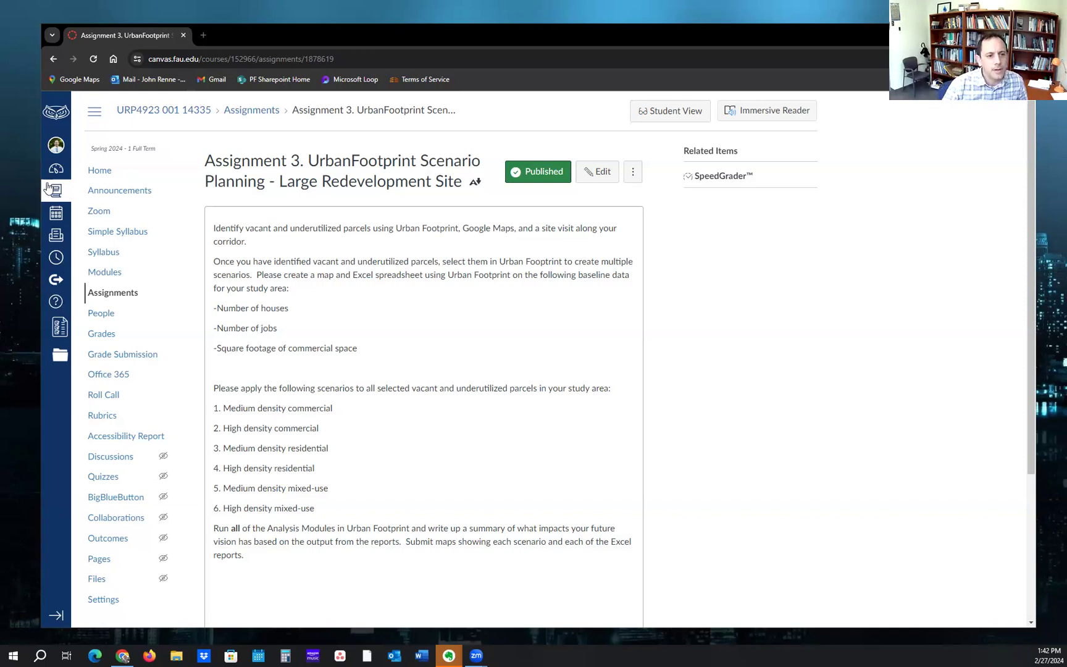
Open urbanfootprint.com in a new browser tab and log in to Analyst with the saved account credentials.
{"action": "left_click", "coordinate": [203, 37]}
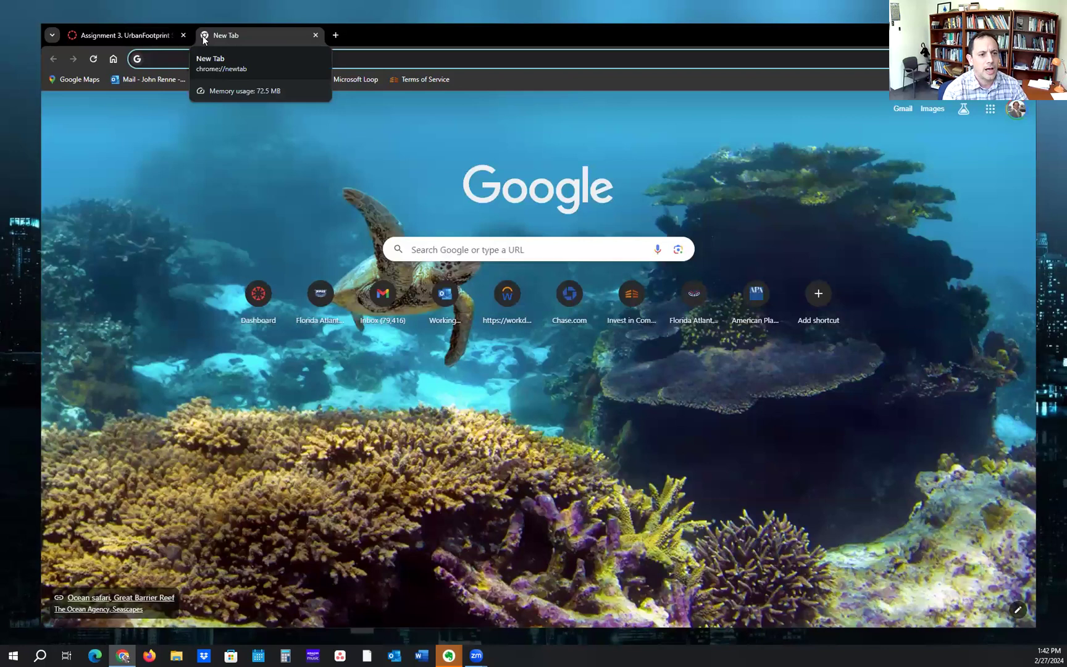
{"action": "type", "text": "urbanfootprint.com"}
{"action": "key", "text": "Return"}
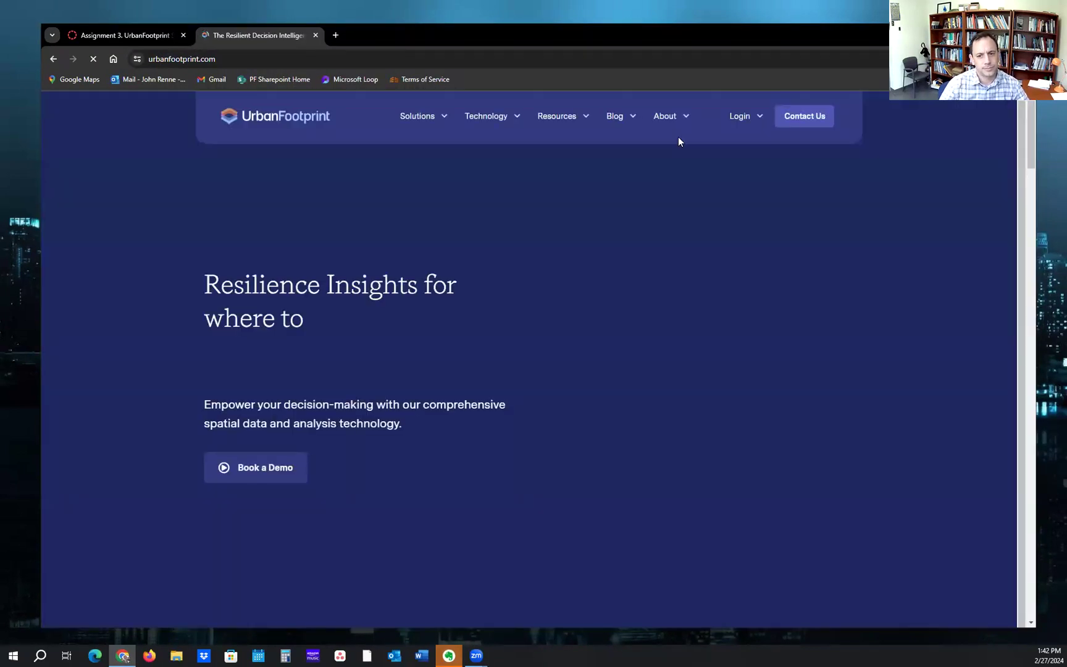
{"action": "mouse_move", "coordinate": [755, 118]}
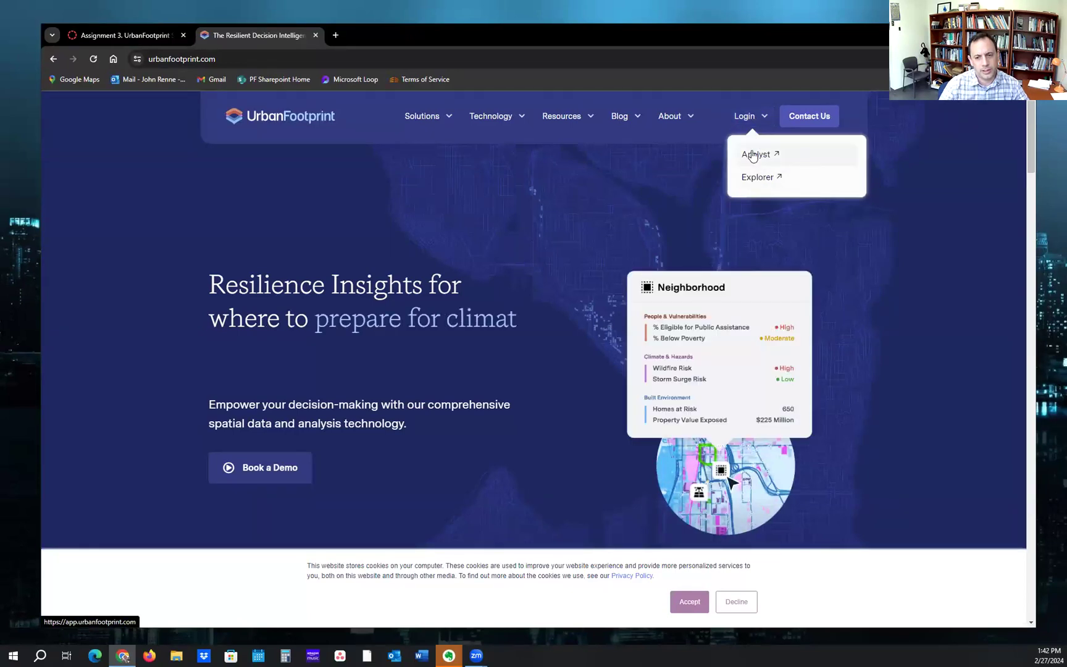
{"action": "left_click", "coordinate": [792, 161]}
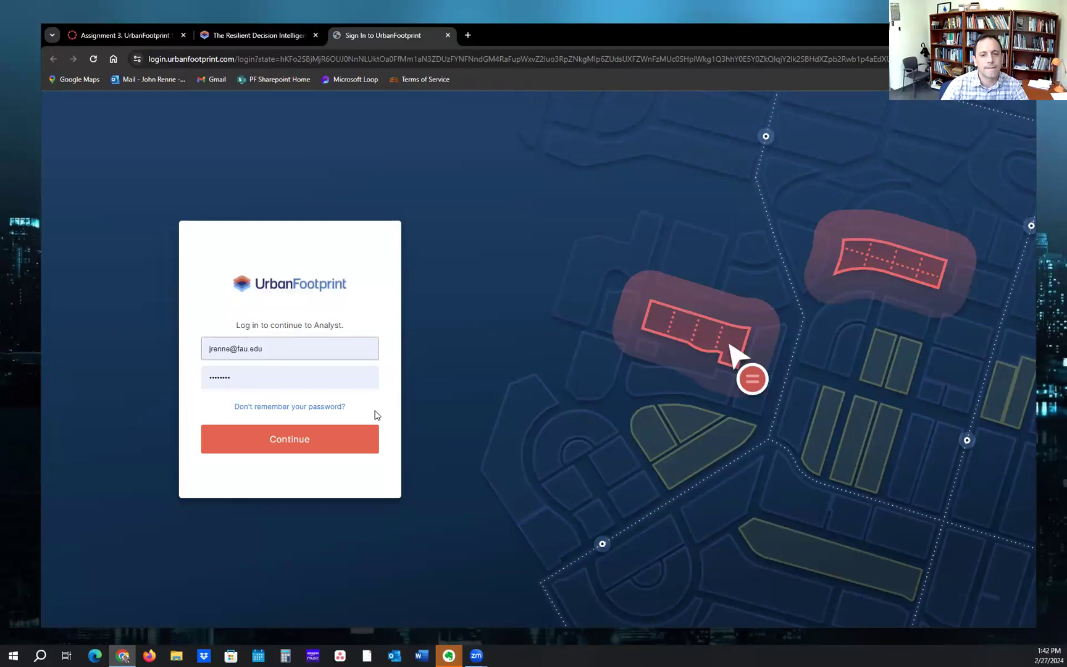
{"action": "left_click", "coordinate": [300, 439]}
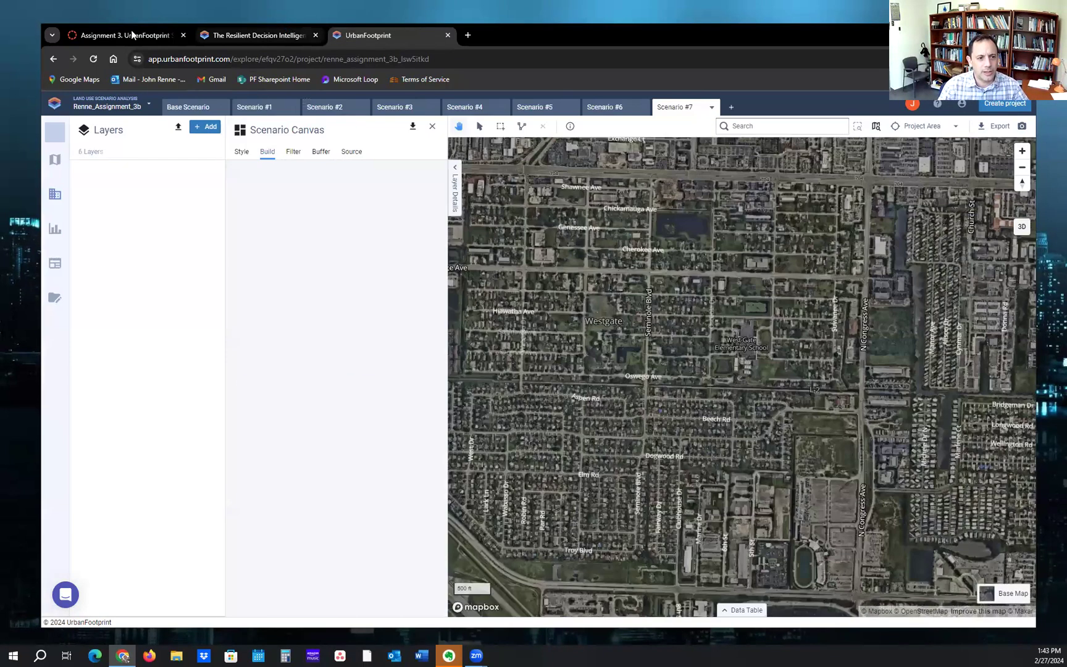
Review the Assignment 3 instructions in Canvas, covering parcel selection, baseline data and the six required scenarios.
{"action": "left_click", "coordinate": [131, 30]}
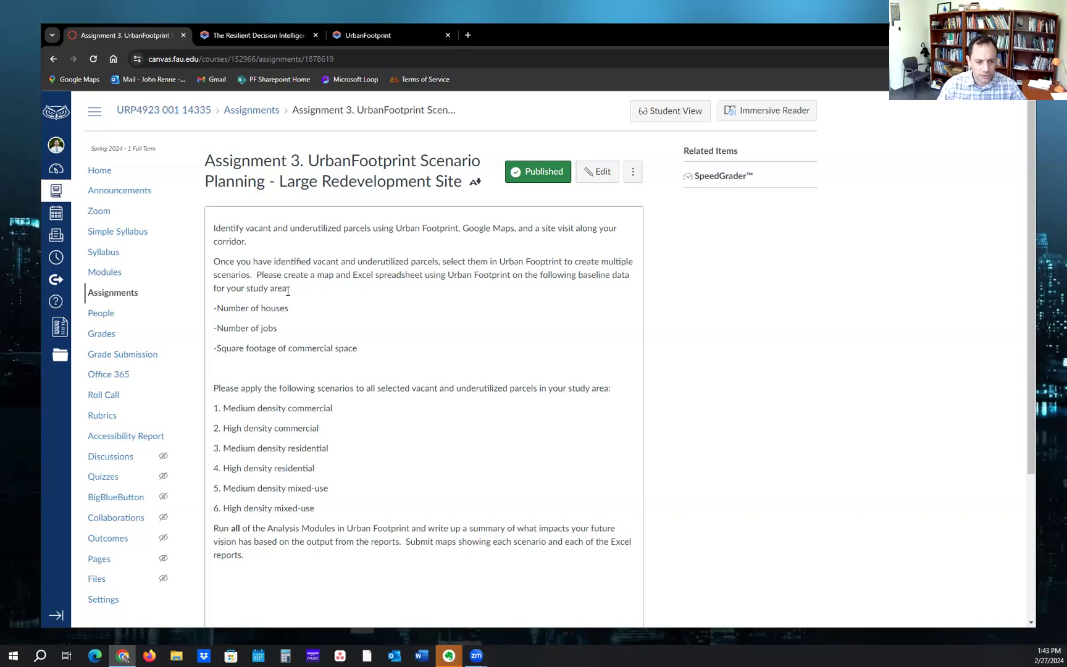
{"action": "scroll", "coordinate": [334, 349], "scroll_direction": "down", "scroll_amount": 3}
{"action": "scroll", "coordinate": [334, 349], "scroll_direction": "up", "scroll_amount": 3}
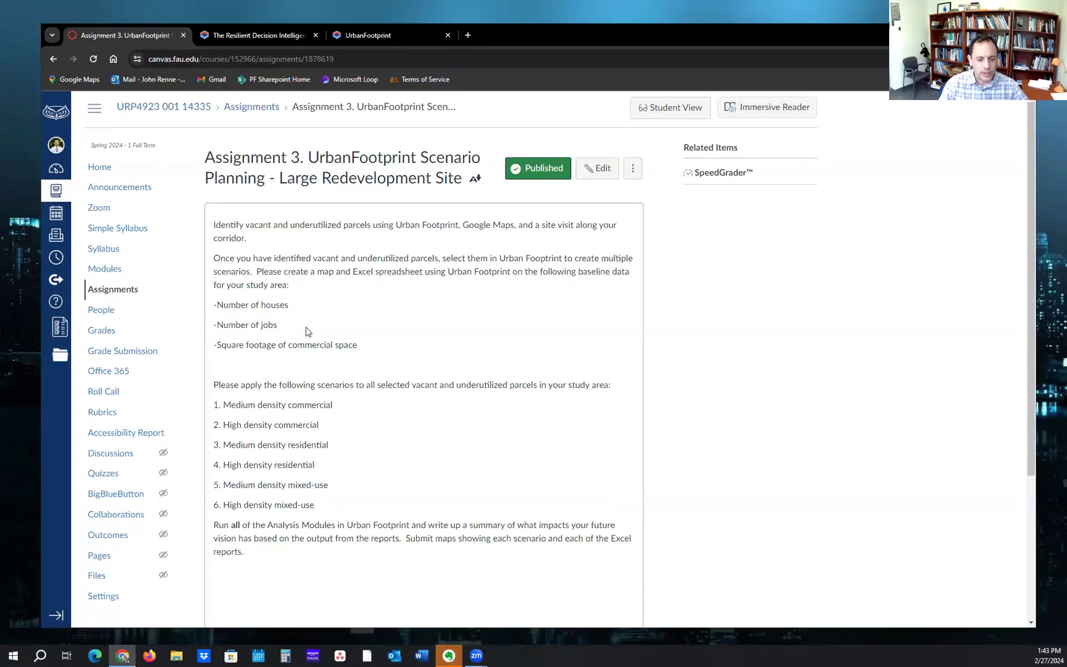
{"action": "scroll", "coordinate": [307, 332], "scroll_direction": "down", "scroll_amount": 1}
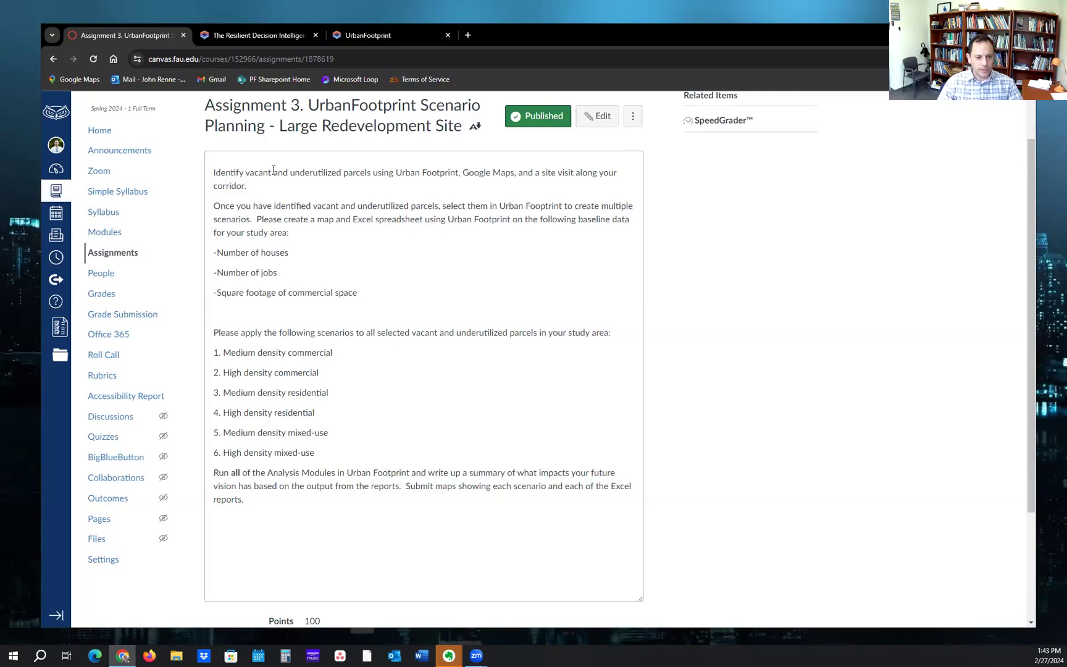
Return to UrbanFootprint and start a new Land Use Scenario Analysis project whose project area uses an uploaded polygon boundary.
{"action": "left_click", "coordinate": [394, 35]}
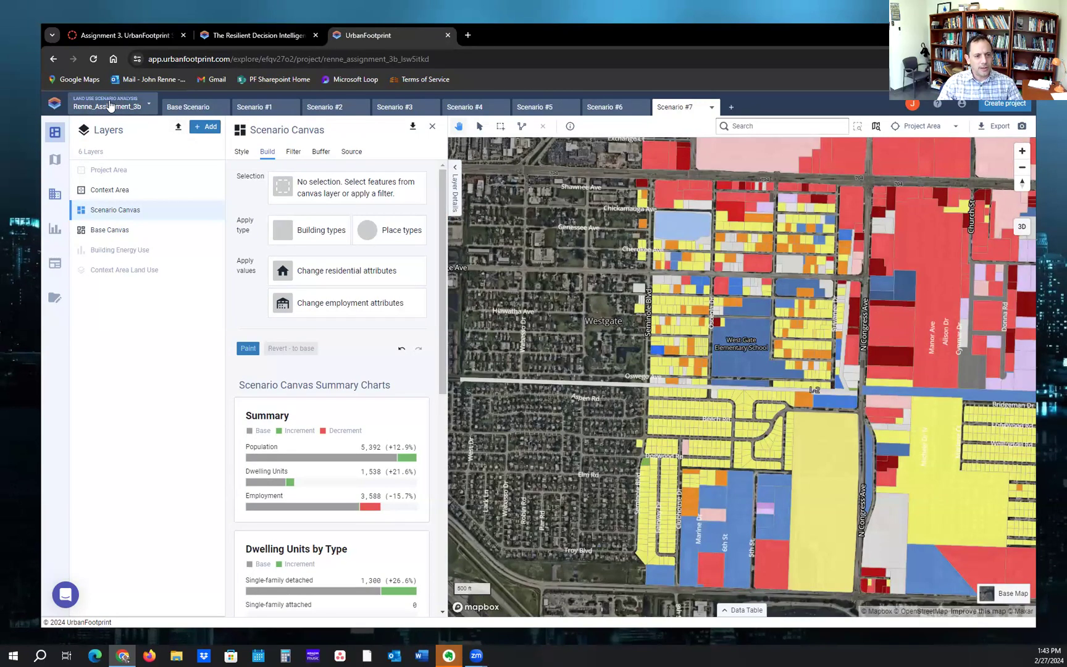
{"action": "left_click", "coordinate": [145, 110]}
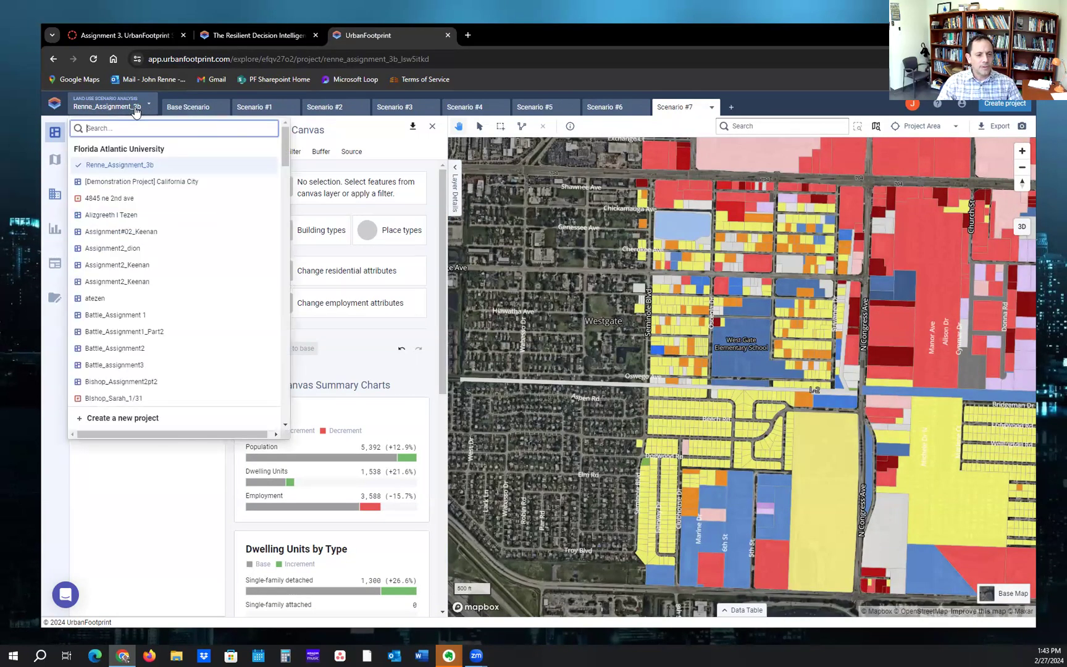
{"action": "left_click", "coordinate": [131, 419]}
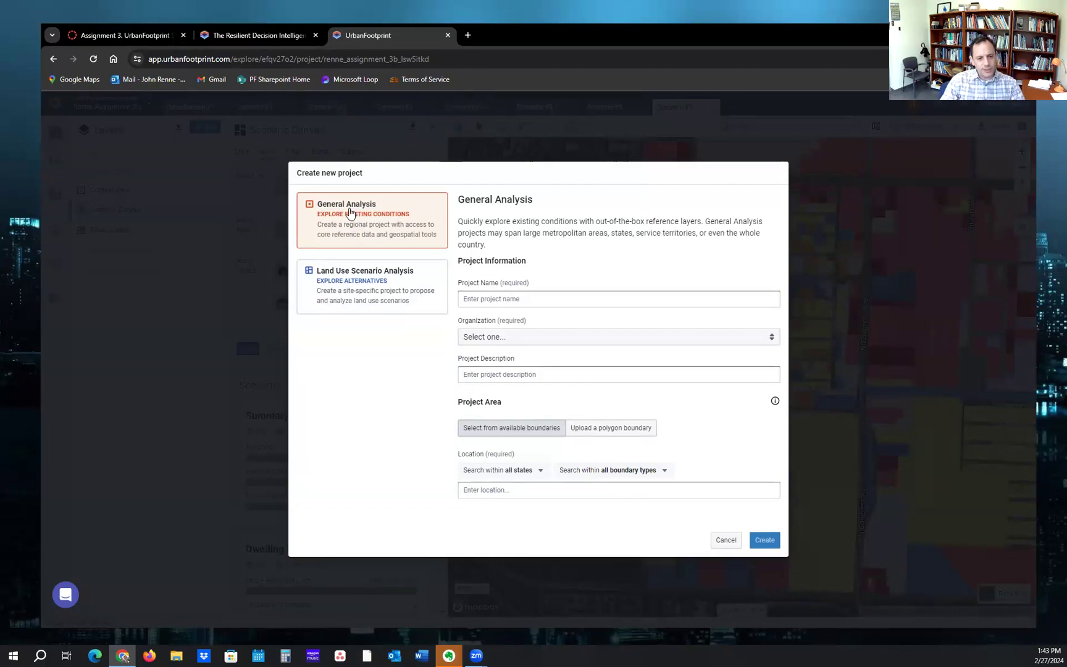
{"action": "left_click", "coordinate": [359, 291]}
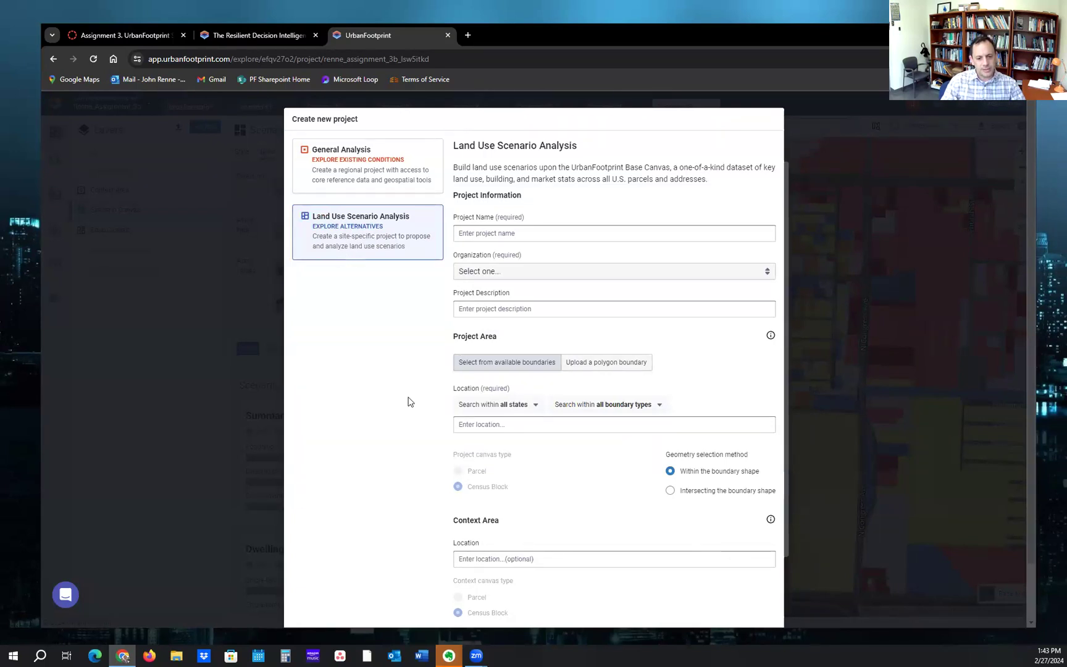
{"action": "scroll", "coordinate": [420, 408], "scroll_direction": "down", "scroll_amount": 1}
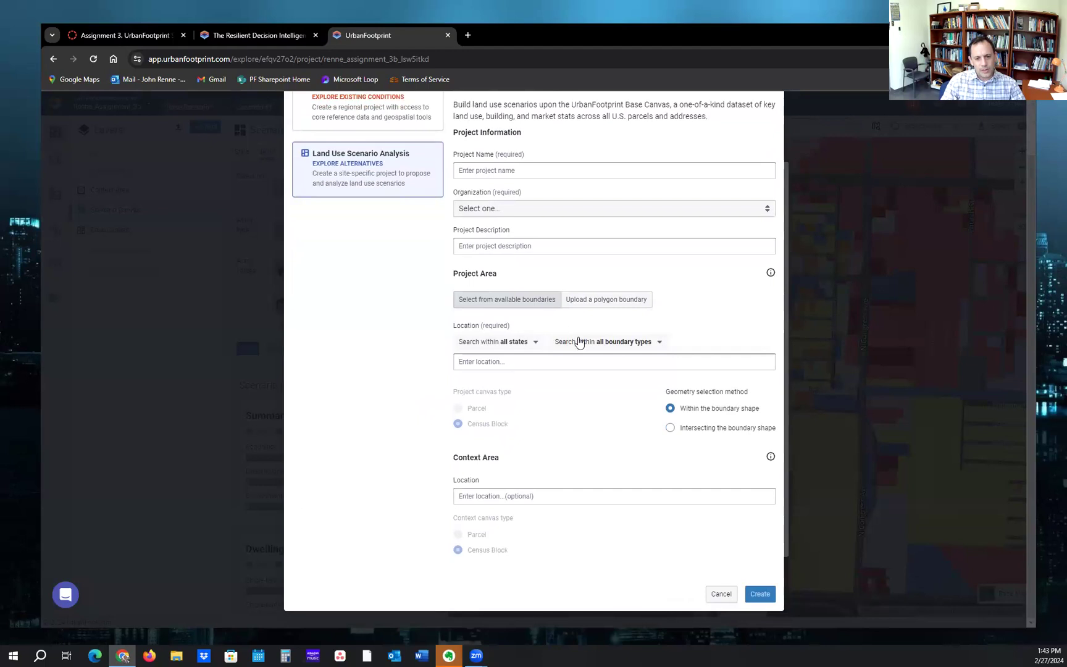
{"action": "left_click", "coordinate": [589, 304]}
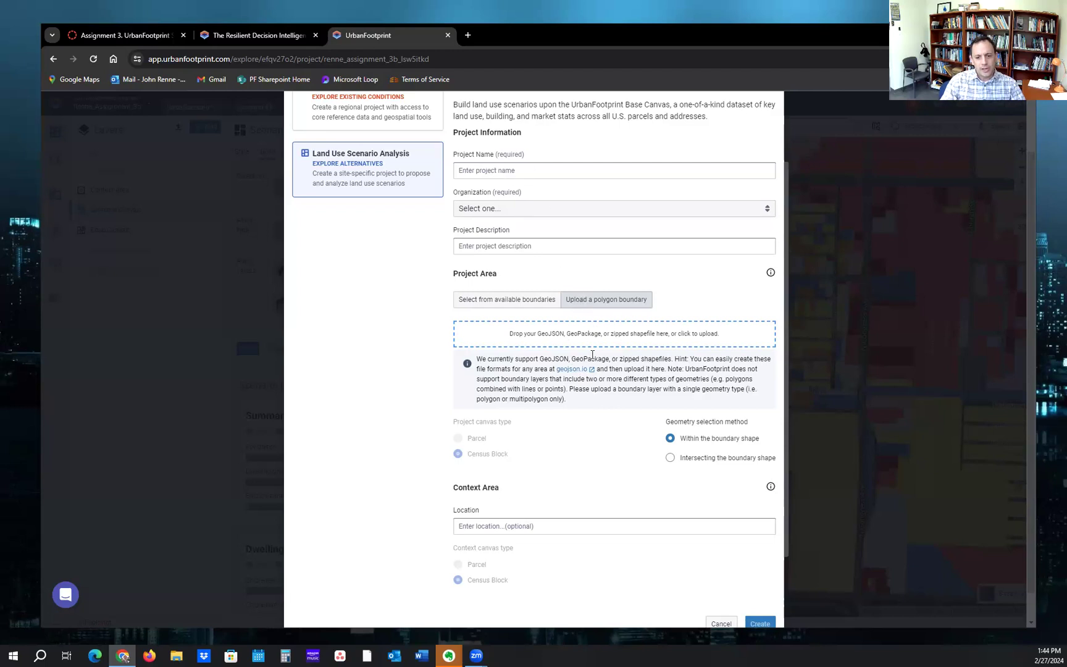
Open geojson.io from the boundary upload hint and locate West Palm Beach, Florida on the map.
{"action": "left_click", "coordinate": [577, 371]}
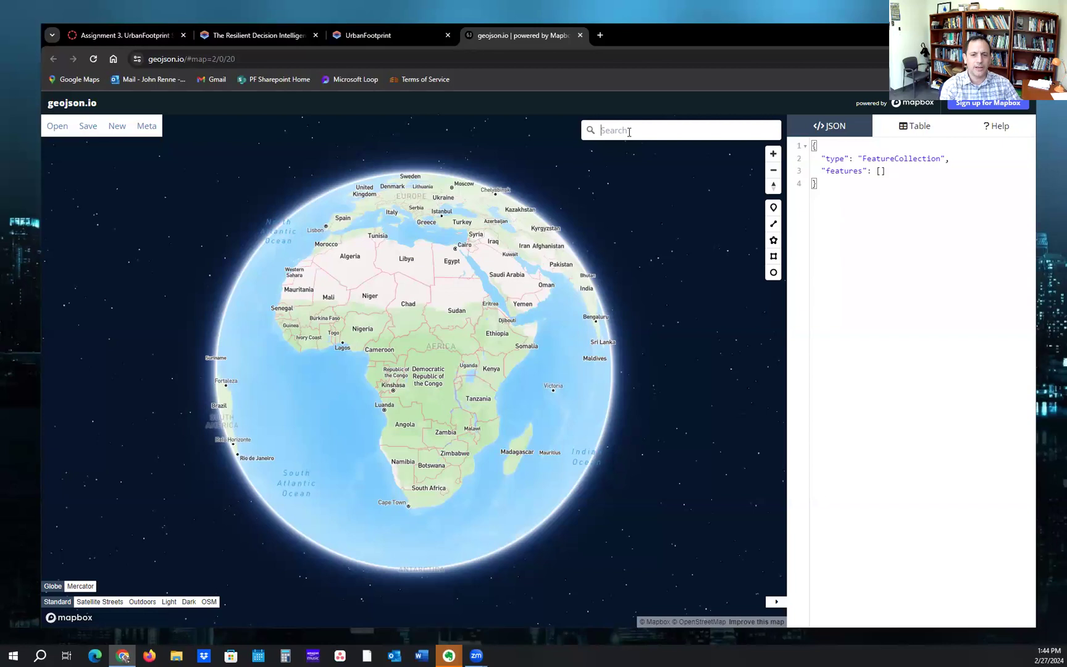
{"action": "left_click", "coordinate": [630, 131]}
{"action": "type", "text": "west"}
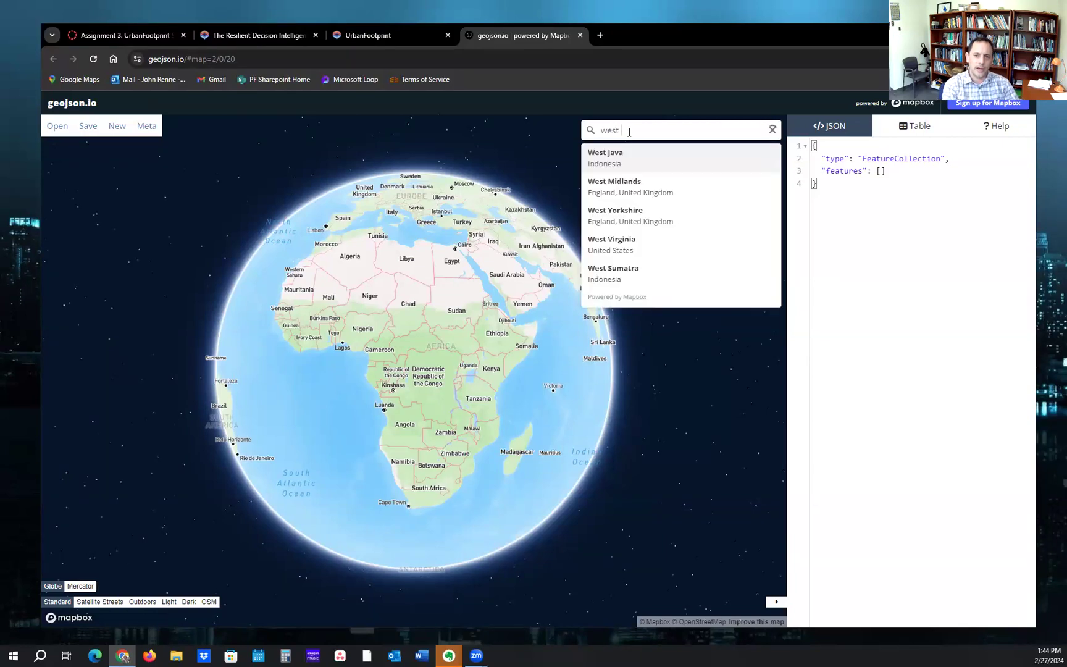
{"action": "type", "text": " palm beach"}
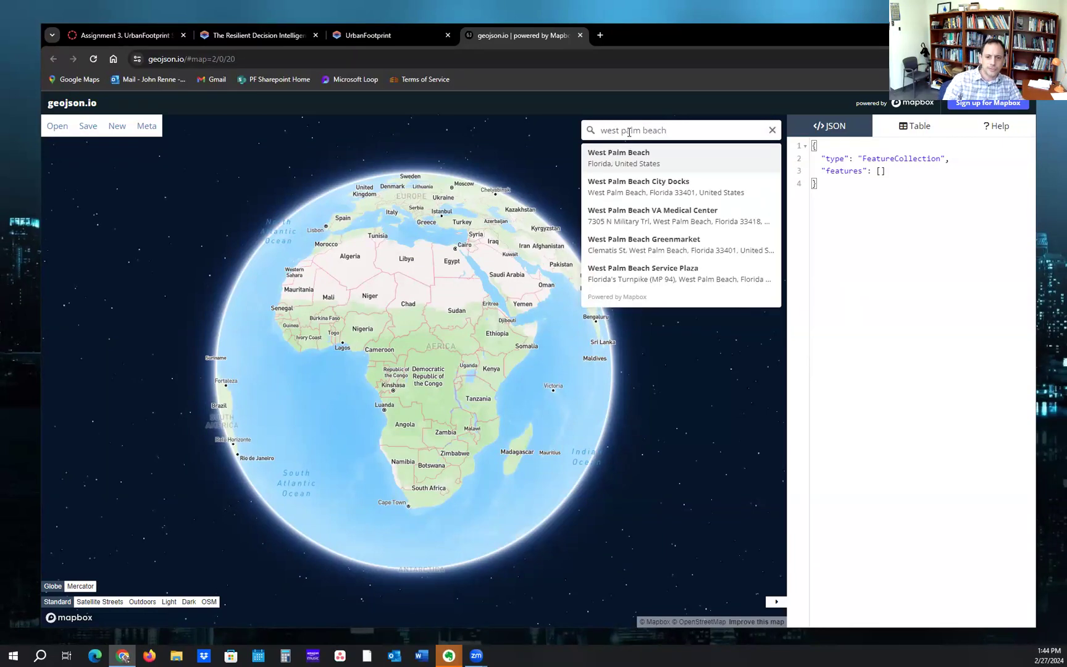
{"action": "left_click", "coordinate": [625, 158]}
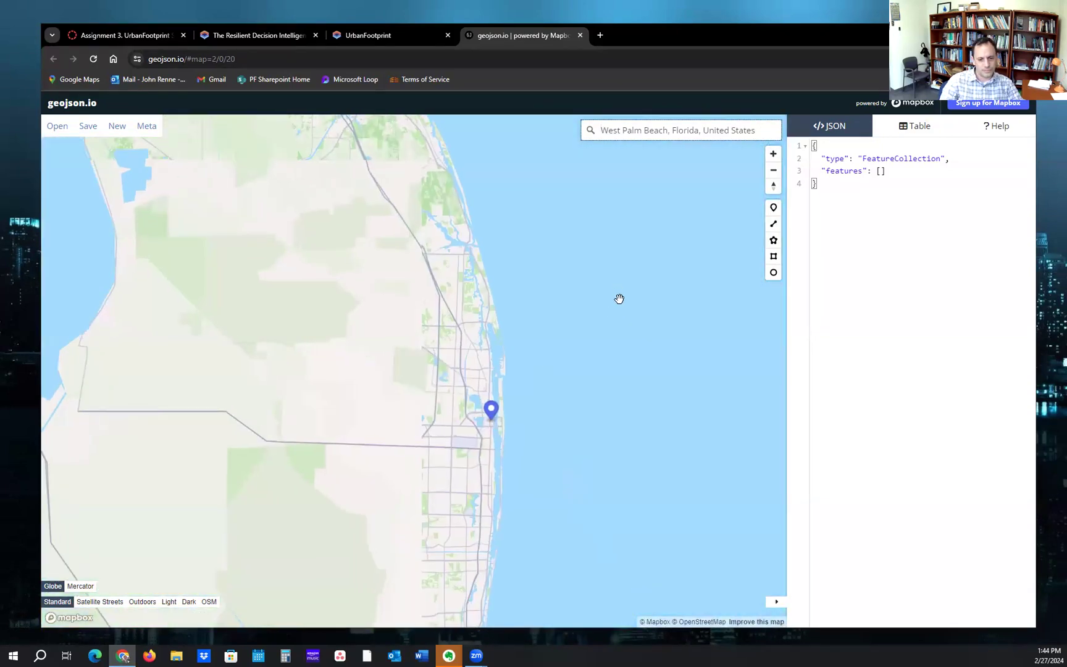
{"action": "scroll", "coordinate": [508, 441], "scroll_direction": "up", "scroll_amount": 5}
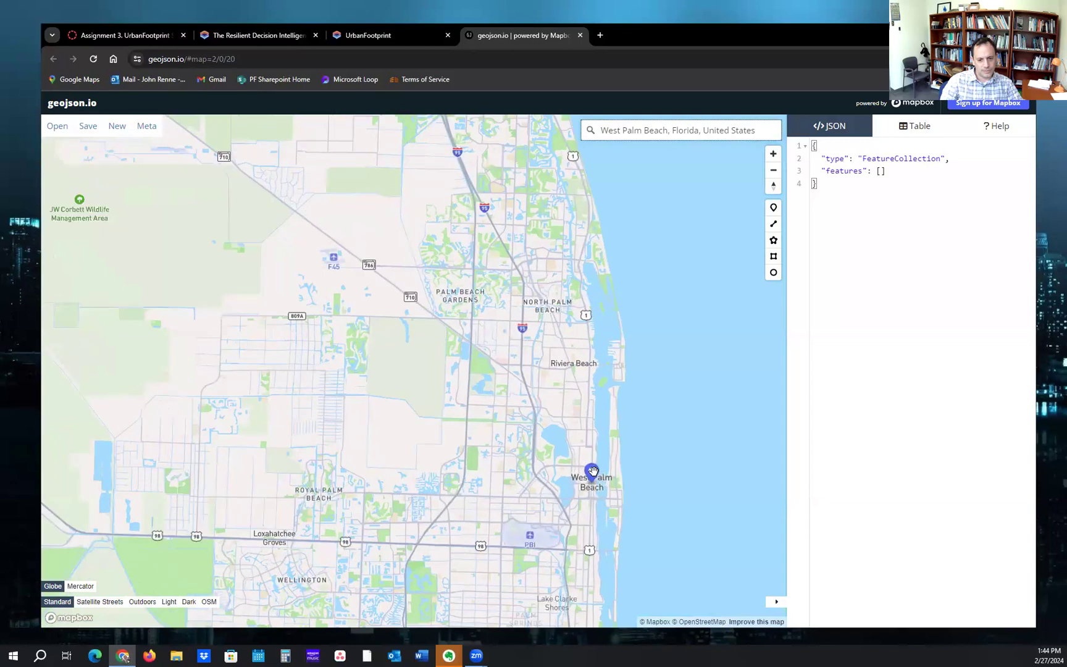
{"action": "scroll", "coordinate": [591, 471], "scroll_direction": "up", "scroll_amount": 3}
{"action": "left_click_drag", "start_coordinate": [643, 522], "coordinate": [653, 321]}
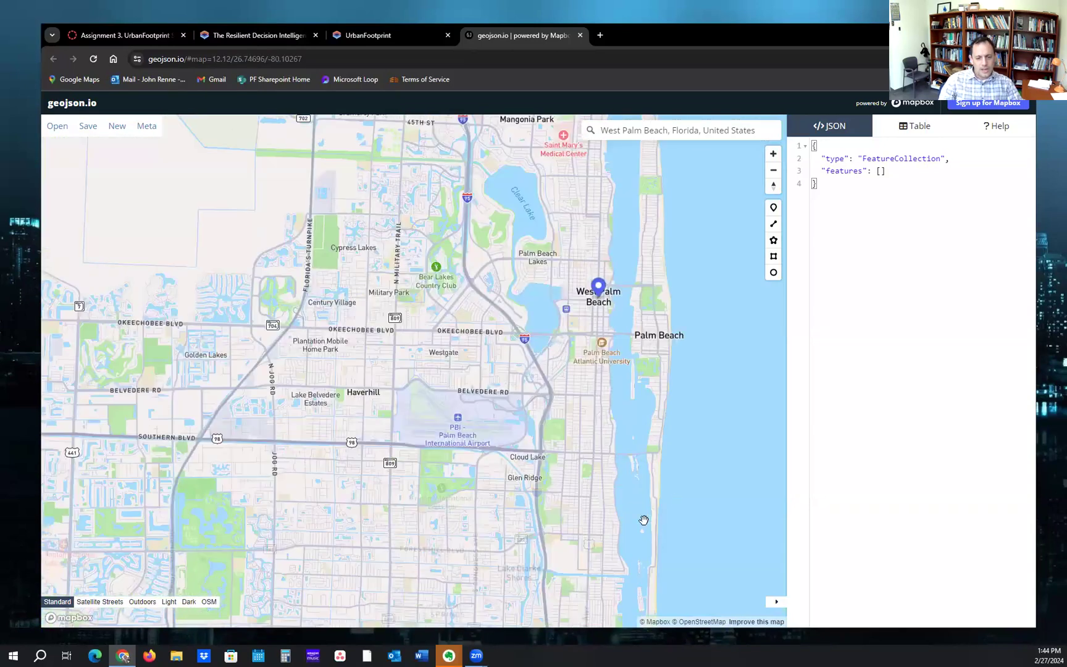
Switch the geojson.io basemap to Satellite Streets.
{"action": "left_click", "coordinate": [778, 604]}
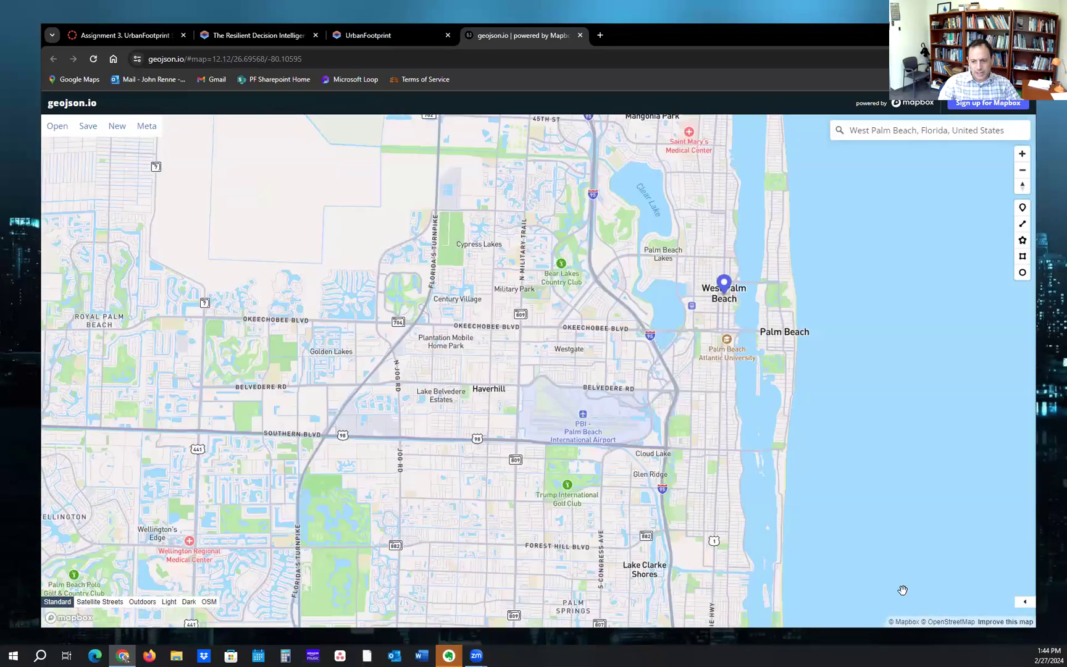
{"action": "left_click", "coordinate": [1025, 603]}
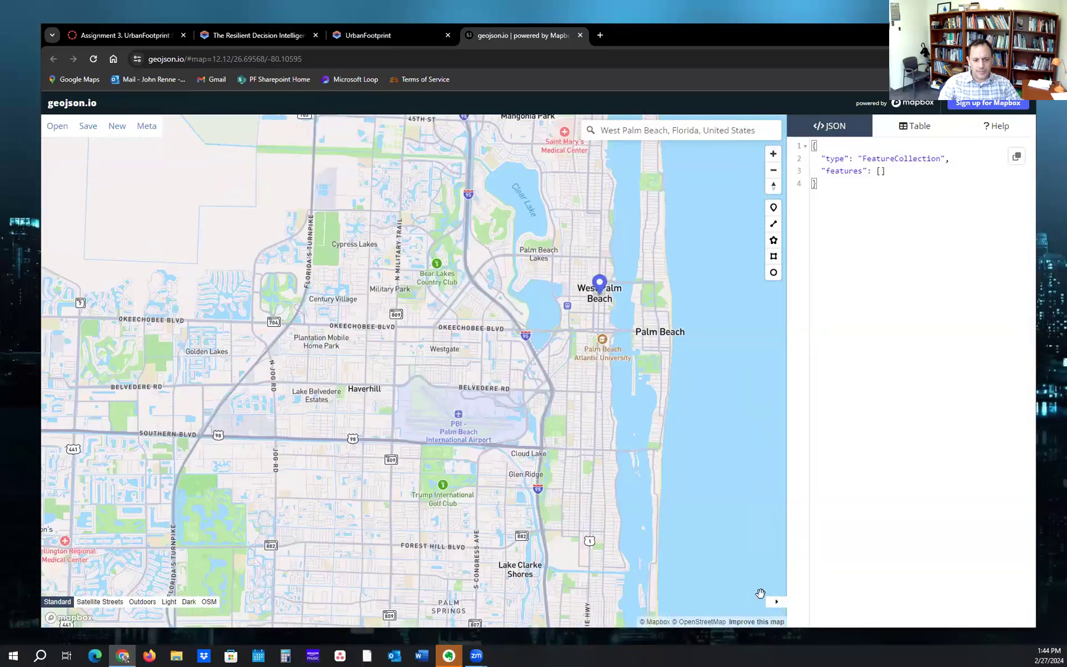
{"action": "left_click", "coordinate": [99, 607]}
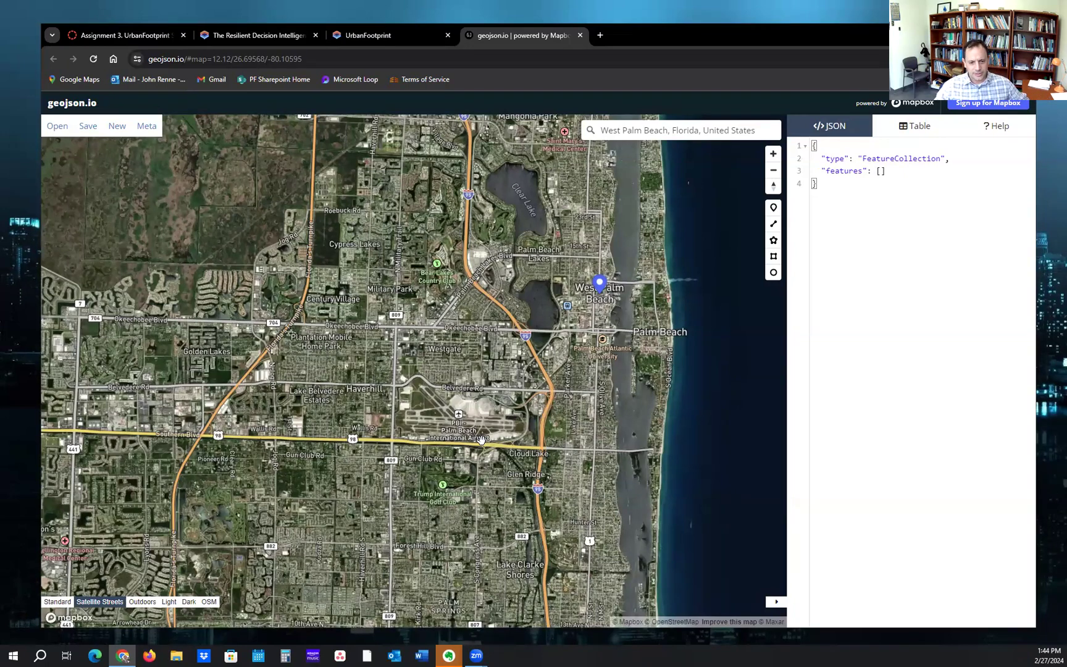
Draw a rectangle around N Congress Ave from just north of Okeechobee Blvd to just south of Belvedere Rd and save it as GeoJSON.
{"action": "scroll", "coordinate": [482, 442], "scroll_direction": "up", "scroll_amount": 4}
{"action": "scroll", "coordinate": [575, 391], "scroll_direction": "up", "scroll_amount": 3}
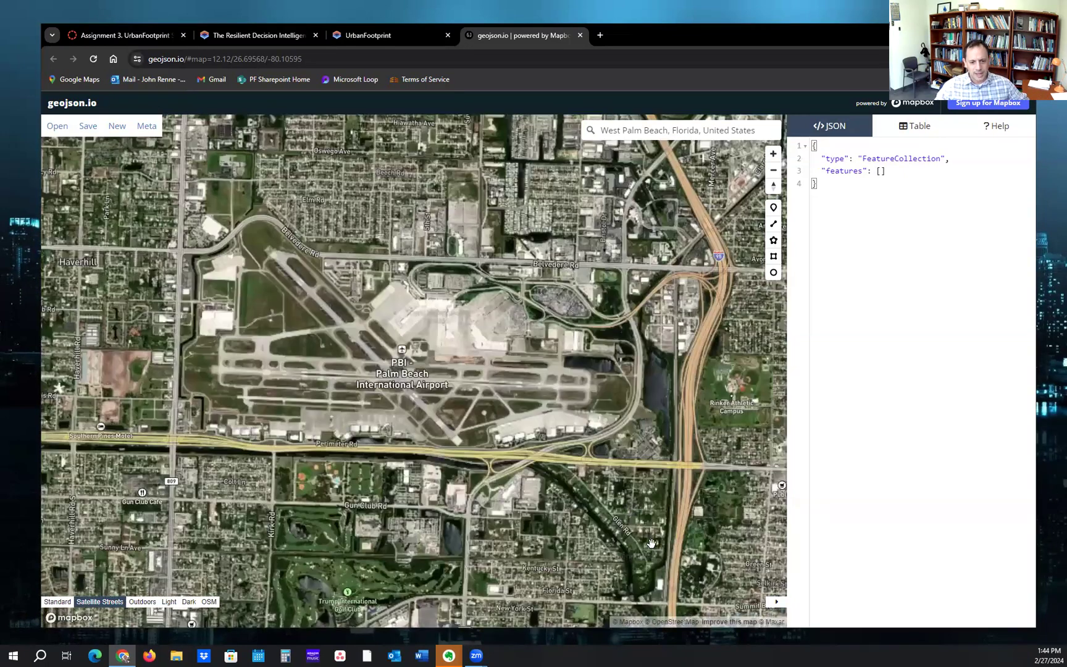
{"action": "scroll", "coordinate": [566, 505], "scroll_direction": "up", "scroll_amount": 5}
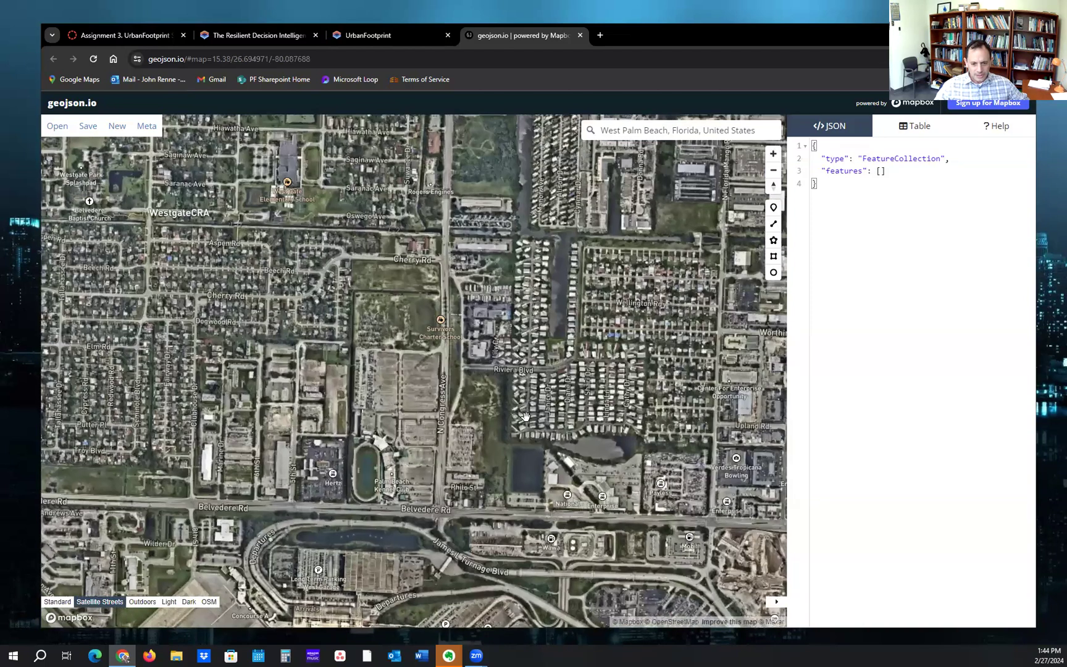
{"action": "left_click_drag", "start_coordinate": [526, 417], "coordinate": [606, 503]}
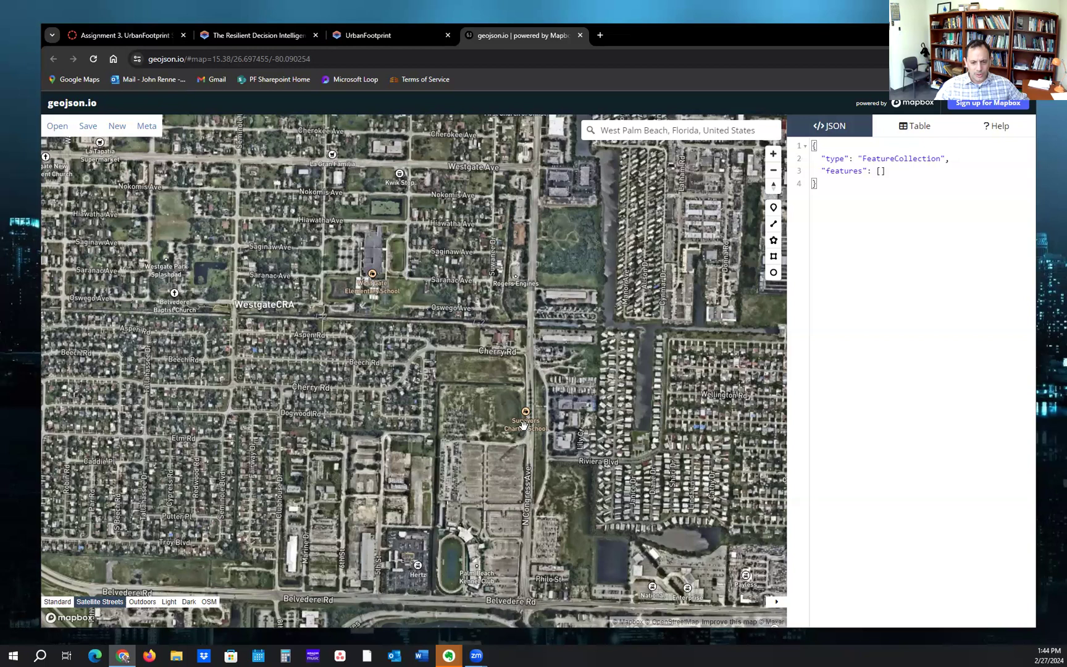
{"action": "scroll", "coordinate": [522, 390], "scroll_direction": "down", "scroll_amount": 3}
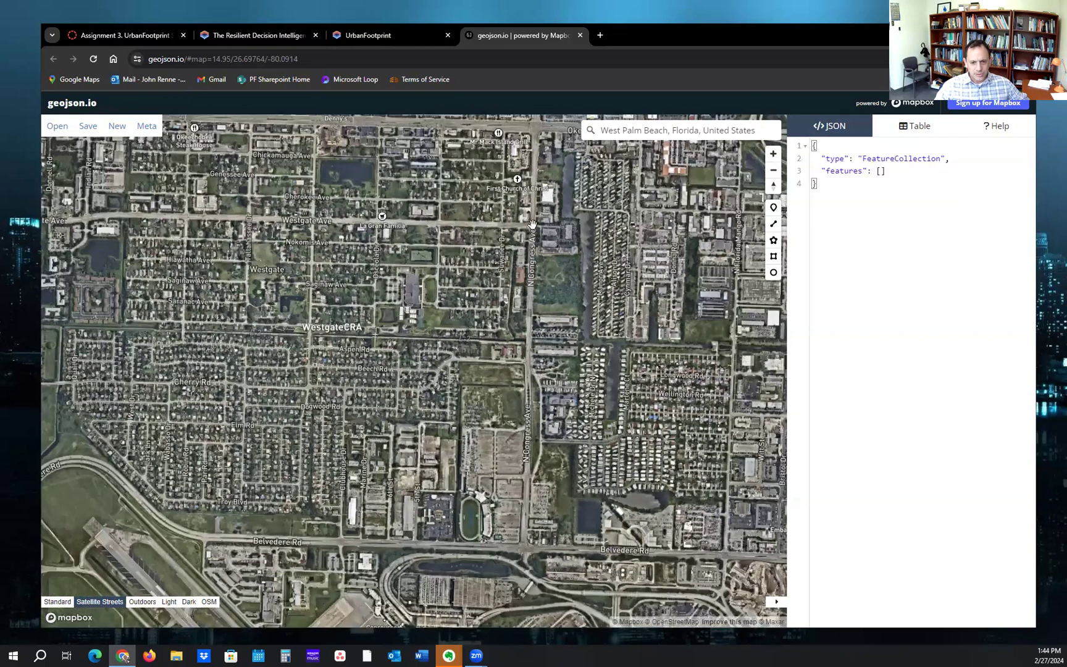
{"action": "scroll", "coordinate": [528, 375], "scroll_direction": "down", "scroll_amount": 2}
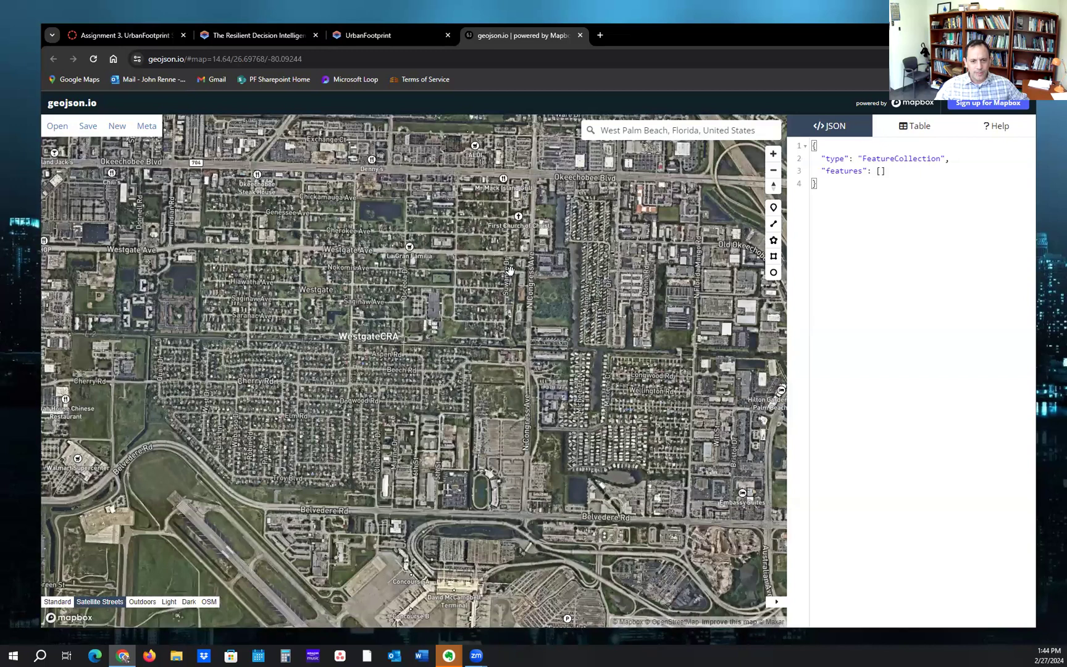
{"action": "left_click_drag", "start_coordinate": [718, 216], "coordinate": [662, 230]}
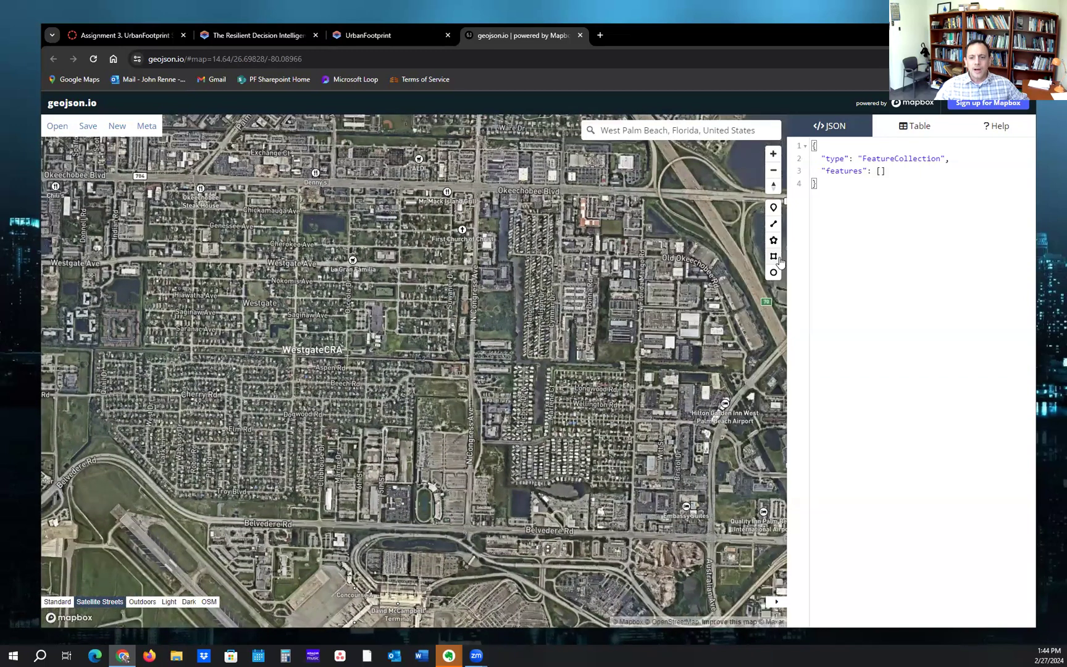
{"action": "left_click", "coordinate": [774, 256]}
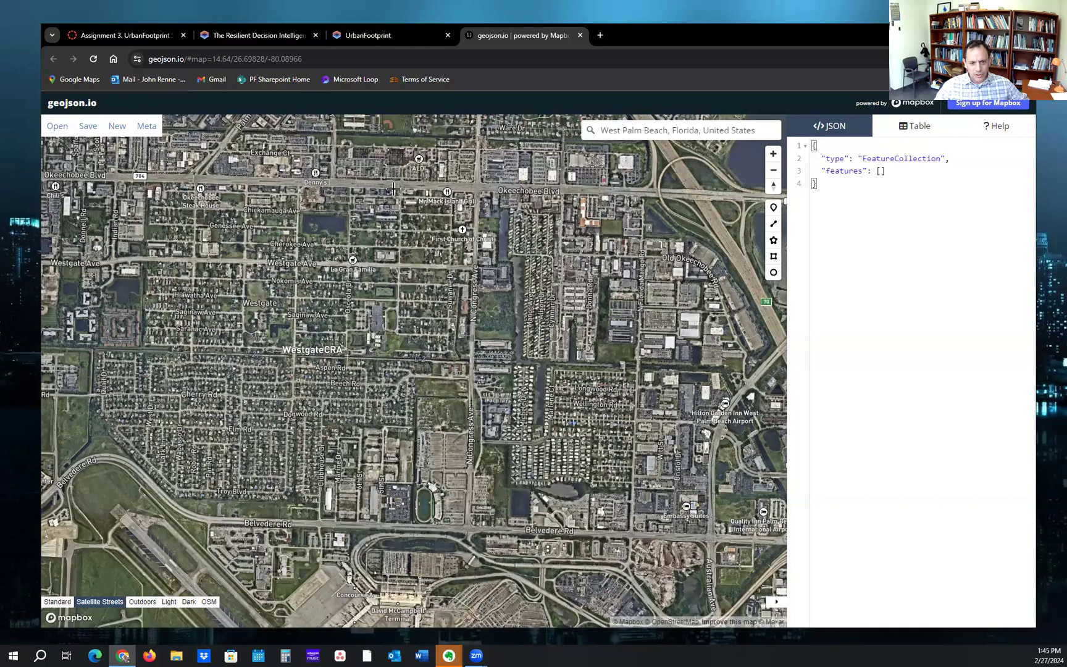
{"action": "left_click_drag", "start_coordinate": [384, 167], "coordinate": [428, 265]}
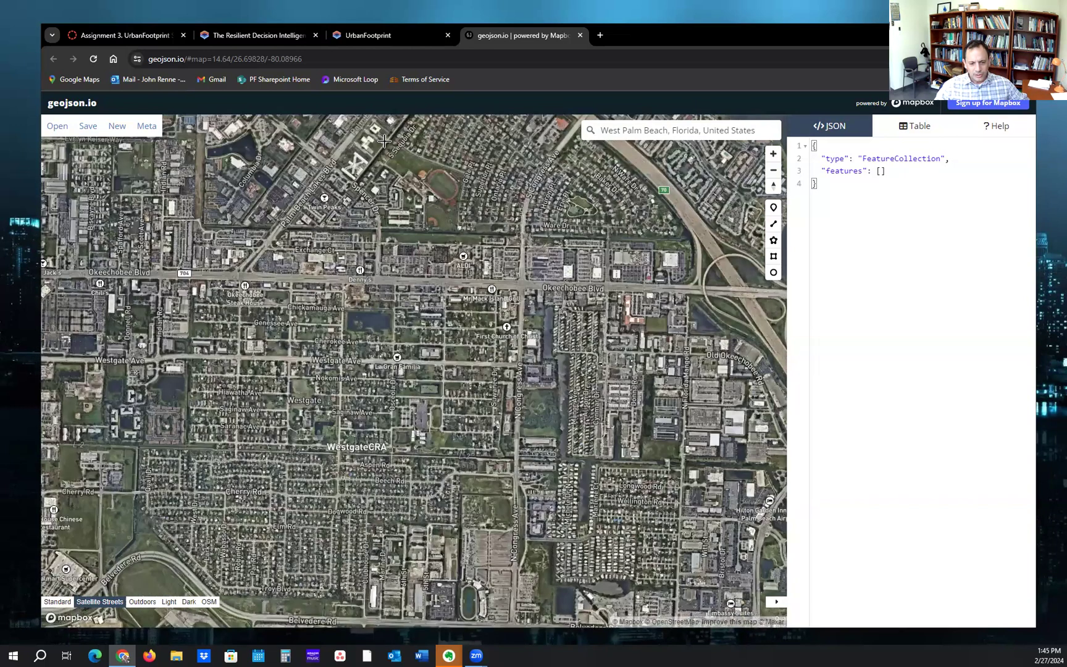
{"action": "left_click_drag", "start_coordinate": [384, 141], "coordinate": [392, 177]}
{"action": "left_click", "coordinate": [389, 171]}
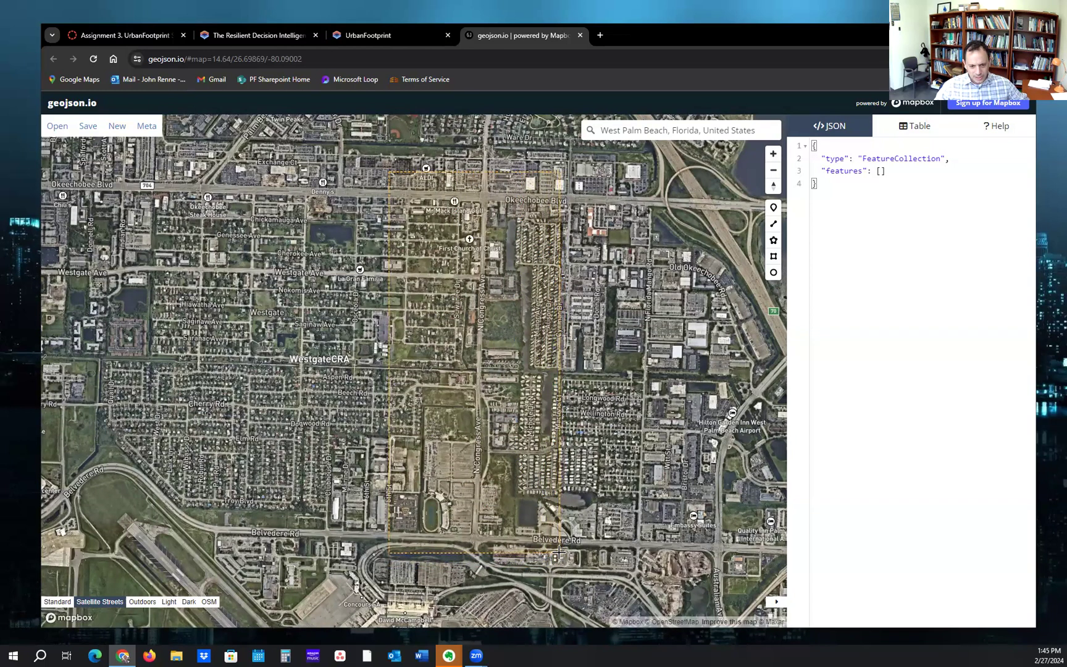
{"action": "left_click", "coordinate": [560, 552]}
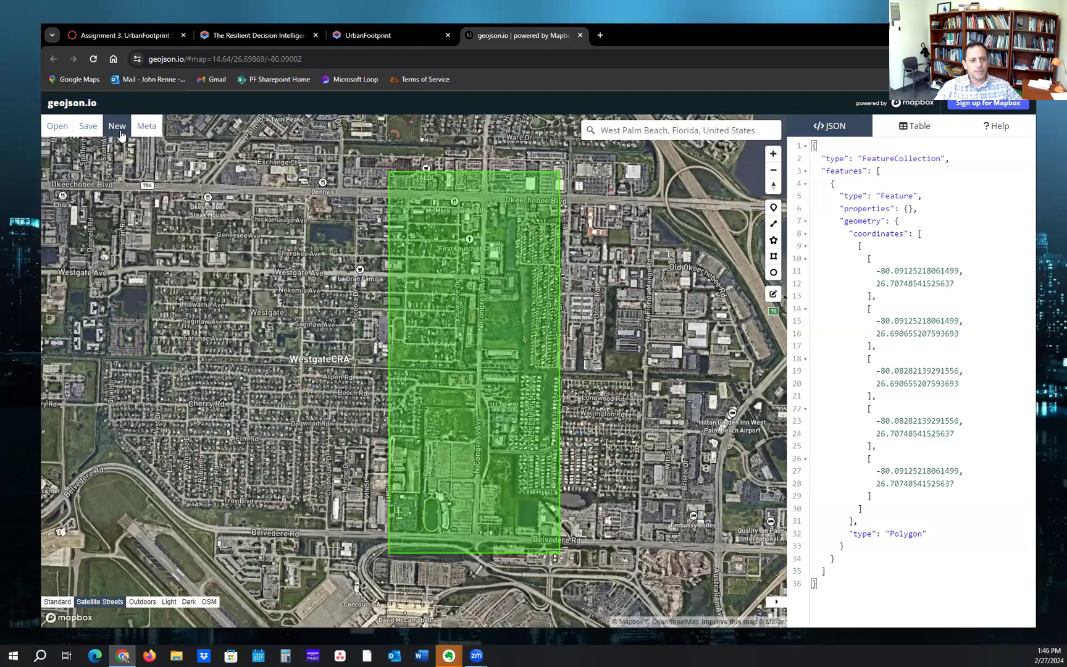
{"action": "mouse_move", "coordinate": [87, 129]}
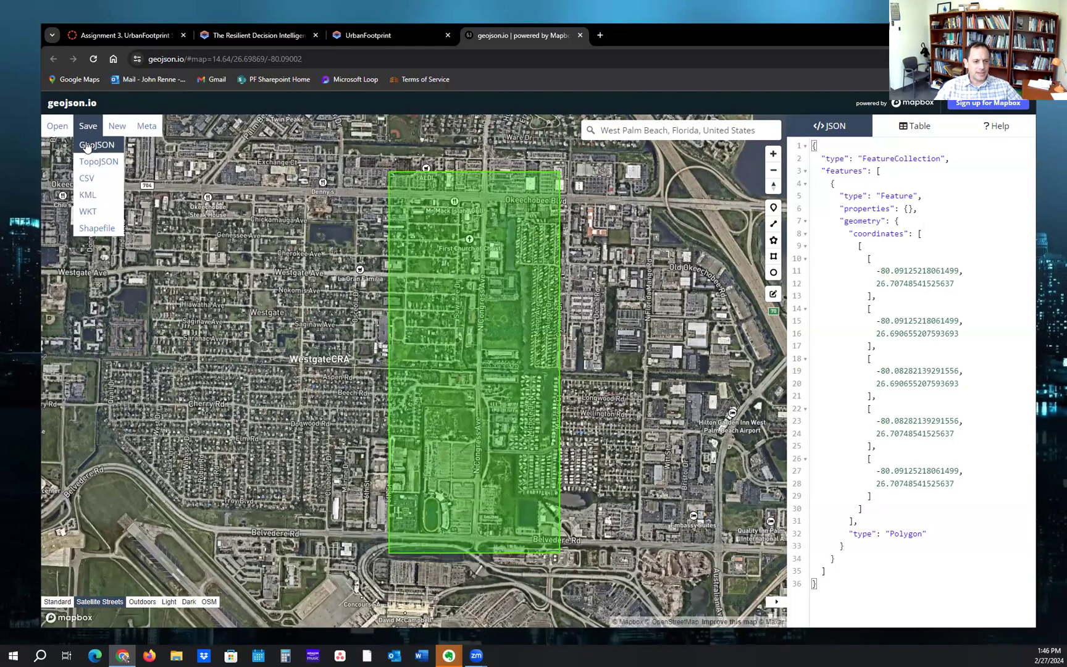
{"action": "left_click", "coordinate": [87, 146]}
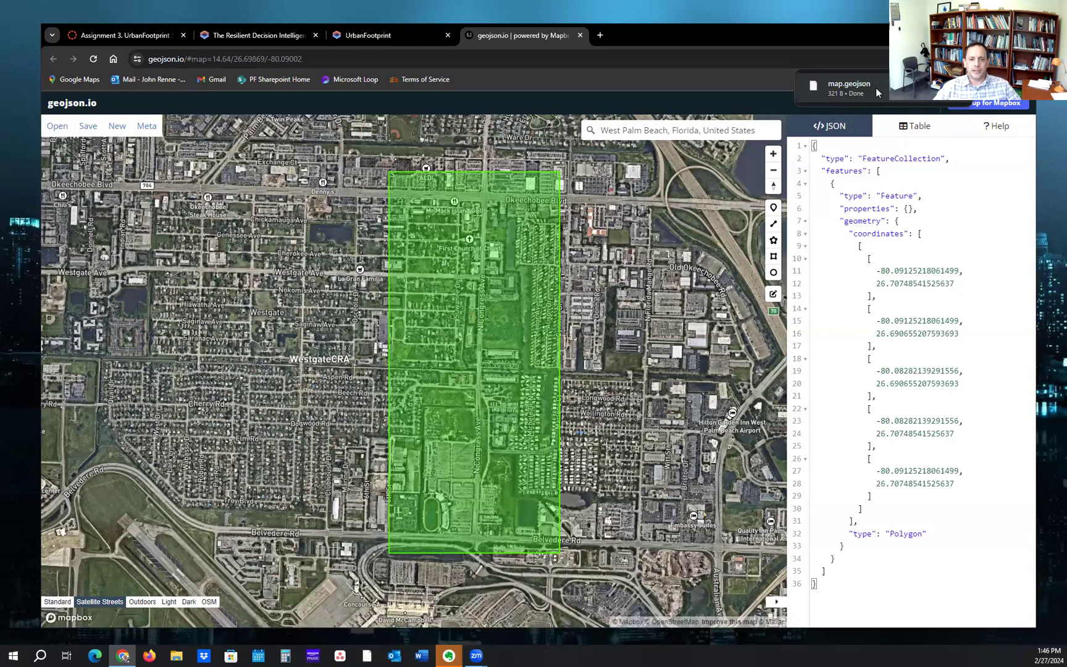
Switch back to UrbanFootprint and upload map.geojson from Downloads as the project area boundary.
{"action": "left_click", "coordinate": [390, 36]}
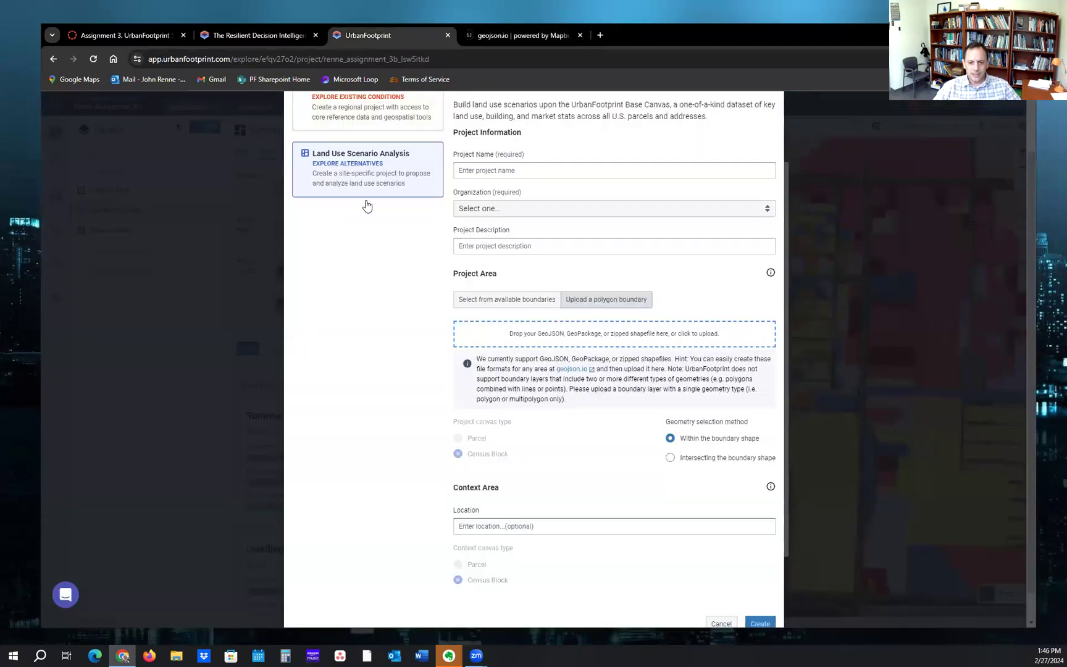
{"action": "left_click", "coordinate": [568, 337]}
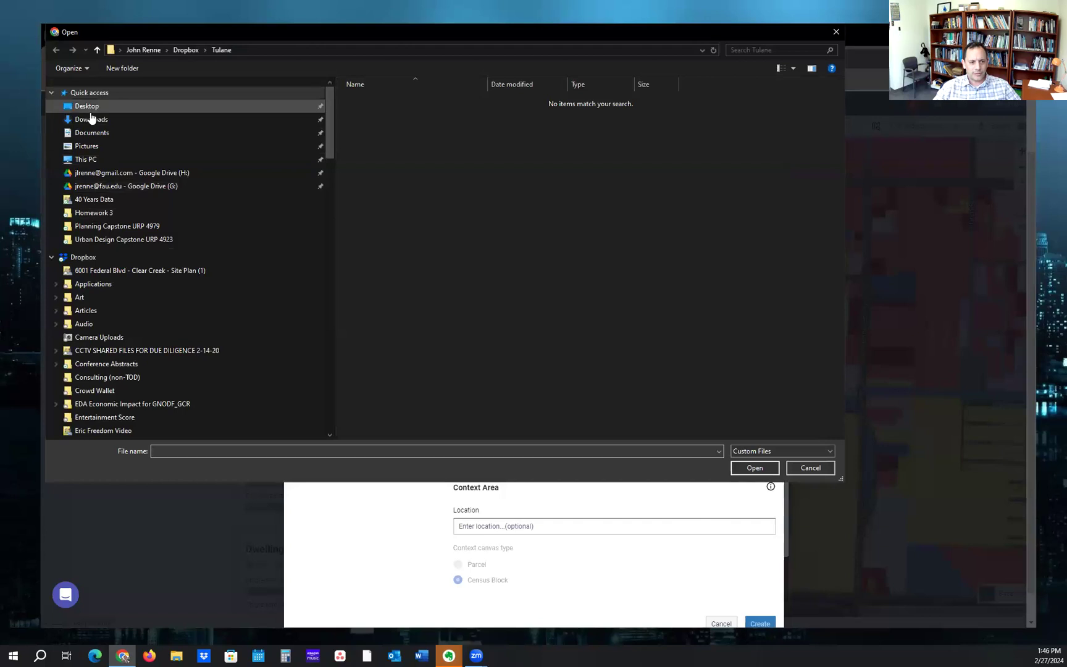
{"action": "left_click", "coordinate": [91, 118]}
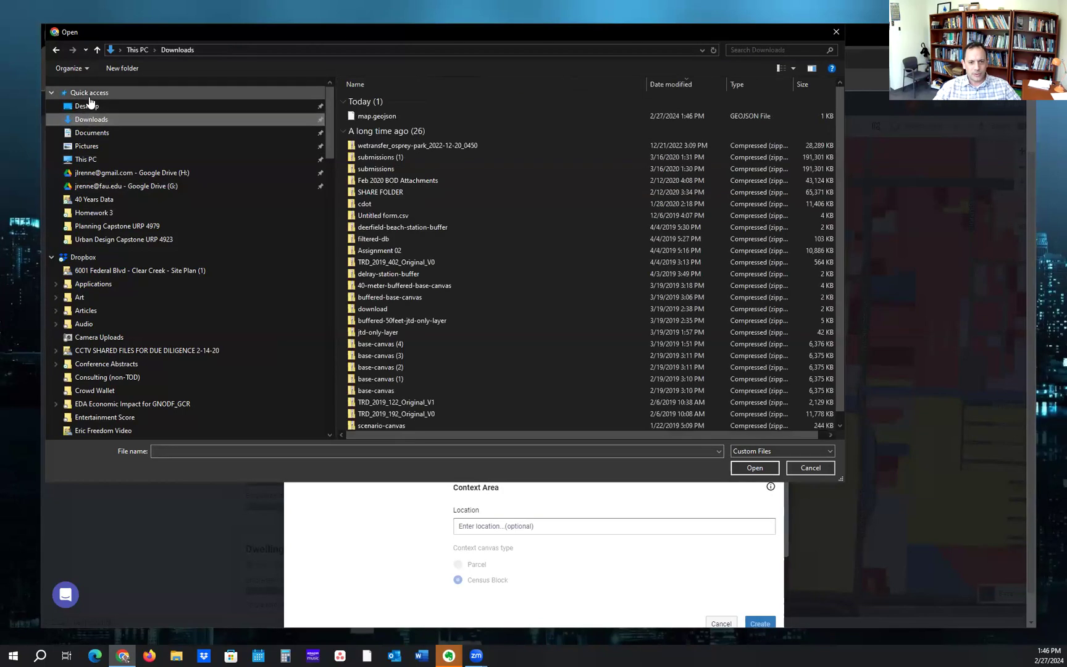
{"action": "left_click", "coordinate": [374, 116]}
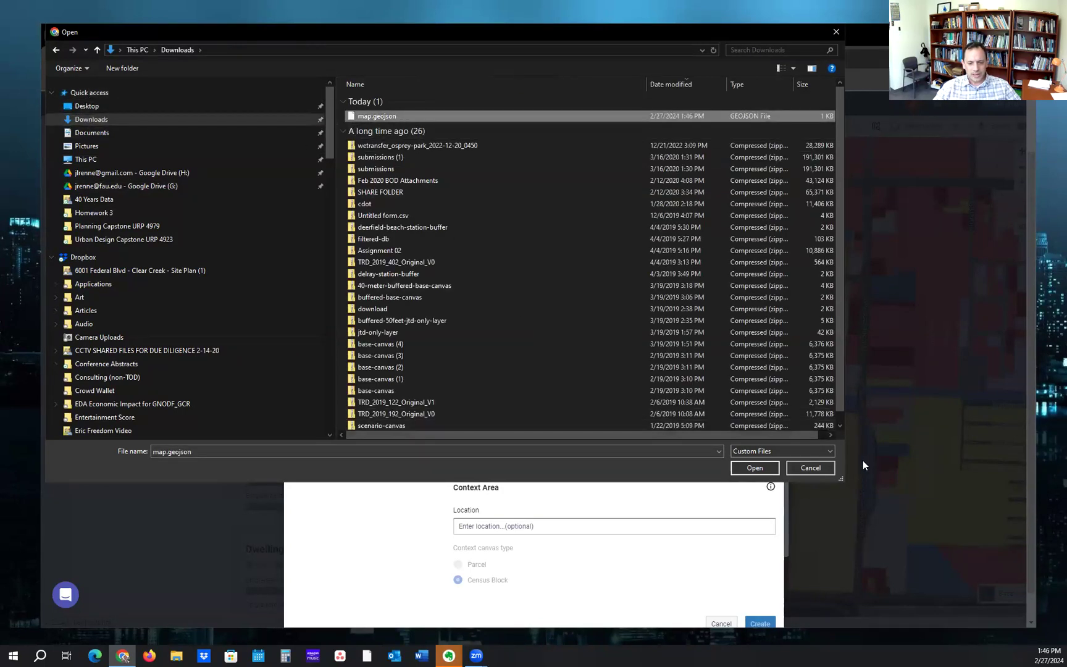
{"action": "left_click", "coordinate": [751, 469]}
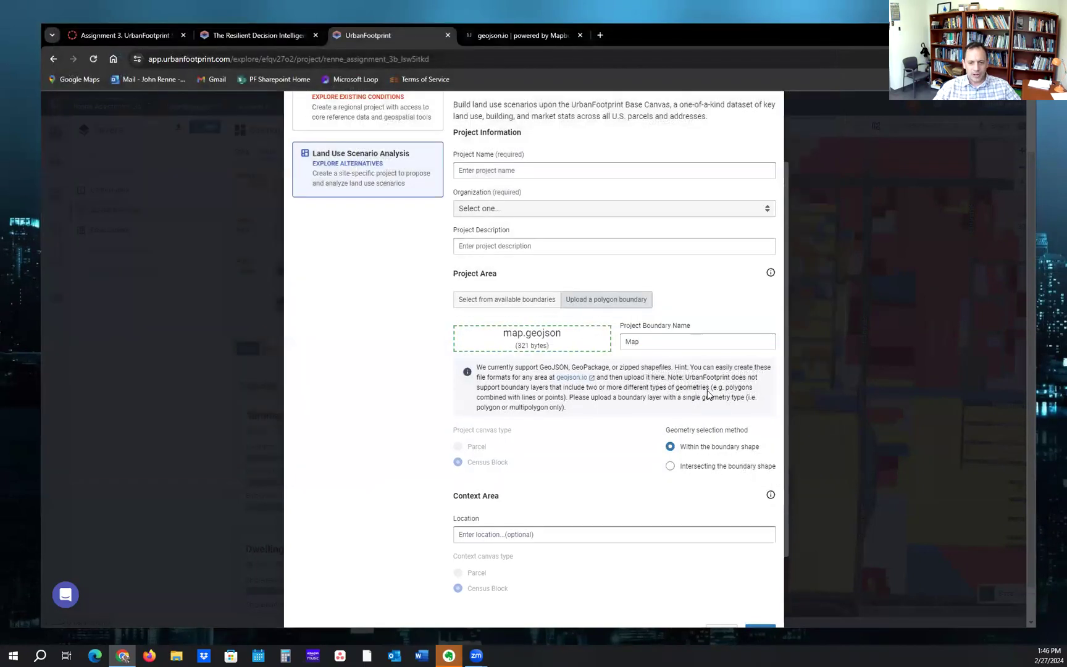
Name the project with the owner's surname followed by _Assignment_3_ClassExample and set its organization to Florida Atlantic University.
{"action": "scroll", "coordinate": [666, 356], "scroll_direction": "up", "scroll_amount": 1}
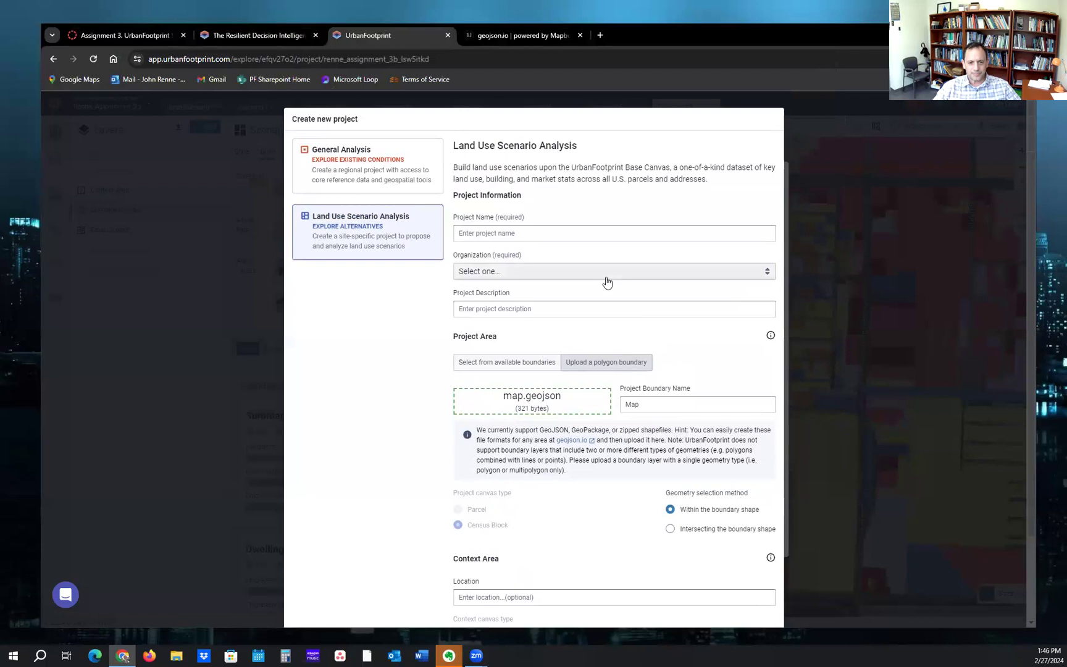
{"action": "left_click", "coordinate": [561, 233]}
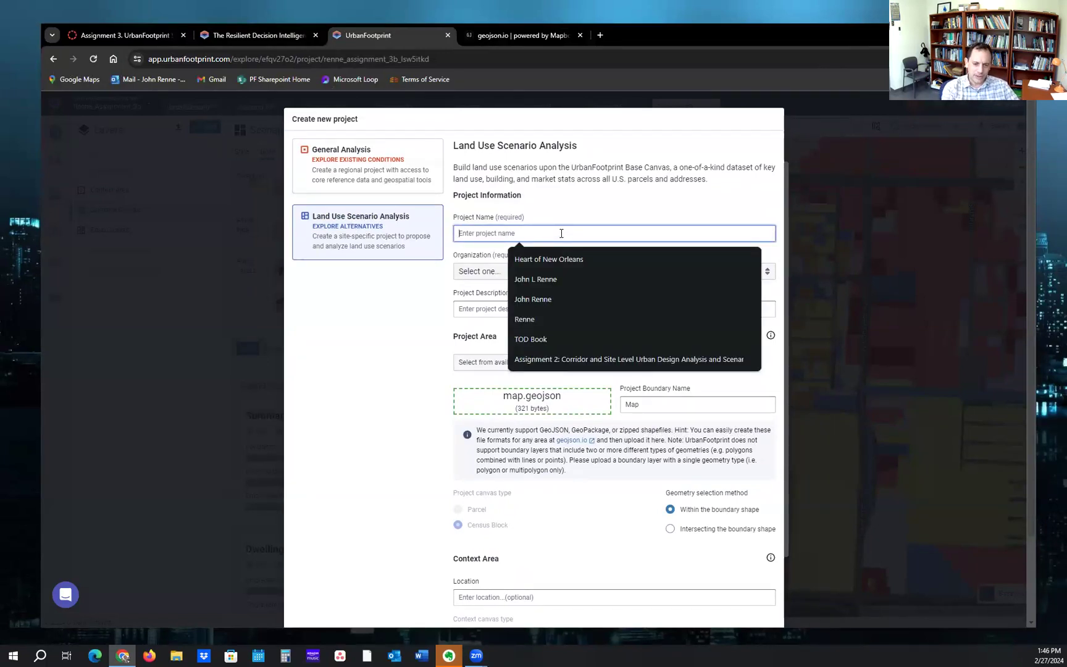
{"action": "type", "text": "Renne"}
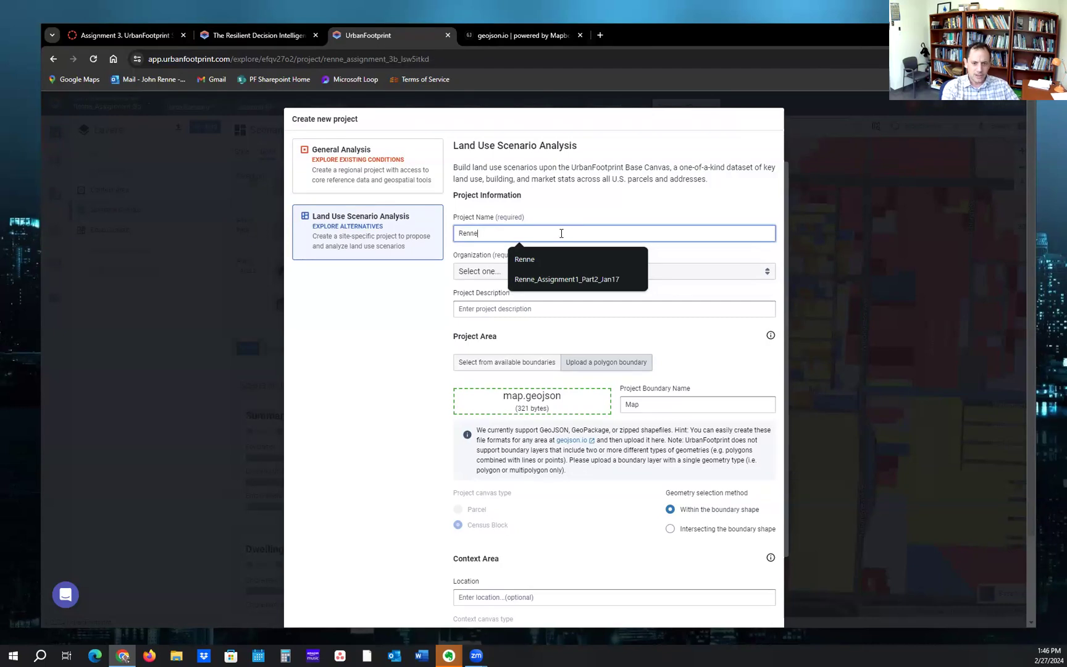
{"action": "type", "text": "_Assignmen"}
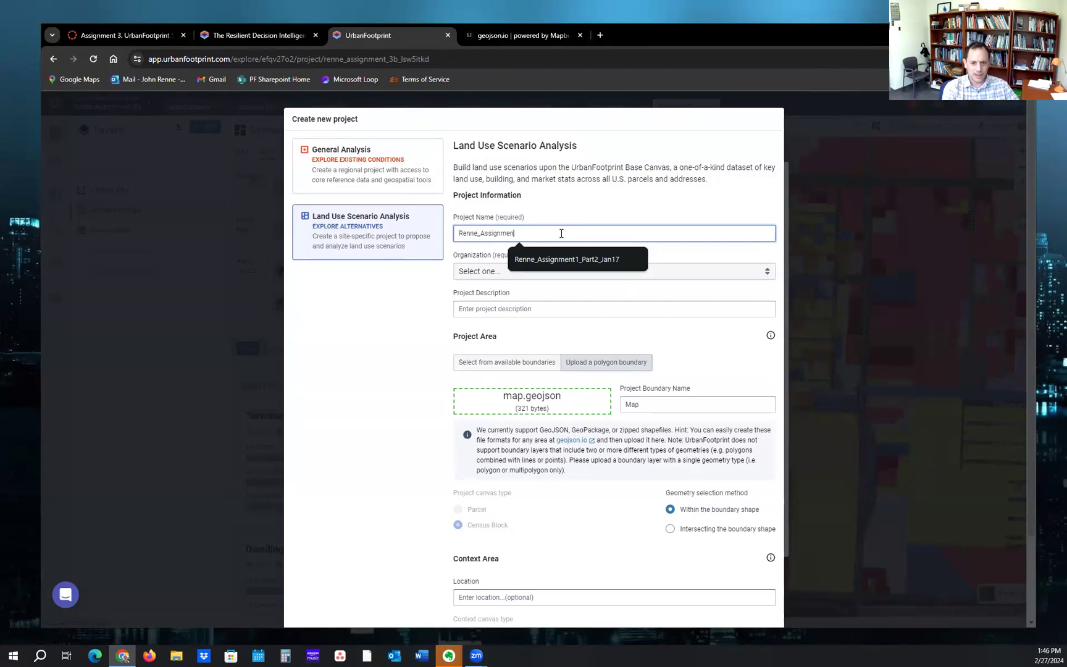
{"action": "type", "text": "t_"}
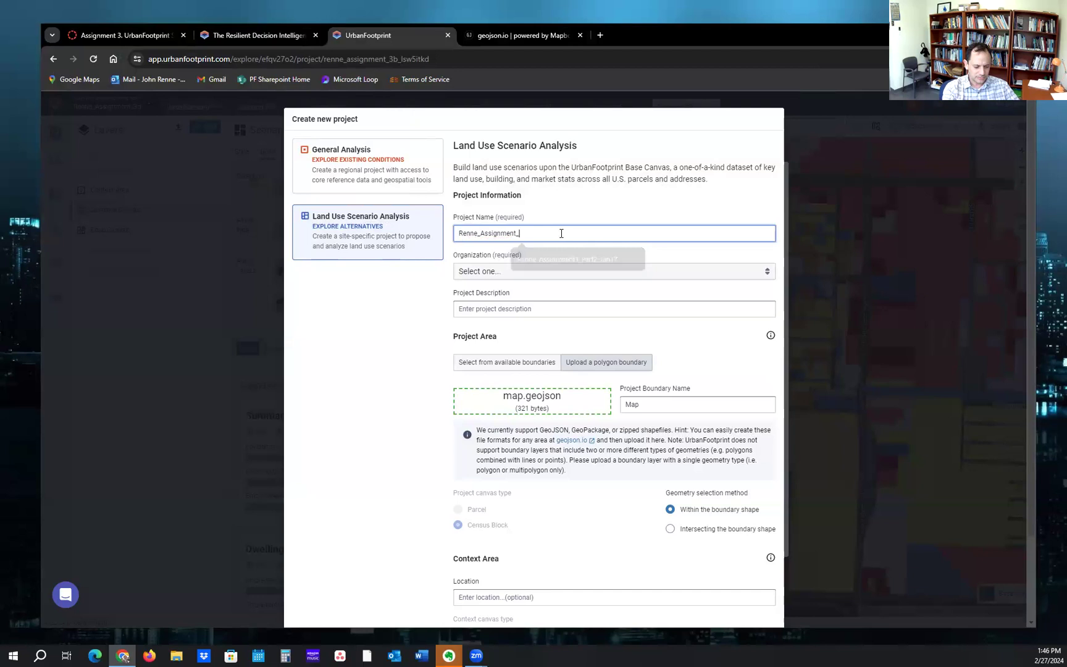
{"action": "type", "text": "3_Class"}
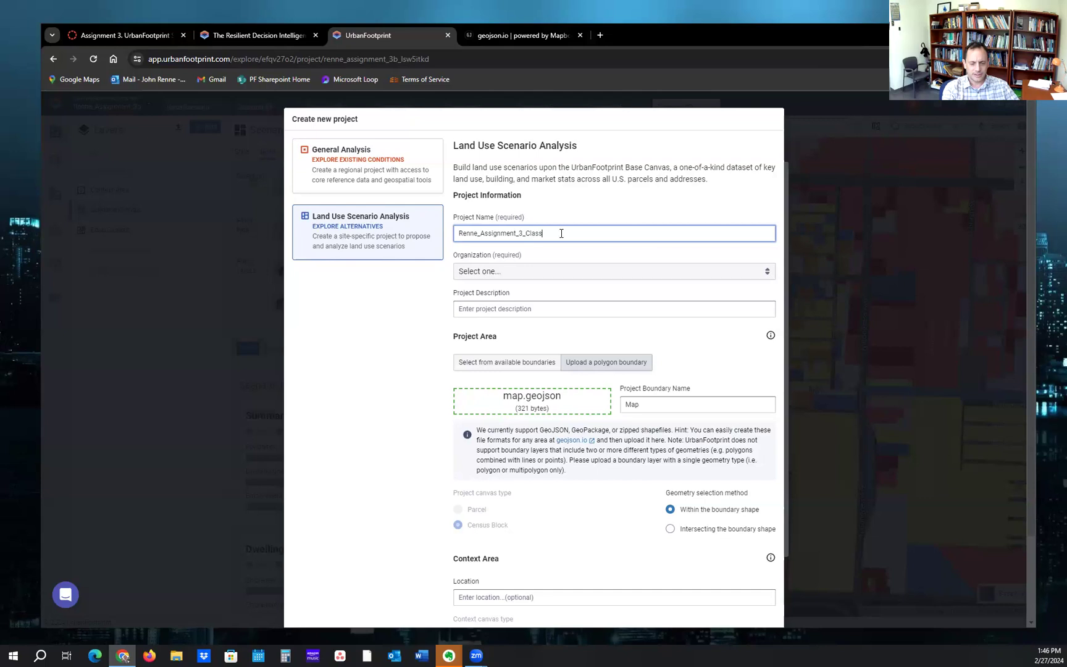
{"action": "type", "text": "Example"}
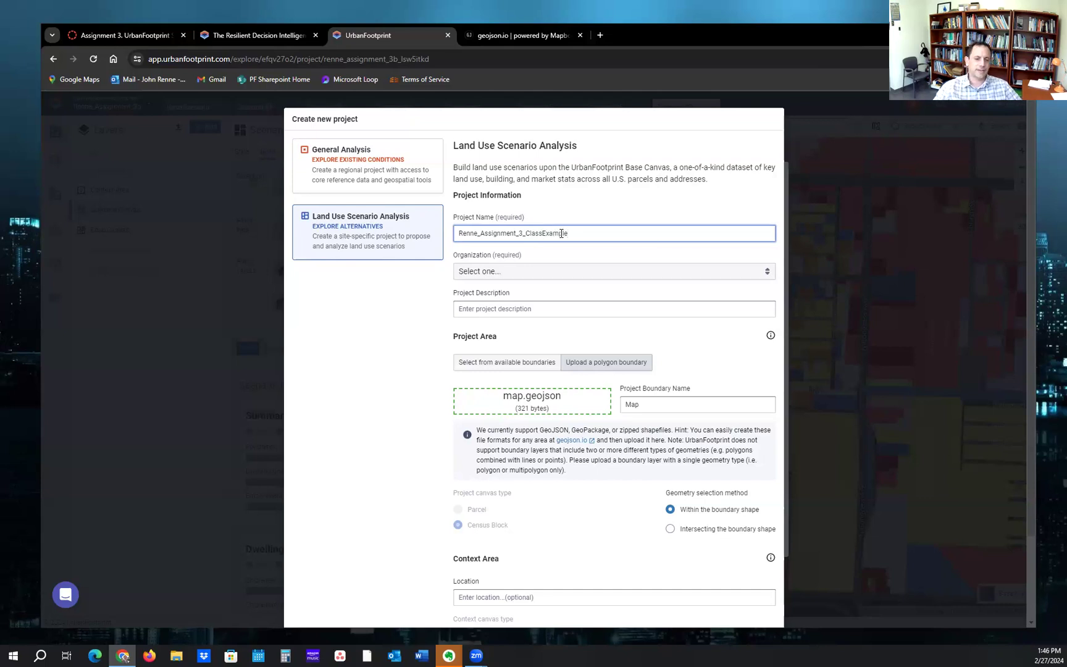
{"action": "left_click", "coordinate": [528, 273]}
{"action": "left_click", "coordinate": [529, 295]}
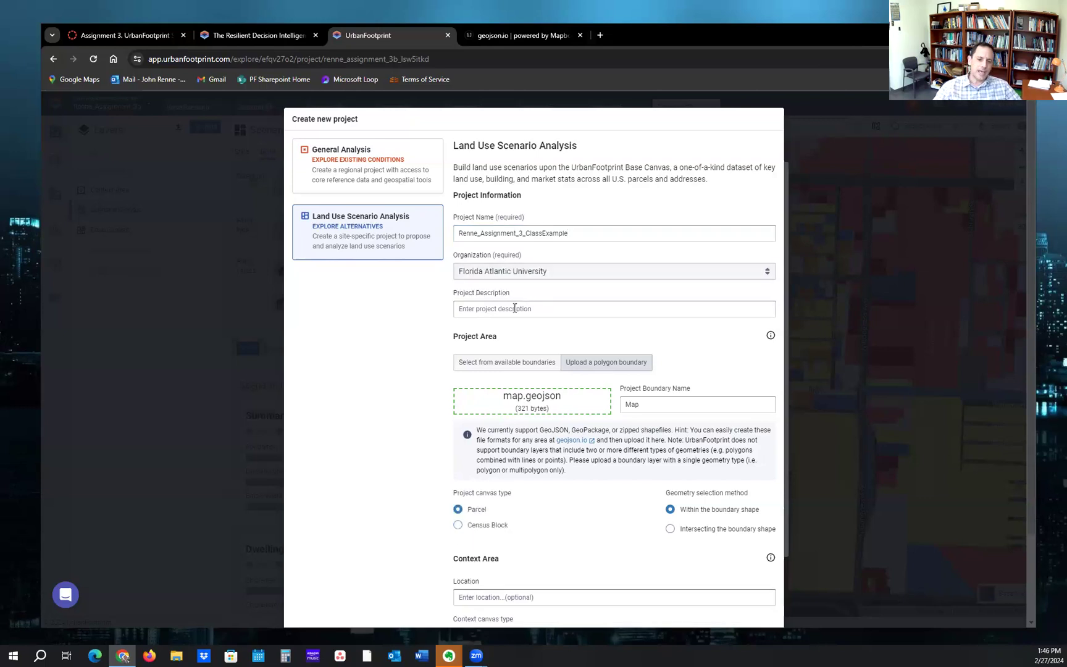
Enter "Dog Track Redevelopment" as the project description.
{"action": "left_click", "coordinate": [484, 308]}
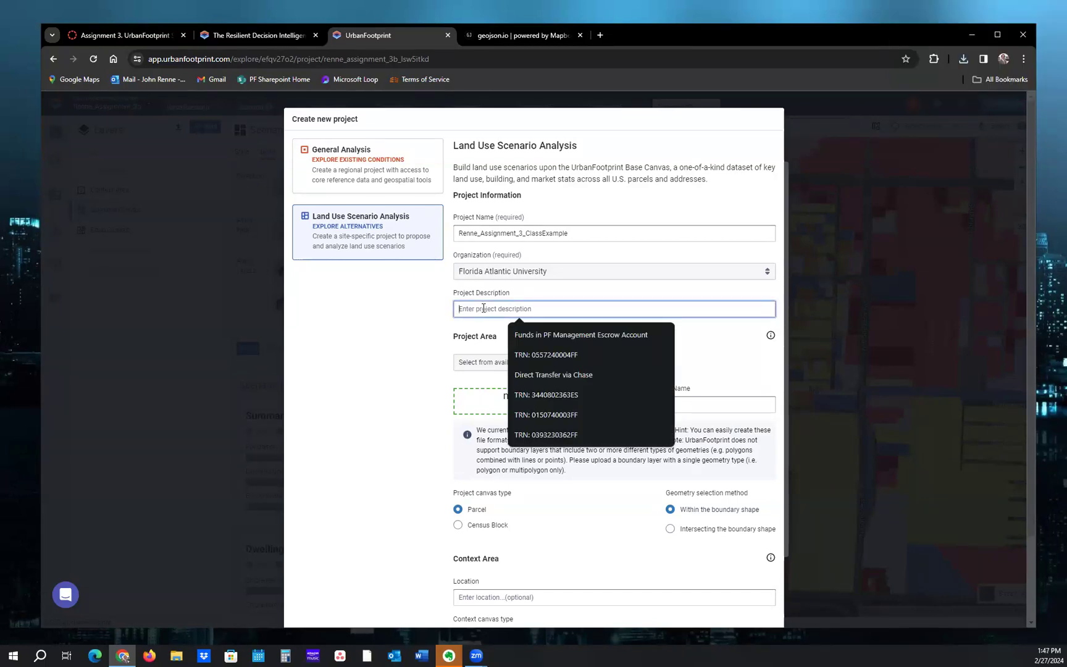
{"action": "type", "text": "Dog "}
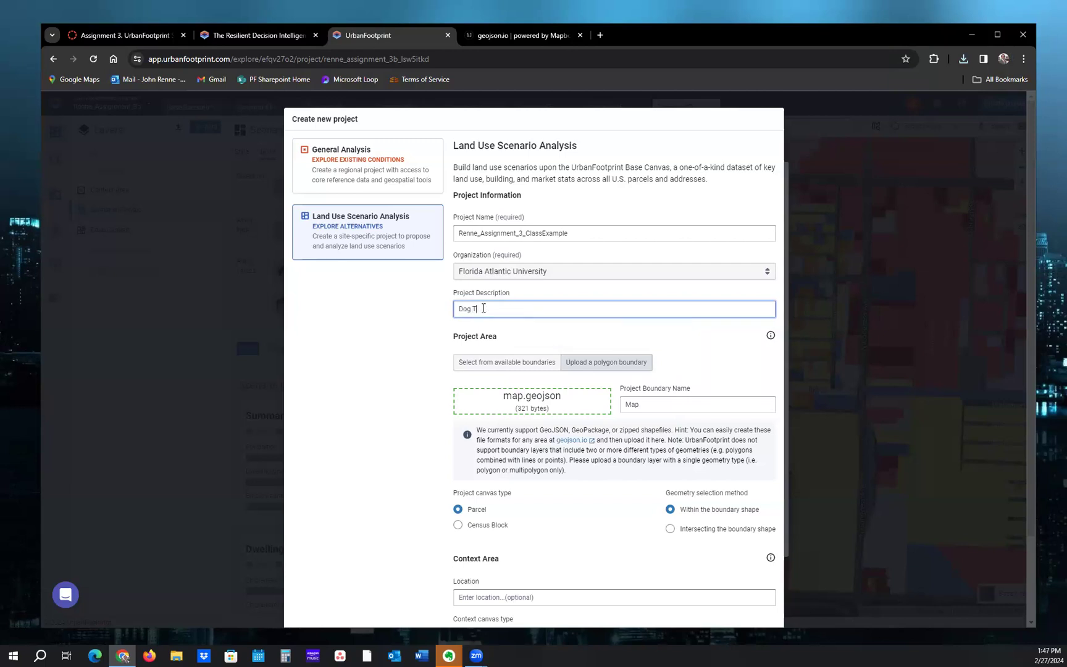
{"action": "type", "text": "Track Redevelopment"}
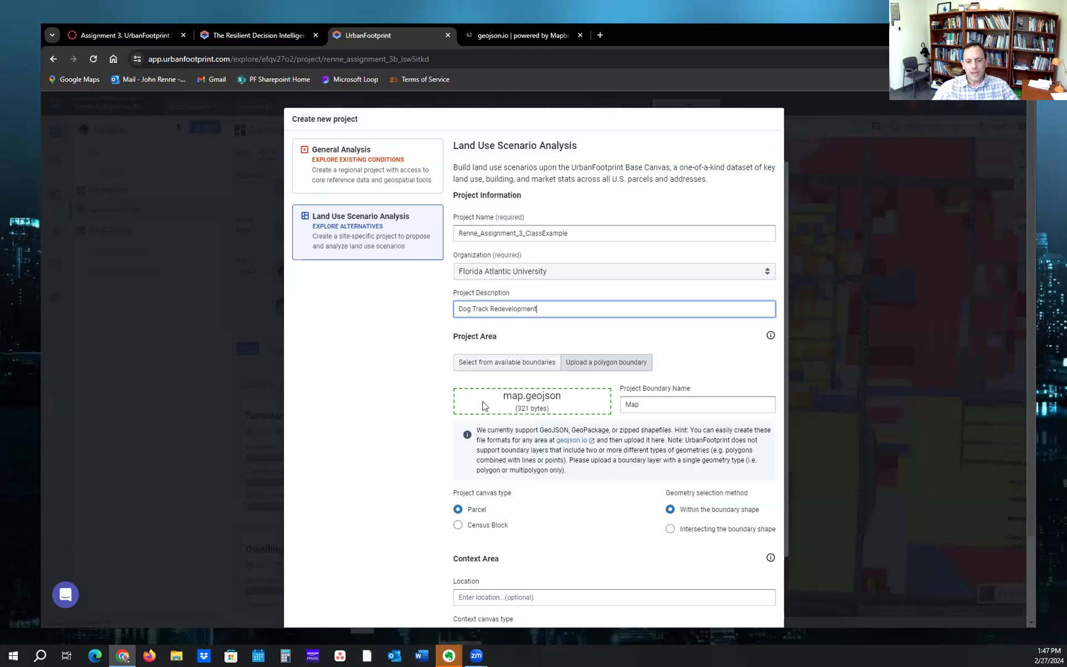
Set the context area location to Palm Beach County (Florida) and create the project.
{"action": "scroll", "coordinate": [479, 509], "scroll_direction": "down", "scroll_amount": 2}
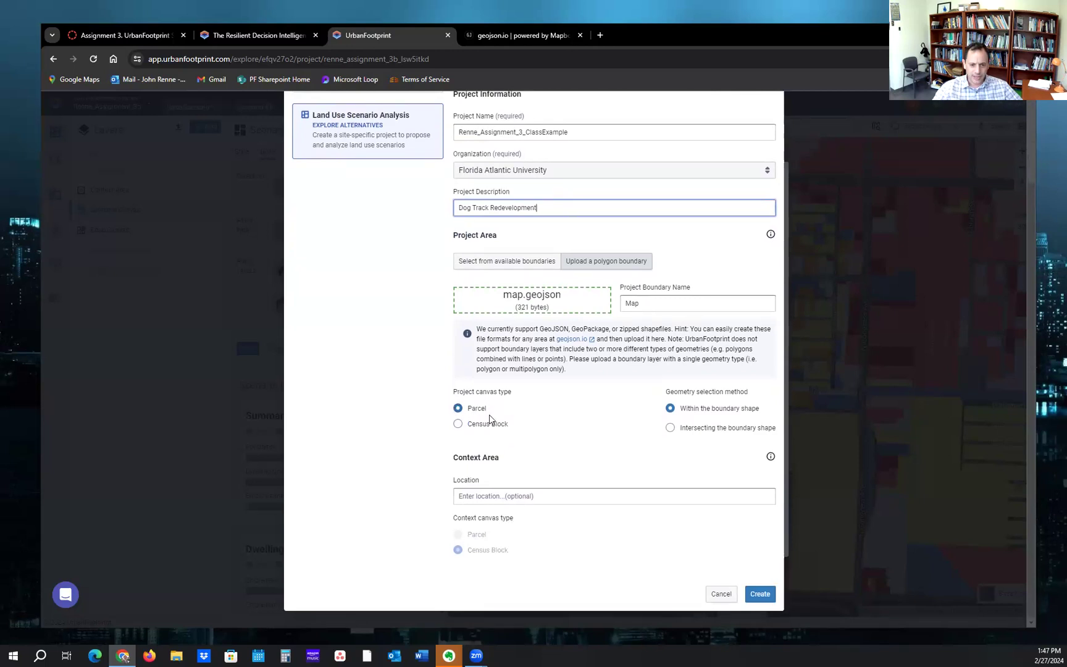
{"action": "left_click", "coordinate": [480, 500]}
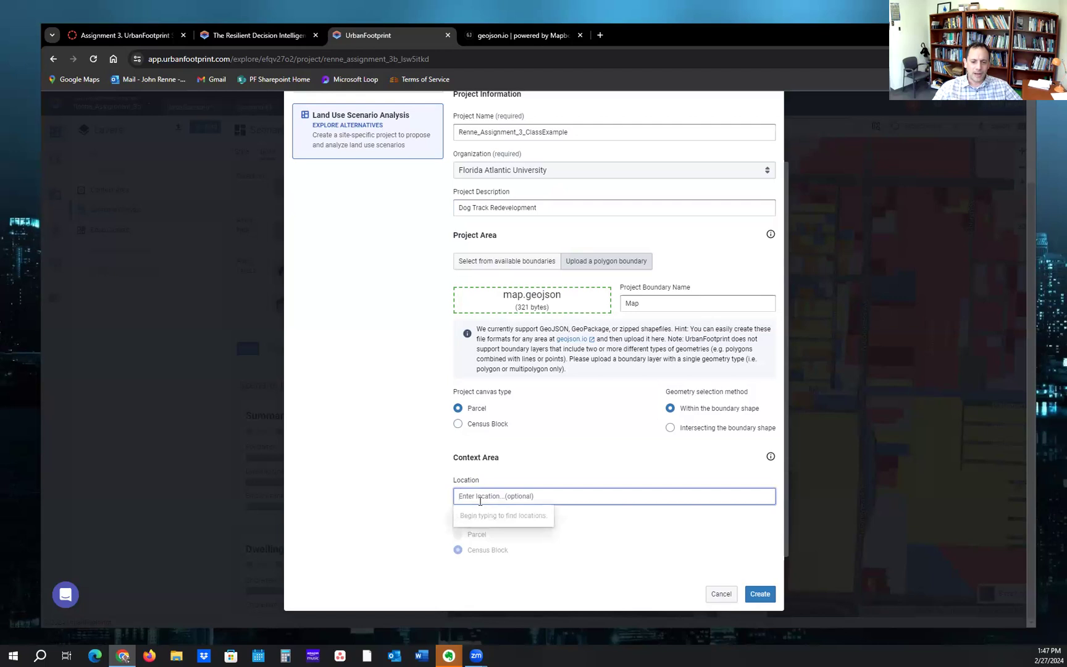
{"action": "type", "text": "palm beach county"}
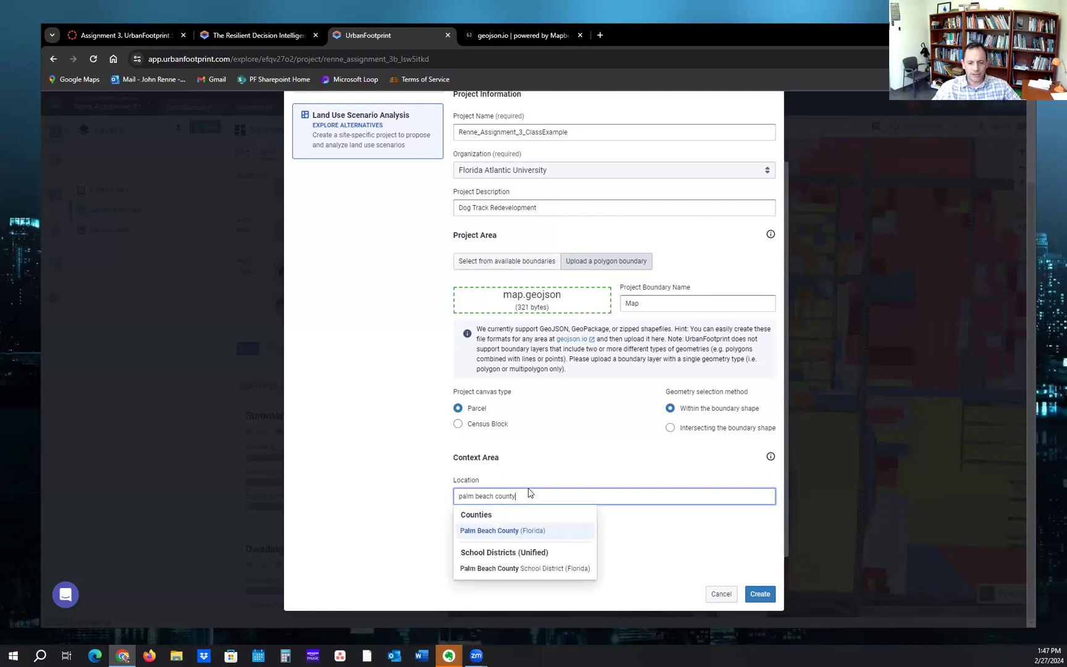
{"action": "left_click", "coordinate": [500, 533]}
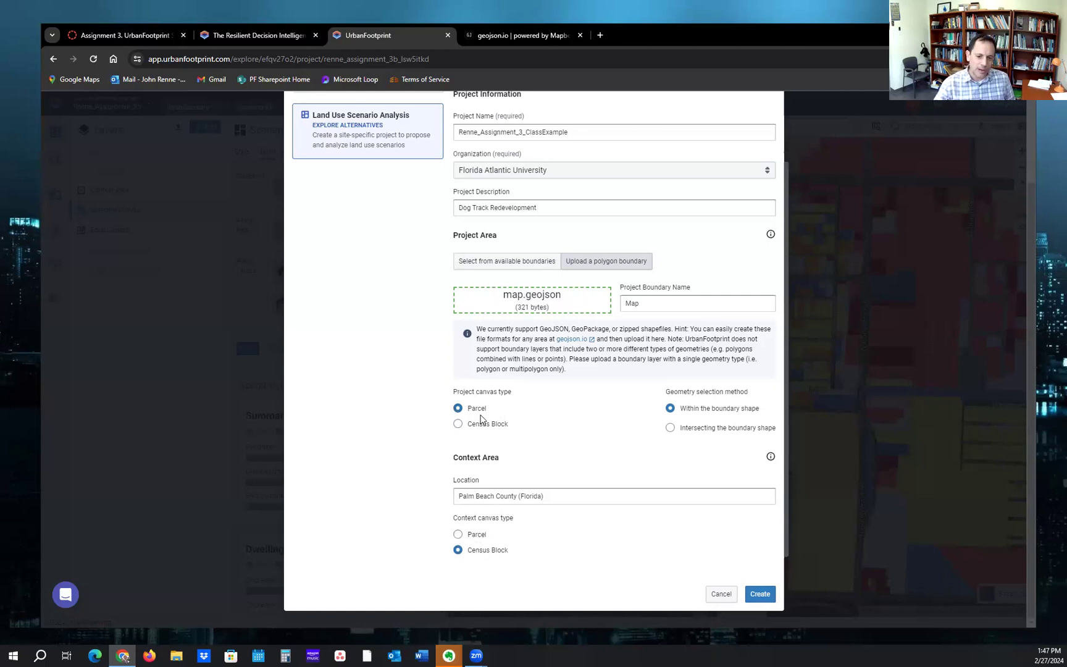
{"action": "left_click", "coordinate": [761, 596]}
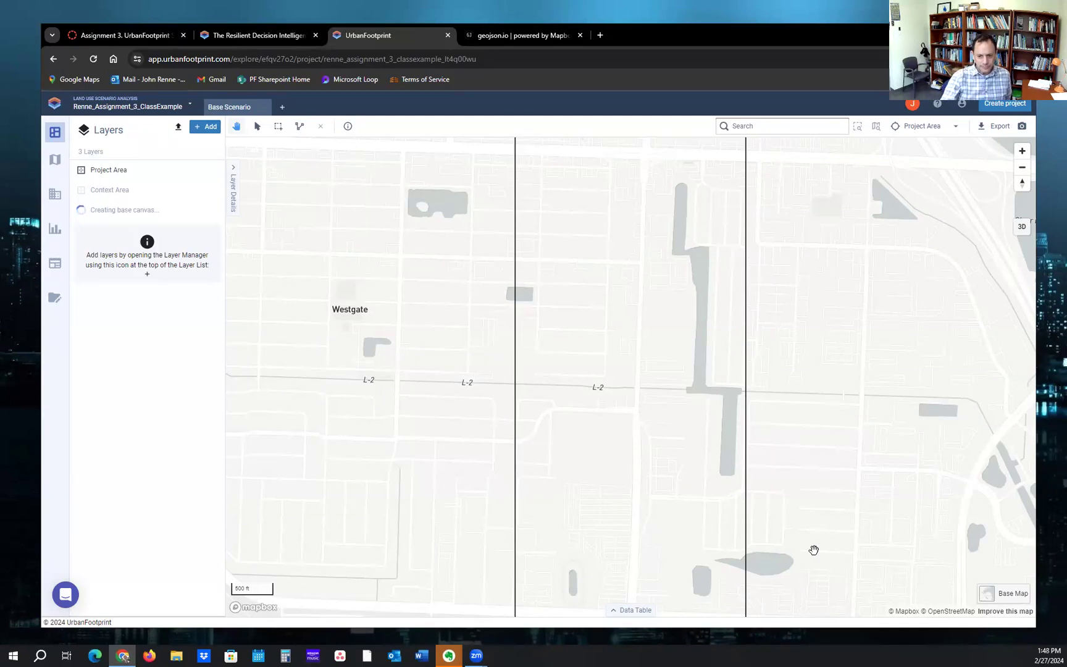
Examine the whole project area on the map and read the baseline data requirements in the Canvas Assignment 3 page.
{"action": "scroll", "coordinate": [813, 549], "scroll_direction": "down", "scroll_amount": 2}
{"action": "scroll", "coordinate": [813, 550], "scroll_direction": "down", "scroll_amount": 2}
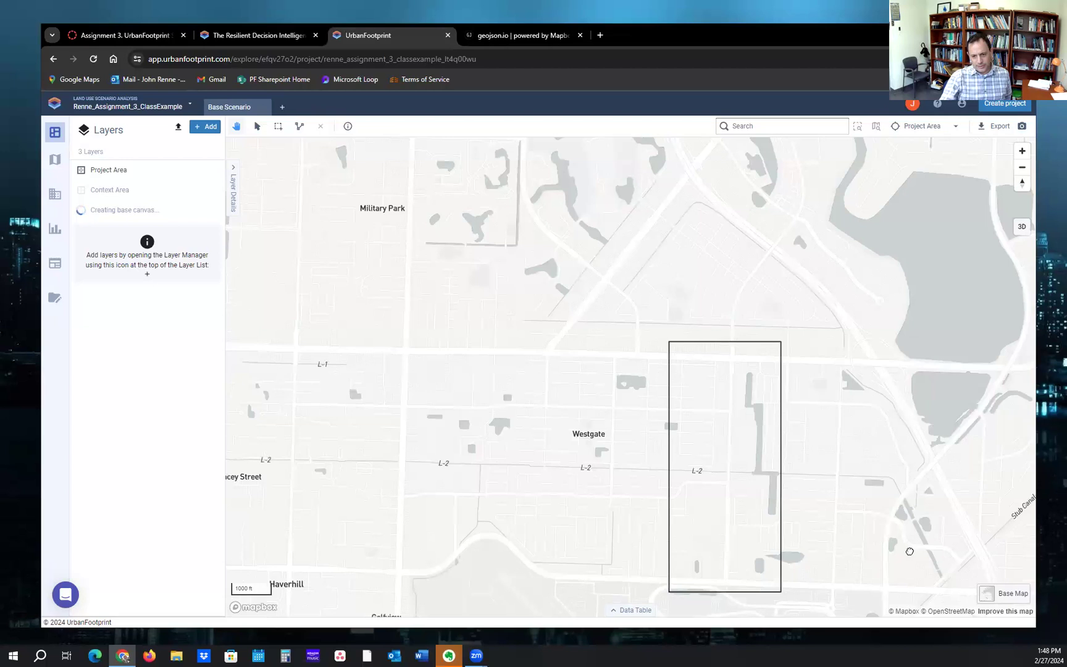
{"action": "left_click_drag", "start_coordinate": [908, 567], "coordinate": [812, 448]}
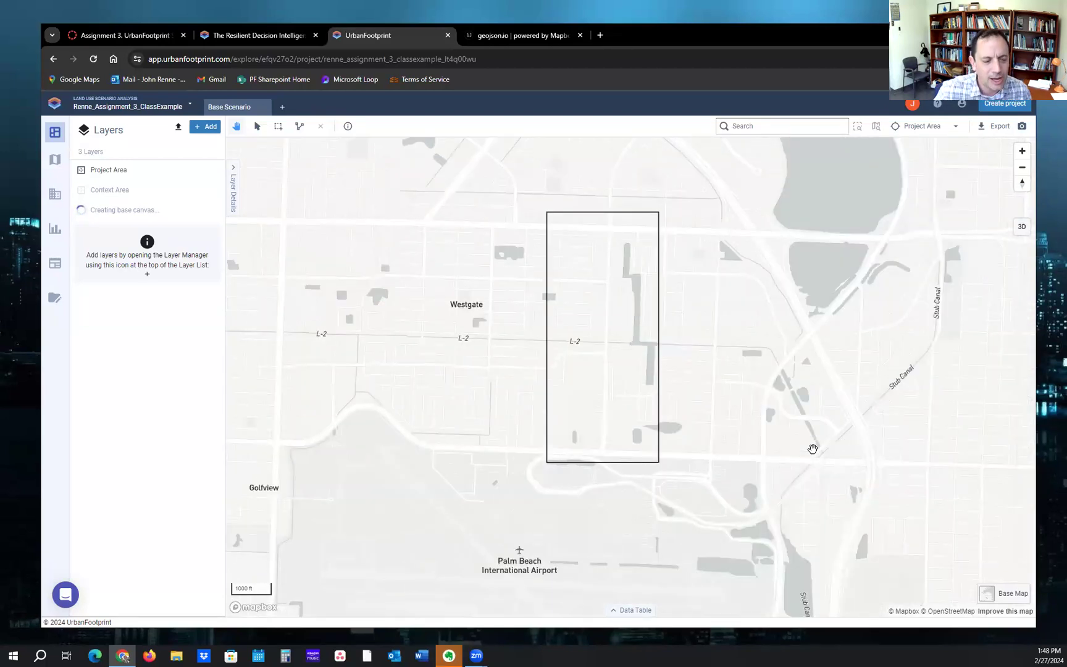
{"action": "mouse_move", "coordinate": [143, 183]}
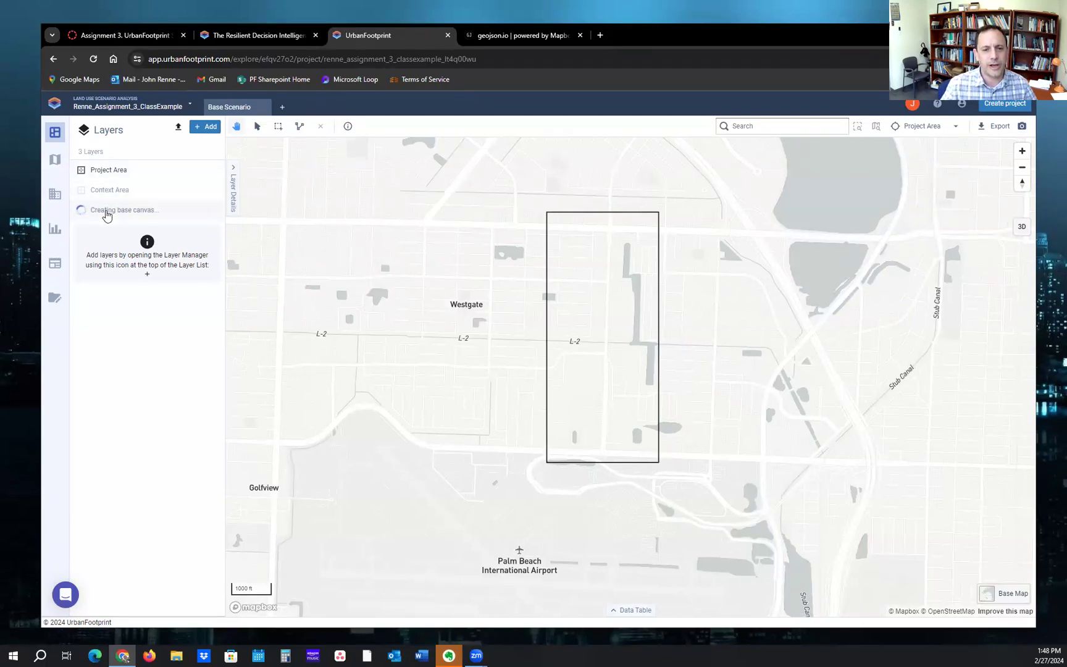
{"action": "left_click", "coordinate": [144, 35]}
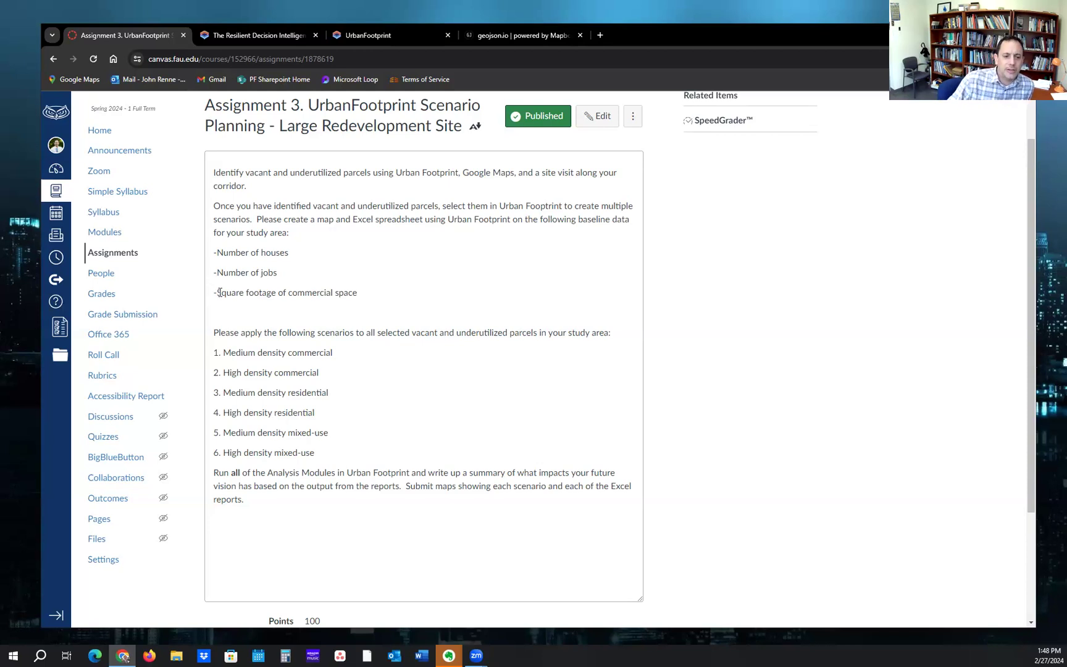
{"action": "left_click", "coordinate": [391, 34]}
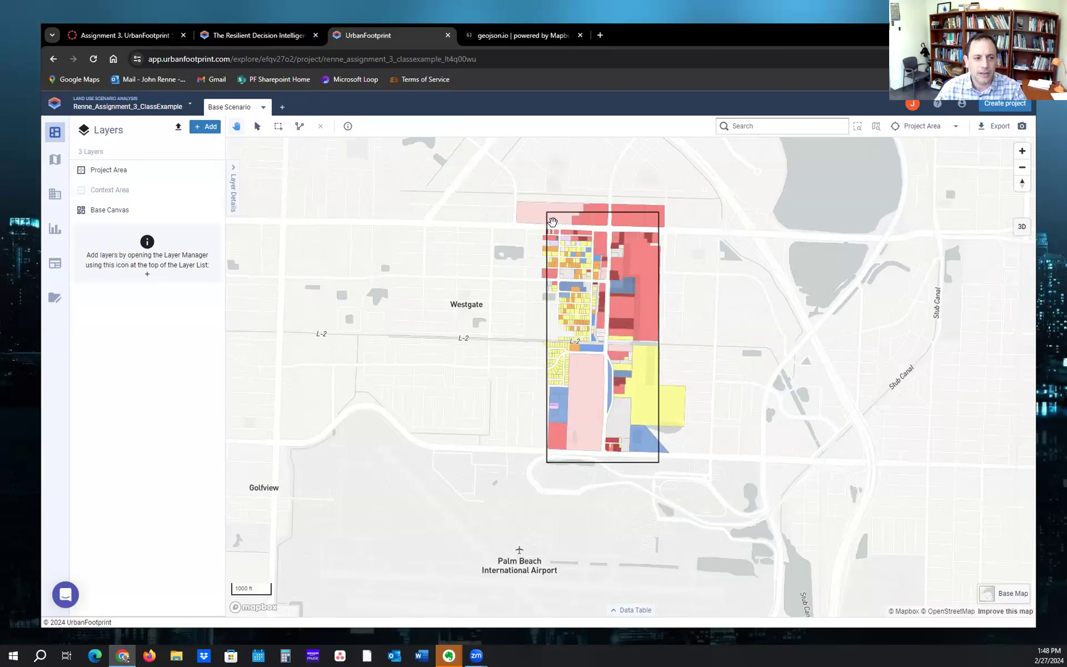
Review the Base Scenario summary statistics for population, housing, jobs and building area, and return to the project map.
{"action": "left_click", "coordinate": [55, 264]}
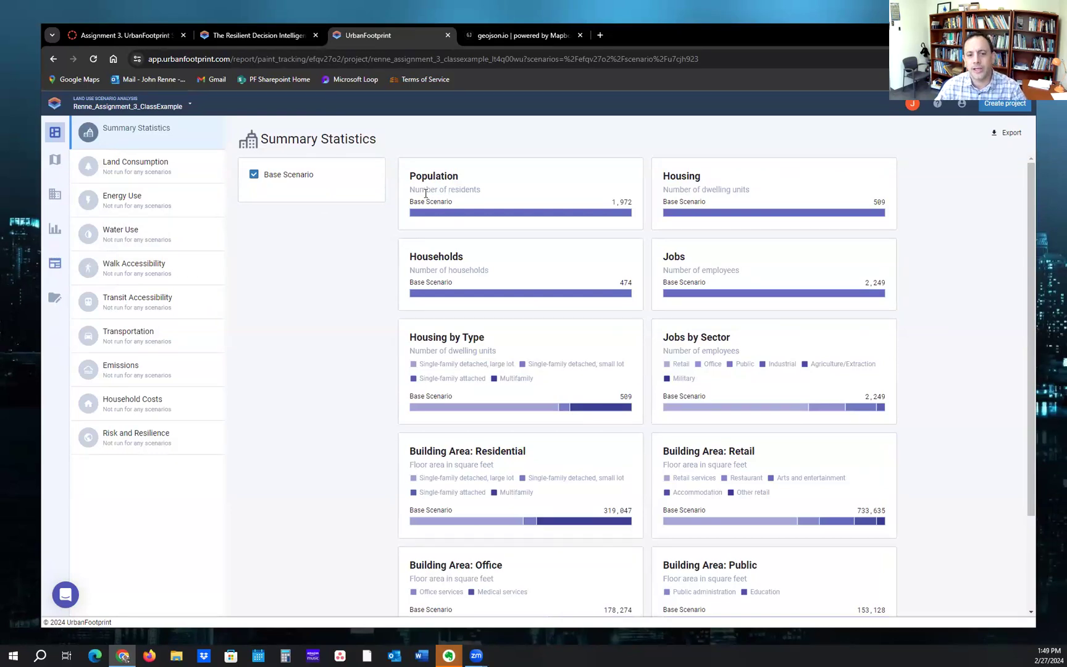
{"action": "mouse_move", "coordinate": [622, 213]}
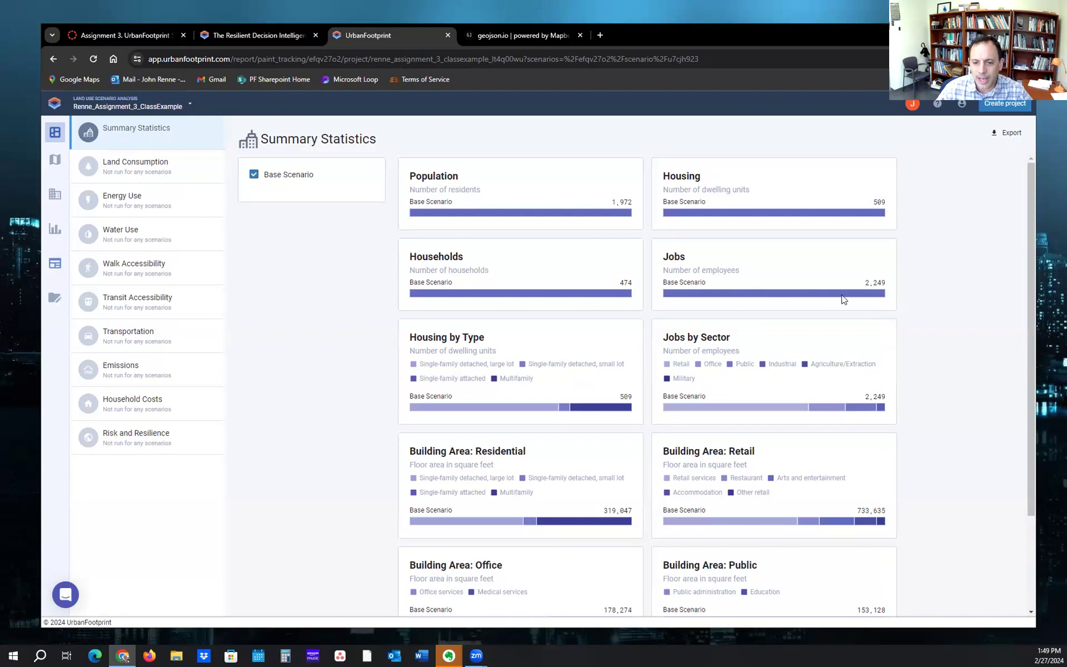
{"action": "mouse_move", "coordinate": [841, 297]}
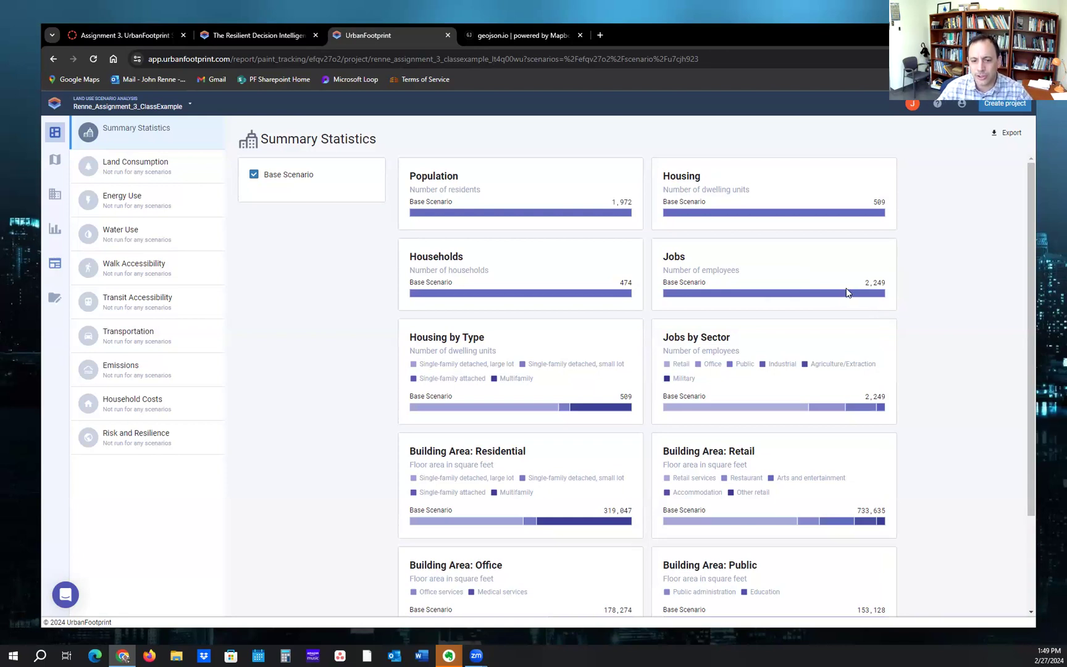
{"action": "scroll", "coordinate": [846, 289], "scroll_direction": "down", "scroll_amount": 2}
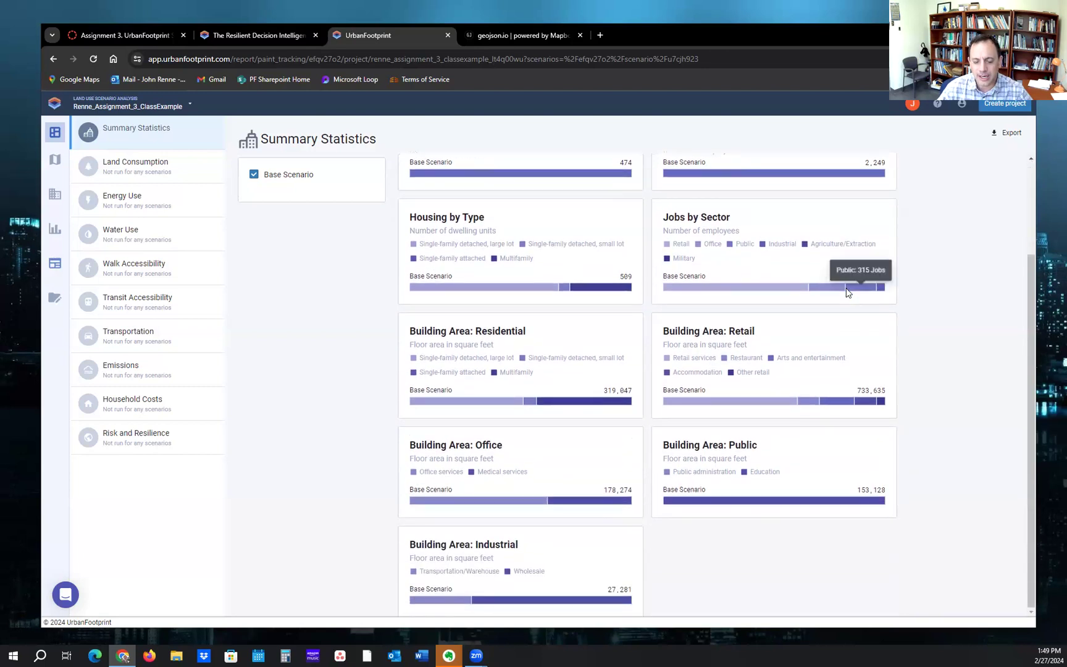
{"action": "scroll", "coordinate": [846, 289], "scroll_direction": "up", "scroll_amount": 2}
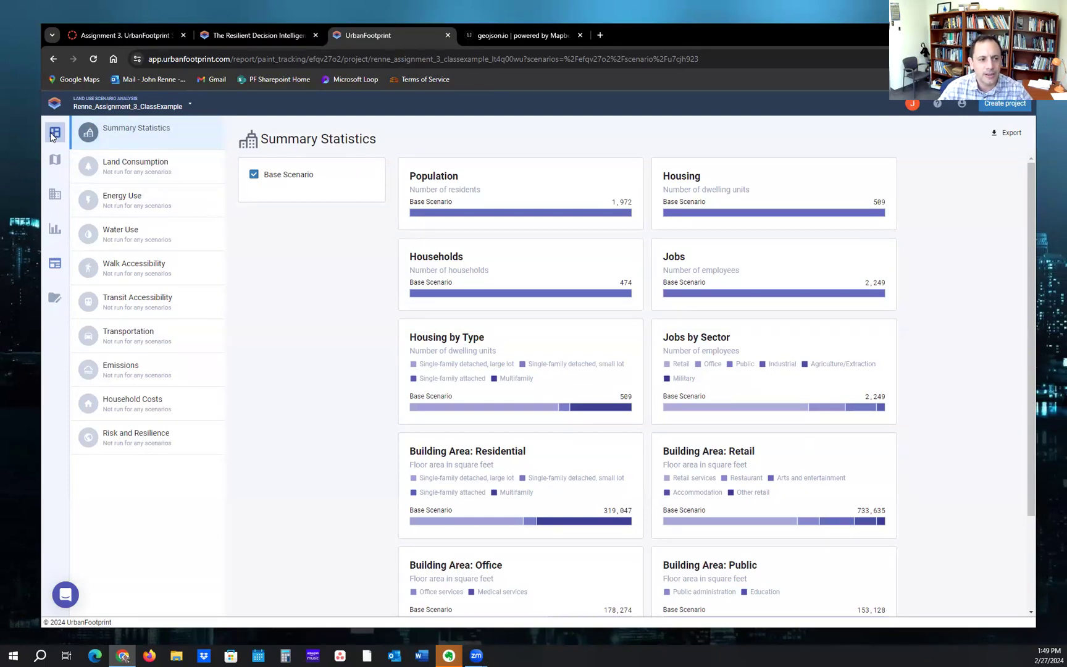
{"action": "left_click", "coordinate": [56, 160]}
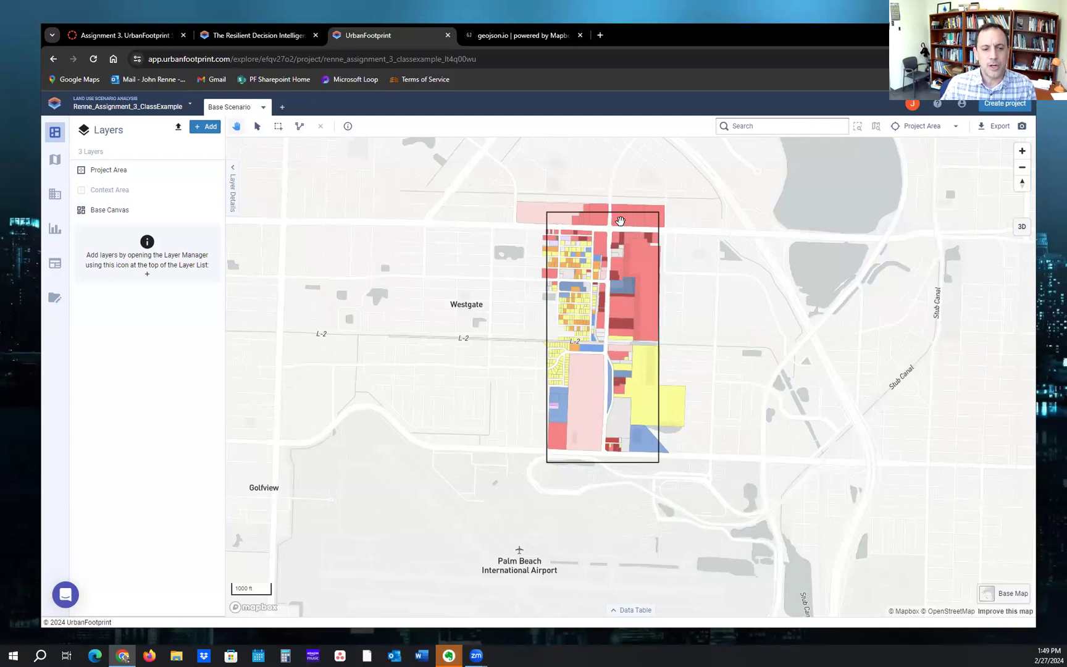
Recheck the Assignment 3 instructions in Canvas and close the geojson.io page to return to the UrbanFootprint project.
{"action": "left_click", "coordinate": [129, 36]}
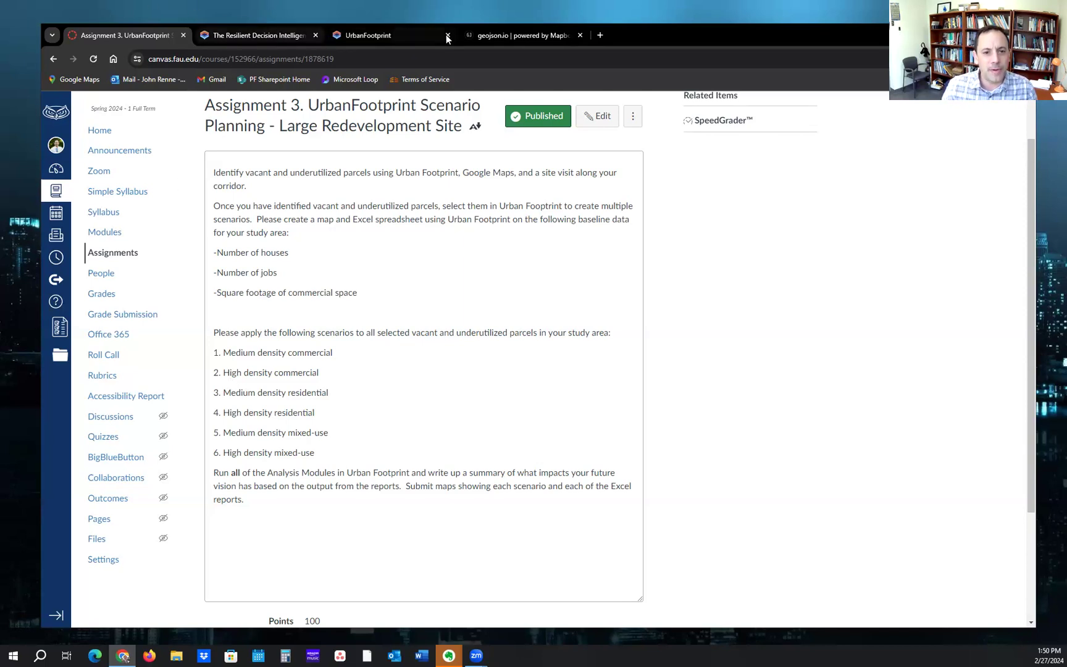
{"action": "left_click", "coordinate": [509, 35]}
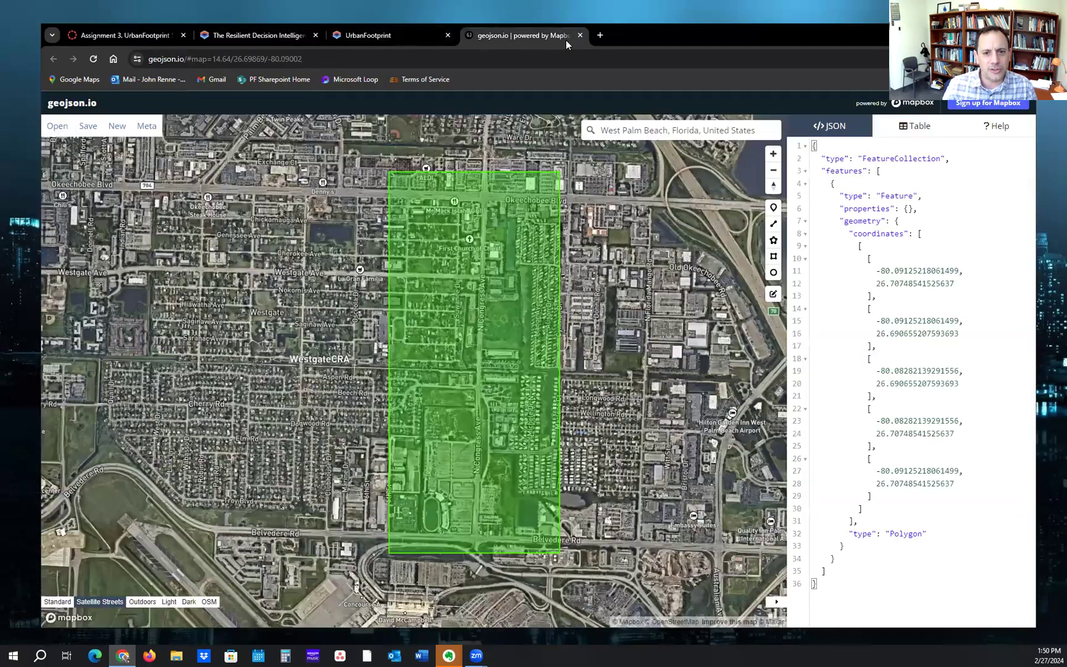
{"action": "left_click", "coordinate": [580, 35]}
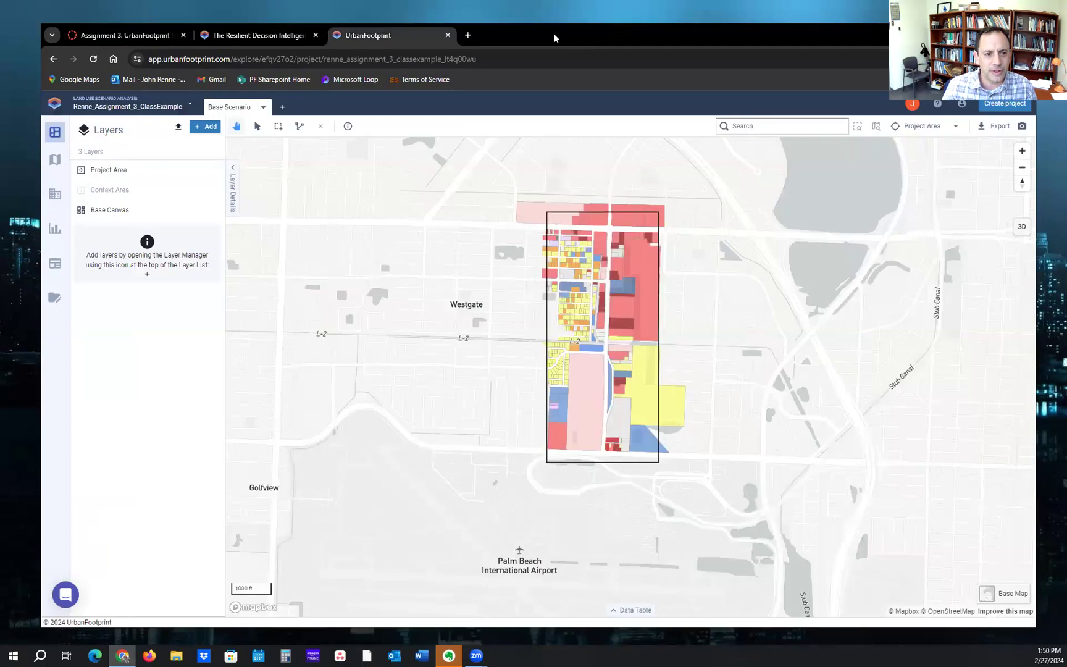
Close the UrbanFootprint marketing homepage and maximize the browser window on the project map.
{"action": "left_click", "coordinate": [256, 32]}
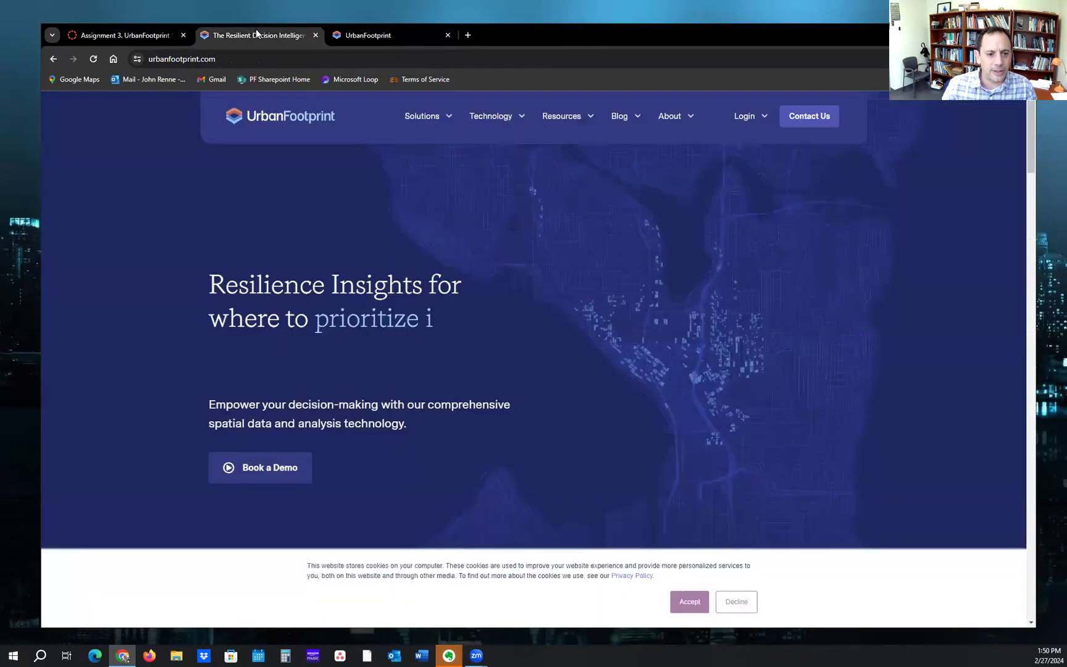
{"action": "left_click", "coordinate": [316, 35]}
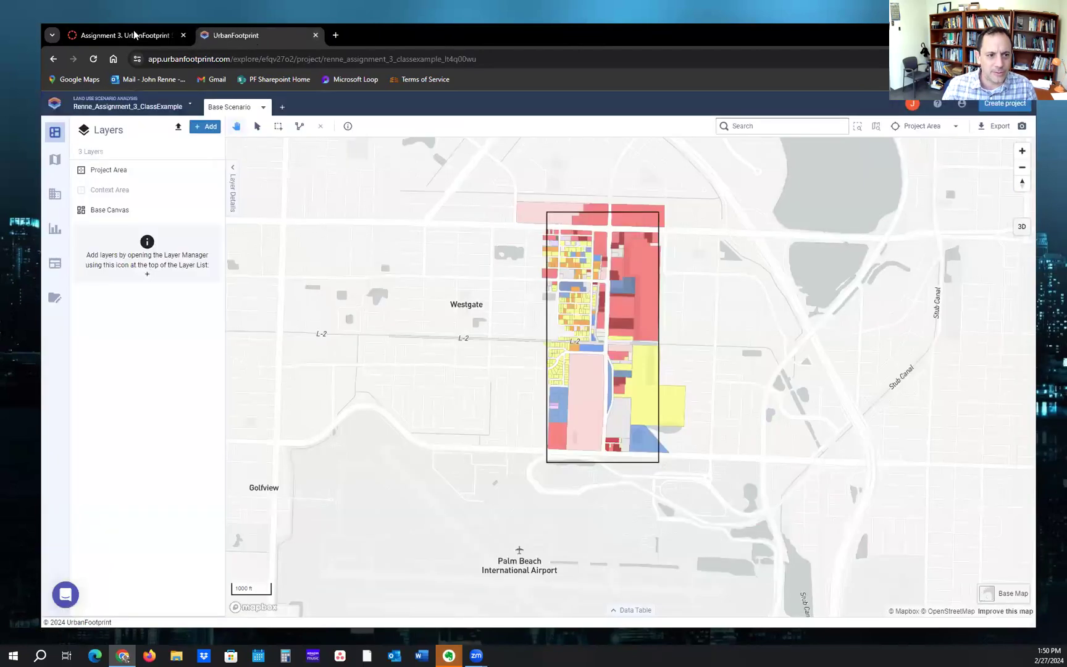
{"action": "left_click", "coordinate": [134, 32]}
{"action": "left_click", "coordinate": [227, 37]}
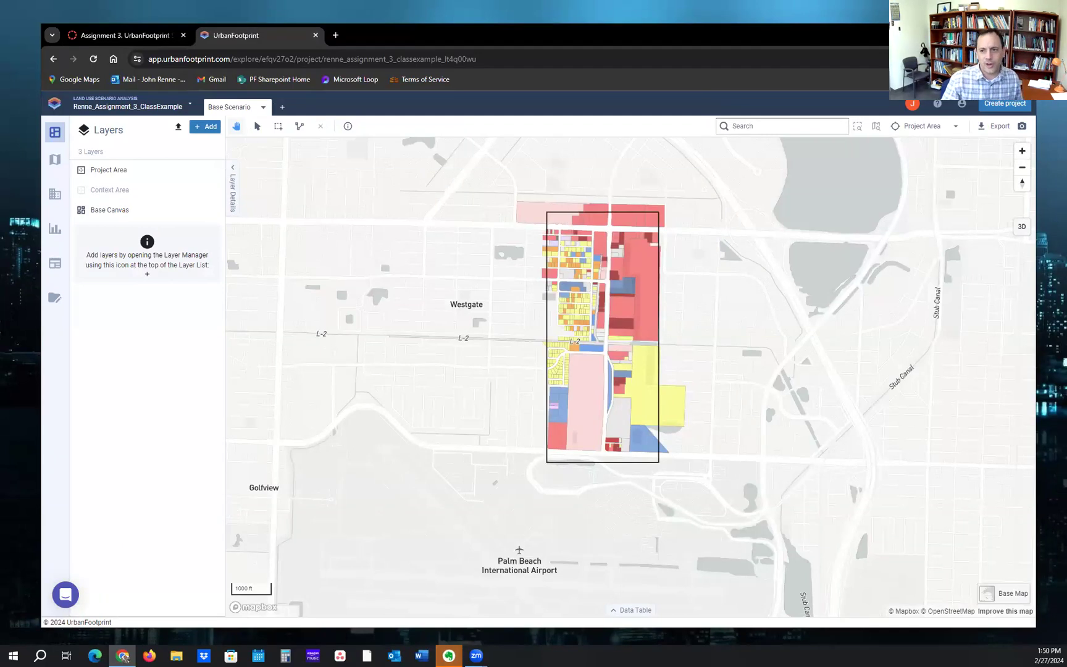
{"action": "left_click", "coordinate": [997, 34]}
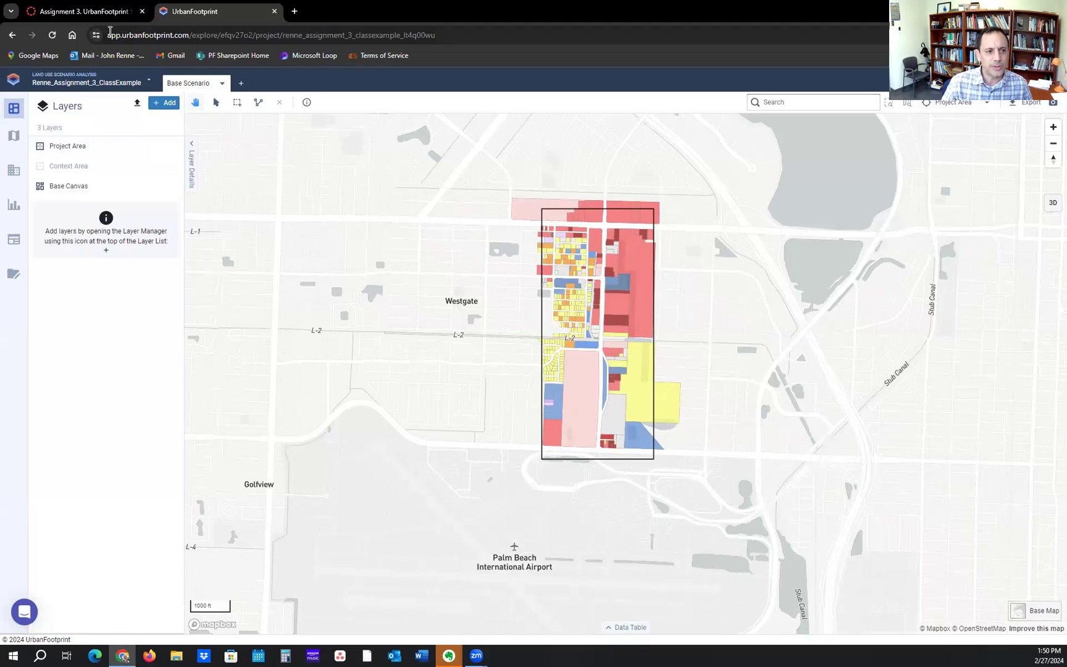
Check the first required scenario in the Canvas Assignment 3 instructions and return to the UrbanFootprint project.
{"action": "left_click", "coordinate": [80, 13]}
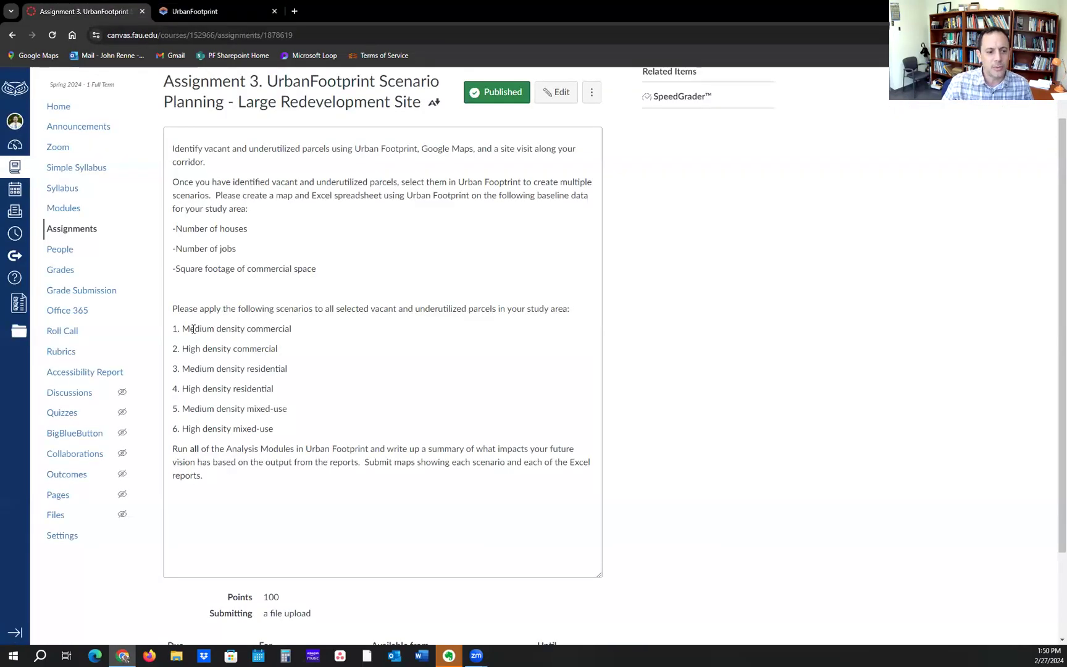
{"action": "left_click_drag", "start_coordinate": [184, 328], "coordinate": [301, 338]}
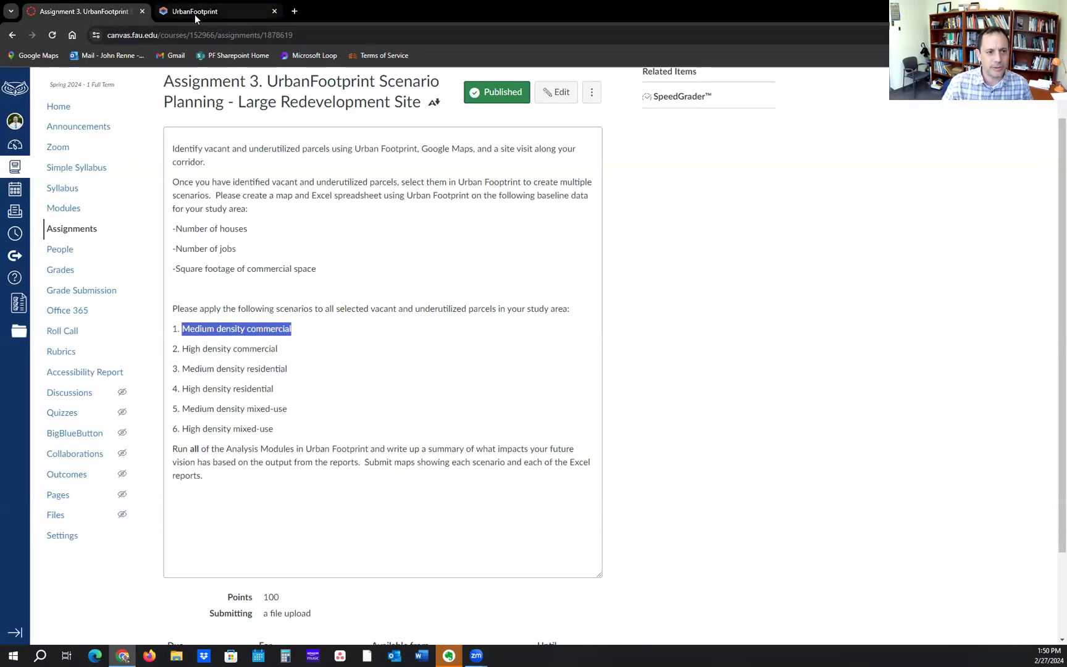
{"action": "left_click", "coordinate": [194, 15]}
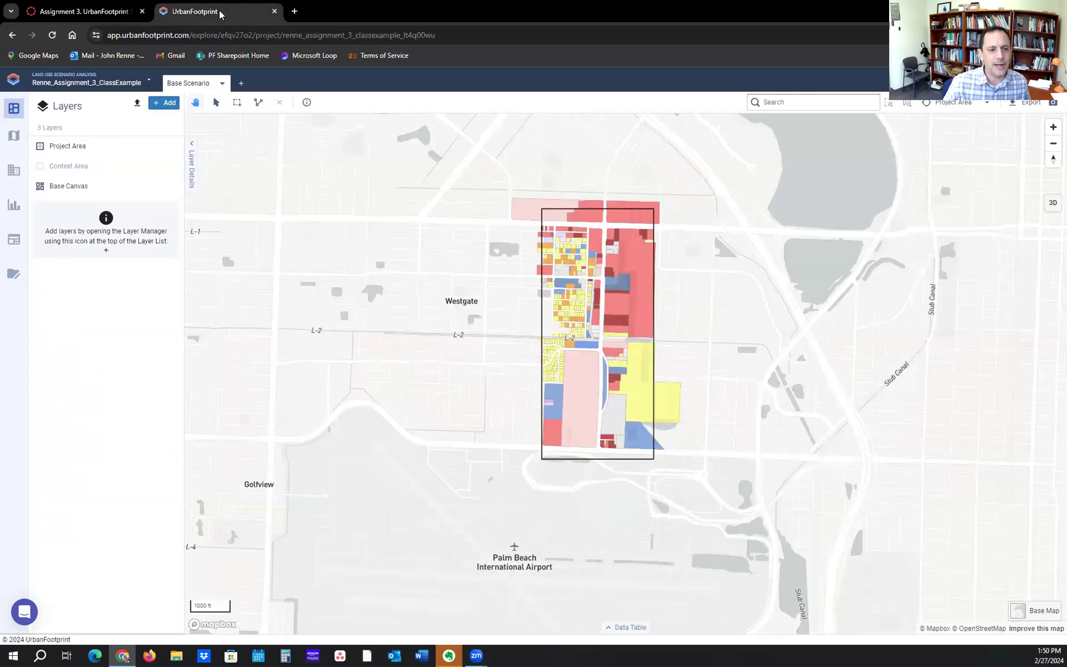
Create a new scenario from the Base Scenario, compare the two, and leave the new scenario active.
{"action": "left_click", "coordinate": [241, 85]}
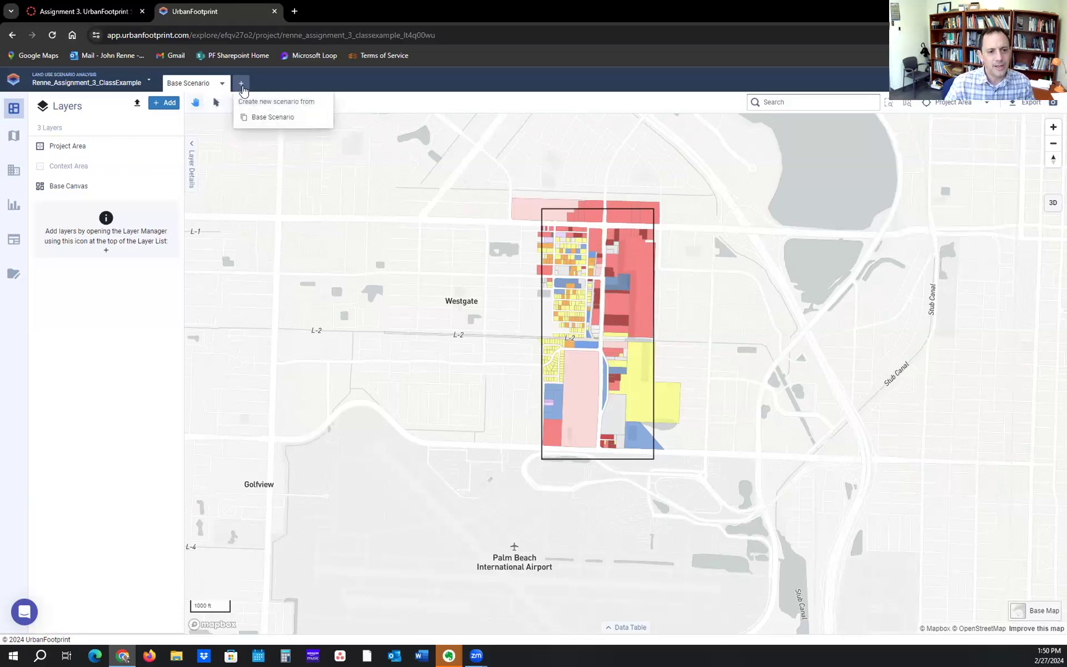
{"action": "left_click", "coordinate": [248, 118]}
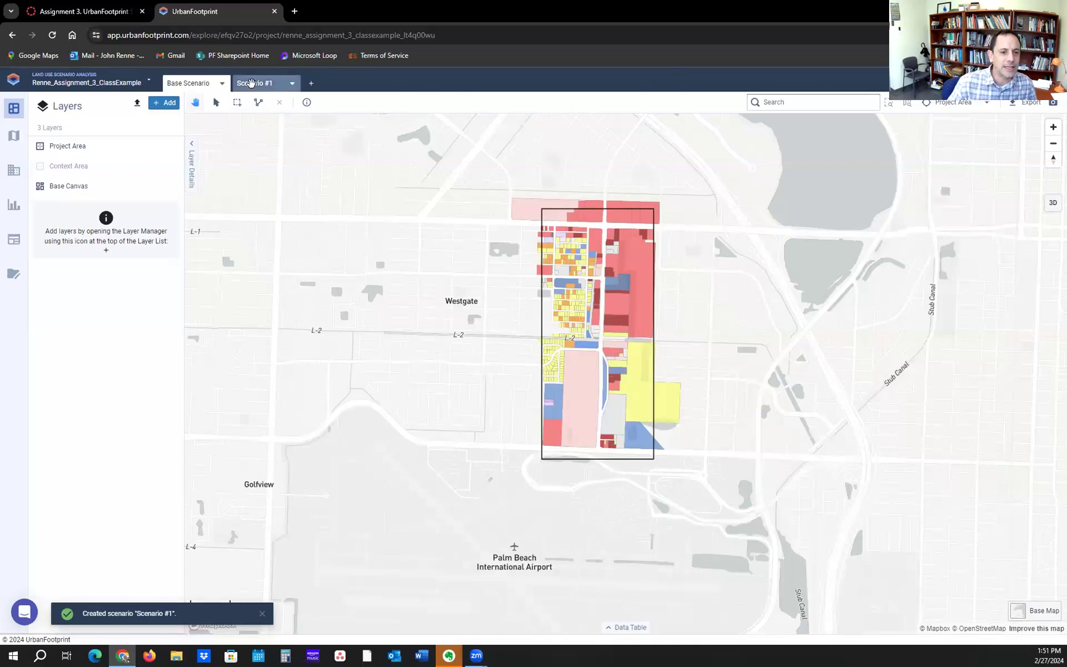
{"action": "left_click", "coordinate": [251, 83]}
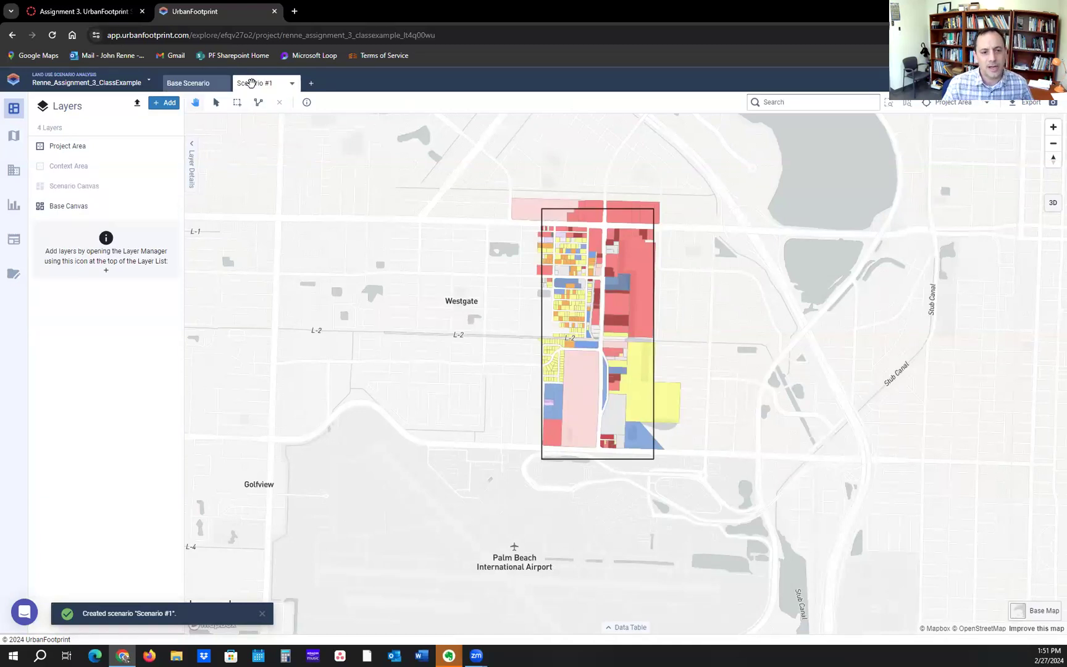
{"action": "left_click", "coordinate": [204, 85]}
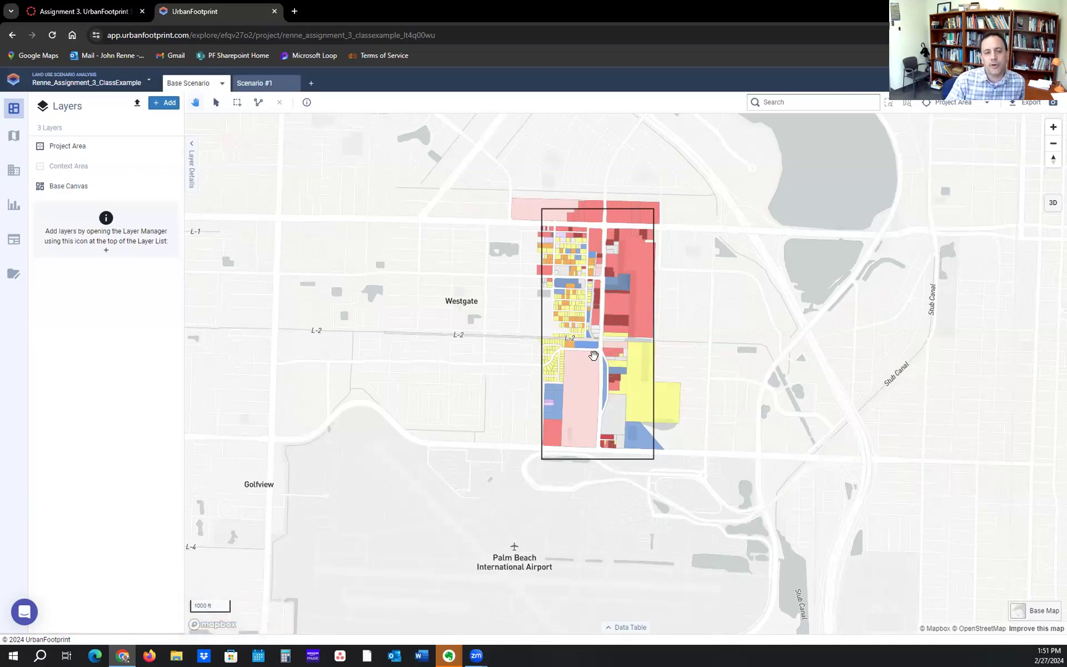
{"action": "left_click", "coordinate": [248, 84]}
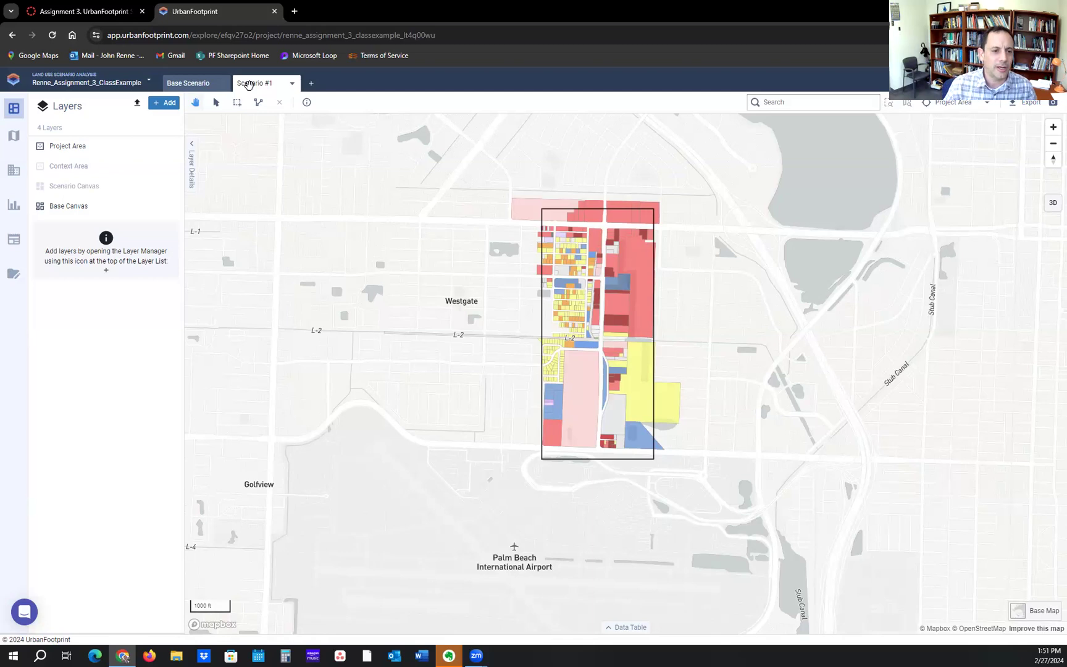
Rename the new scenario as "1. Med Den Comm", checking the Canvas scenario list for the wording, and save it.
{"action": "left_click", "coordinate": [293, 85]}
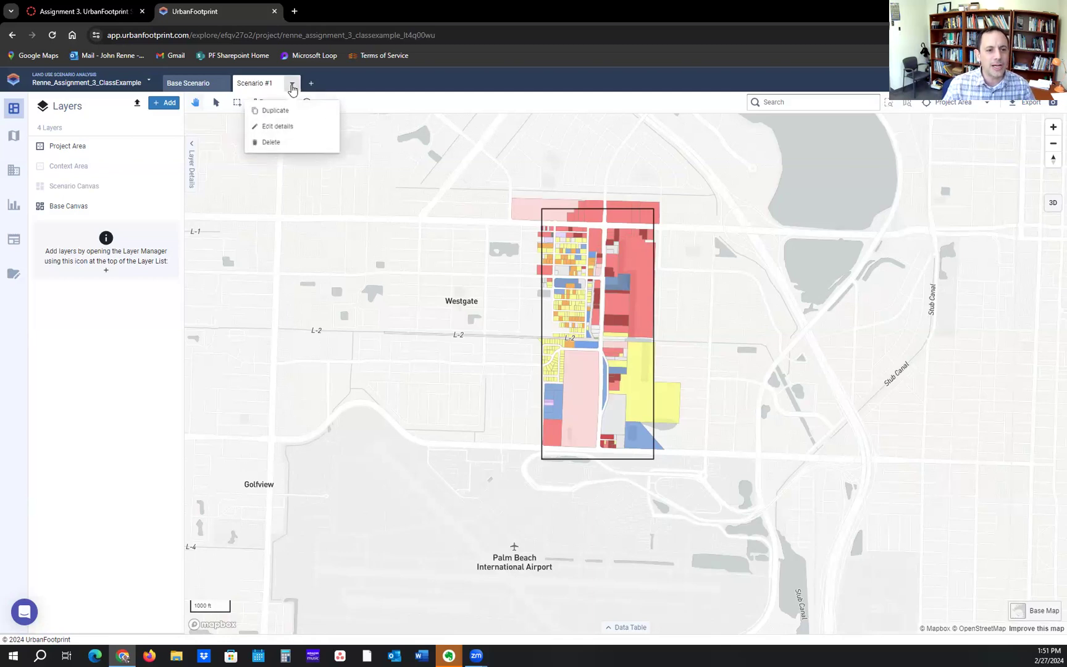
{"action": "left_click", "coordinate": [276, 128]}
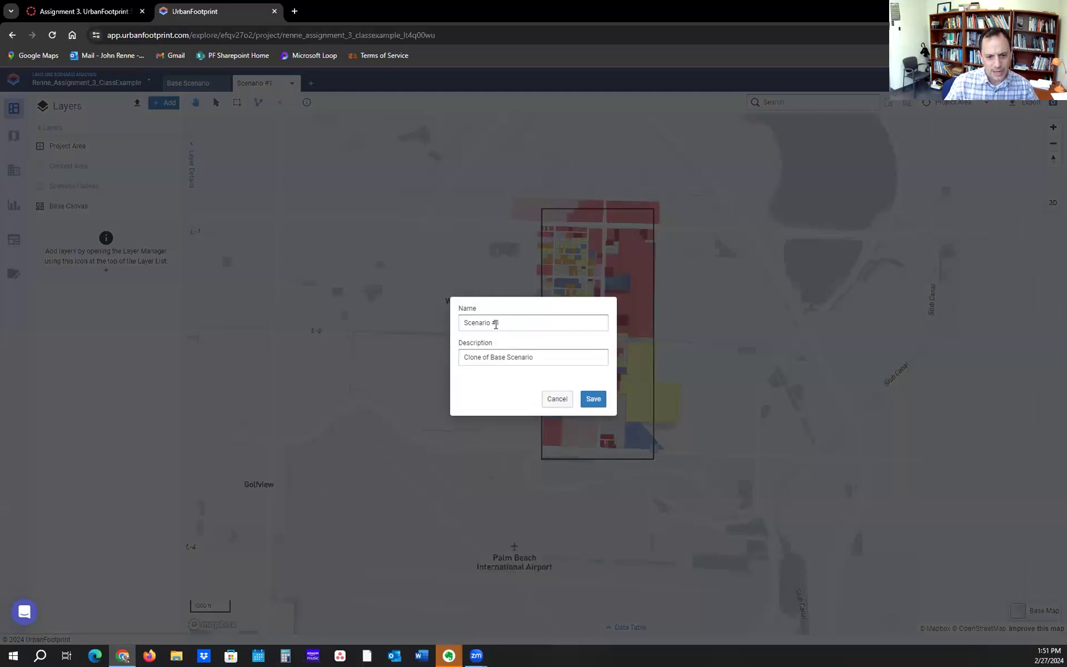
{"action": "left_click_drag", "start_coordinate": [495, 324], "coordinate": [456, 318]}
{"action": "key", "text": "BackSpace"}
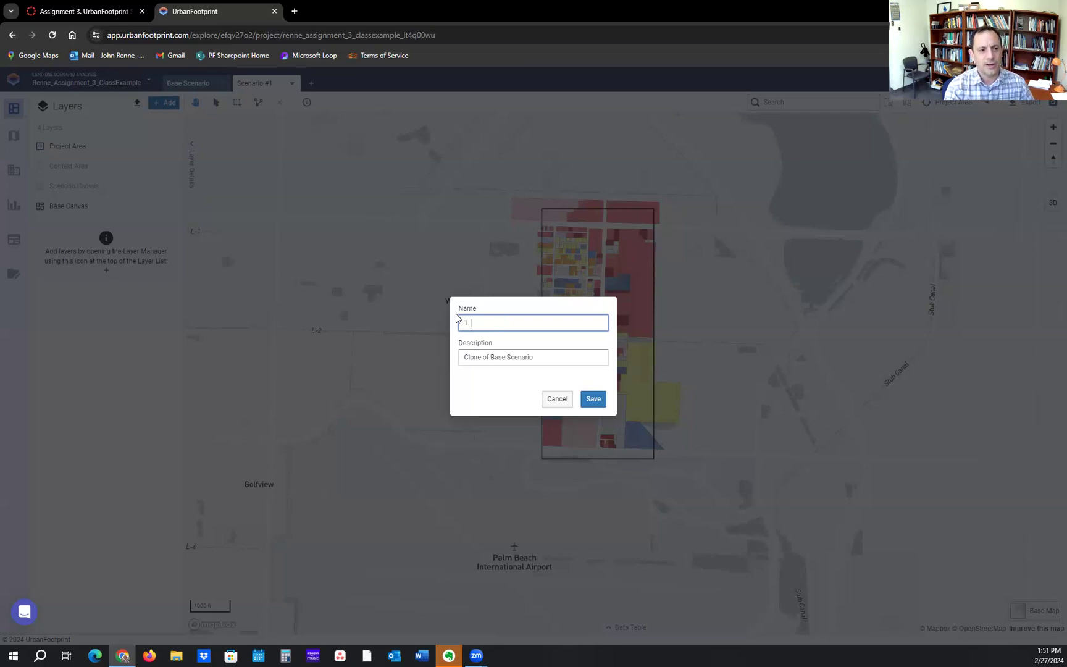
{"action": "left_click", "coordinate": [68, 11]}
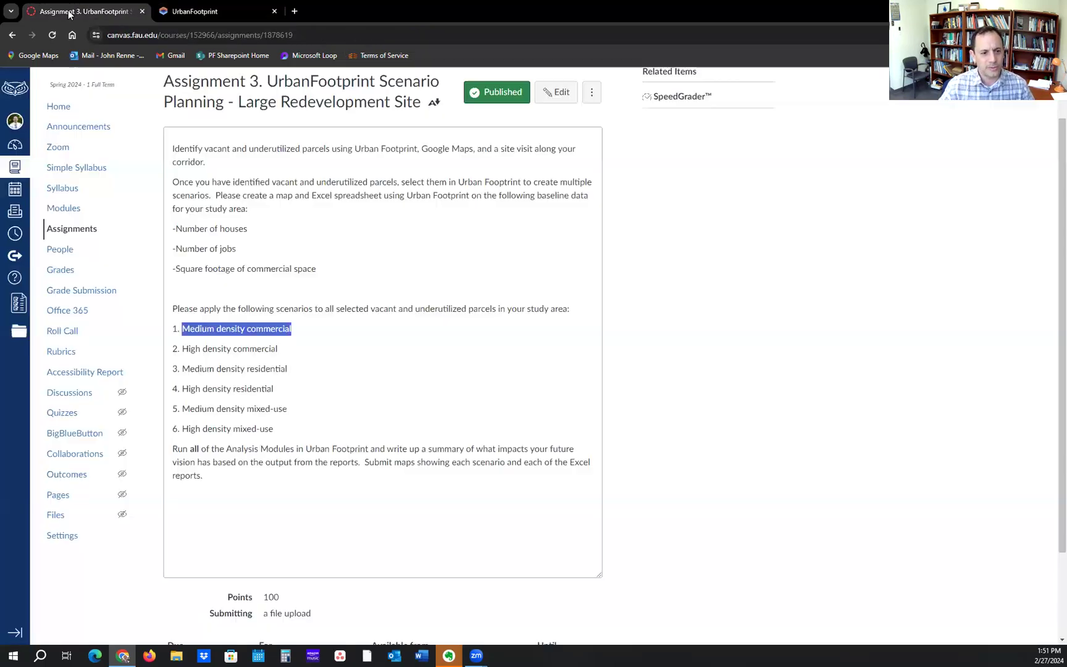
{"action": "left_click", "coordinate": [198, 12]}
{"action": "type", "text": "Med Den Comm"}
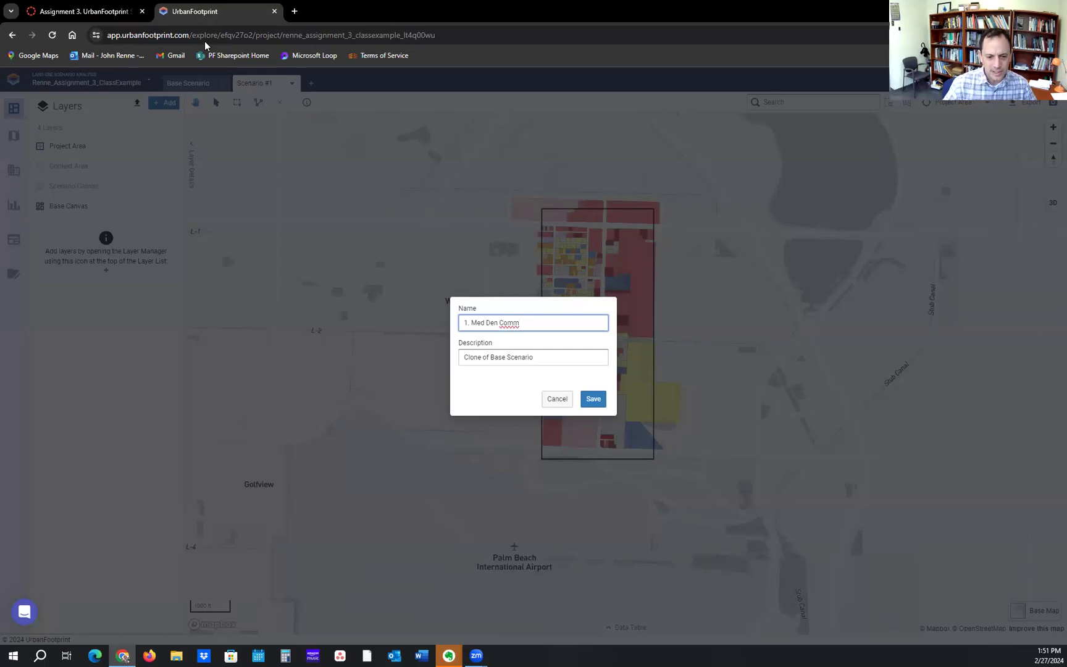
{"action": "left_click", "coordinate": [593, 400]}
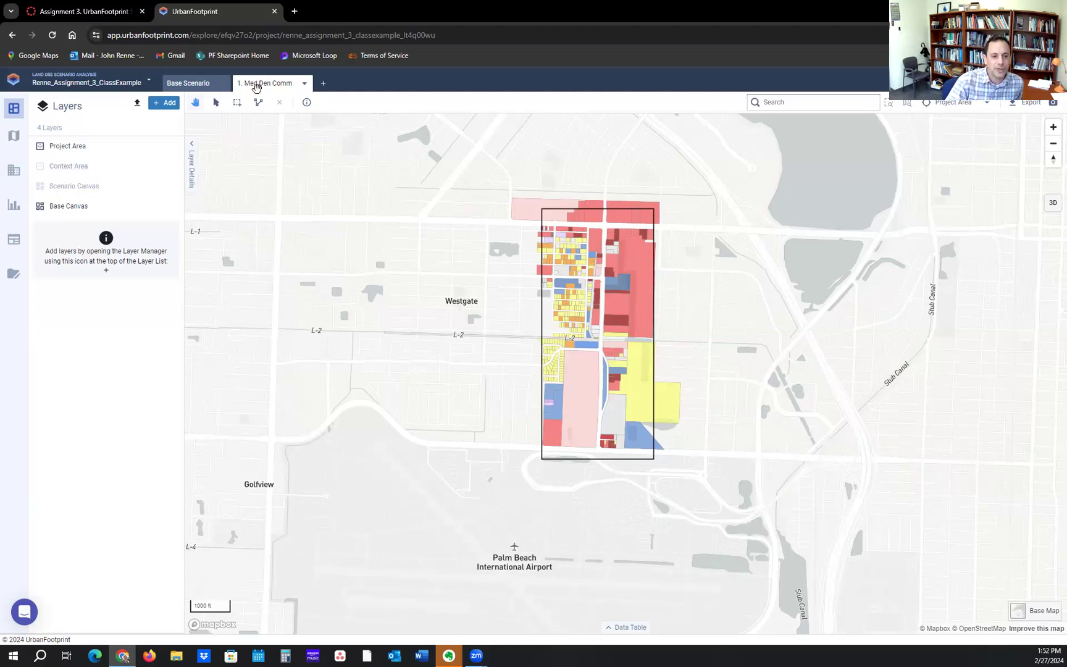
Open the Scenario Canvas for building and select the large pink commercial parcel in the southern project area.
{"action": "left_click", "coordinate": [14, 176]}
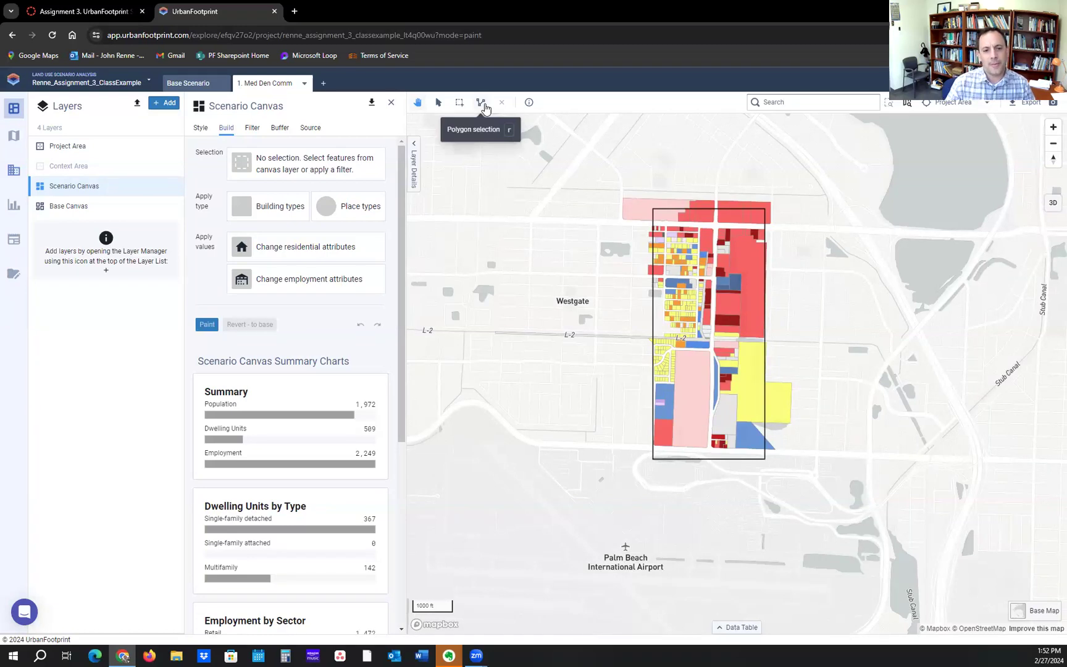
{"action": "left_click", "coordinate": [439, 104]}
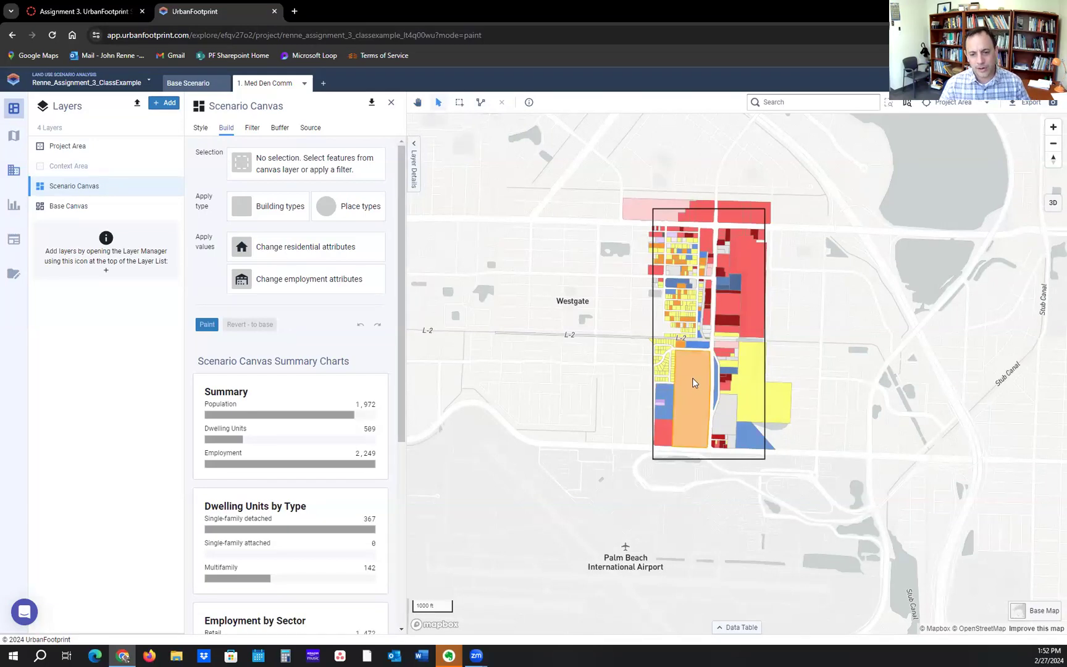
{"action": "left_click", "coordinate": [693, 383]}
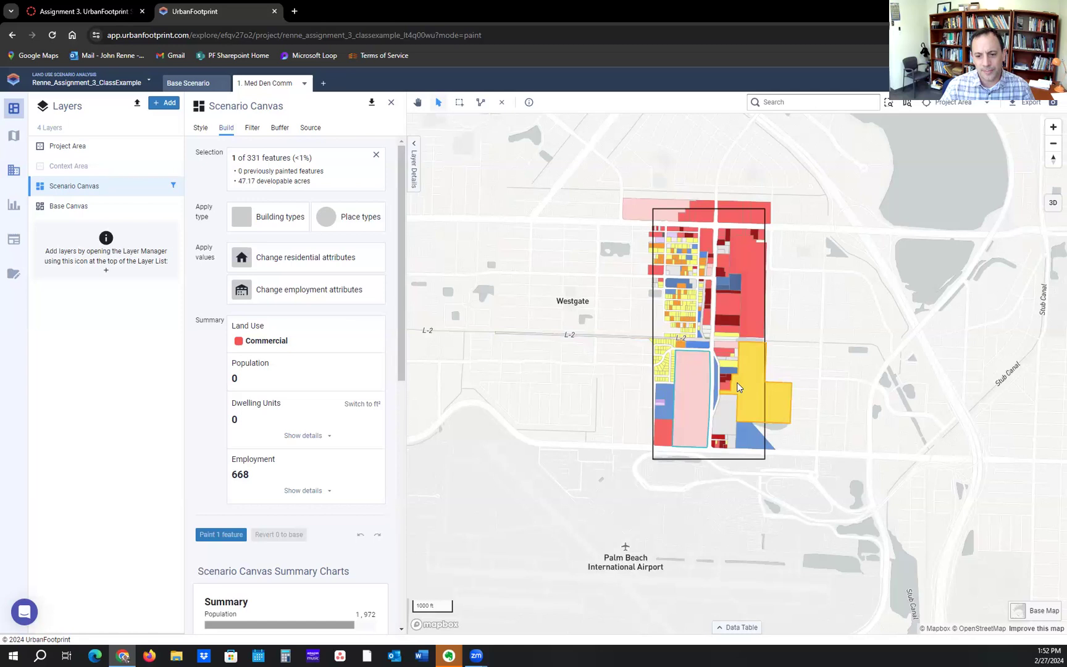
Switch the base map to Satellite and hide the Base Canvas and Scenario Canvas layers.
{"action": "scroll", "coordinate": [739, 387], "scroll_direction": "up", "scroll_amount": 5}
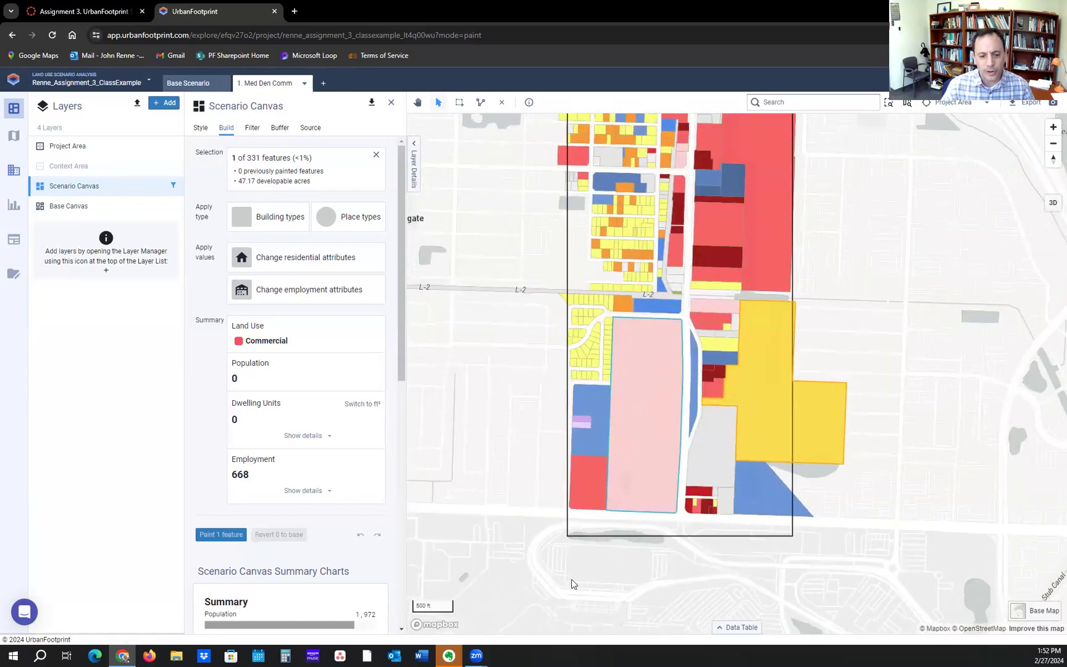
{"action": "left_click", "coordinate": [1018, 611]}
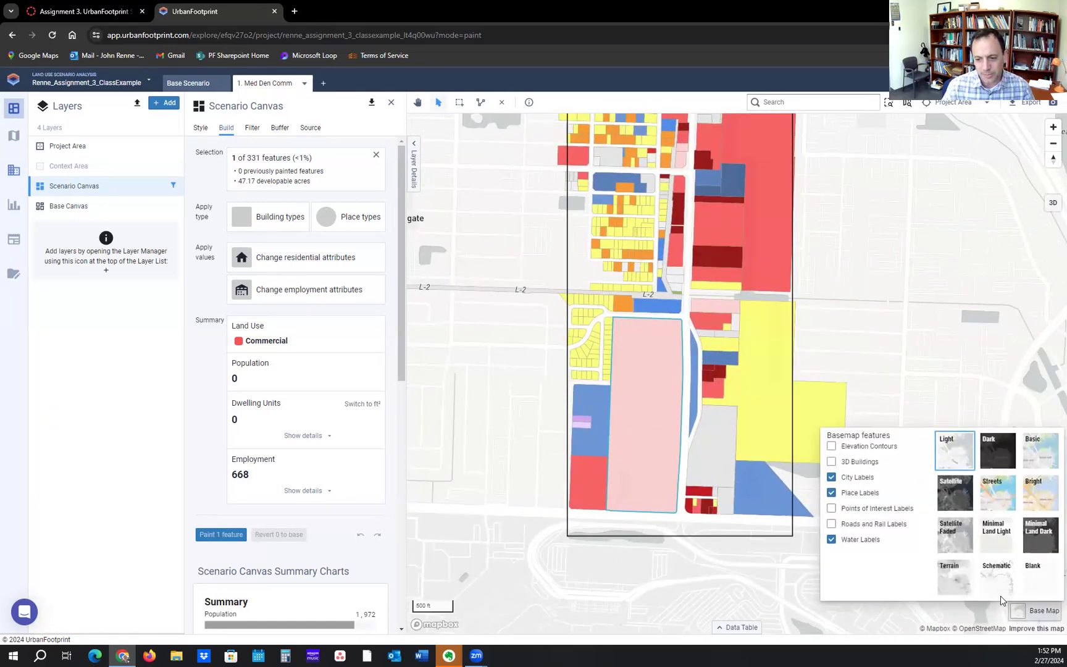
{"action": "left_click", "coordinate": [959, 493]}
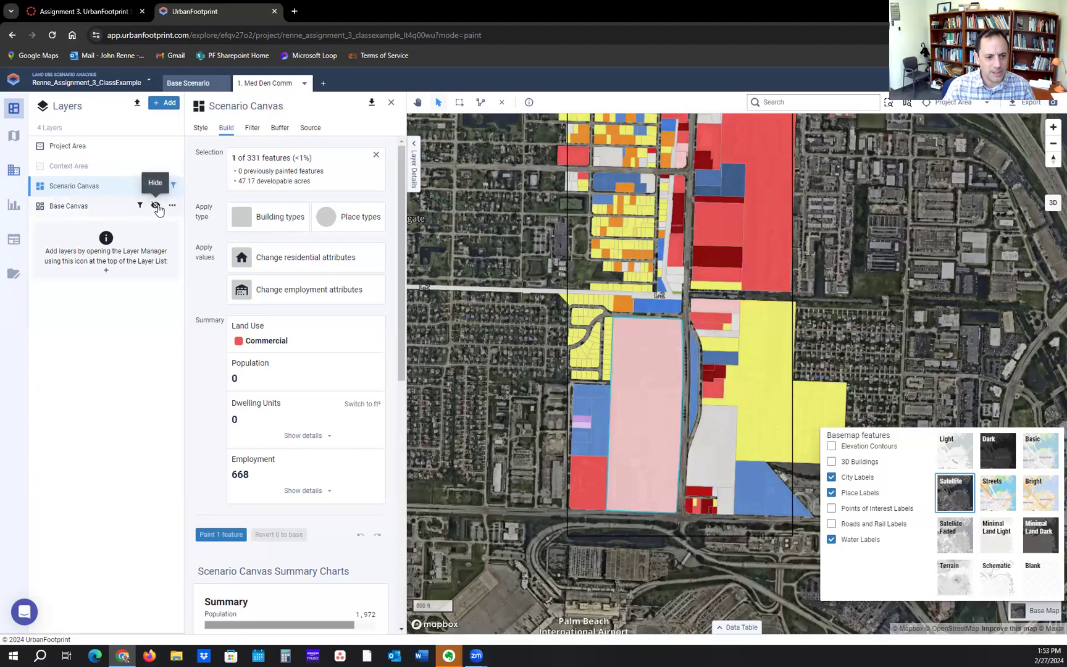
{"action": "left_click", "coordinate": [156, 206]}
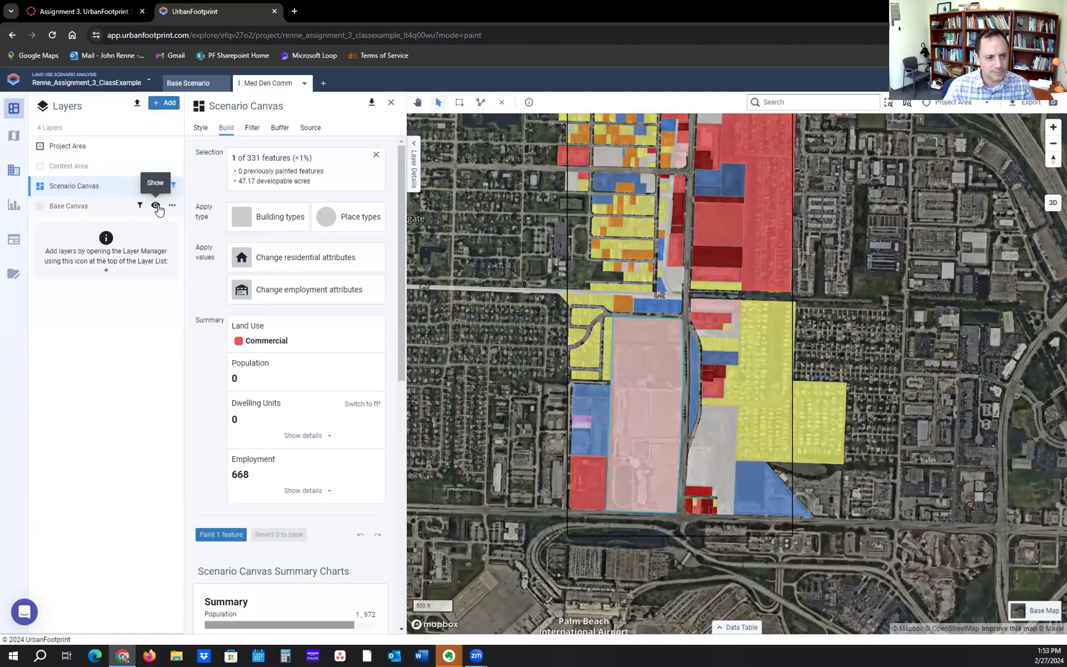
{"action": "left_click", "coordinate": [391, 104]}
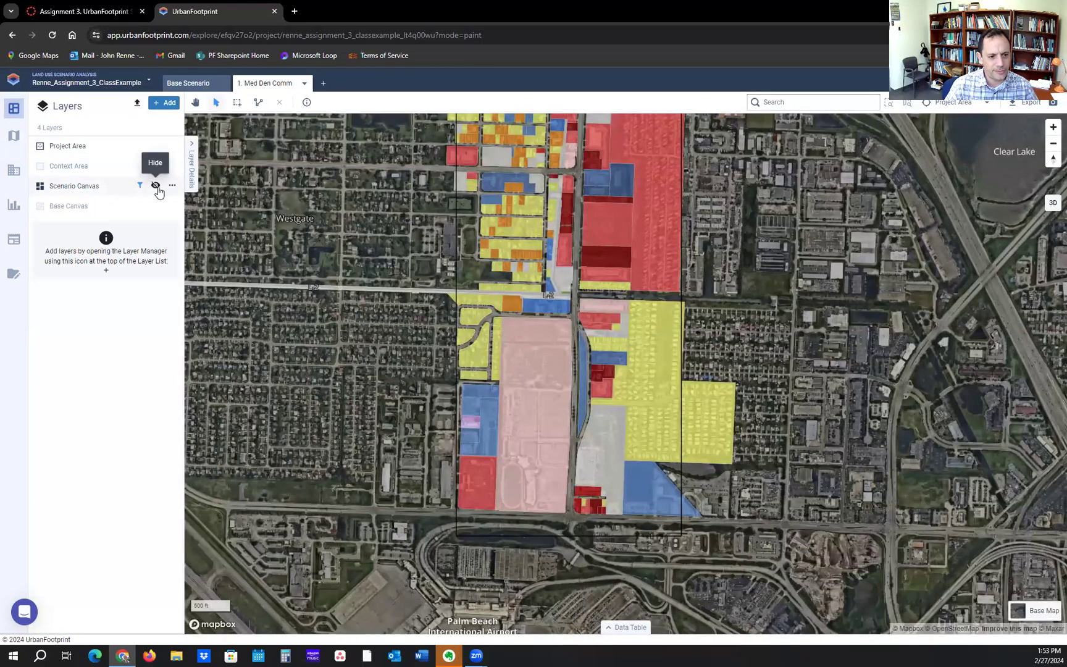
{"action": "left_click", "coordinate": [156, 186]}
Examine the satellite imagery of the southern project area, around the racetrack and the lots across the road, for vacant or underutilized parcels.
{"action": "scroll", "coordinate": [507, 405], "scroll_direction": "up", "scroll_amount": 3}
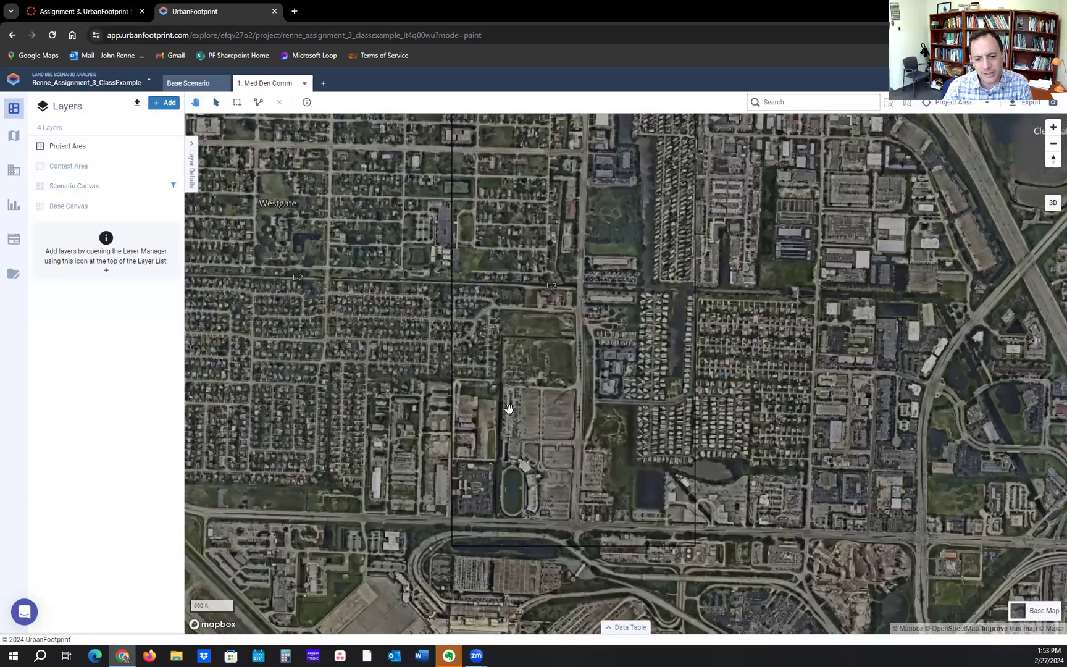
{"action": "scroll", "coordinate": [471, 373], "scroll_direction": "up", "scroll_amount": 2}
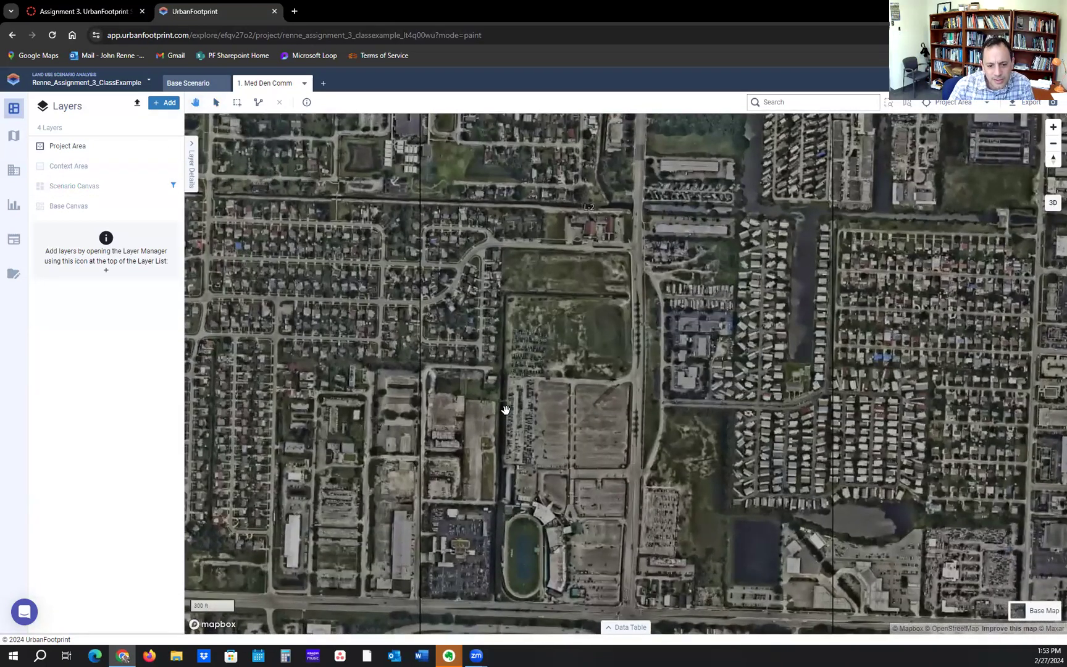
{"action": "left_click_drag", "start_coordinate": [506, 409], "coordinate": [492, 357]}
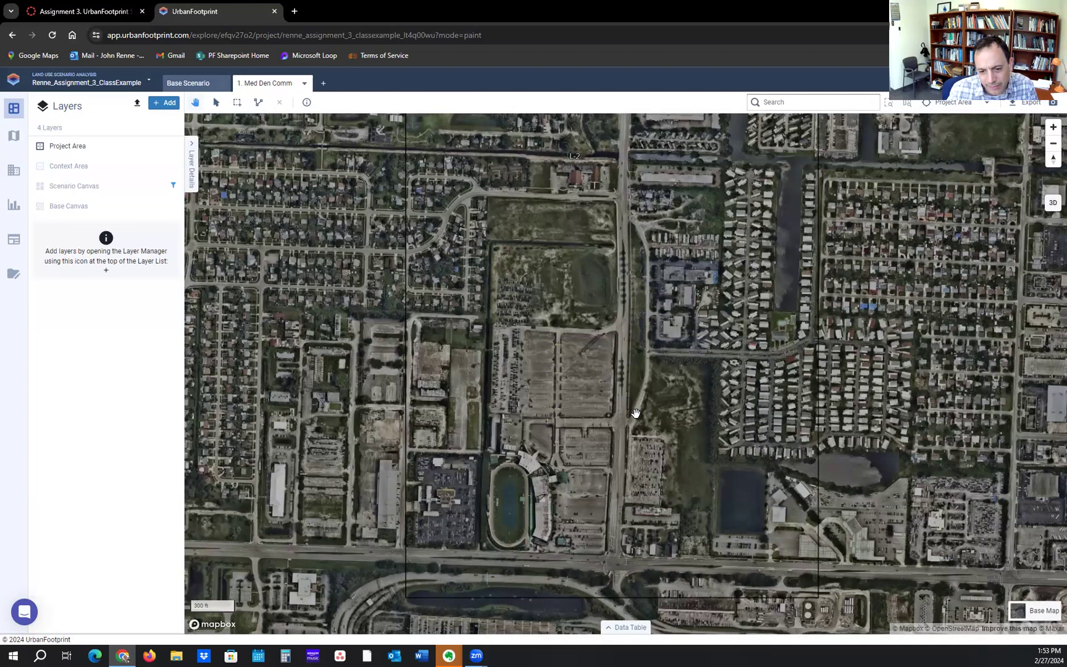
{"action": "scroll", "coordinate": [648, 488], "scroll_direction": "up", "scroll_amount": 5}
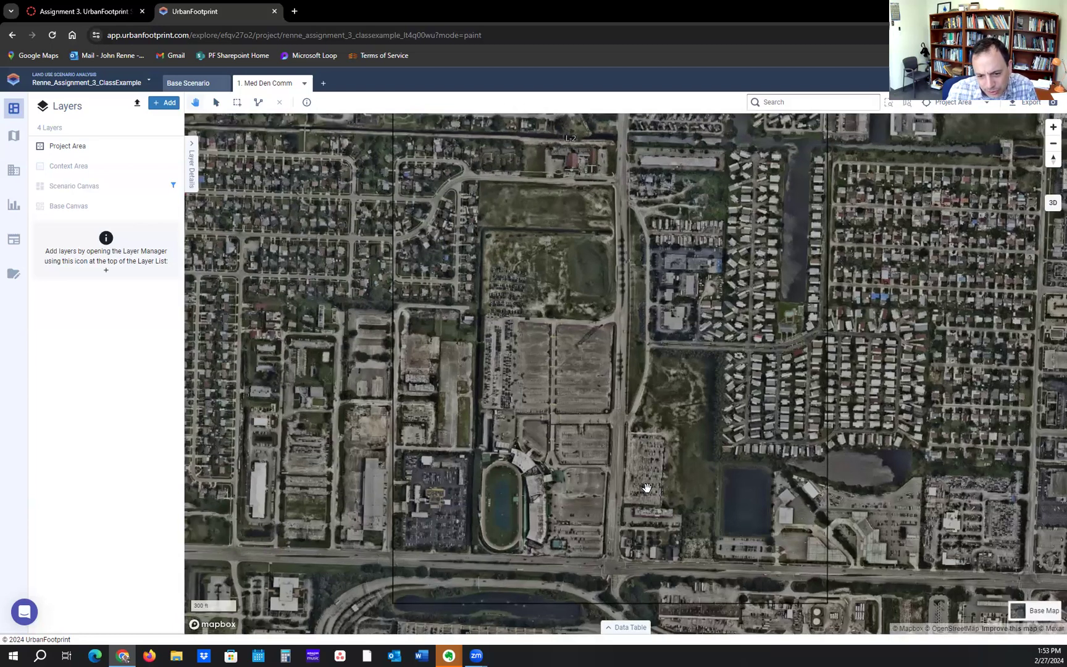
{"action": "scroll", "coordinate": [709, 333], "scroll_direction": "down", "scroll_amount": 5}
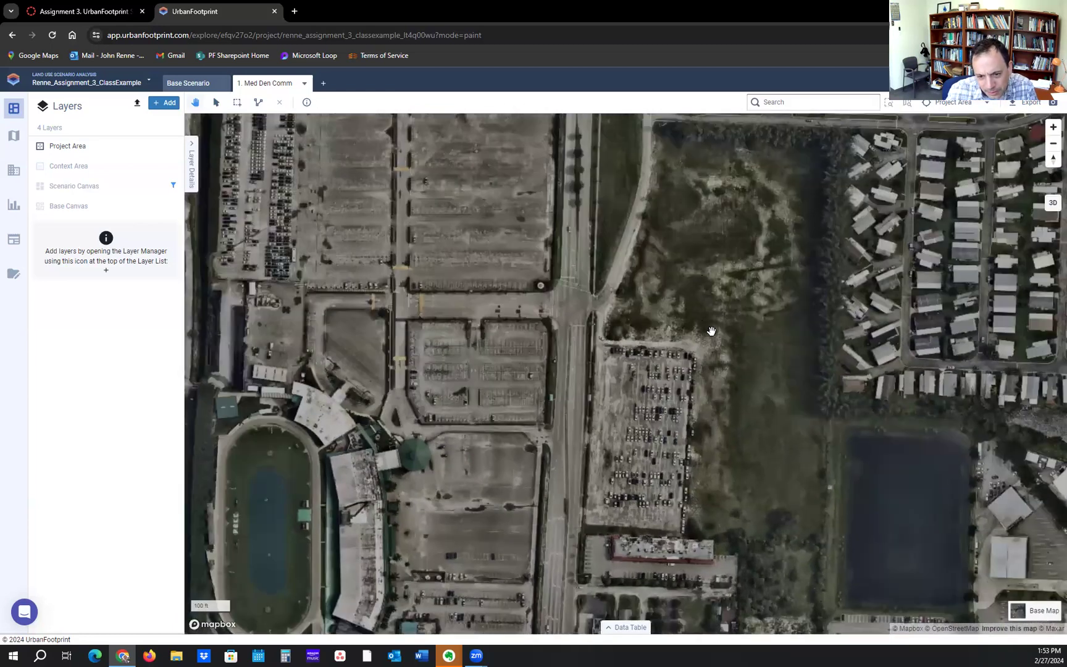
{"action": "scroll", "coordinate": [676, 320], "scroll_direction": "up", "scroll_amount": 3}
{"action": "left_click_drag", "start_coordinate": [676, 320], "coordinate": [585, 168]}
{"action": "scroll", "coordinate": [551, 381], "scroll_direction": "up", "scroll_amount": 3}
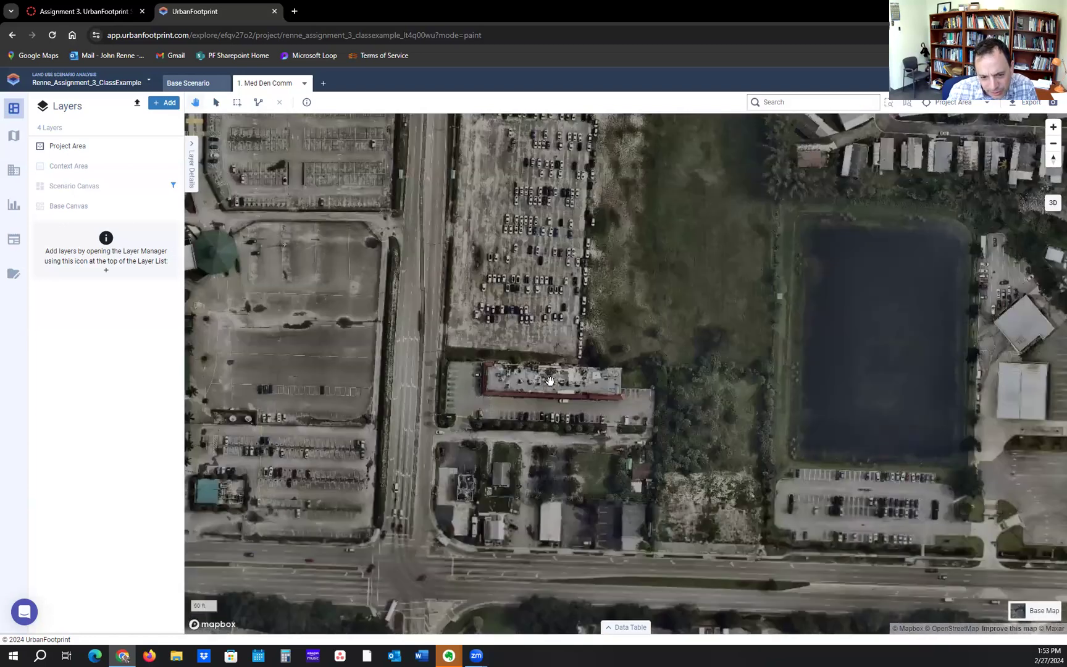
{"action": "left_click_drag", "start_coordinate": [486, 418], "coordinate": [487, 381]}
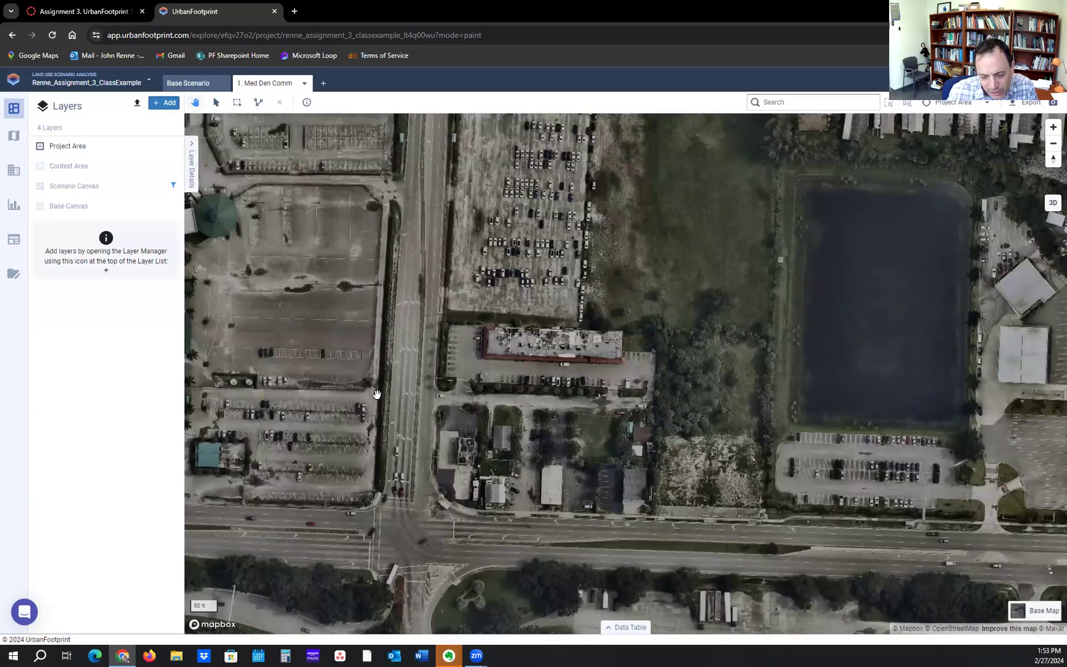
{"action": "scroll", "coordinate": [377, 394], "scroll_direction": "down", "scroll_amount": 3}
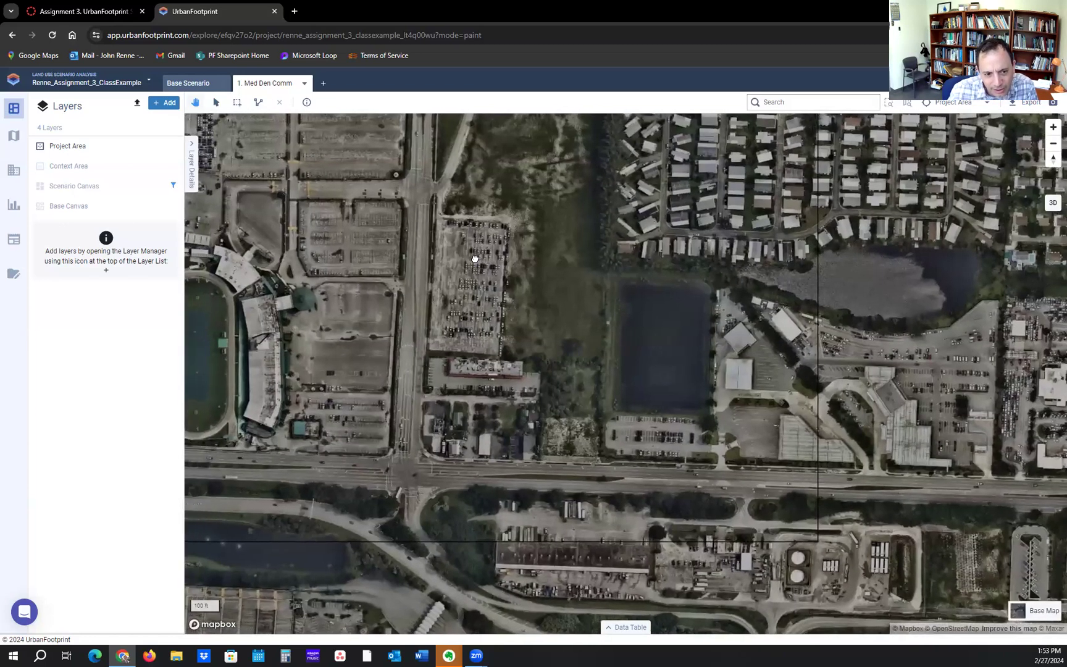
{"action": "scroll", "coordinate": [530, 288], "scroll_direction": "down", "scroll_amount": 3}
{"action": "scroll", "coordinate": [530, 287], "scroll_direction": "down", "scroll_amount": 3}
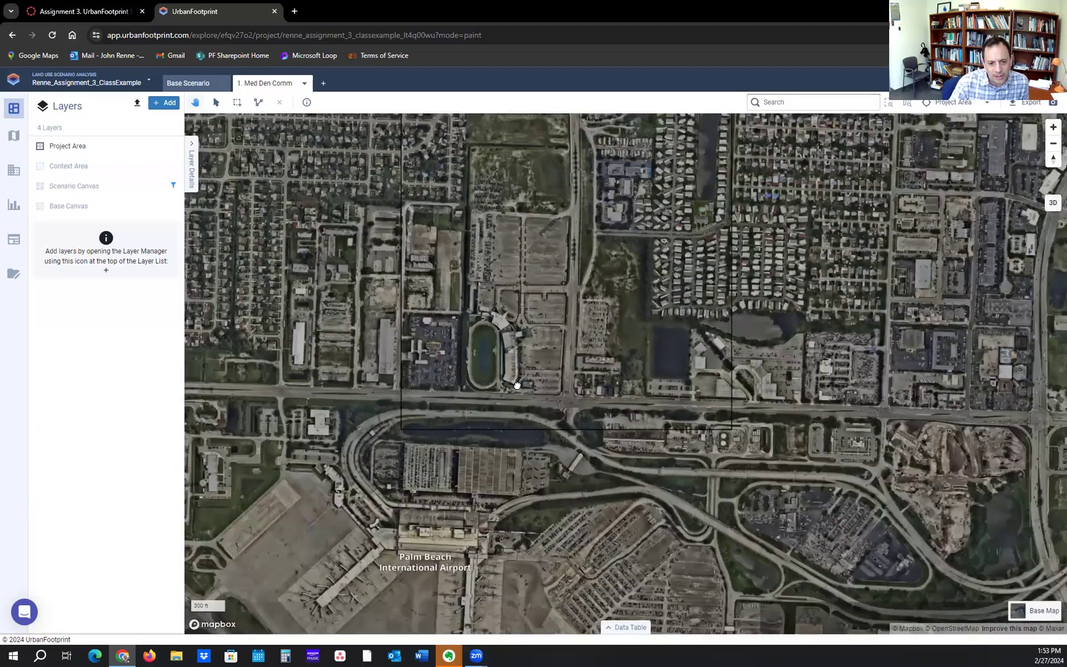
Show the Base Canvas and Scenario Canvas layers again and clear the current parcel selection.
{"action": "left_click_drag", "start_coordinate": [519, 233], "coordinate": [517, 385]}
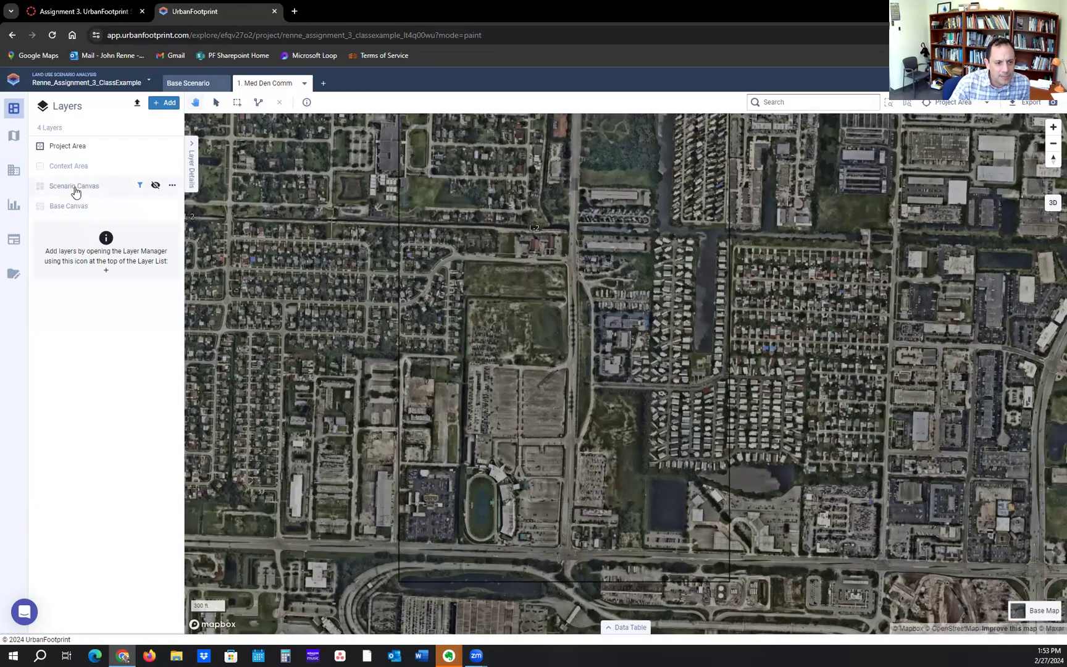
{"action": "left_click", "coordinate": [77, 207]}
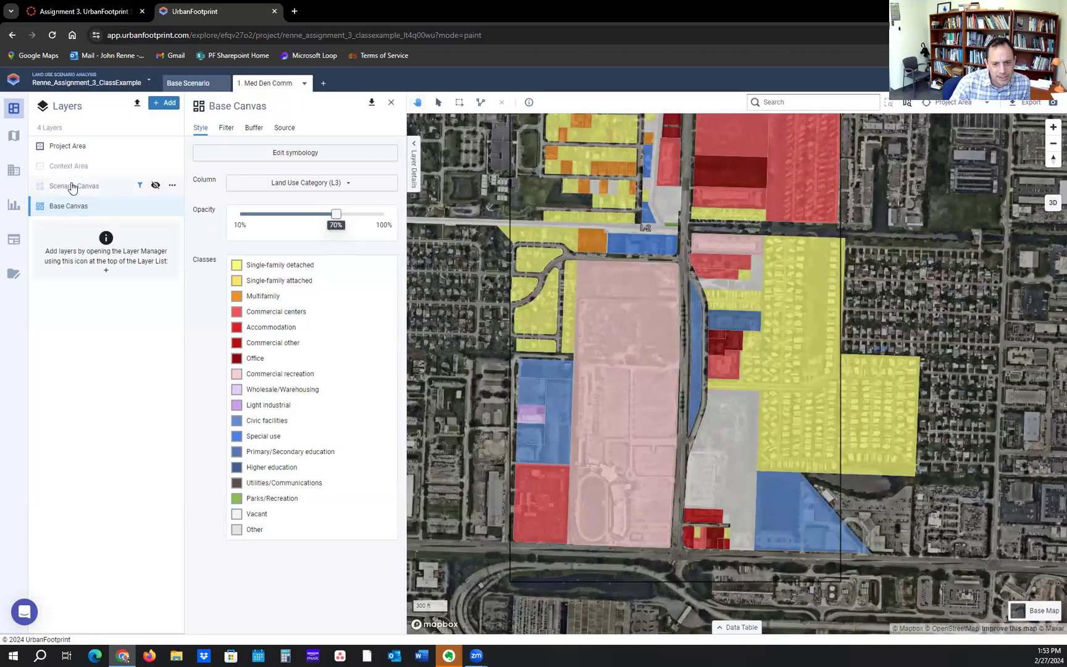
{"action": "left_click", "coordinate": [72, 188]}
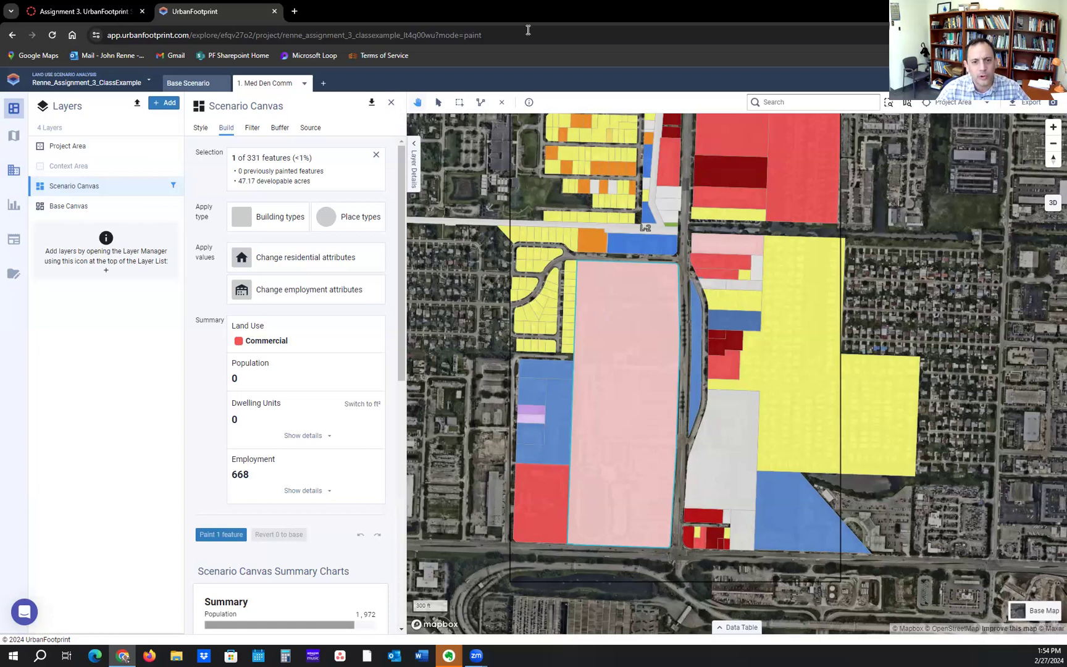
{"action": "left_click", "coordinate": [504, 103]}
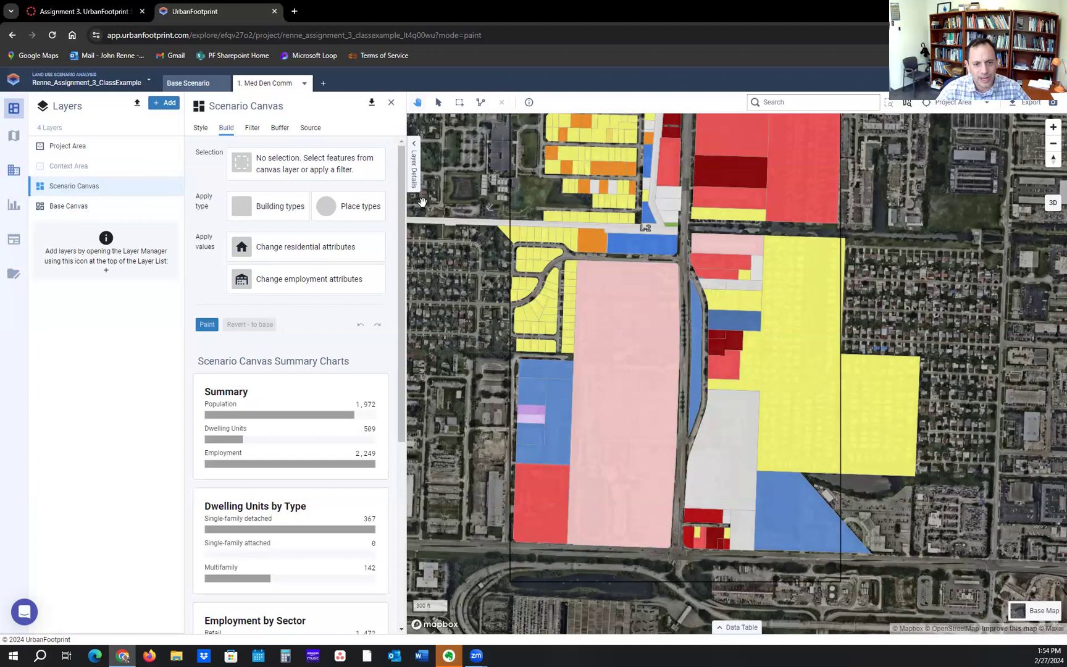
Select the southern parcels with a polygon around the racetrack site, the blue and red parcels beside it, and the vacant and blue lots across the road.
{"action": "left_click", "coordinate": [480, 103]}
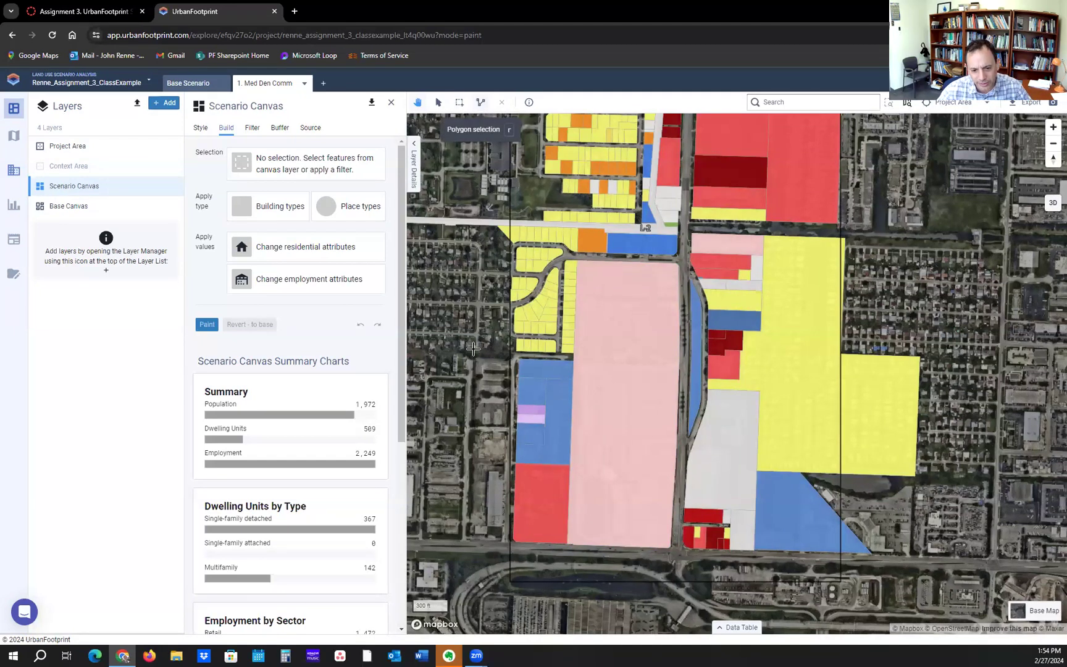
{"action": "left_click", "coordinate": [512, 548]}
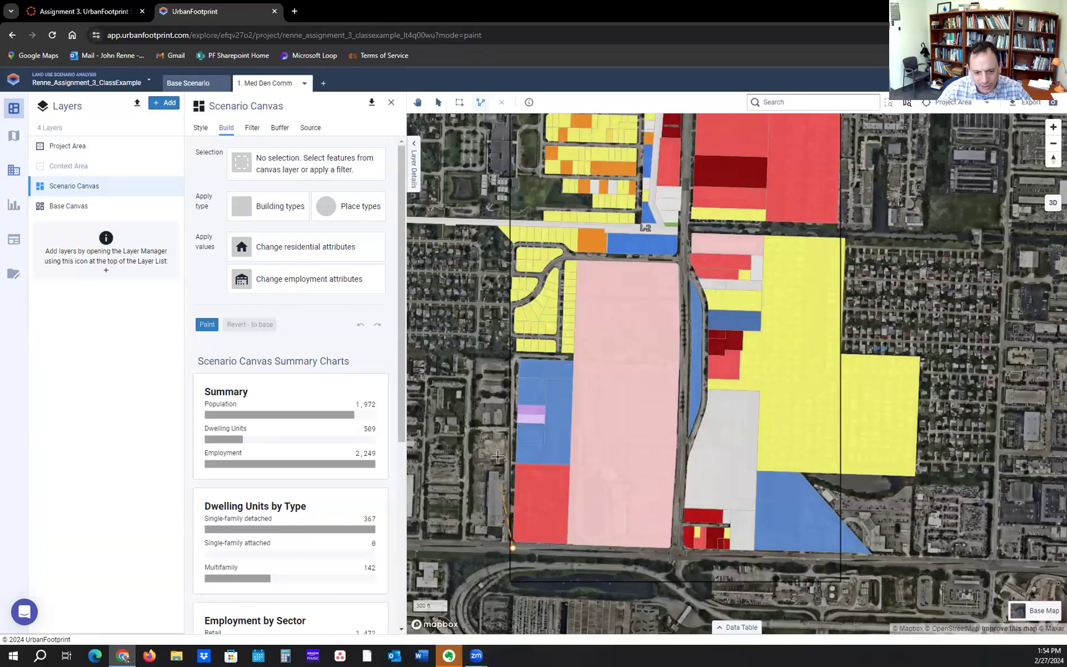
{"action": "left_click", "coordinate": [506, 354]}
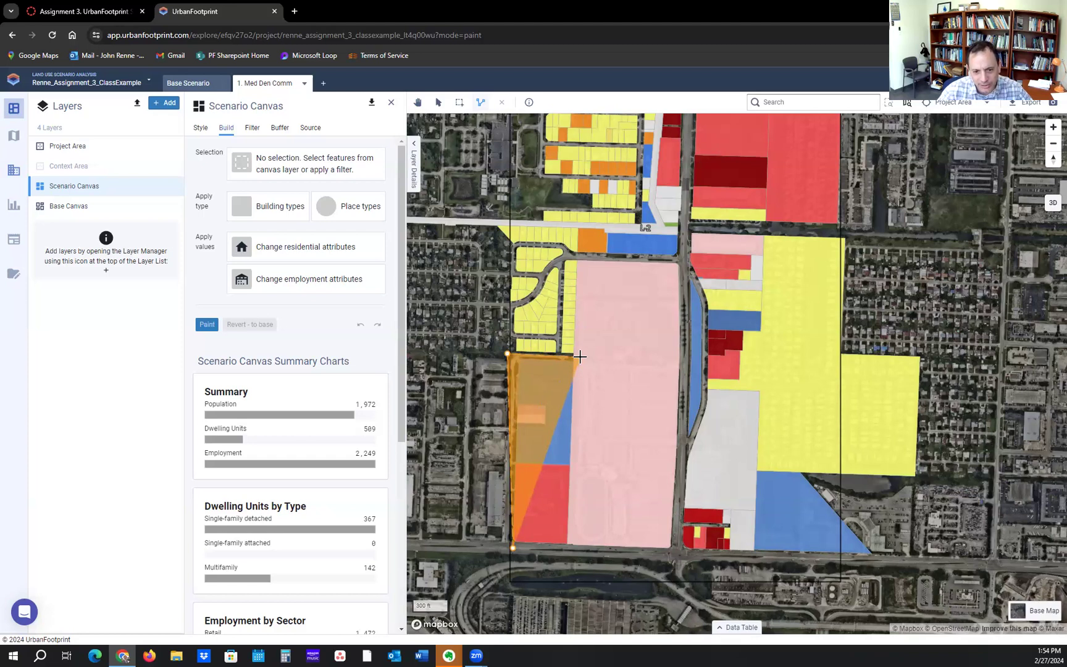
{"action": "left_click", "coordinate": [580, 357]}
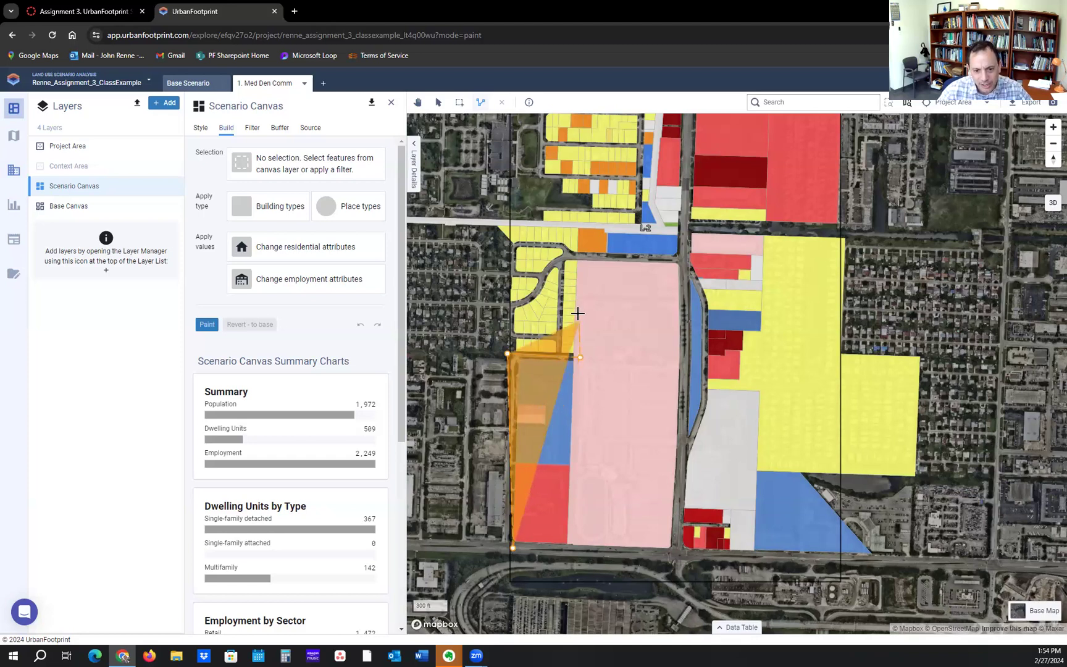
{"action": "left_click", "coordinate": [582, 258]}
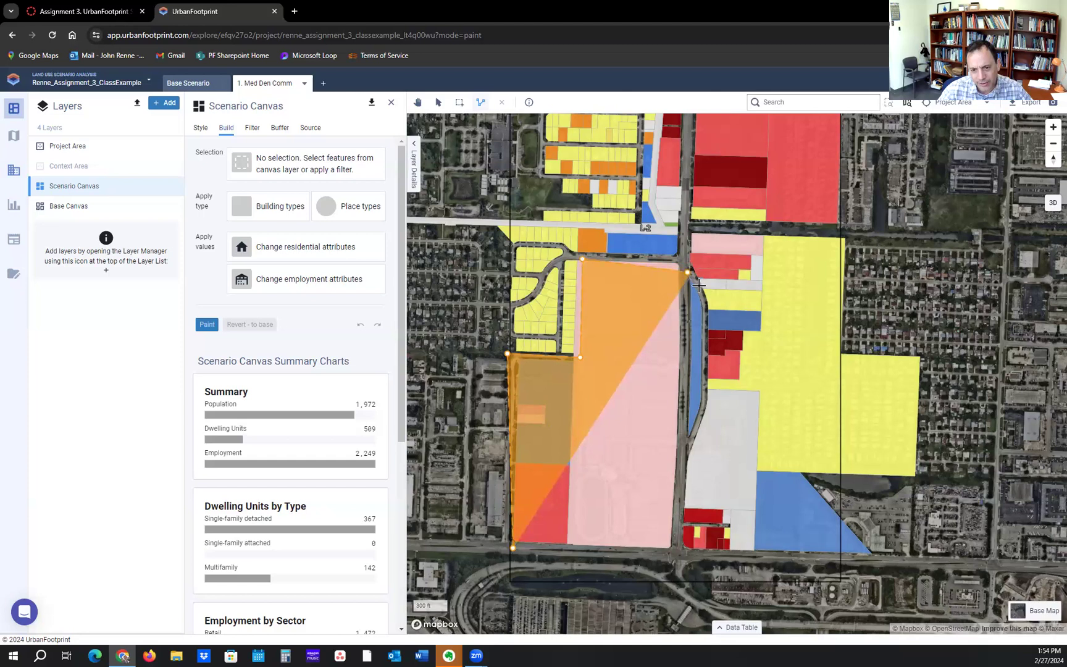
{"action": "left_click", "coordinate": [688, 272]}
{"action": "left_click", "coordinate": [703, 301]}
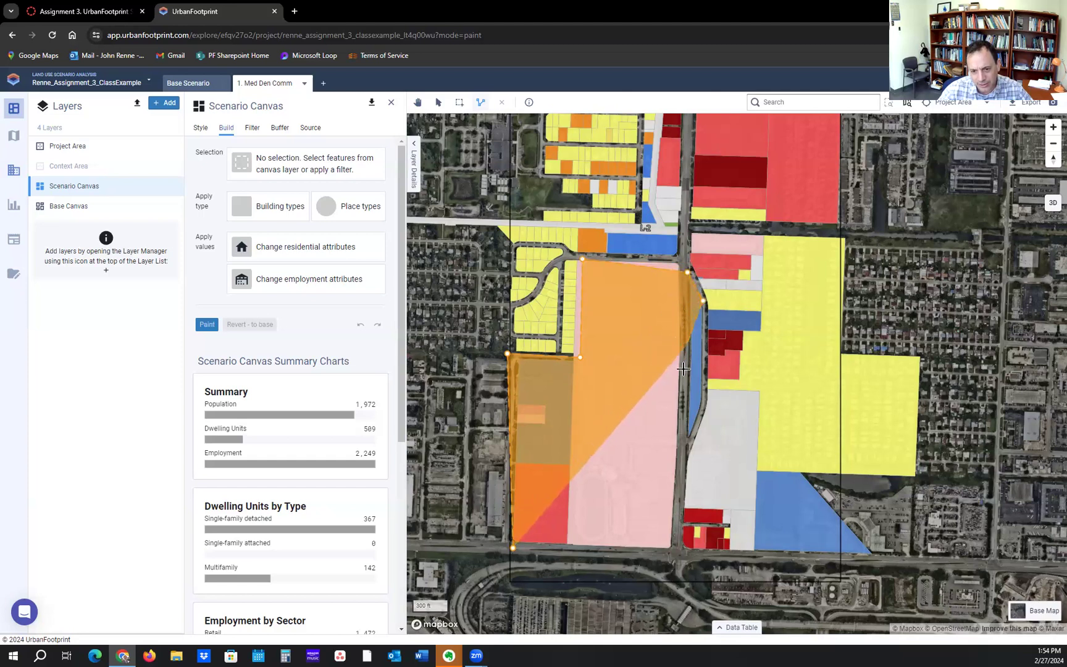
{"action": "left_click", "coordinate": [698, 408]}
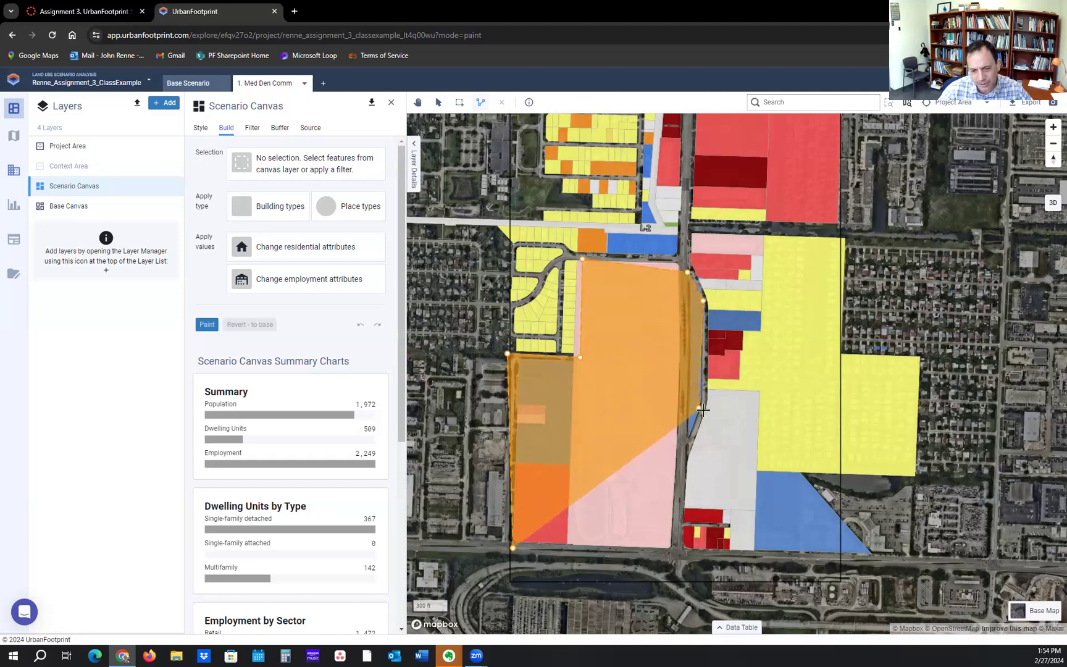
{"action": "left_click", "coordinate": [741, 413]}
{"action": "left_click", "coordinate": [748, 499]}
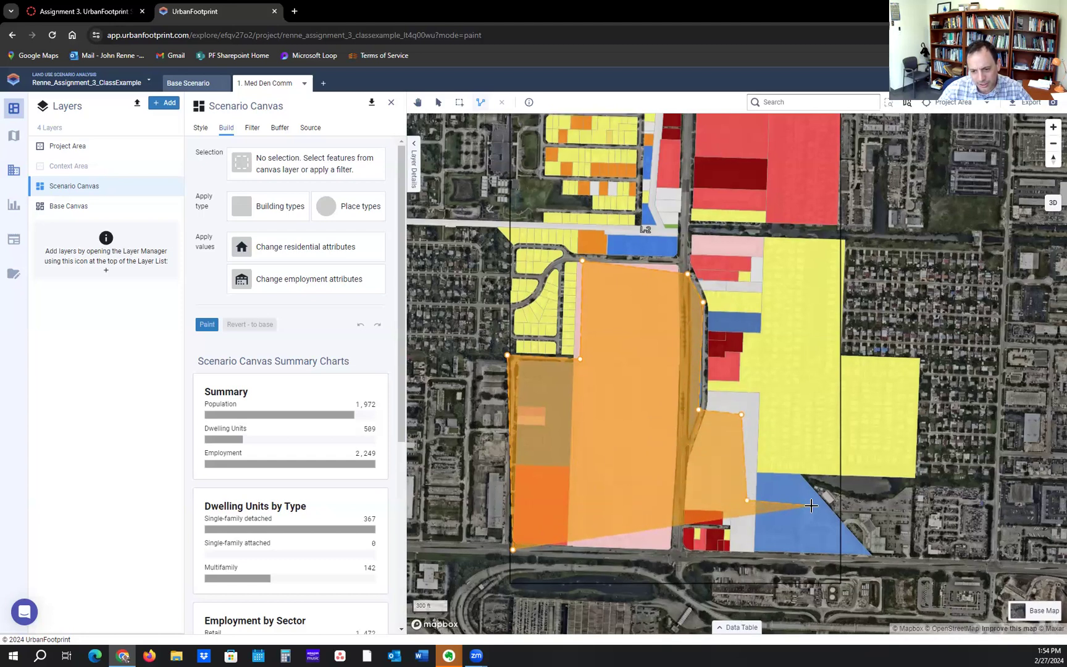
{"action": "left_click", "coordinate": [805, 566]}
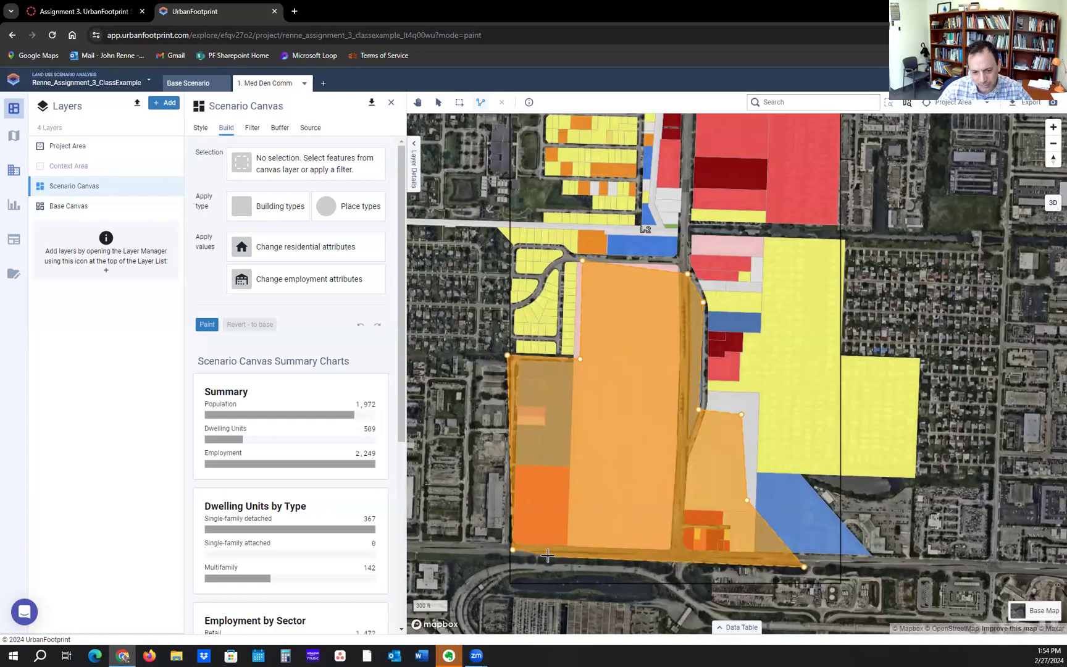
{"action": "left_click", "coordinate": [513, 555]}
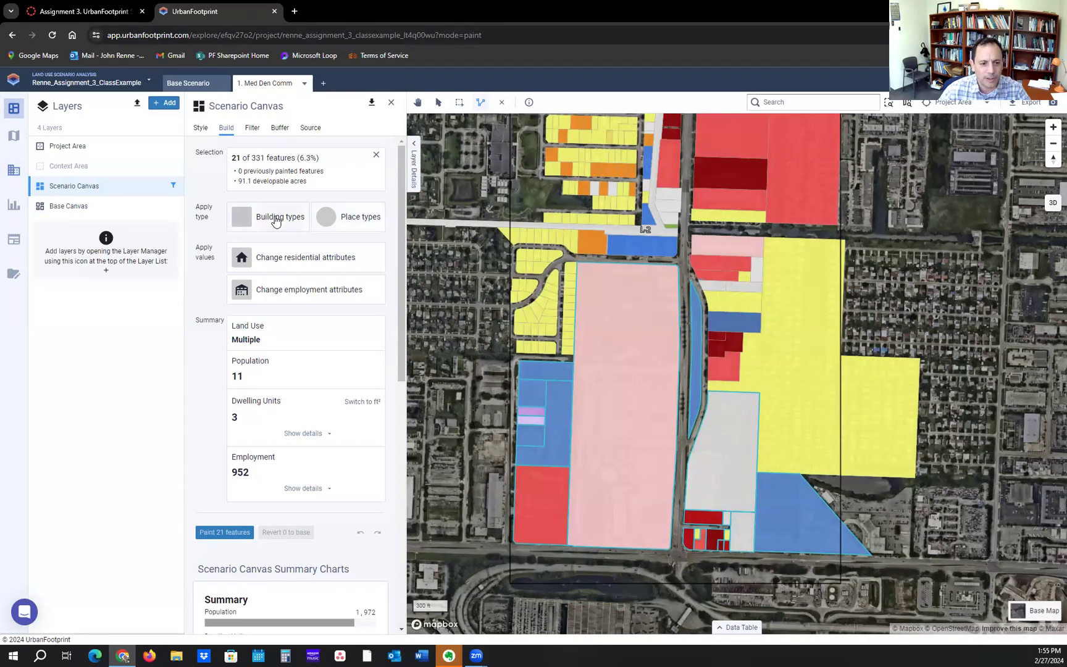
Choose the Industrial Focus place type for the selected parcels.
{"action": "left_click", "coordinate": [344, 218]}
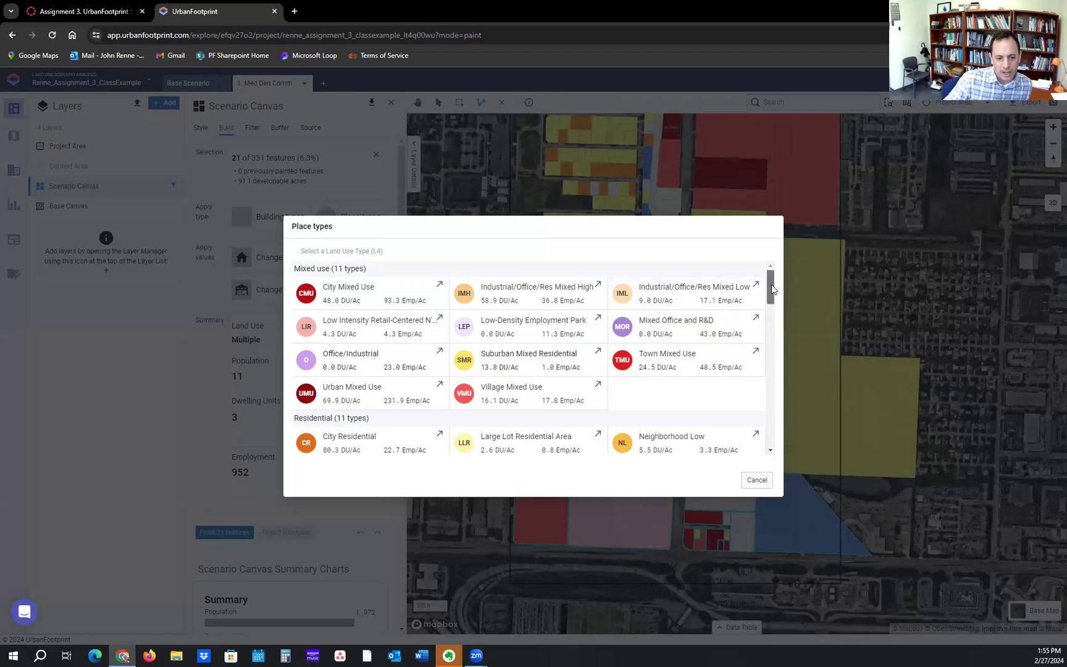
{"action": "left_click_drag", "start_coordinate": [771, 286], "coordinate": [771, 345]}
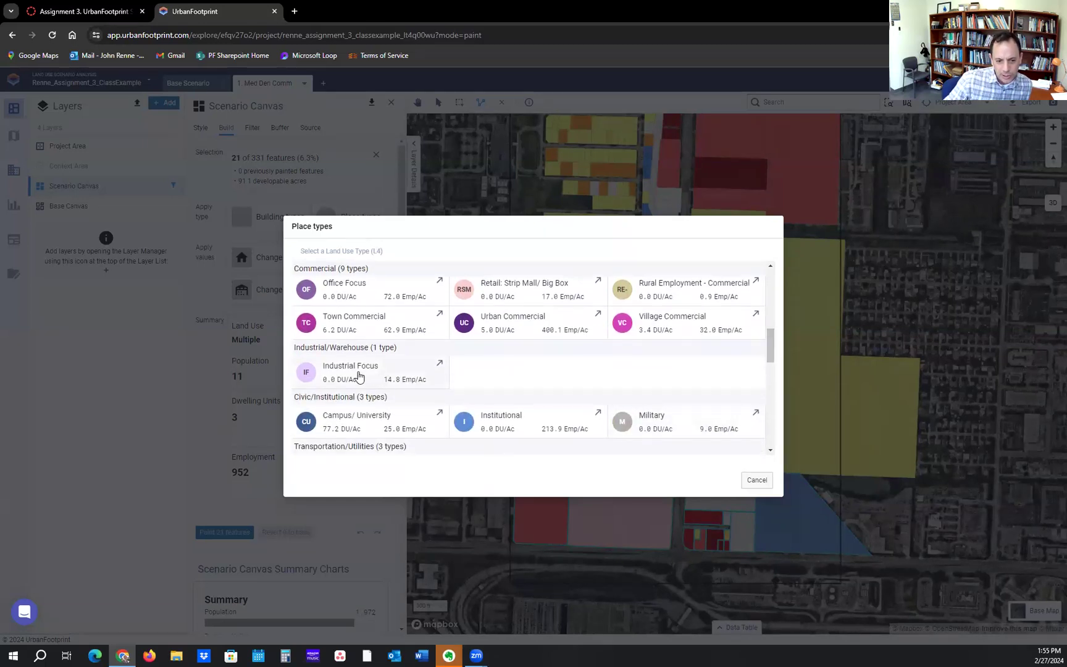
{"action": "left_click", "coordinate": [355, 378]}
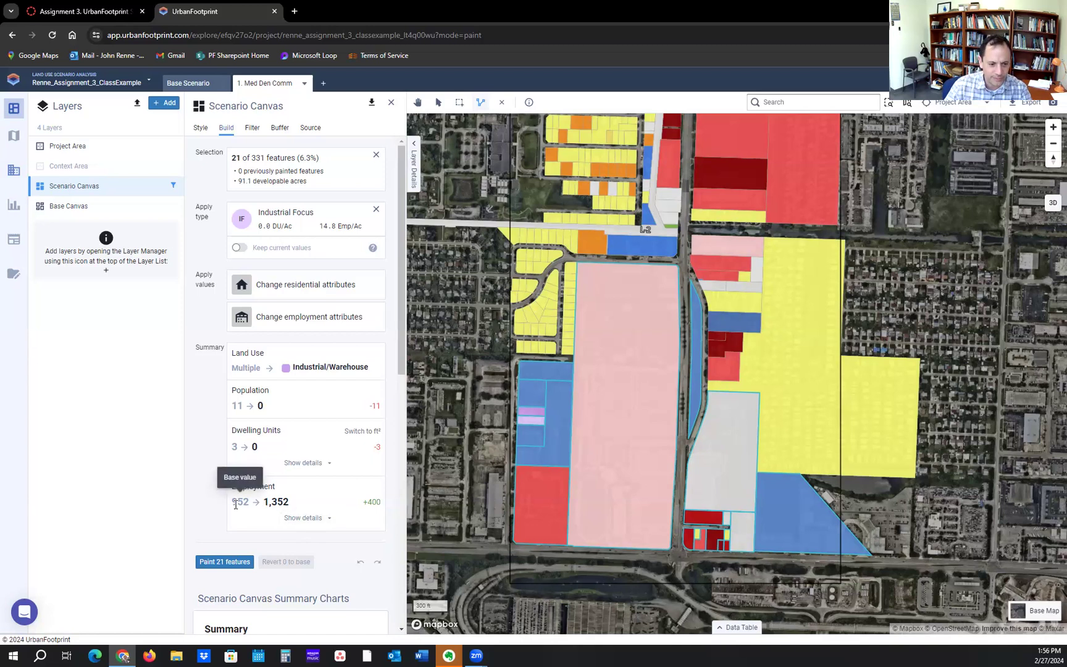
Review the employment breakdown by sector for the selected parcels and paint them with the chosen place type.
{"action": "left_click", "coordinate": [306, 517]}
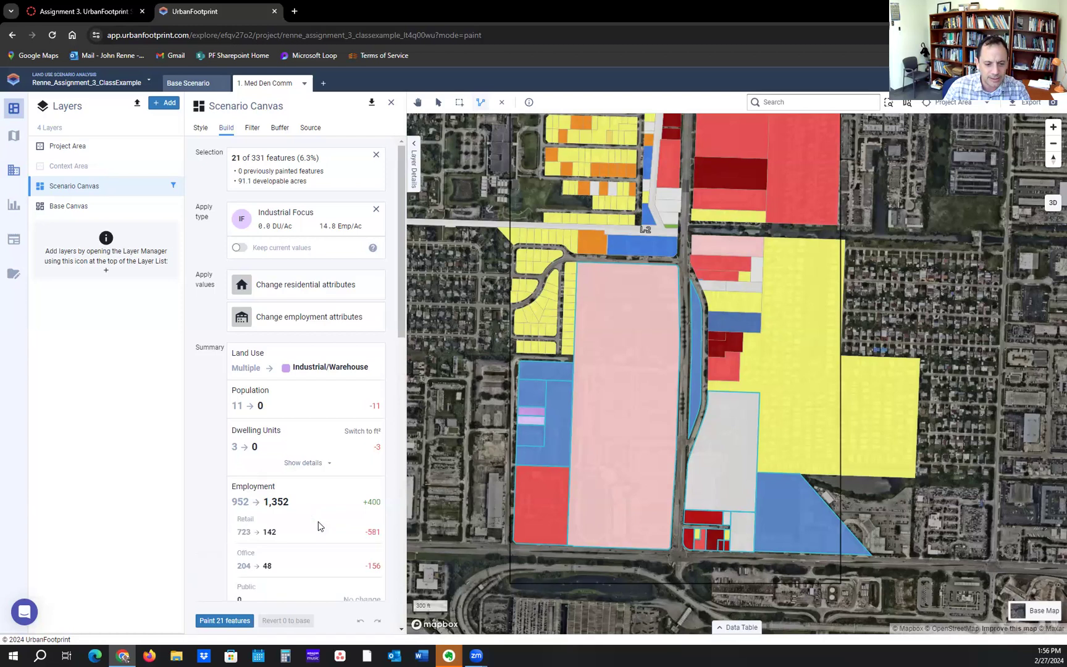
{"action": "scroll", "coordinate": [319, 533], "scroll_direction": "down", "scroll_amount": 3}
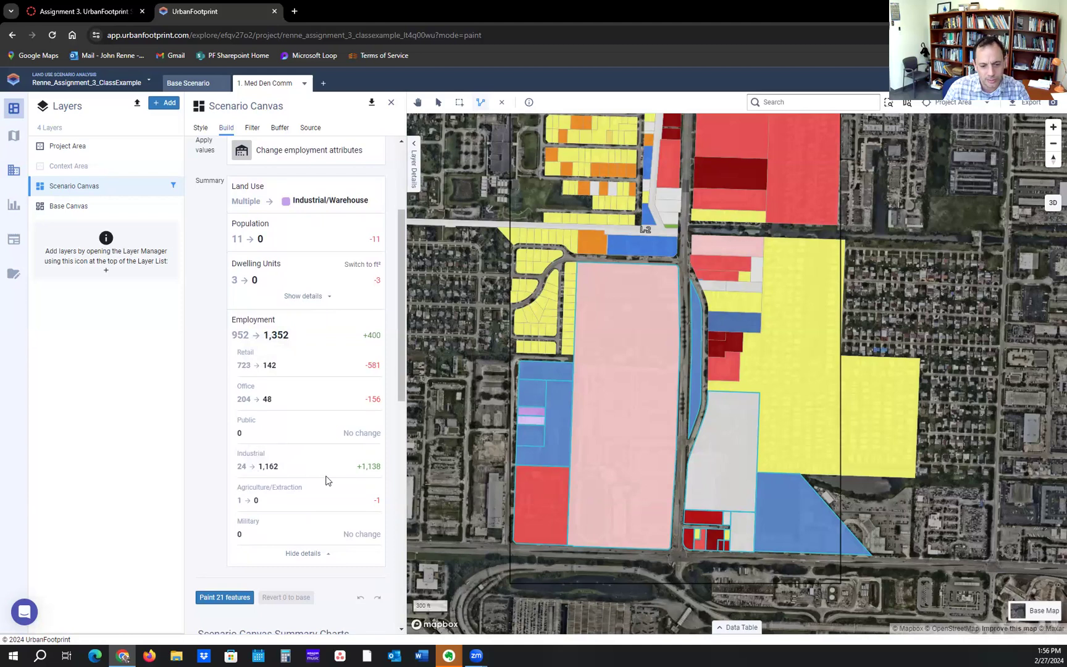
{"action": "scroll", "coordinate": [327, 481], "scroll_direction": "down", "scroll_amount": 2}
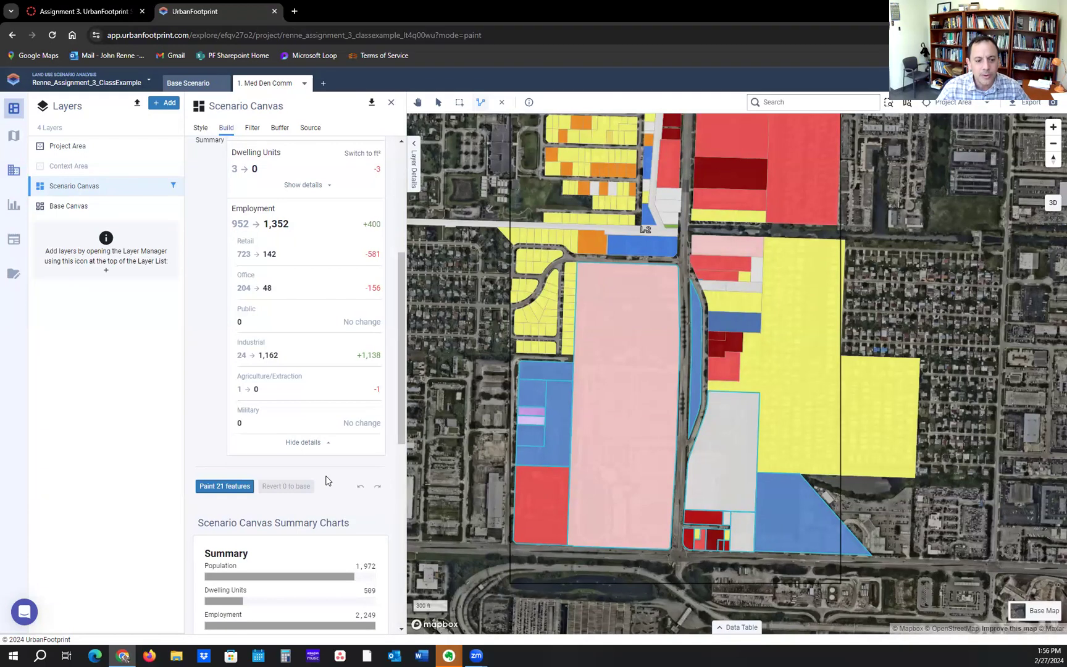
{"action": "left_click", "coordinate": [230, 492]}
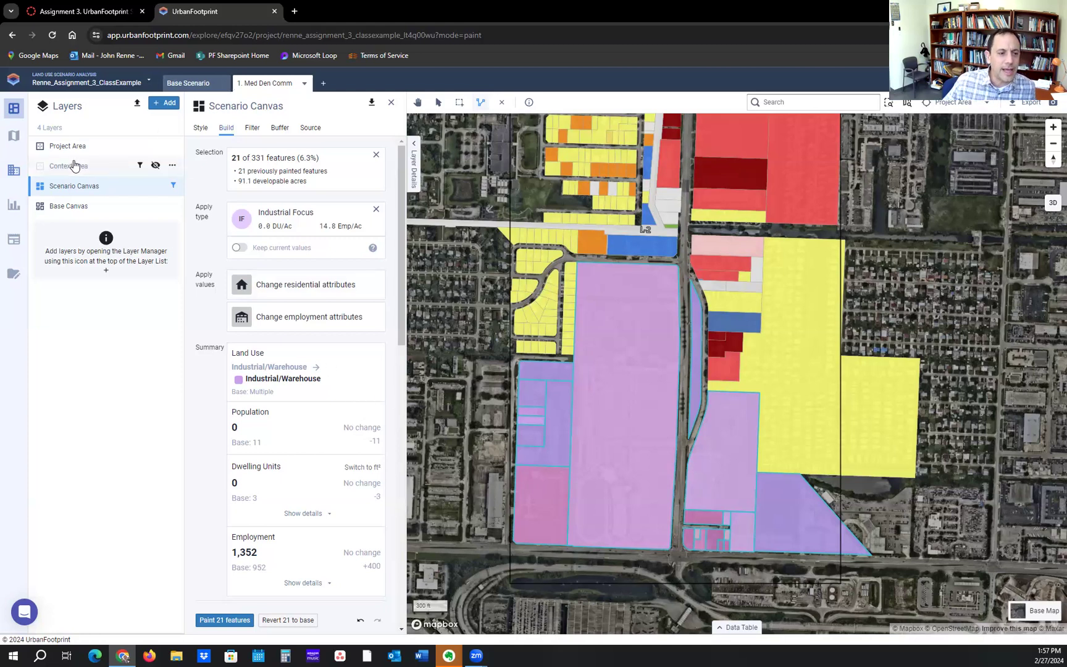
Run all nine analysis modules, from Land Consumption through Risk and Resilience, for the "1. Med Den Comm" scenario.
{"action": "left_click", "coordinate": [15, 207]}
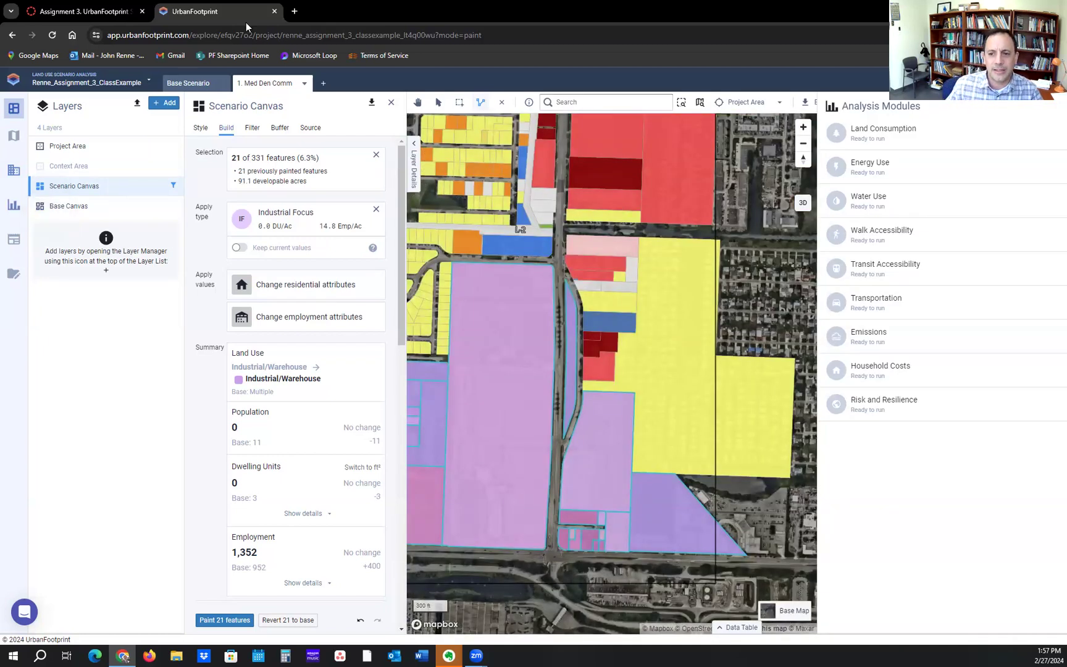
{"action": "left_click", "coordinate": [1040, 135]}
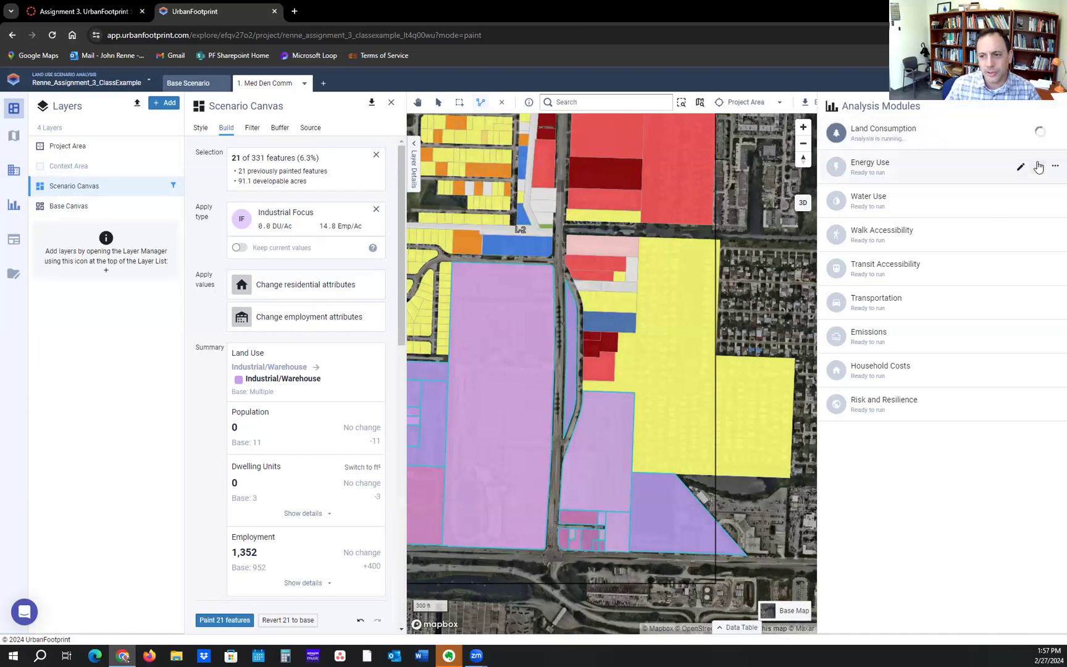
{"action": "left_click", "coordinate": [1041, 166]}
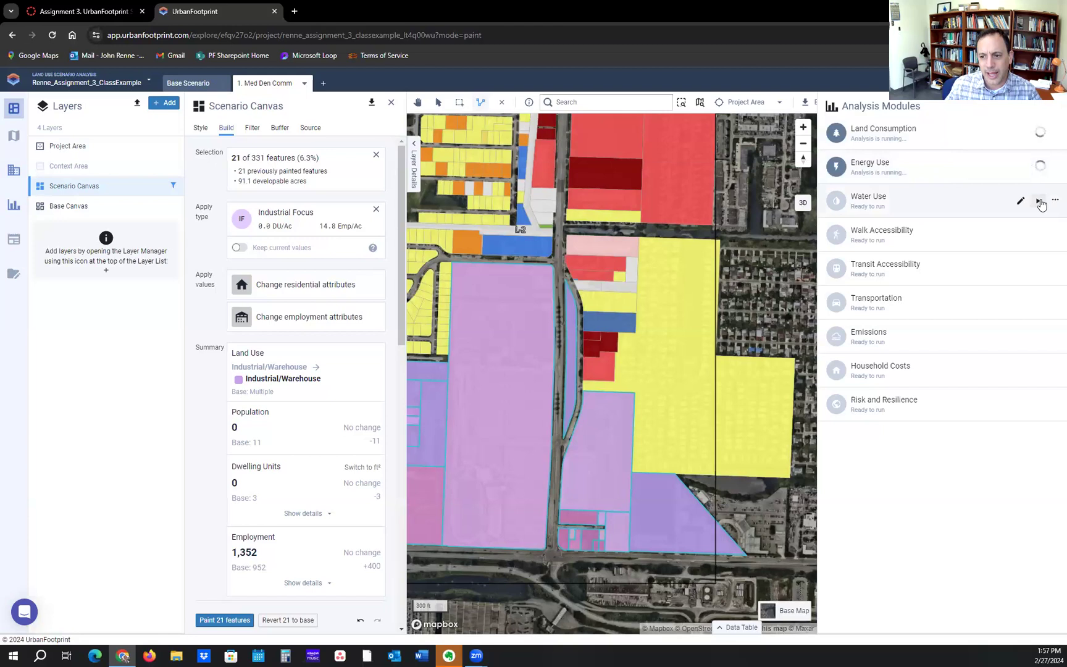
{"action": "left_click", "coordinate": [1041, 200]}
{"action": "left_click", "coordinate": [1040, 235]}
{"action": "left_click", "coordinate": [1040, 271]}
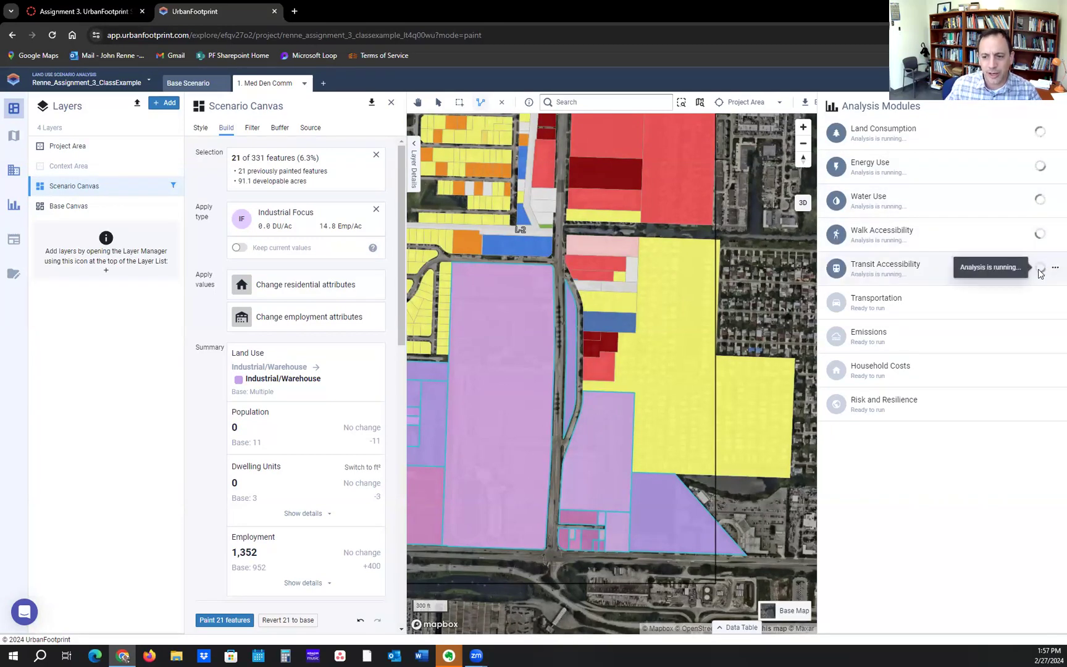
{"action": "left_click", "coordinate": [1039, 302]}
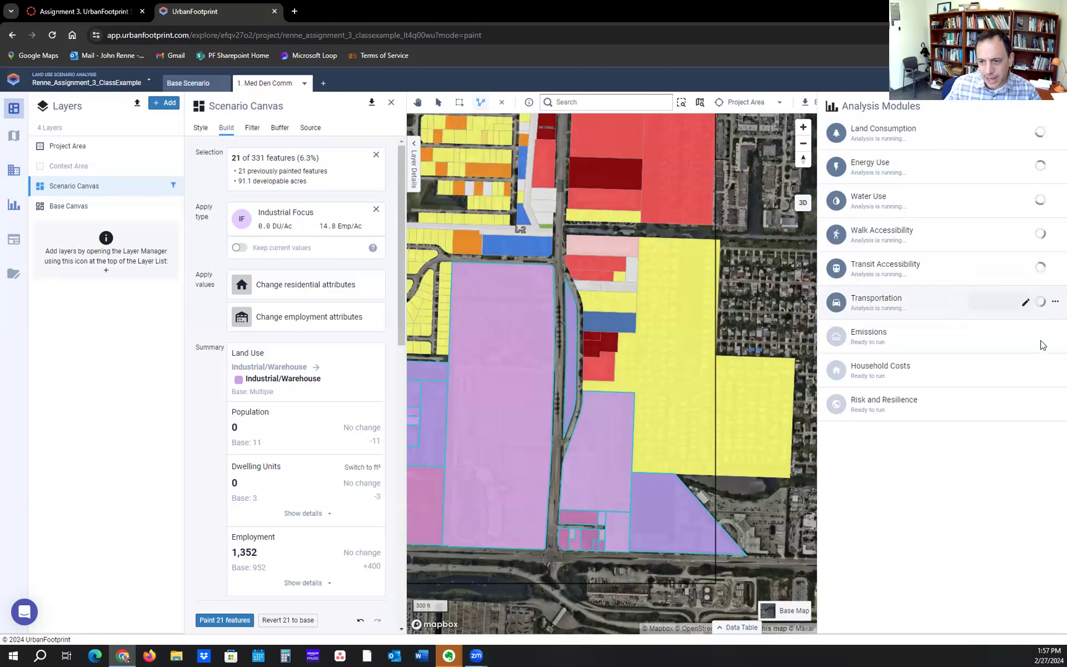
{"action": "left_click", "coordinate": [1037, 336]}
{"action": "left_click", "coordinate": [1039, 370]}
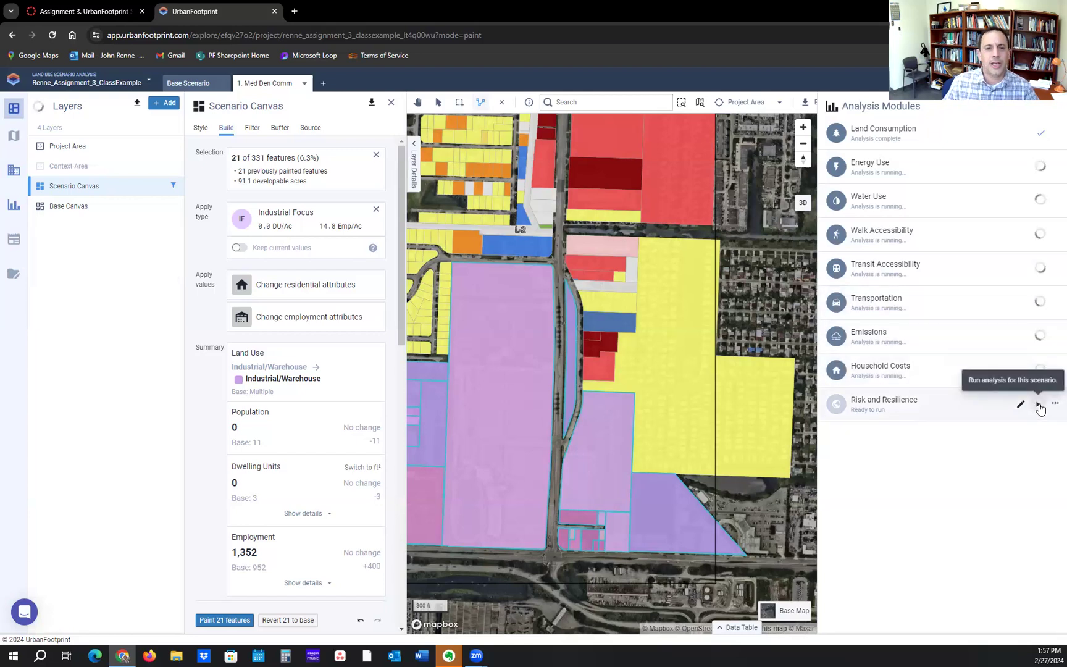
{"action": "left_click", "coordinate": [1037, 406]}
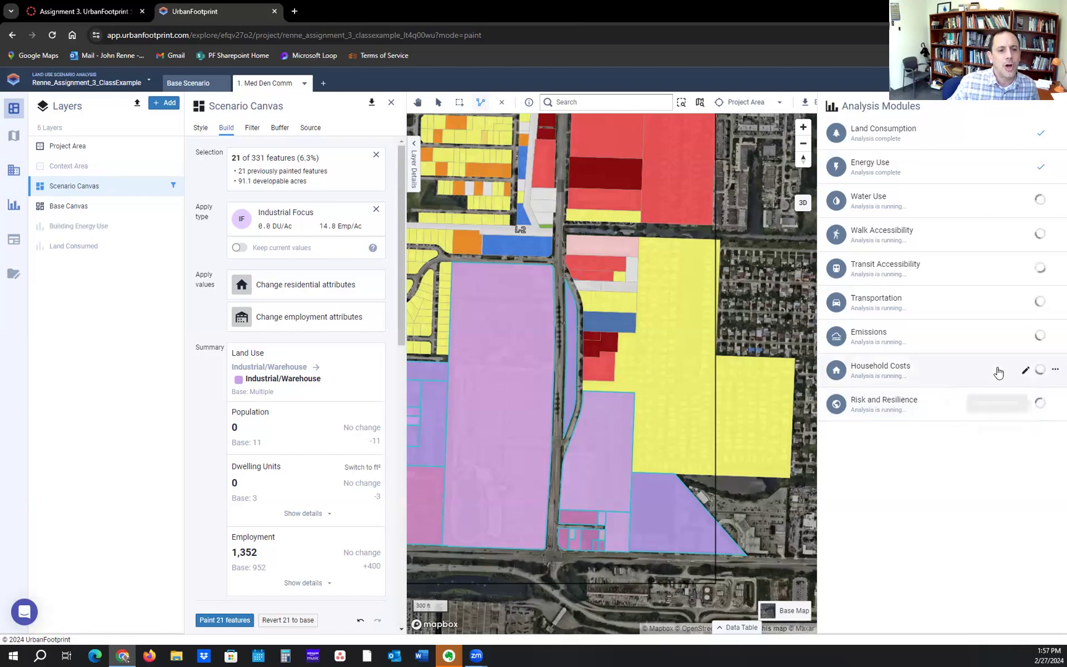
Switch to the Canvas assignment page, check which scenario follows medium density commercial, and return to UrbanFootprint.
{"action": "left_click", "coordinate": [83, 11]}
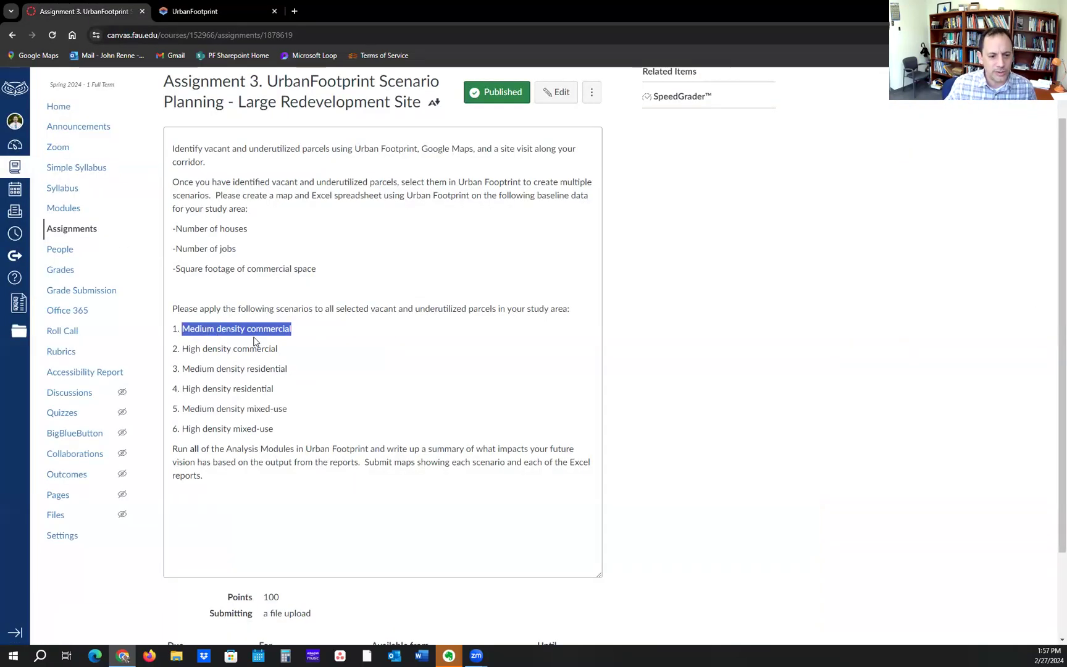
{"action": "left_click", "coordinate": [293, 345]}
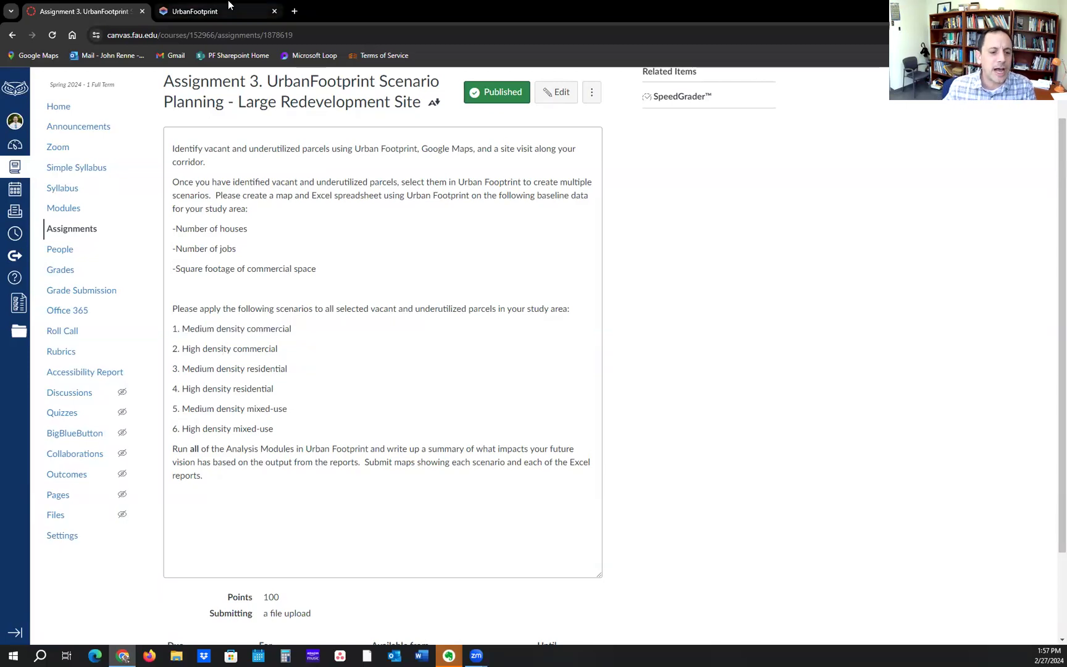
{"action": "left_click", "coordinate": [211, 11]}
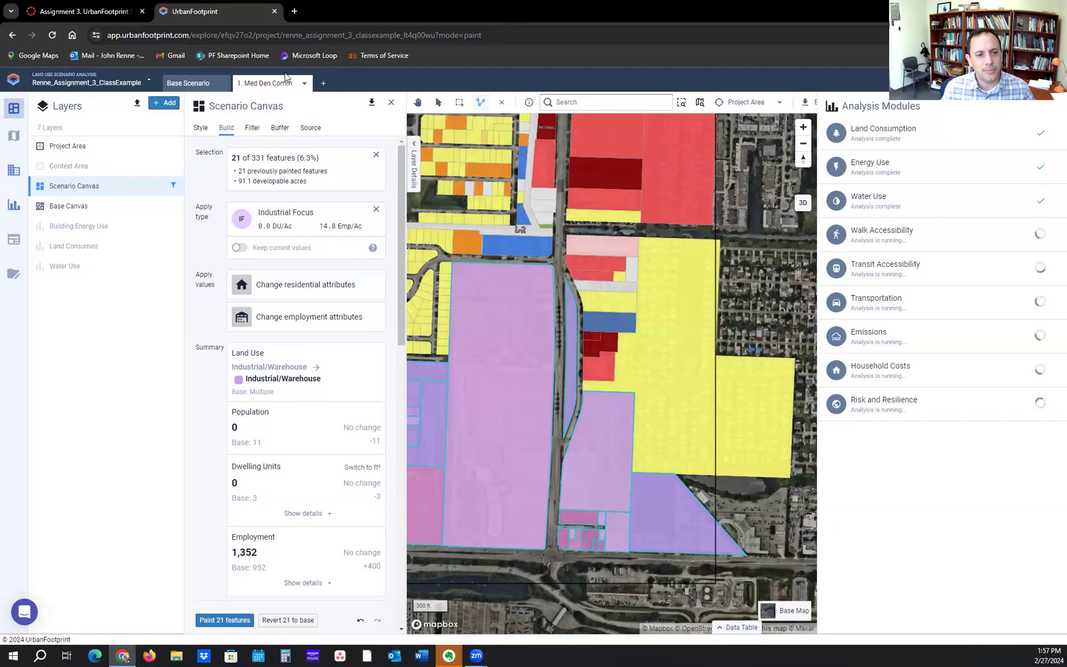
Create a new scenario from the Base Scenario and open it.
{"action": "left_click", "coordinate": [324, 85]}
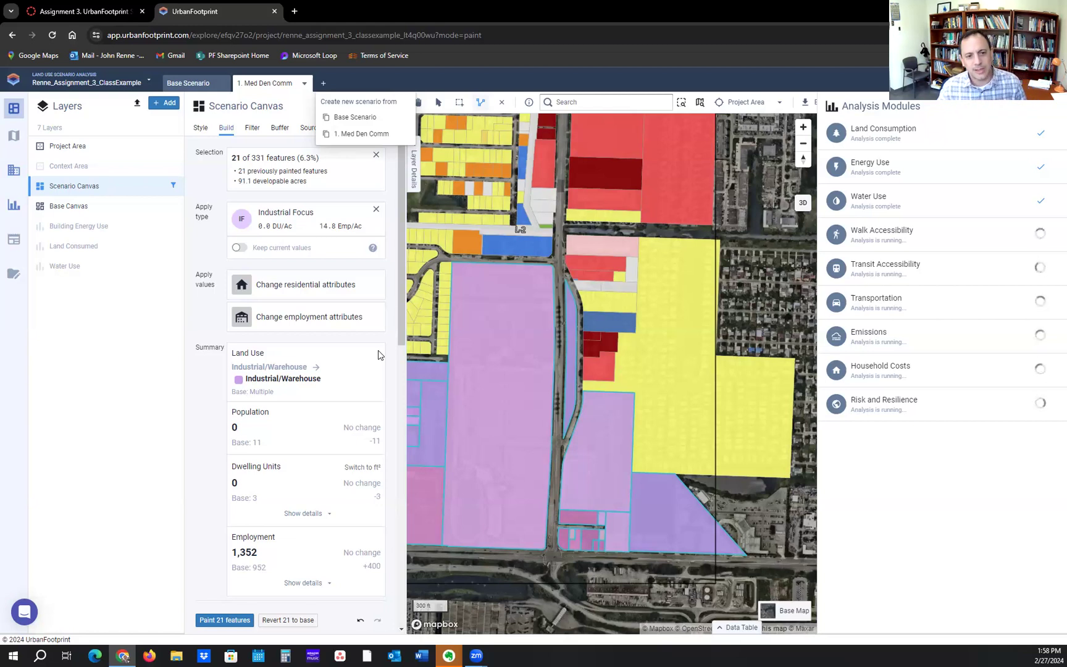
{"action": "left_click", "coordinate": [362, 119]}
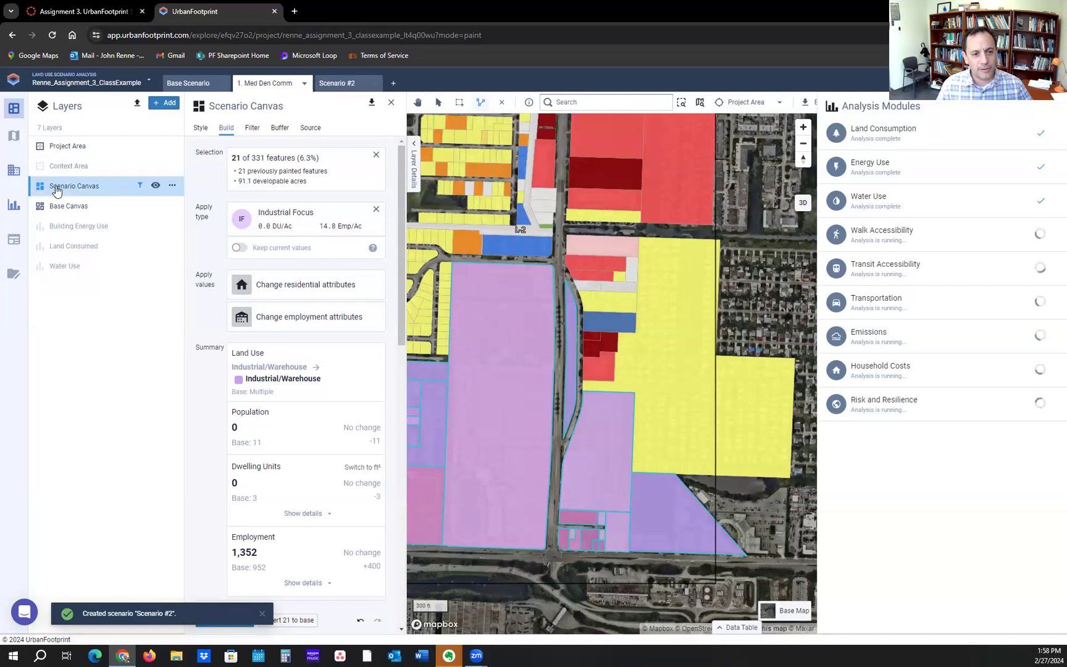
{"action": "left_click", "coordinate": [331, 84]}
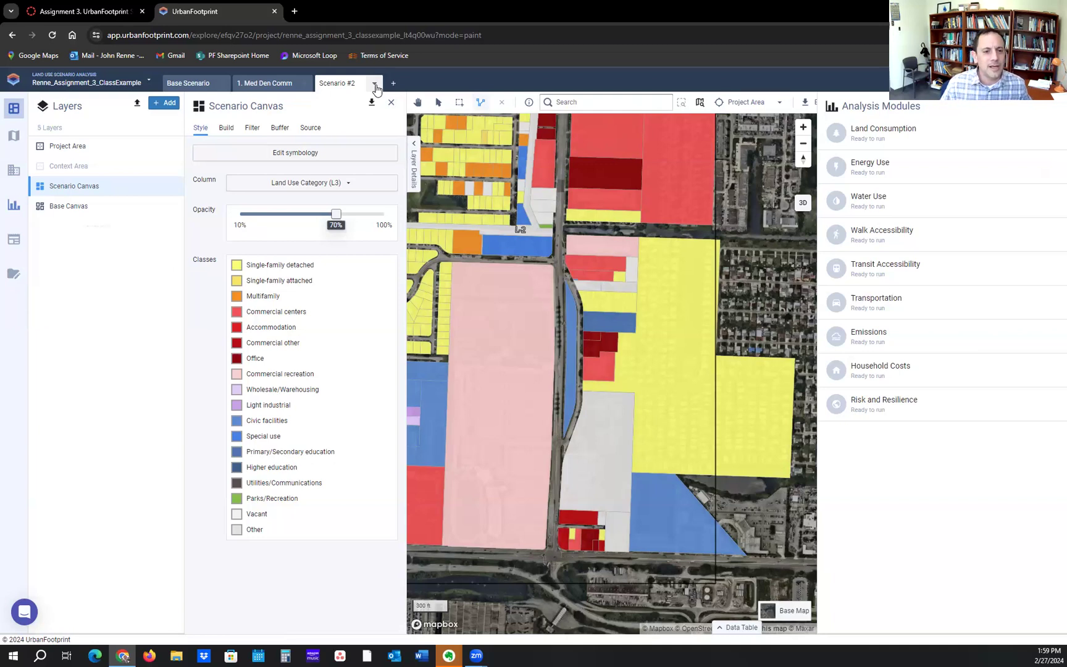
Rename the new scenario "2. HD Comm" and save the name.
{"action": "left_click", "coordinate": [376, 87]}
{"action": "left_click", "coordinate": [367, 133]}
{"action": "left_click", "coordinate": [496, 323]}
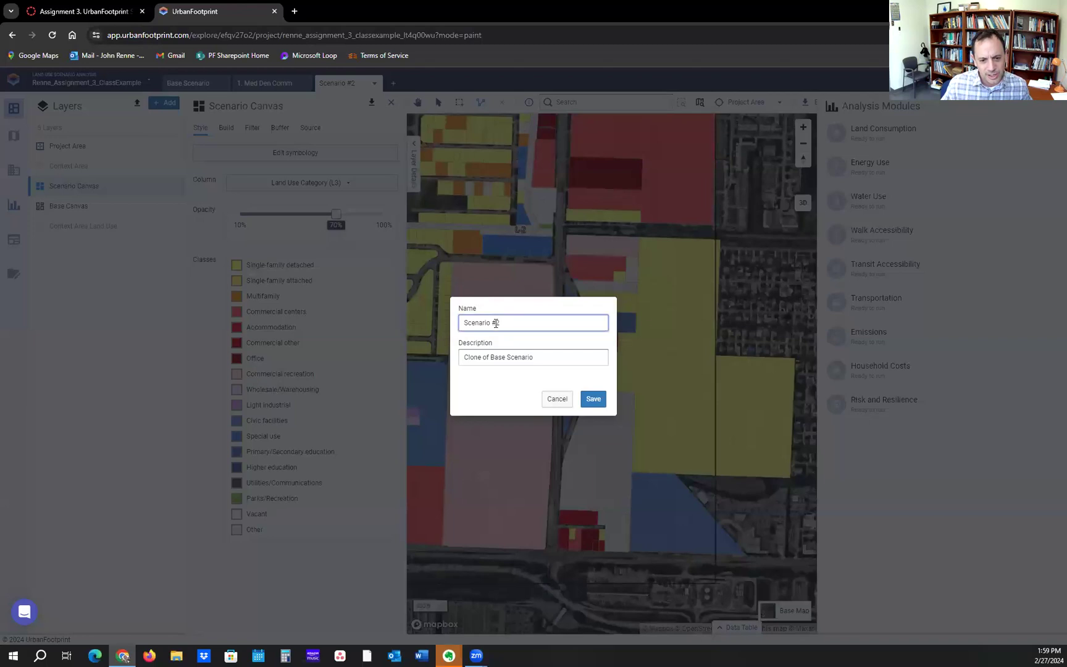
{"action": "left_click_drag", "start_coordinate": [496, 323], "coordinate": [423, 301]}
{"action": "key", "text": "BackSpace"}
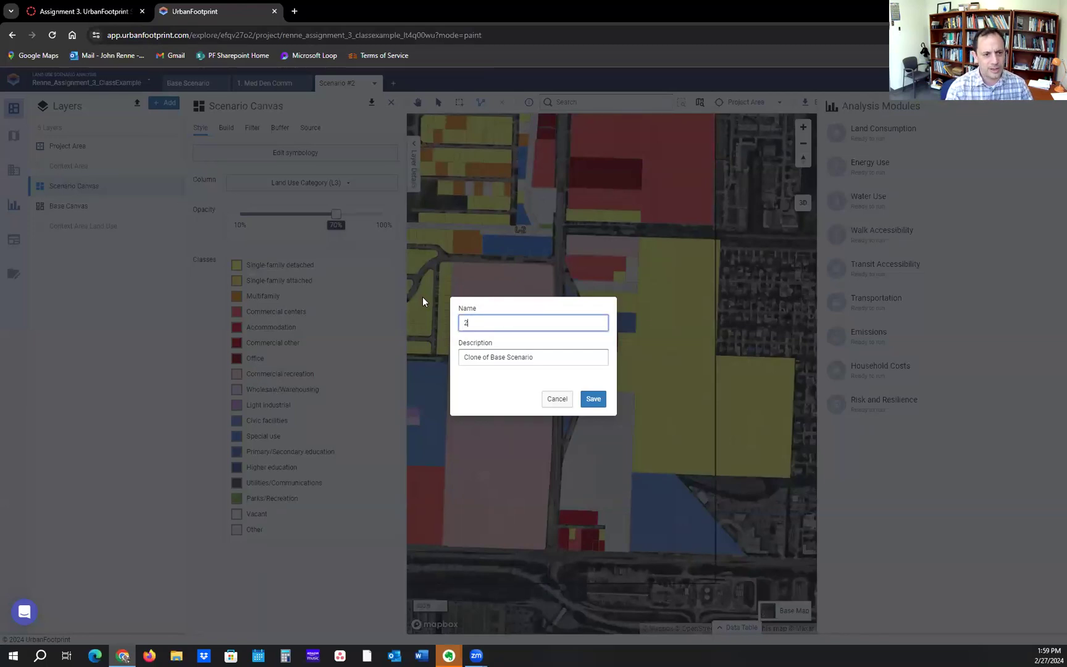
{"action": "type", "text": ". HD Comm"}
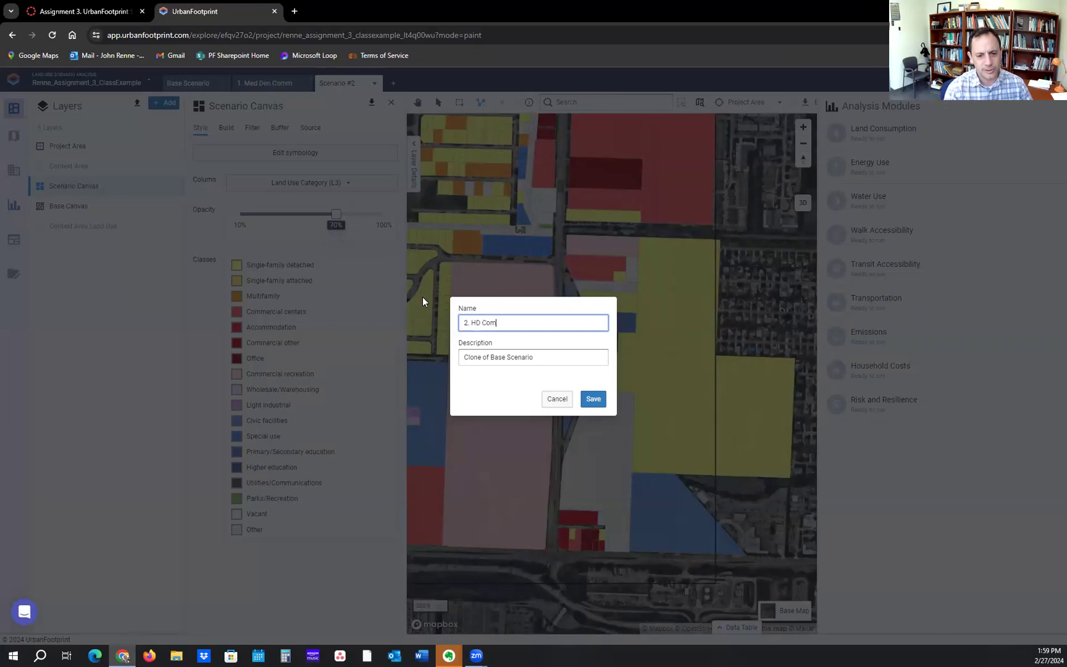
{"action": "left_click", "coordinate": [593, 399]}
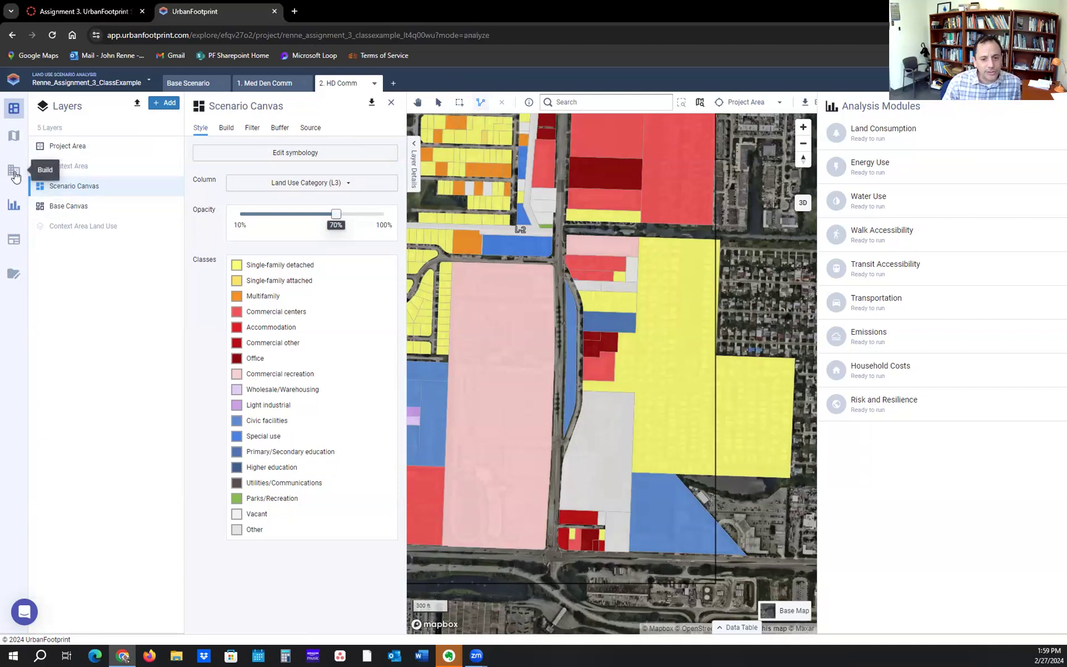
In build mode, select the large commercial recreation parcel west of the main road and clear the Industrial Focus type.
{"action": "left_click", "coordinate": [15, 175]}
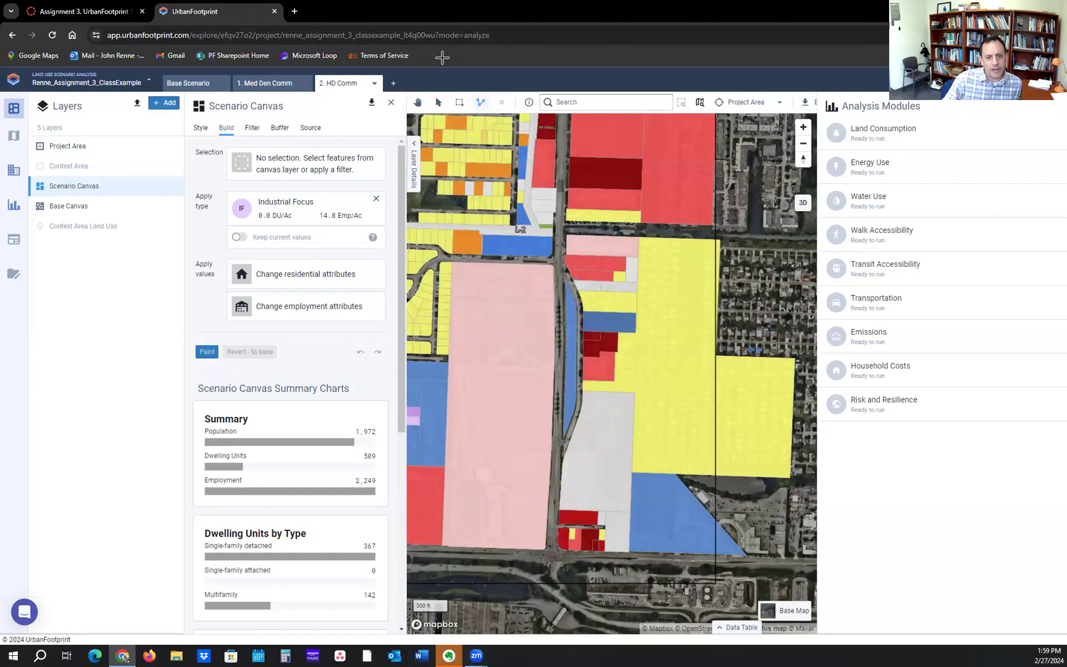
{"action": "left_click", "coordinate": [437, 102]}
{"action": "left_click", "coordinate": [523, 423]}
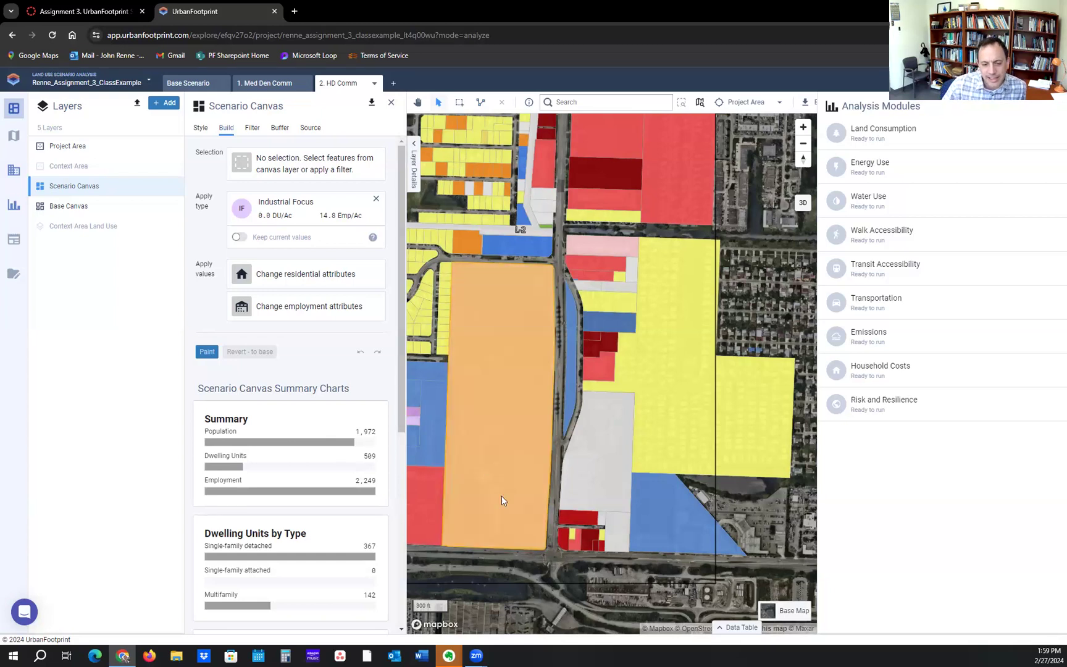
{"action": "left_click", "coordinate": [418, 102]}
{"action": "left_click_drag", "start_coordinate": [471, 545], "coordinate": [539, 524]}
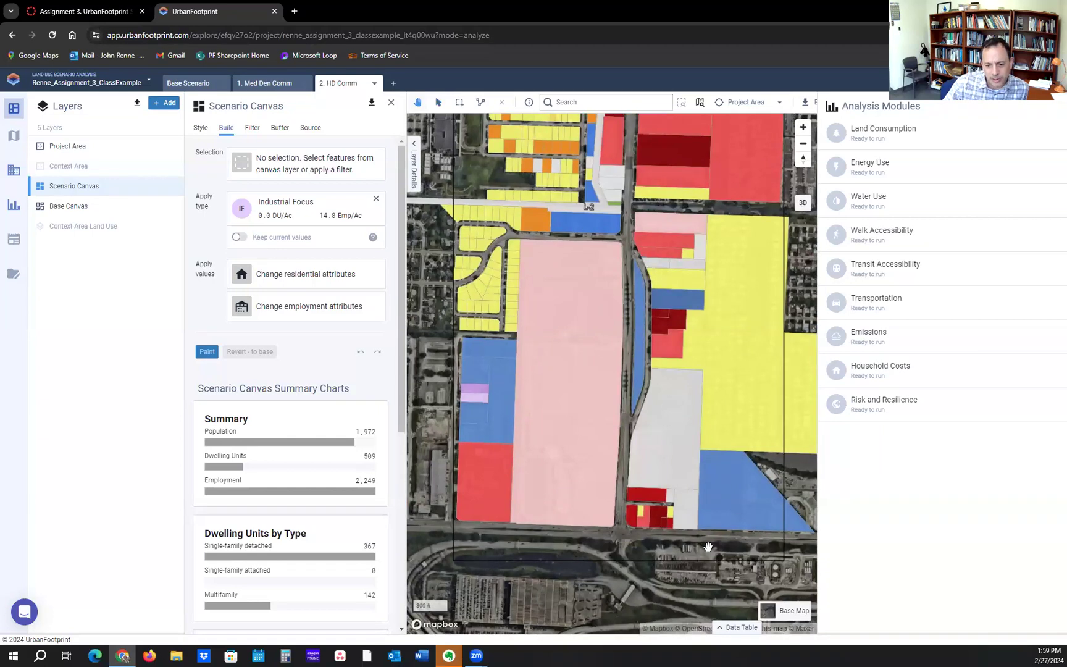
{"action": "left_click", "coordinate": [439, 102]}
{"action": "left_click", "coordinate": [570, 355]}
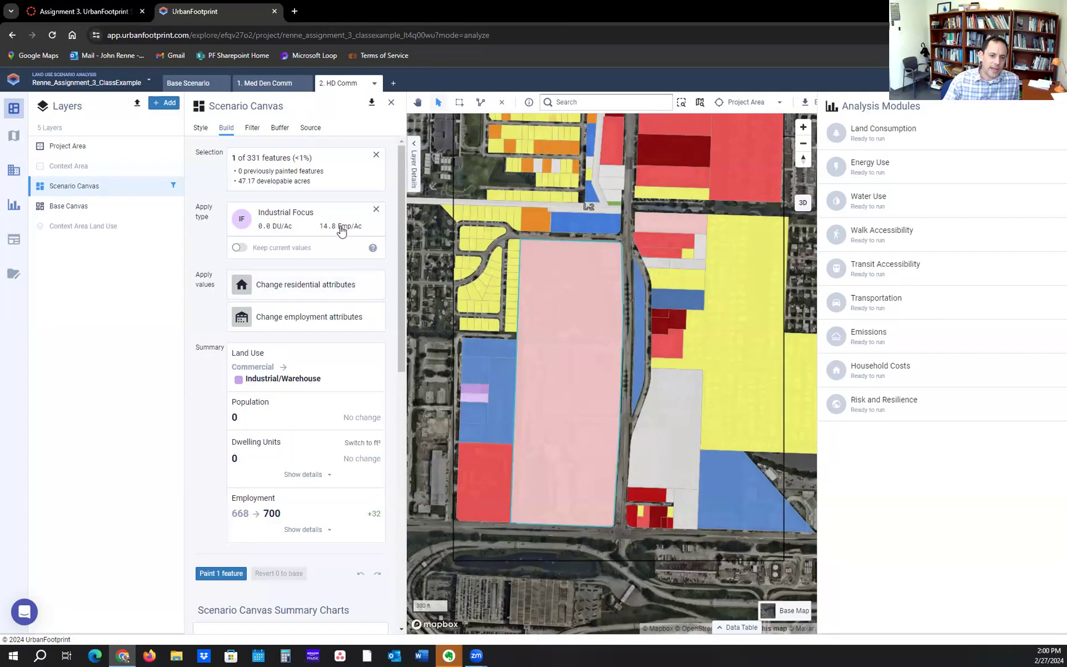
{"action": "left_click", "coordinate": [376, 211]}
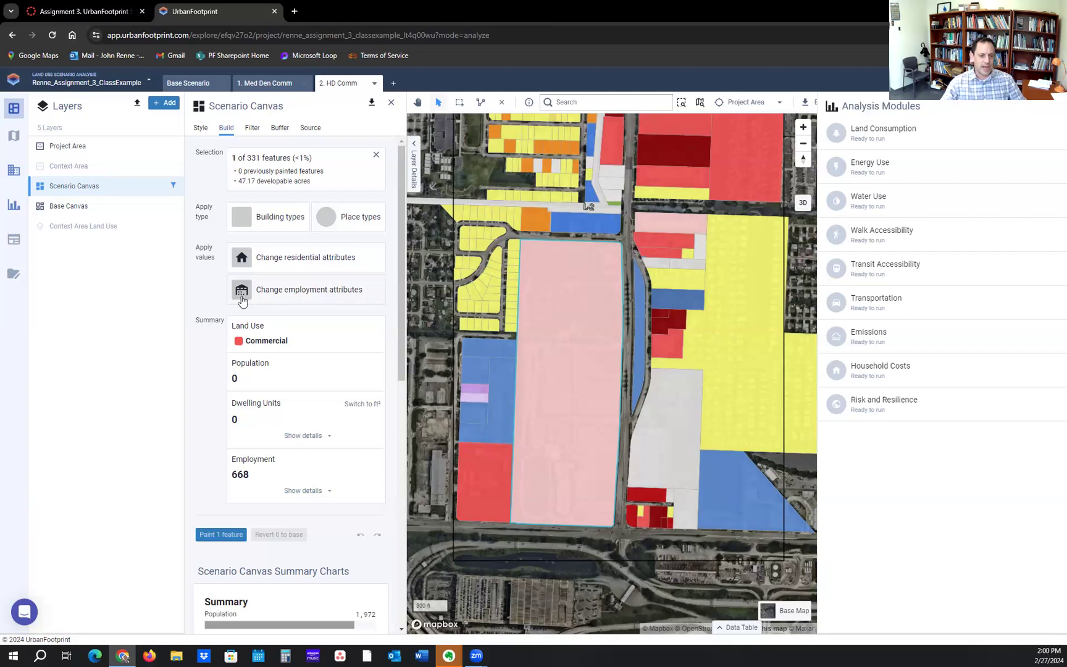
Browse the commercial building types and compare their employment densities for the selected parcel.
{"action": "left_click", "coordinate": [270, 222]}
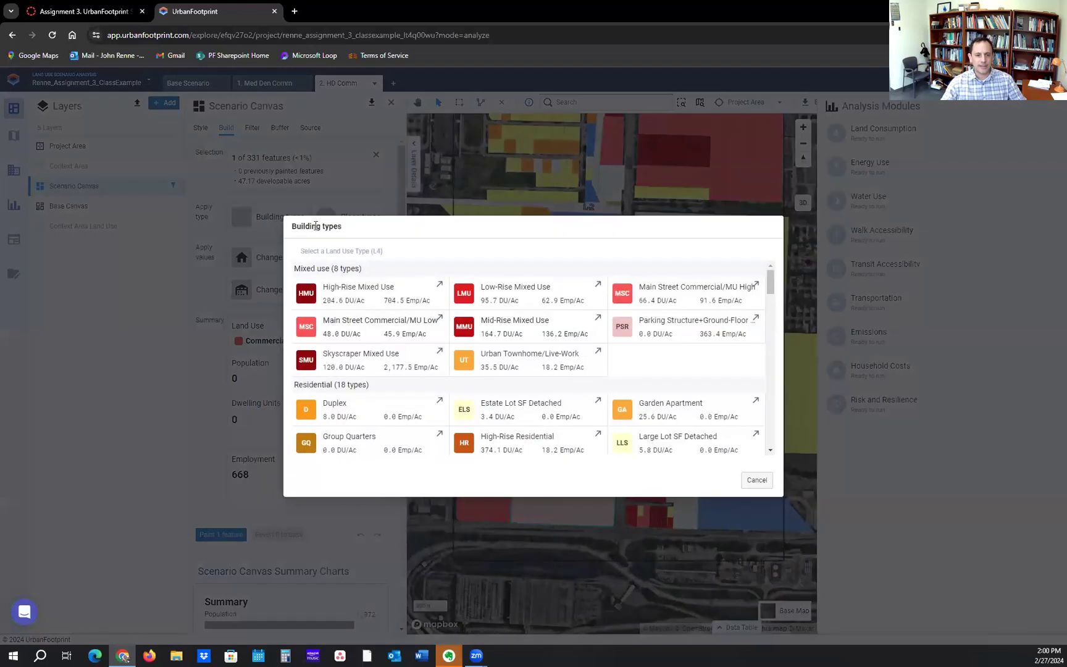
{"action": "left_click_drag", "start_coordinate": [773, 293], "coordinate": [752, 334]}
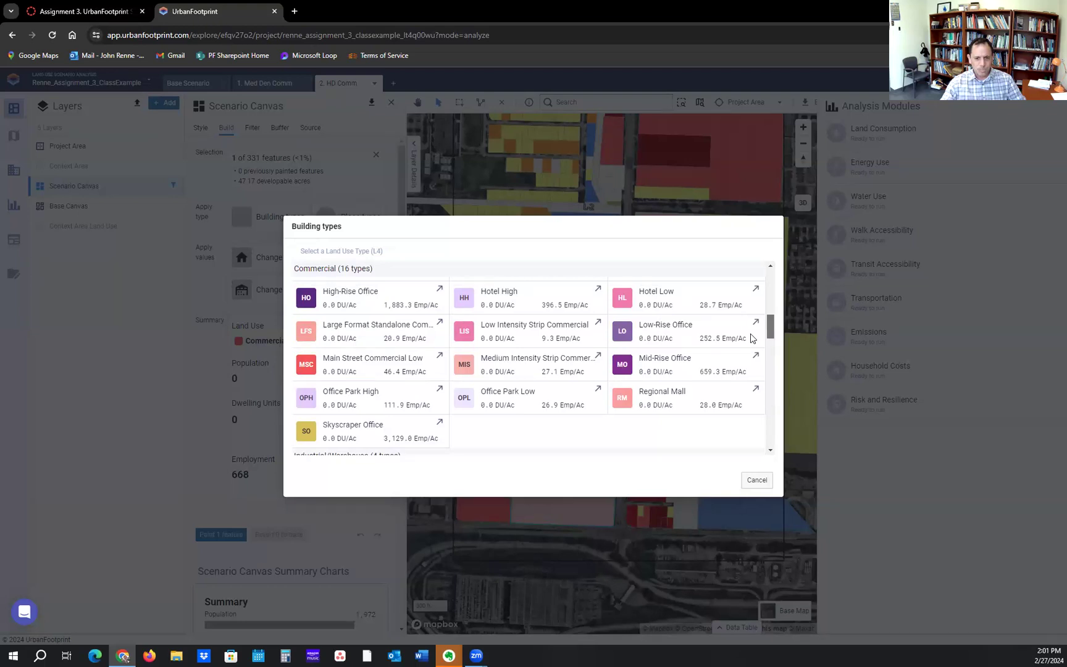
{"action": "left_click_drag", "start_coordinate": [751, 338], "coordinate": [752, 332]}
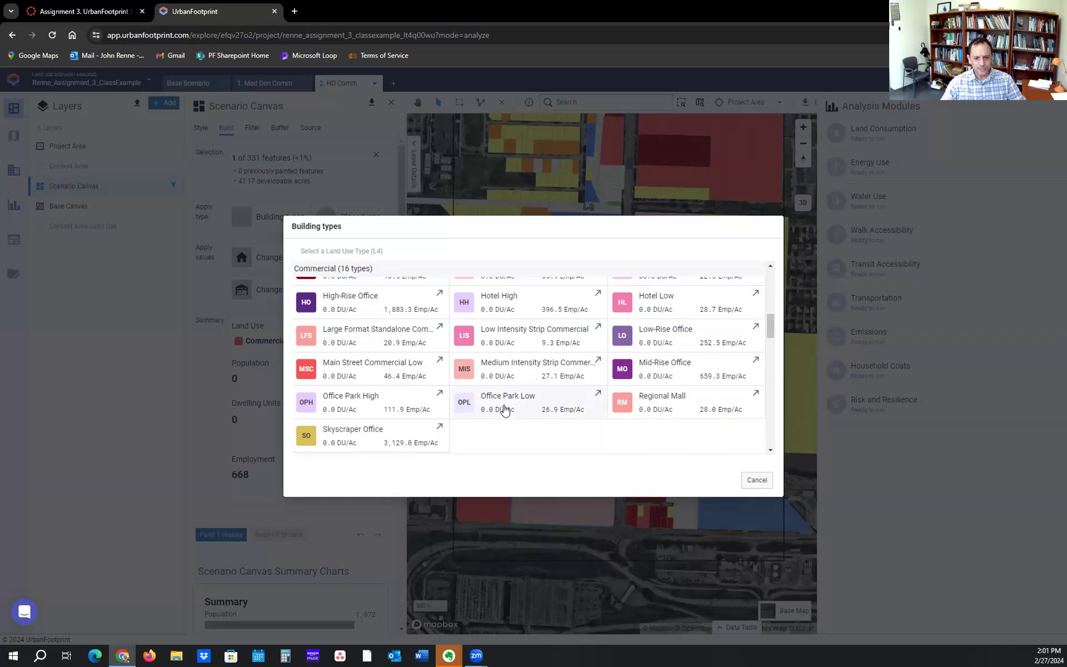
{"action": "scroll", "coordinate": [444, 395], "scroll_direction": "up", "scroll_amount": 1}
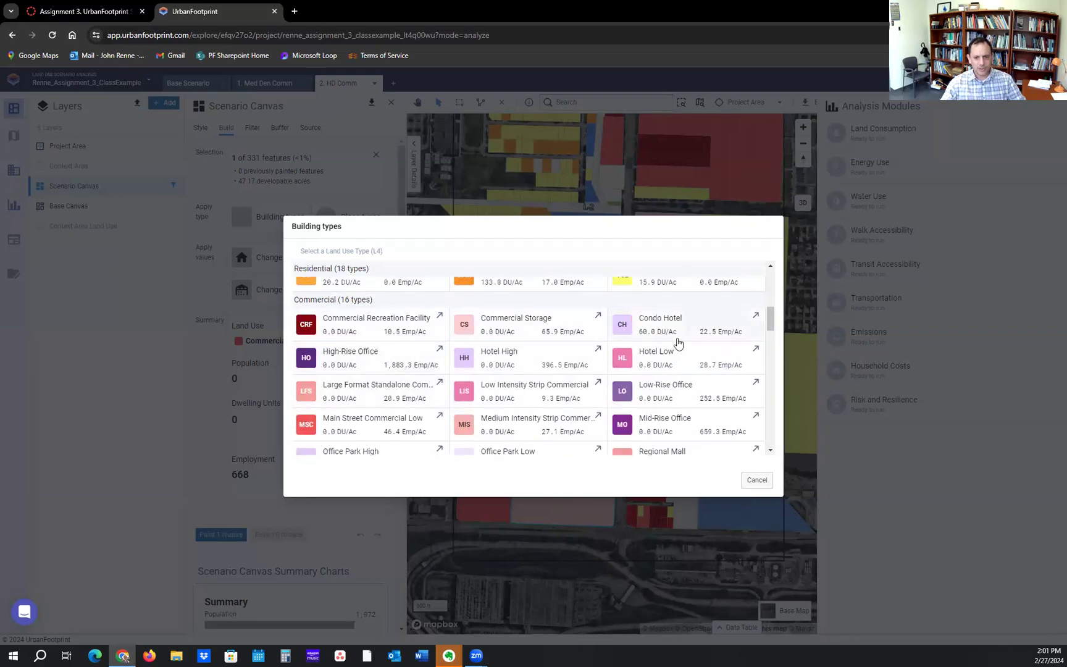
{"action": "scroll", "coordinate": [681, 423], "scroll_direction": "down", "scroll_amount": 1}
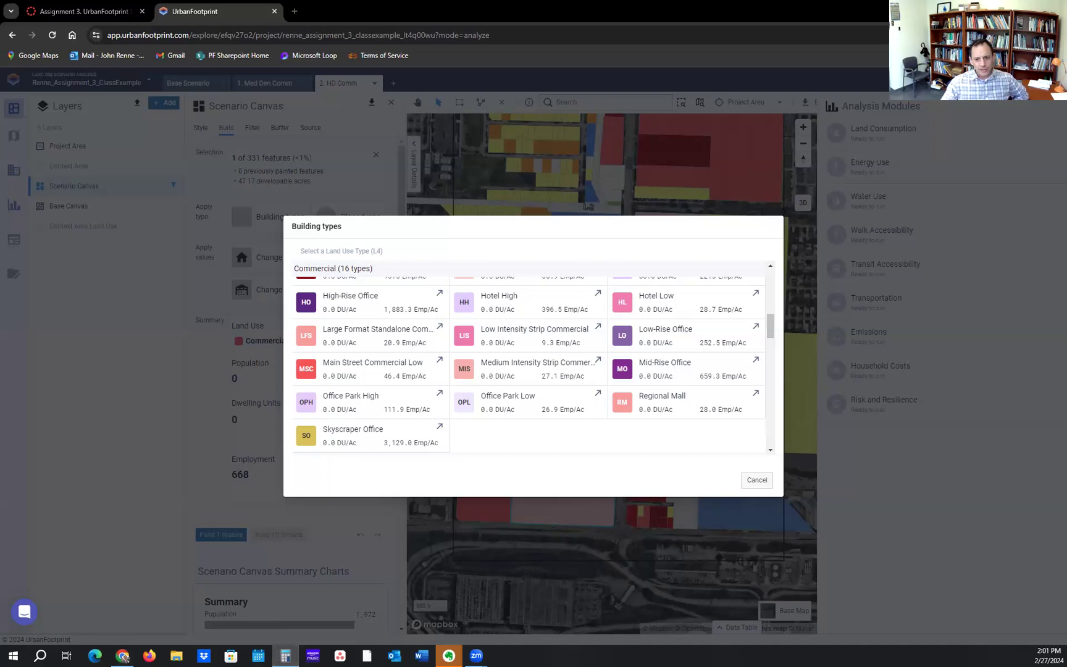
Switch to Calculator and start a multiplication with the selected parcel's 47.17 developable acres.
{"action": "left_click", "coordinate": [285, 656]}
{"action": "left_click", "coordinate": [40, 423]}
{"action": "left_click", "coordinate": [56, 393]}
{"action": "left_click", "coordinate": [286, 540]}
{"action": "left_click", "coordinate": [97, 481]}
{"action": "left_click", "coordinate": [53, 391]}
{"action": "left_click", "coordinate": [428, 390]}
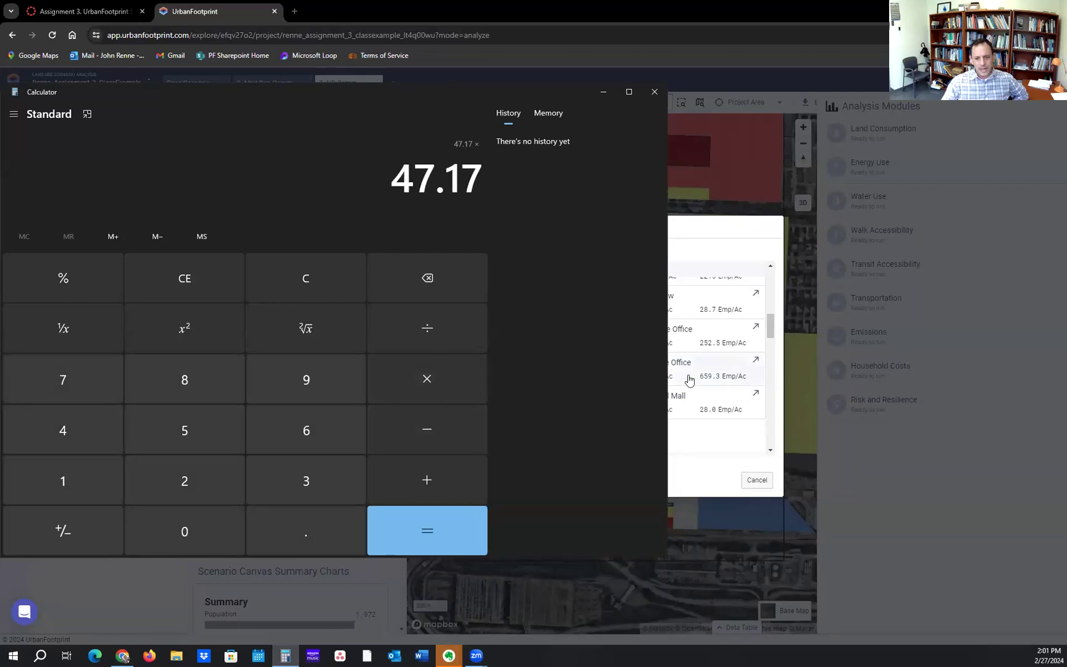
Return to UrbanFootprint and reopen the building types list at the commercial category to read the Mid-Rise Office density.
{"action": "left_click", "coordinate": [507, 77]}
{"action": "left_click", "coordinate": [399, 85]}
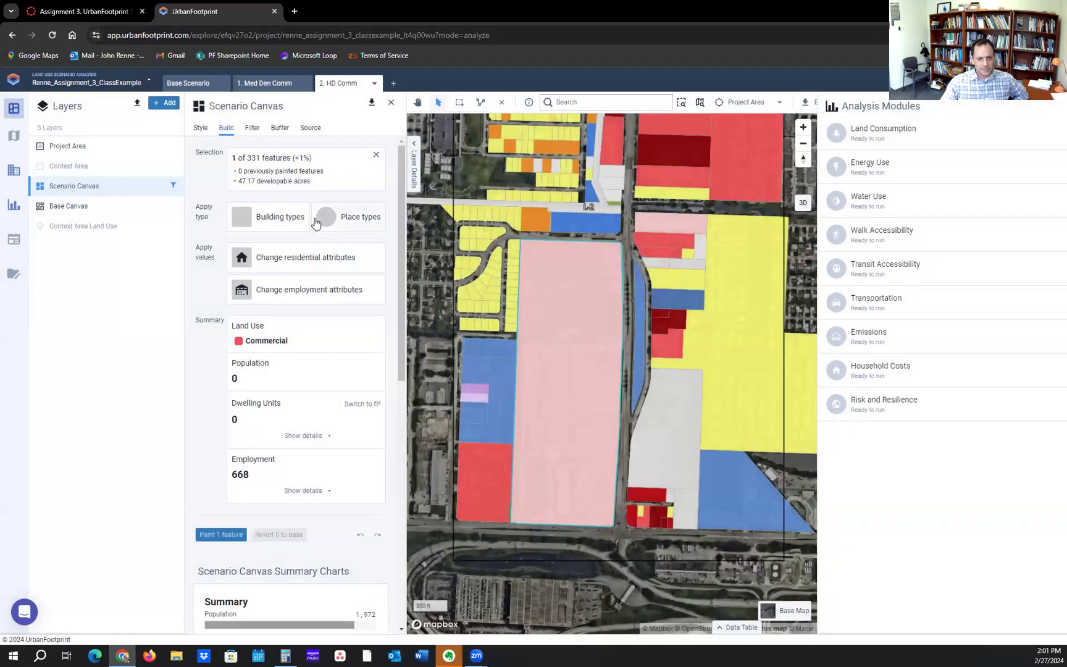
{"action": "left_click", "coordinate": [259, 227]}
{"action": "scroll", "coordinate": [686, 381], "scroll_direction": "down", "scroll_amount": 3}
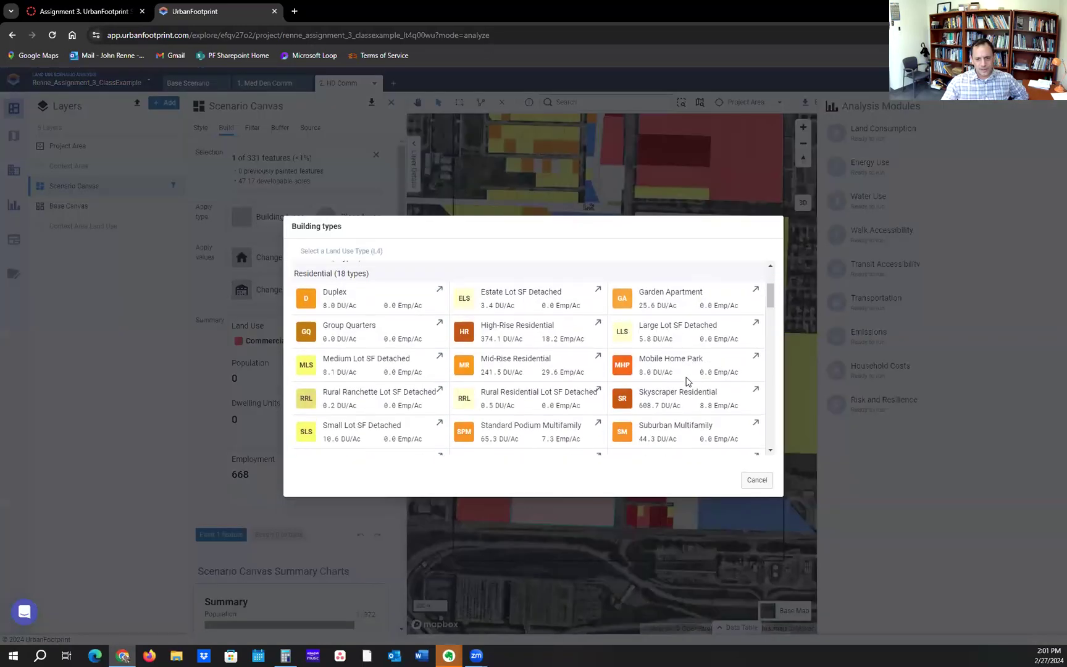
{"action": "scroll", "coordinate": [686, 381], "scroll_direction": "down", "scroll_amount": 5}
{"action": "scroll", "coordinate": [701, 368], "scroll_direction": "down", "scroll_amount": 2}
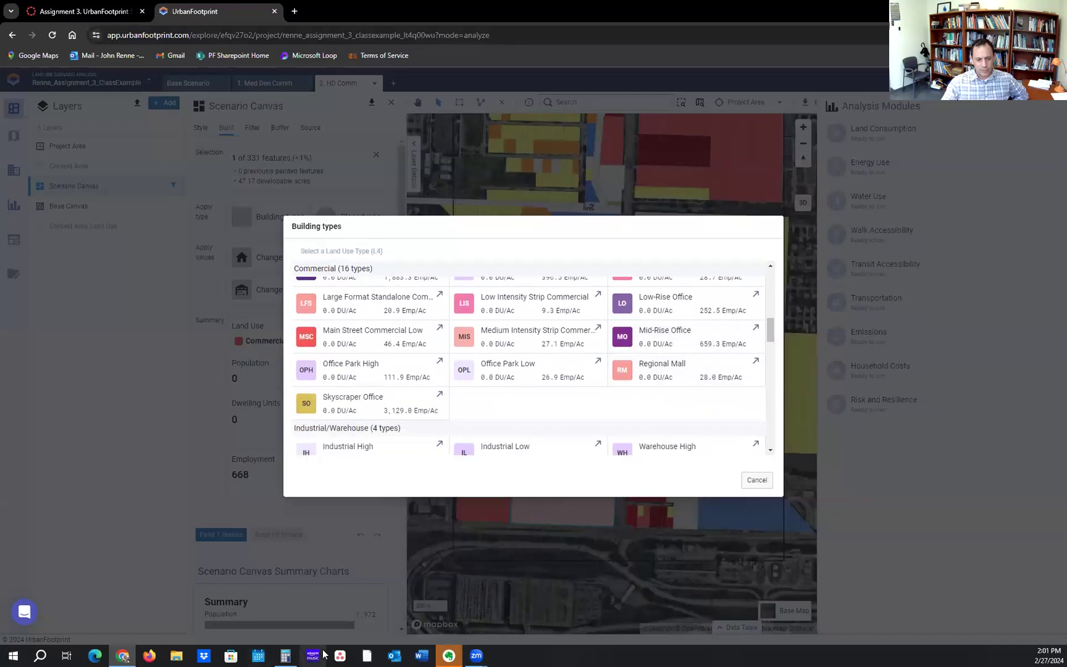
In Calculator, multiply the 47.17 acres by the Mid-Rise Office density of 659.3 employees per acre, and return to UrbanFootprint.
{"action": "left_click", "coordinate": [286, 656]}
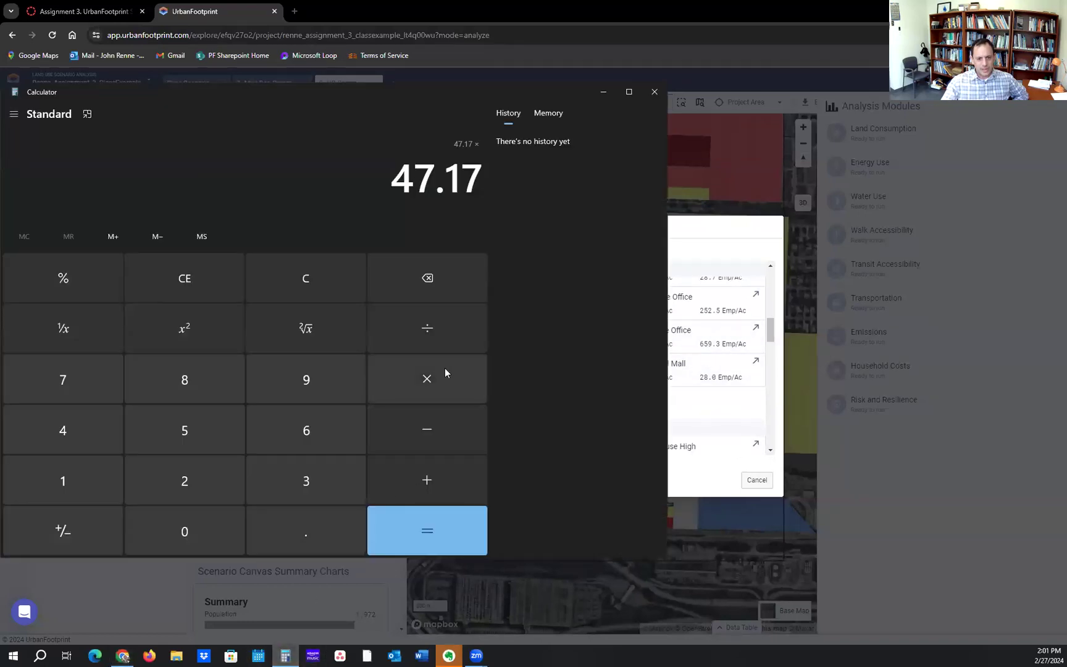
{"action": "left_click", "coordinate": [306, 428]}
{"action": "left_click", "coordinate": [242, 415]}
{"action": "left_click", "coordinate": [331, 389]}
{"action": "left_click", "coordinate": [336, 522]}
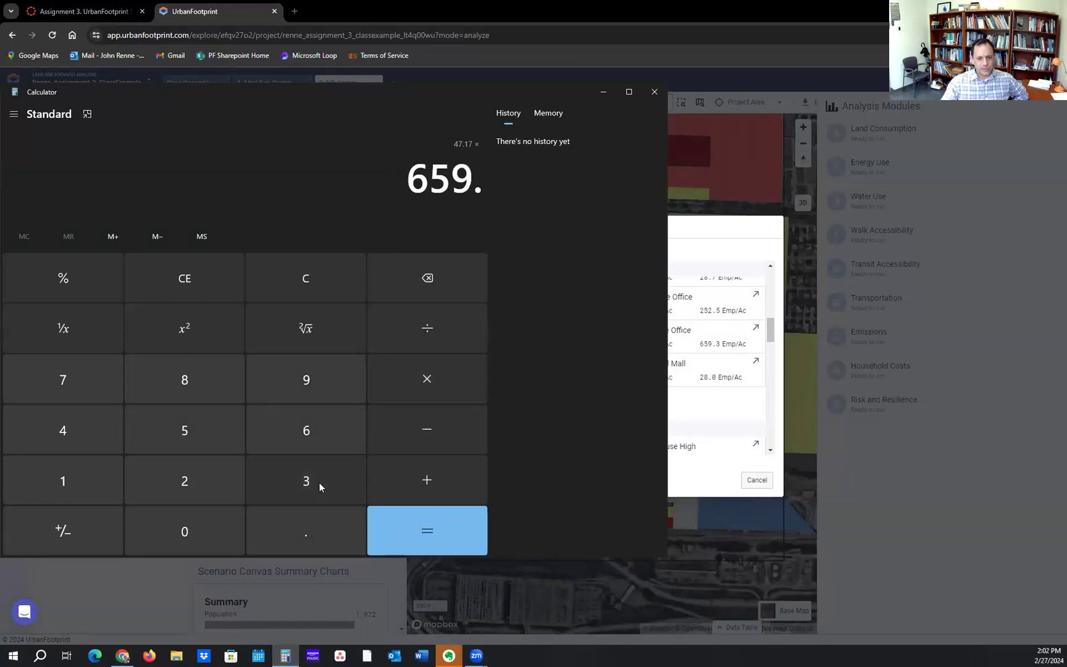
{"action": "left_click", "coordinate": [319, 483]}
{"action": "left_click", "coordinate": [424, 539]}
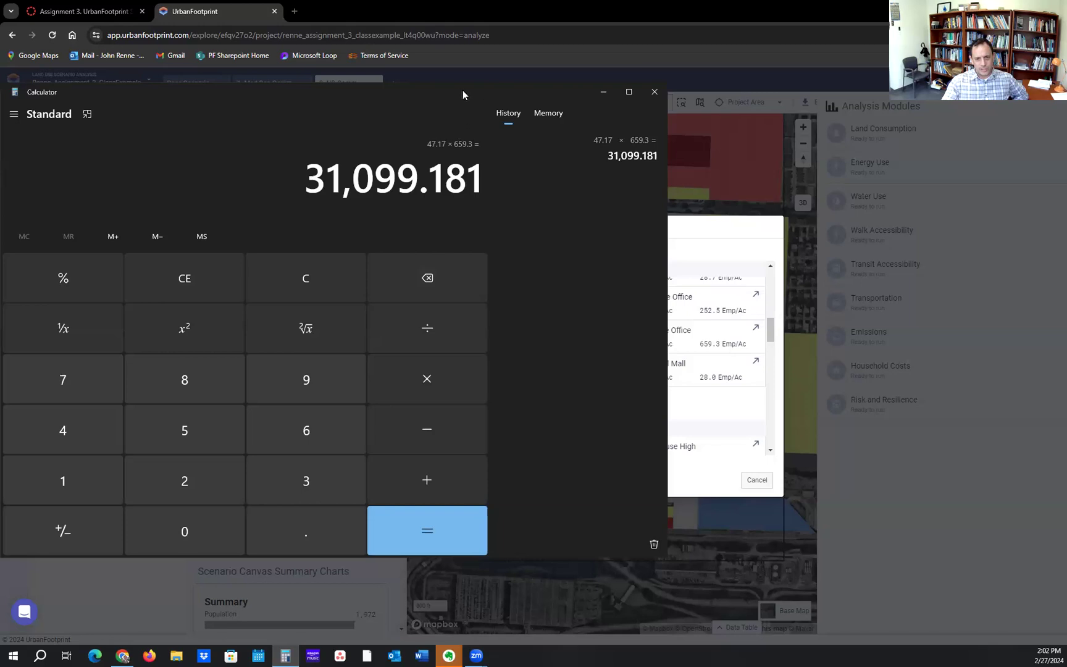
{"action": "left_click_drag", "start_coordinate": [462, 90], "coordinate": [521, 99]}
{"action": "left_click", "coordinate": [707, 107]}
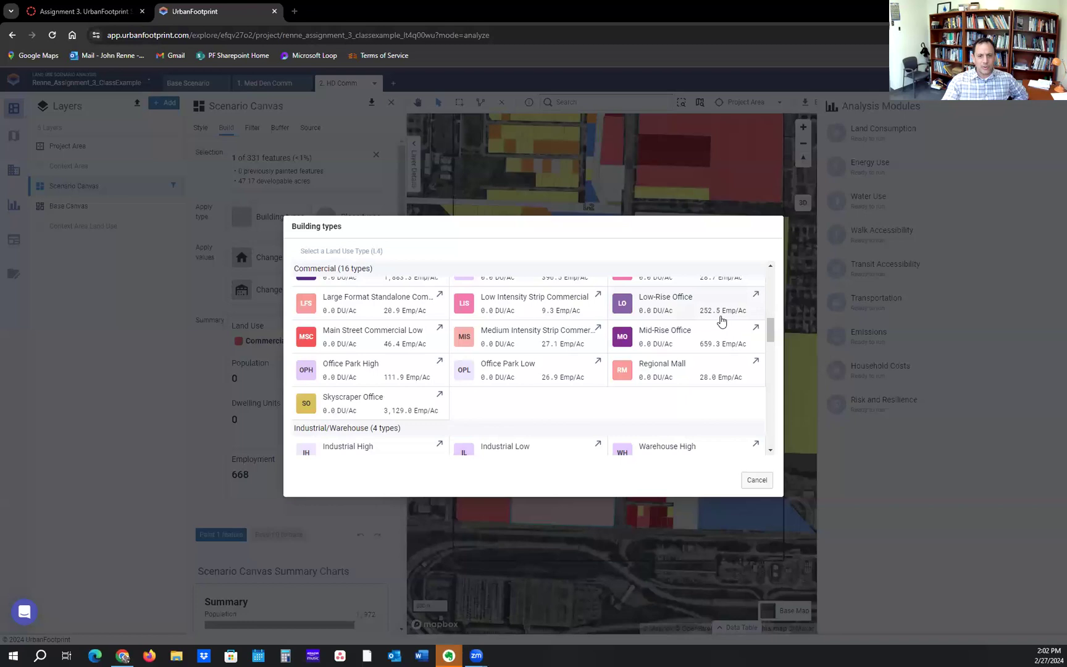
Leave the building types, try the Office Focus place type on the selected parcel, and remove it again.
{"action": "left_click_drag", "start_coordinate": [618, 225], "coordinate": [591, 210]}
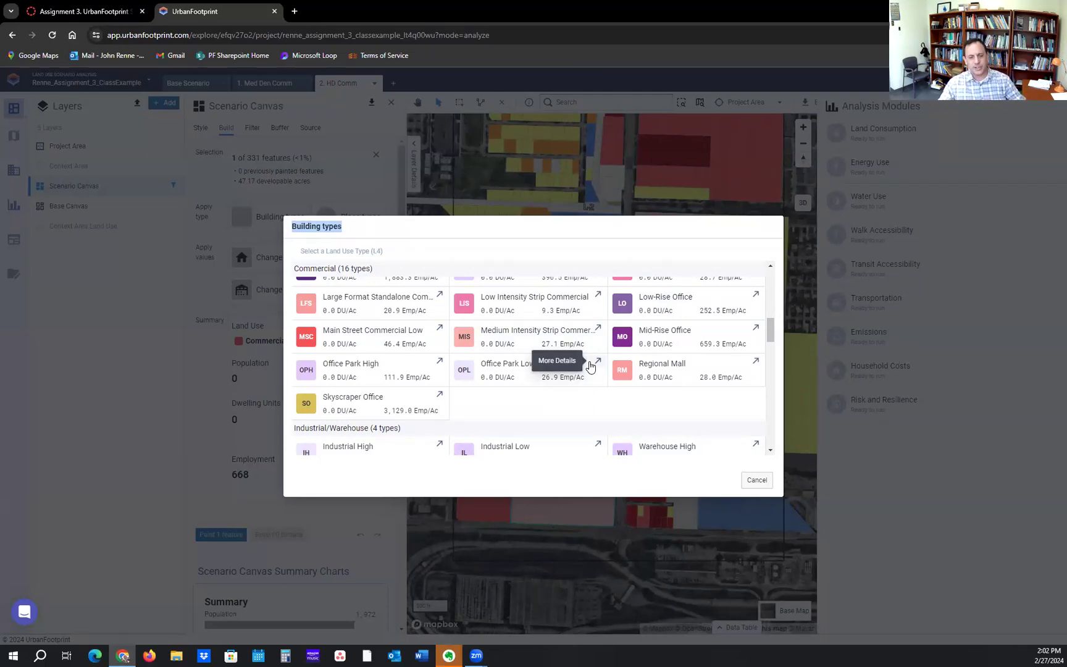
{"action": "left_click", "coordinate": [762, 484]}
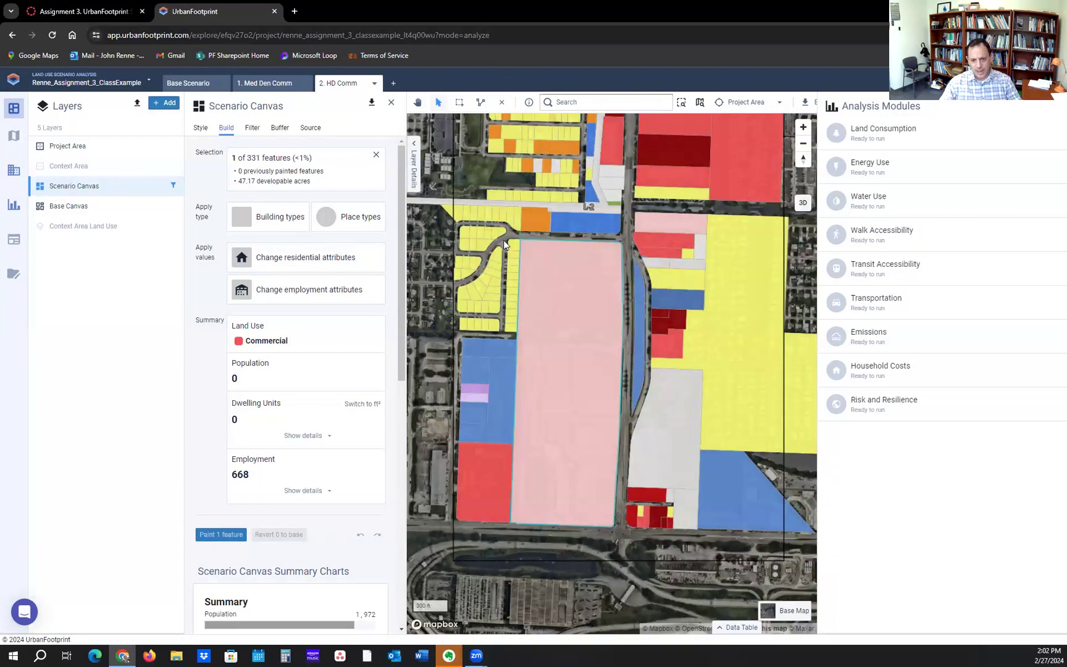
{"action": "left_click", "coordinate": [350, 221]}
{"action": "left_click_drag", "start_coordinate": [772, 283], "coordinate": [773, 325]}
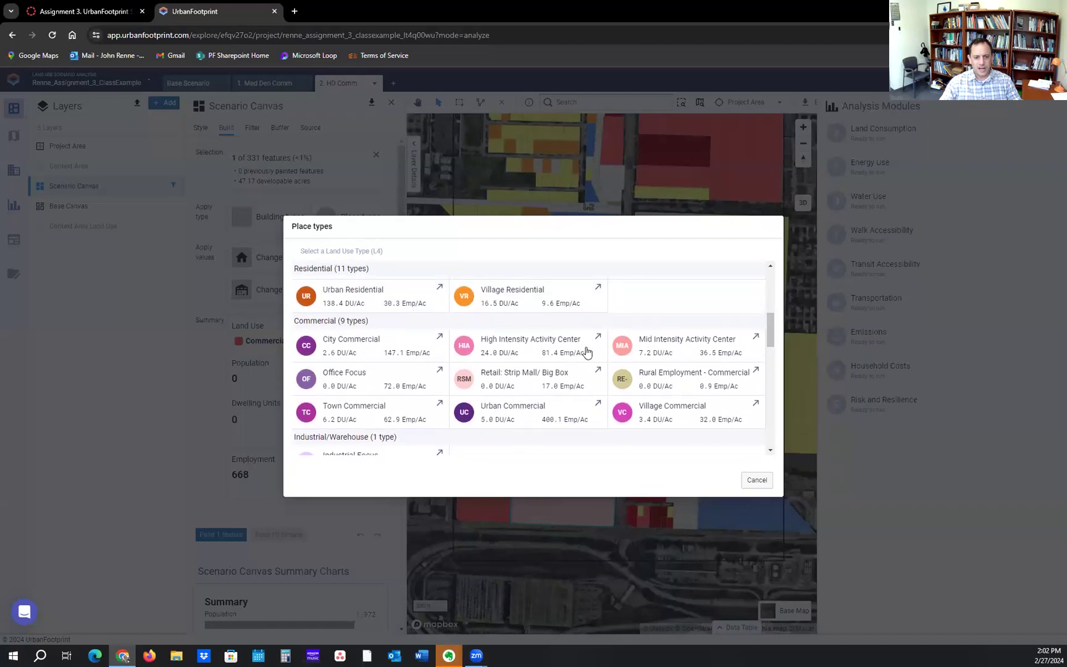
{"action": "left_click", "coordinate": [420, 391]}
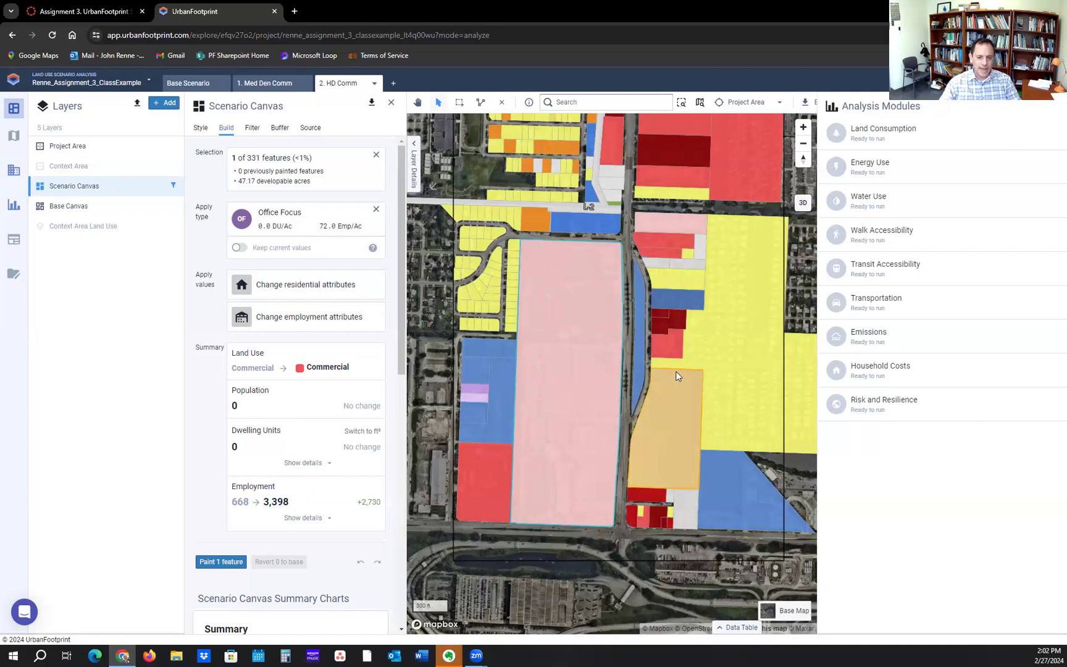
{"action": "left_click", "coordinate": [376, 210]}
Try the Mid-Rise Office building type on the large parcel, remove it, and clear the parcel selection.
{"action": "left_click", "coordinate": [292, 214]}
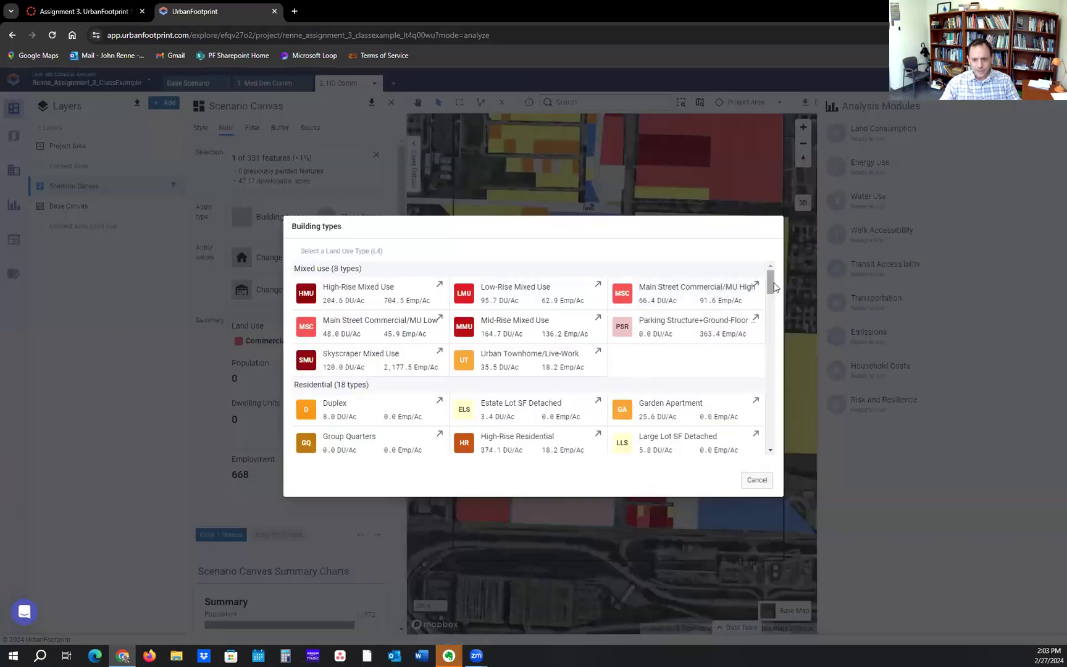
{"action": "scroll", "coordinate": [772, 290], "scroll_direction": "down", "scroll_amount": 2}
{"action": "scroll", "coordinate": [776, 307], "scroll_direction": "down", "scroll_amount": 5}
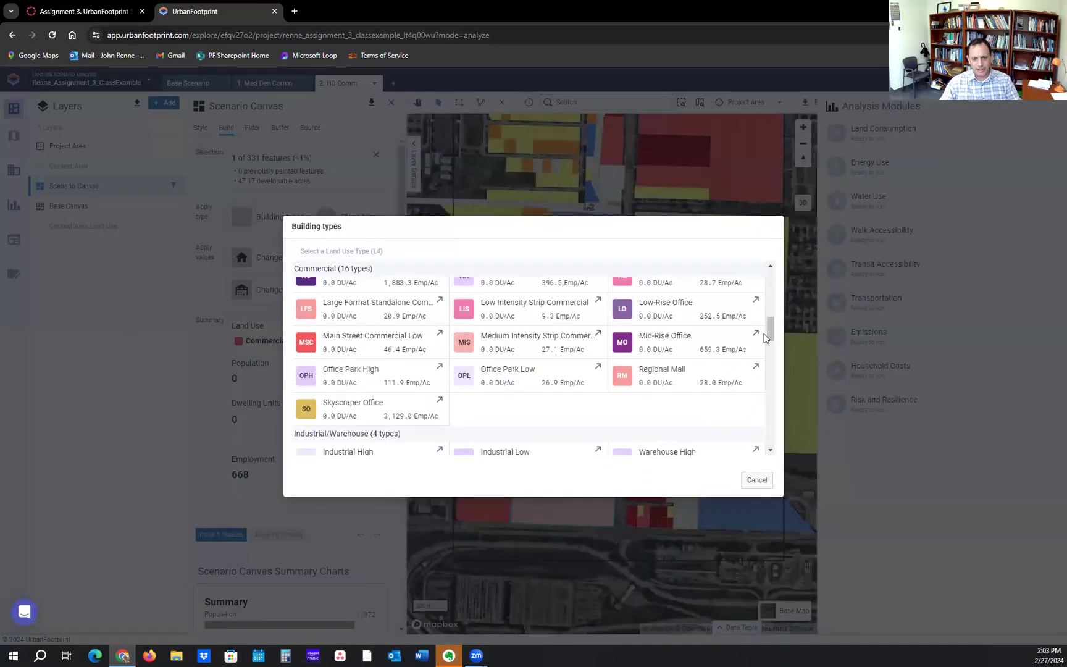
{"action": "left_click", "coordinate": [680, 343]}
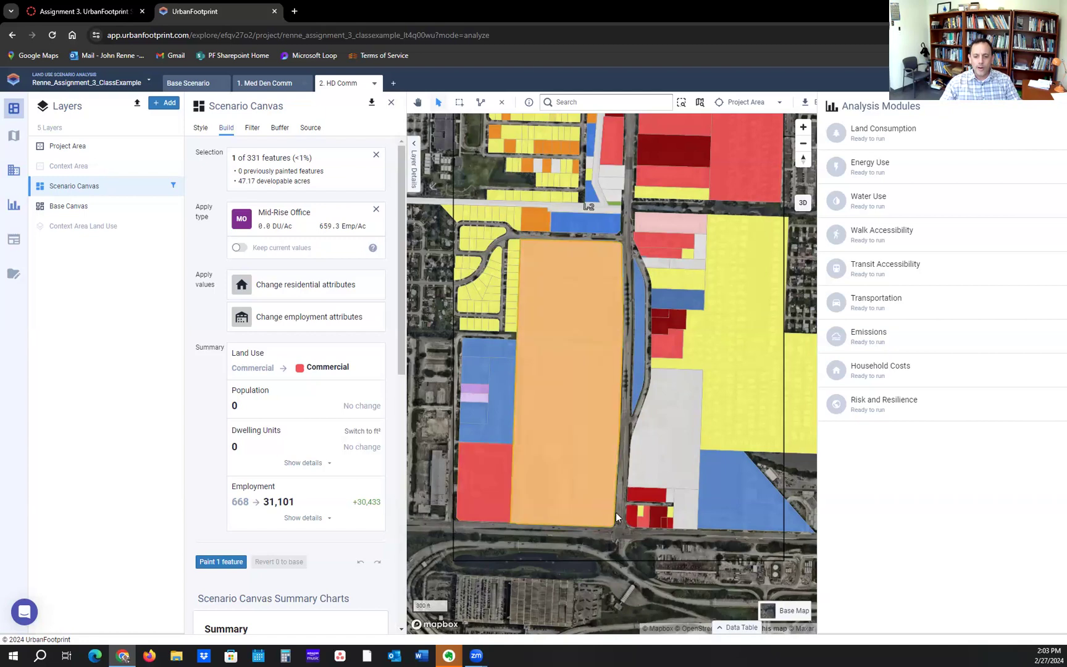
{"action": "left_click", "coordinate": [376, 210]}
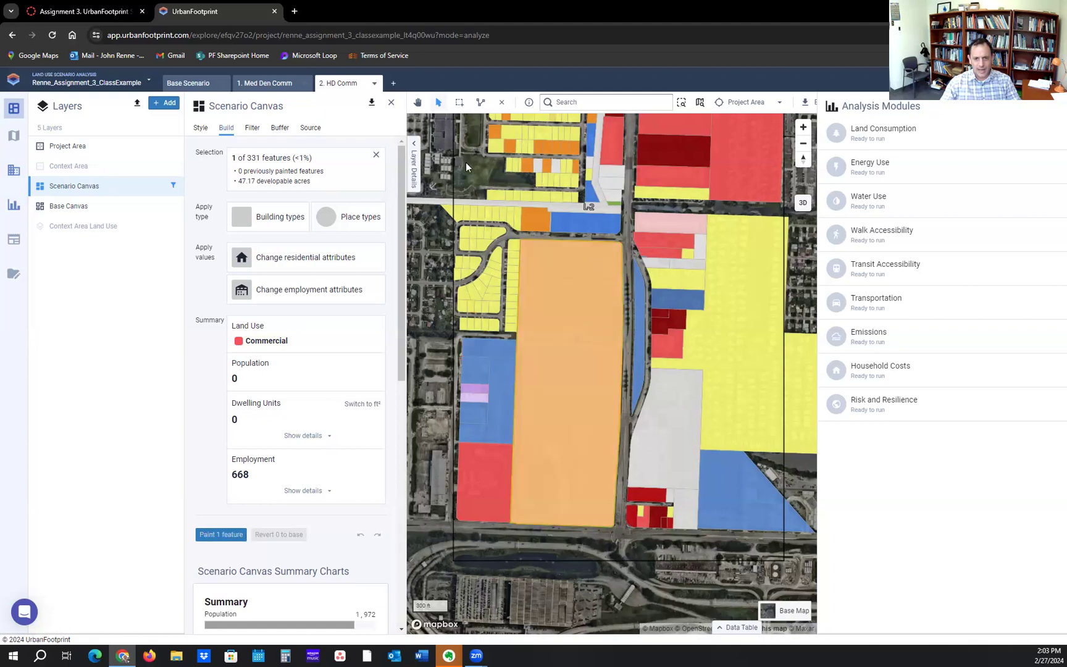
{"action": "left_click", "coordinate": [503, 103]}
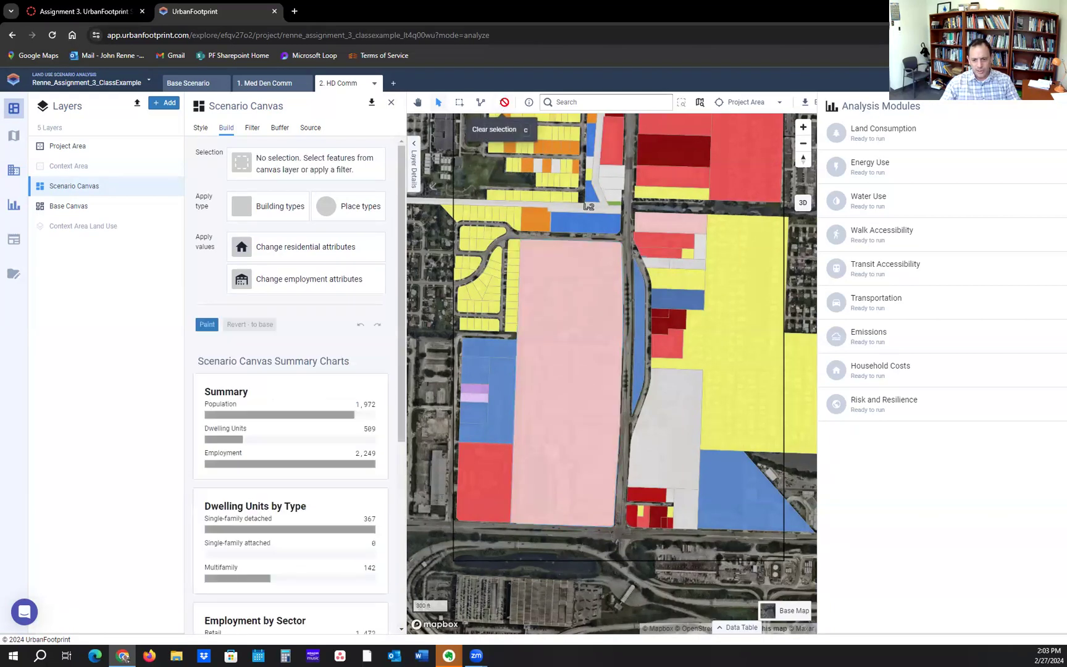
Try the Mid-Rise Office building type on the small office parcel southeast of the large site, clear the selection and remove the type.
{"action": "scroll", "coordinate": [654, 508], "scroll_direction": "up", "scroll_amount": 3}
{"action": "scroll", "coordinate": [654, 507], "scroll_direction": "up", "scroll_amount": 5}
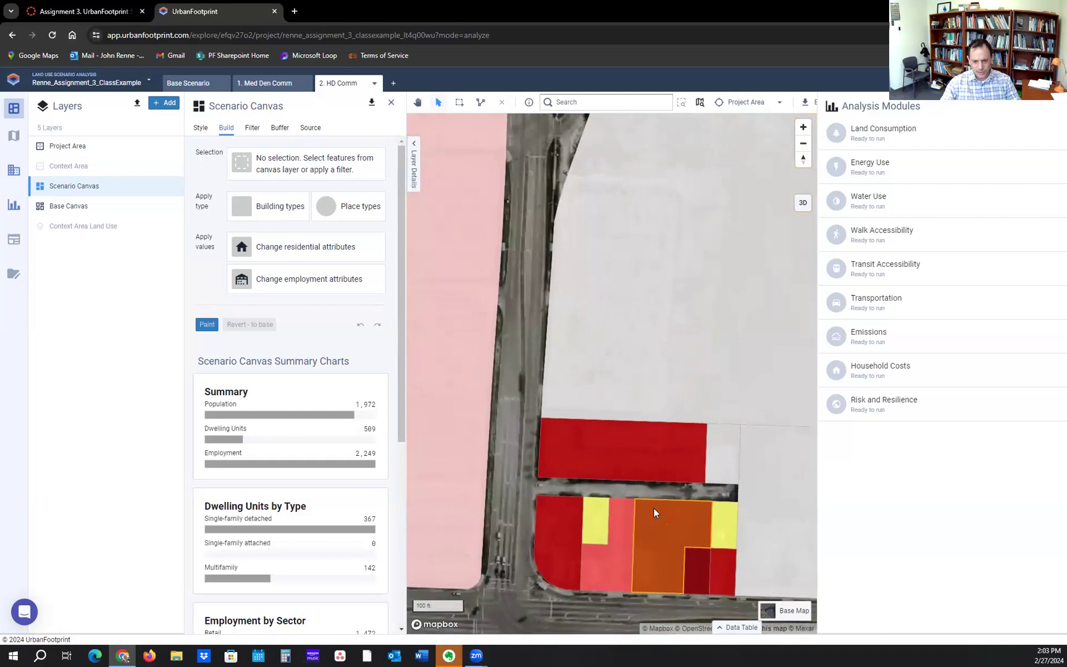
{"action": "left_click_drag", "start_coordinate": [657, 549], "coordinate": [674, 364]}
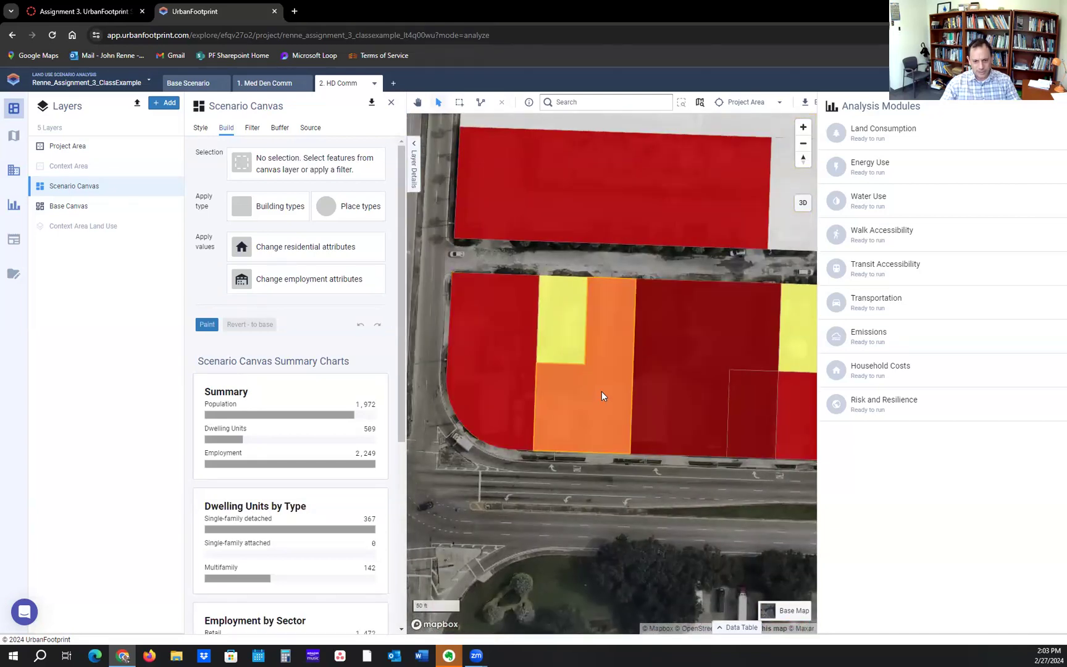
{"action": "left_click", "coordinate": [753, 407]}
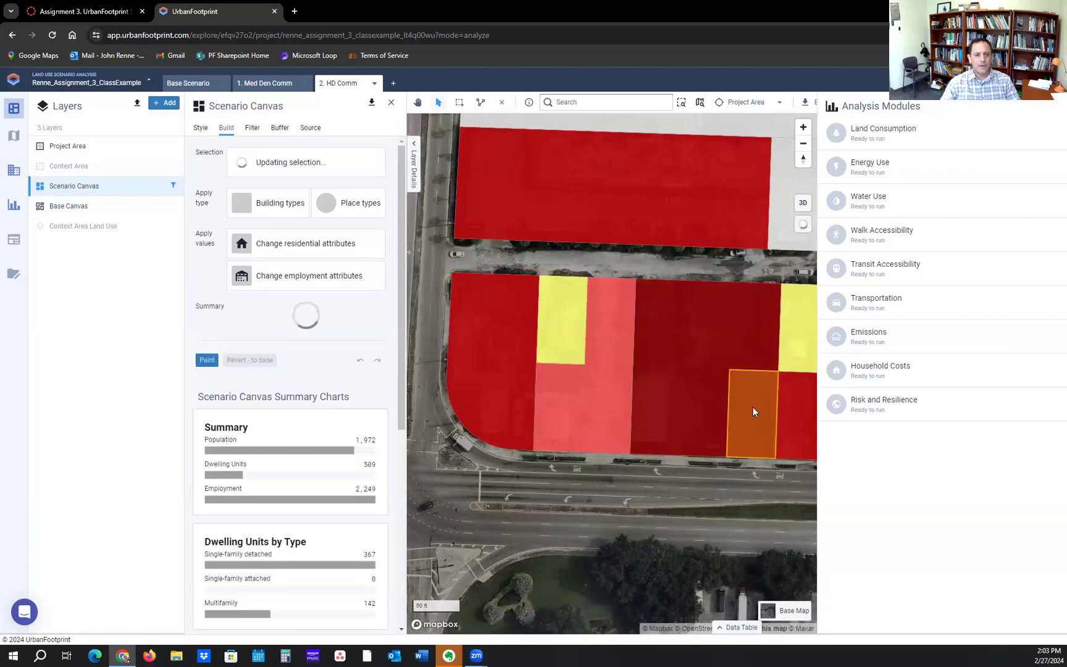
{"action": "left_click", "coordinate": [290, 222]}
{"action": "scroll", "coordinate": [745, 387], "scroll_direction": "down", "scroll_amount": 6}
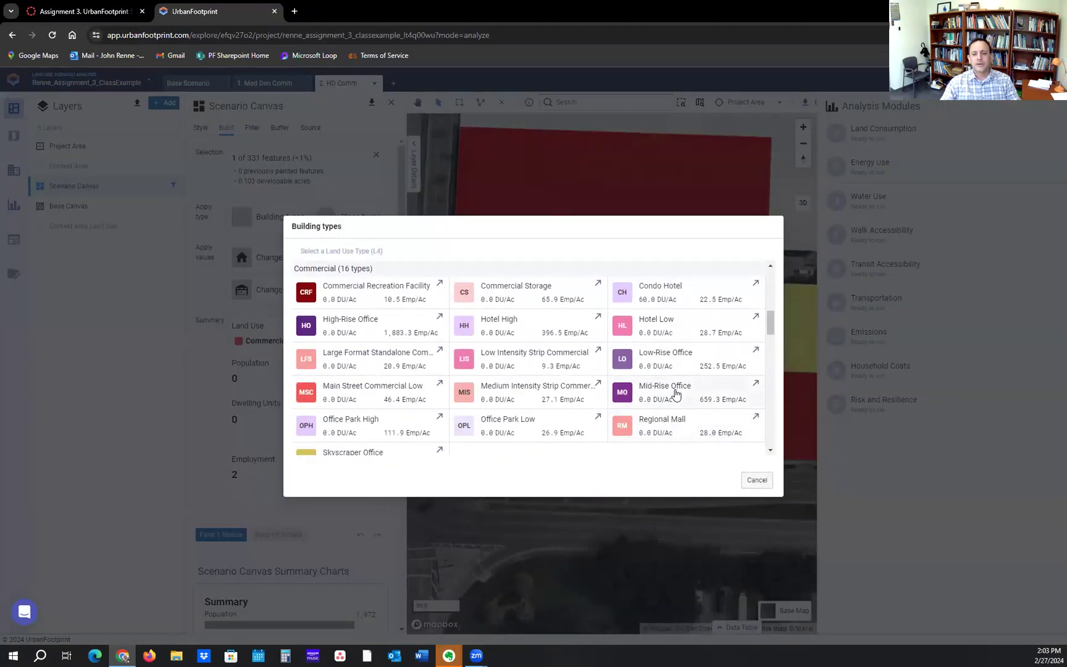
{"action": "left_click", "coordinate": [665, 389]}
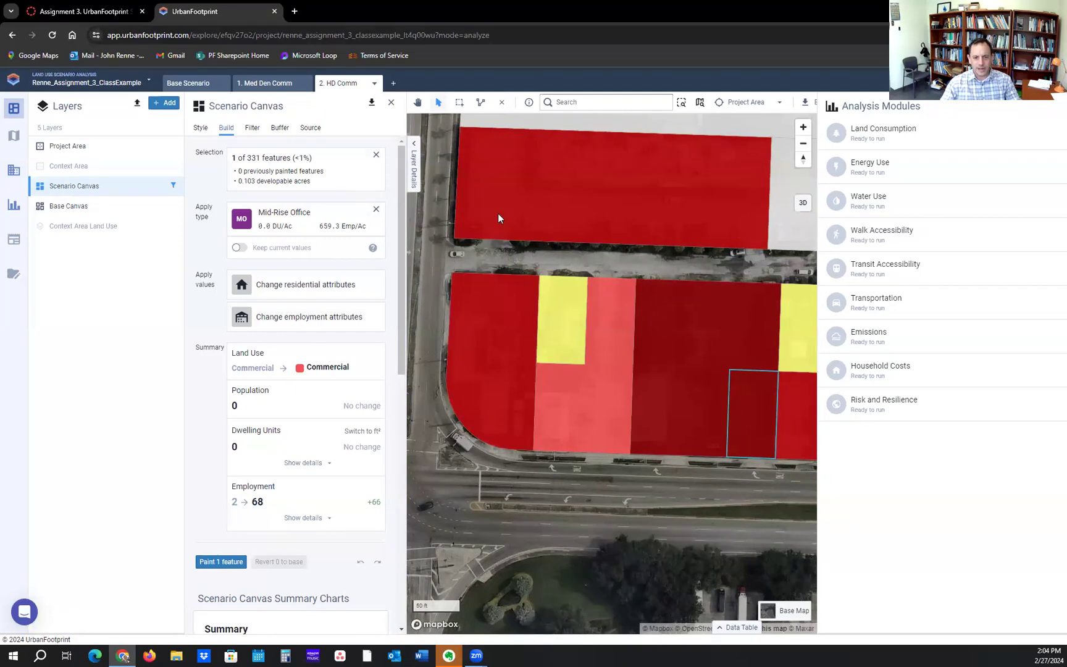
{"action": "left_click", "coordinate": [377, 156]}
{"action": "scroll", "coordinate": [552, 417], "scroll_direction": "down", "scroll_amount": 5}
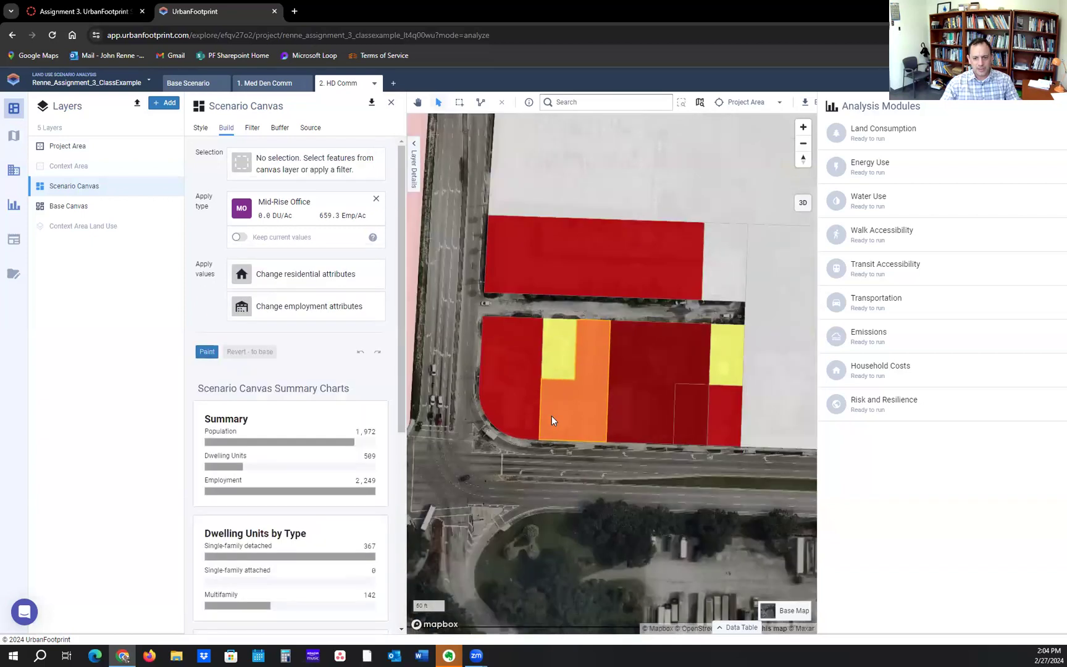
{"action": "scroll", "coordinate": [715, 539], "scroll_direction": "down", "scroll_amount": 5}
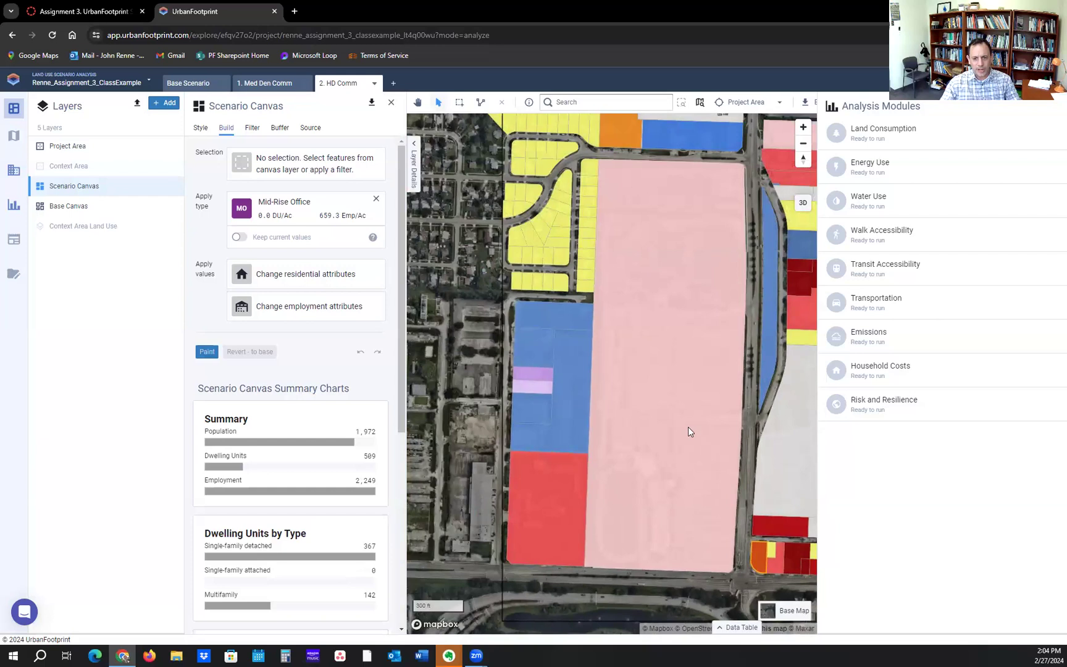
{"action": "left_click_drag", "start_coordinate": [688, 427], "coordinate": [656, 447]}
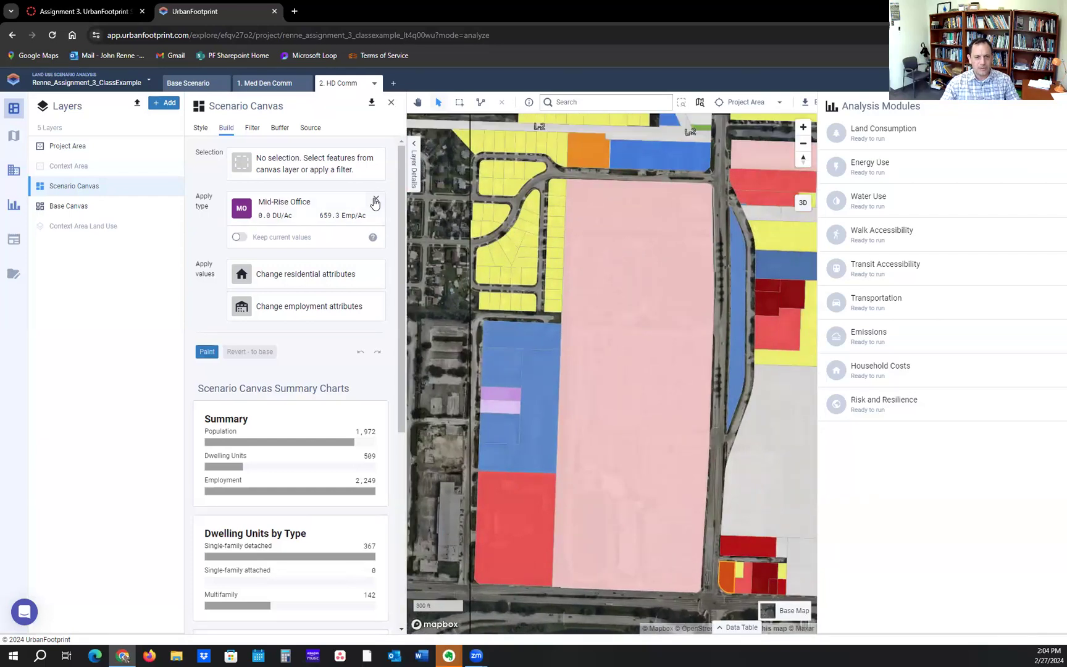
{"action": "left_click", "coordinate": [375, 200]}
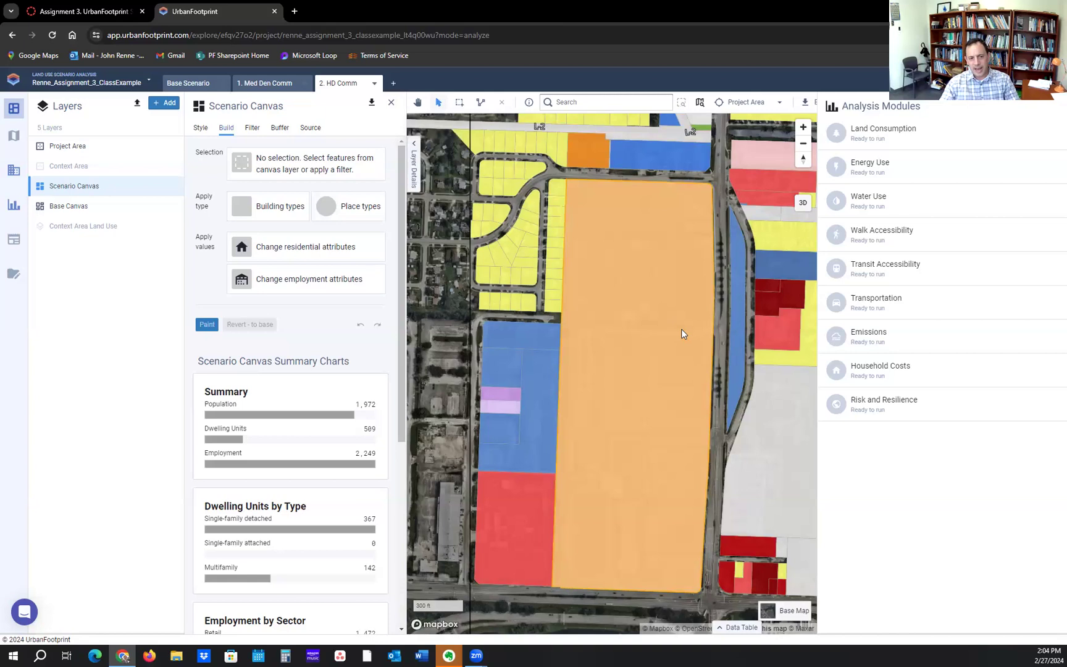
Select the large 47.17-acre parcel and paint it with the Office Focus place type.
{"action": "left_click", "coordinate": [682, 331]}
{"action": "left_click", "coordinate": [330, 217]}
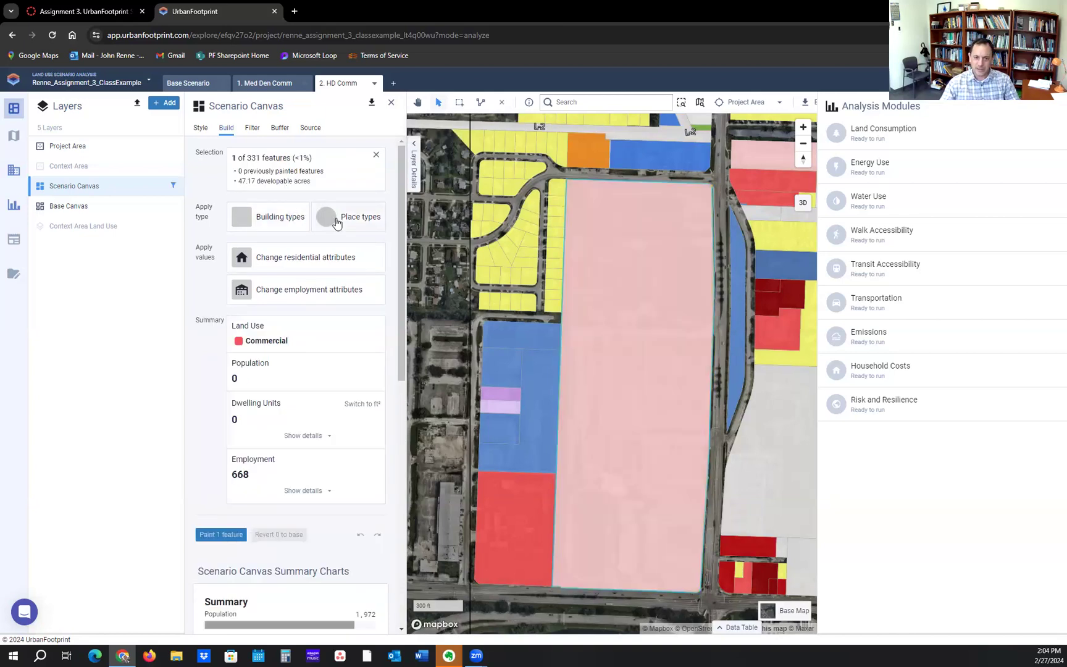
{"action": "scroll", "coordinate": [596, 371], "scroll_direction": "down", "scroll_amount": 4}
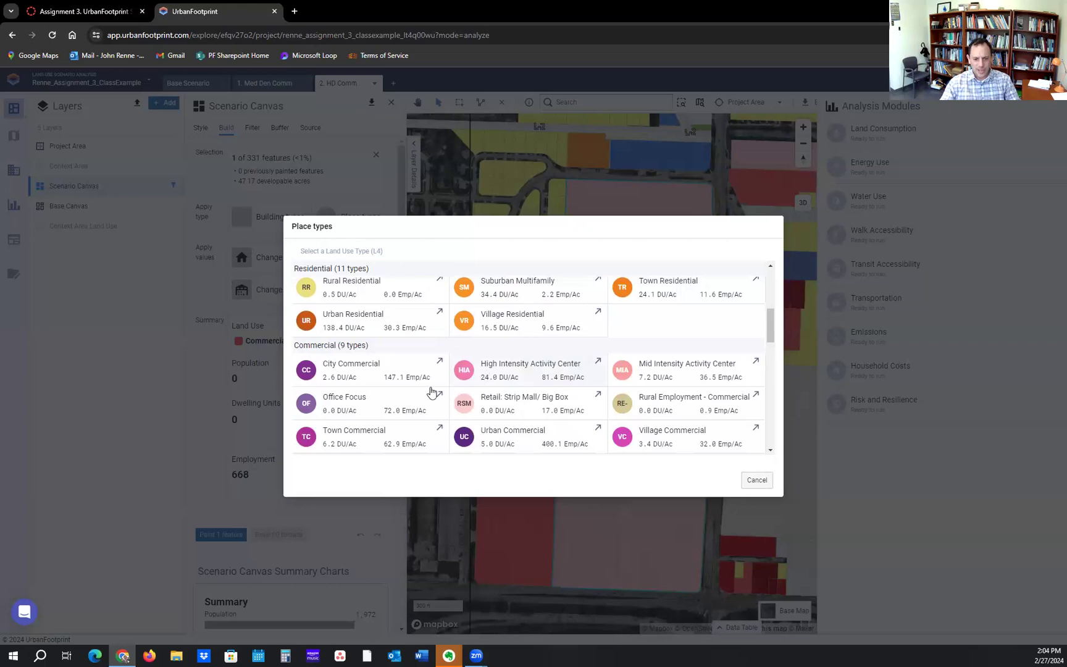
{"action": "left_click", "coordinate": [369, 399]}
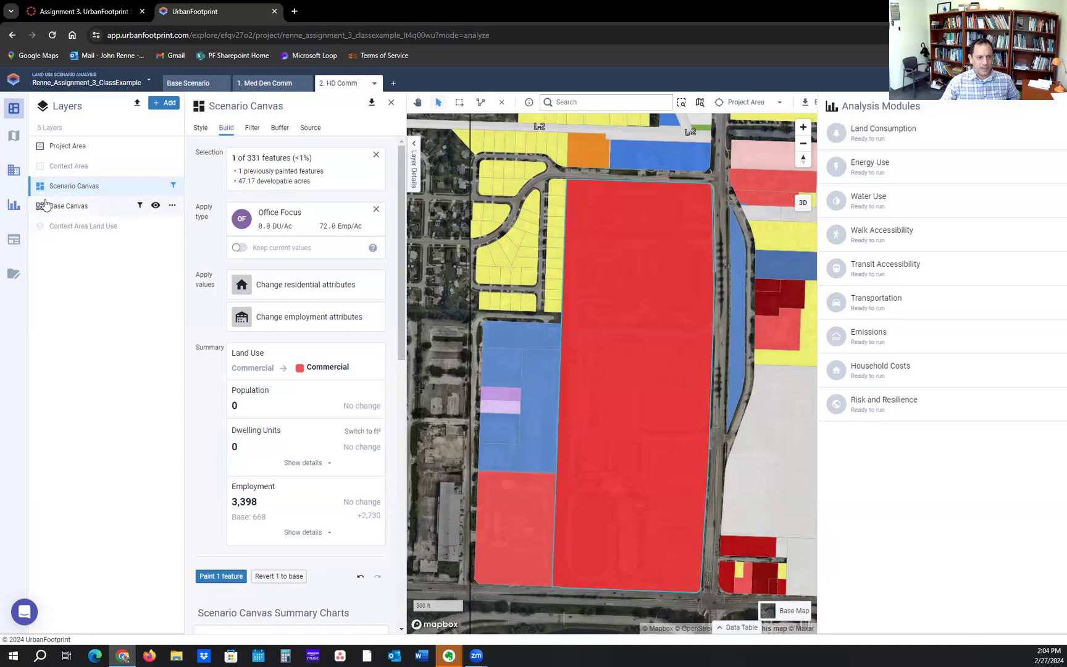
{"action": "left_click", "coordinate": [15, 210]}
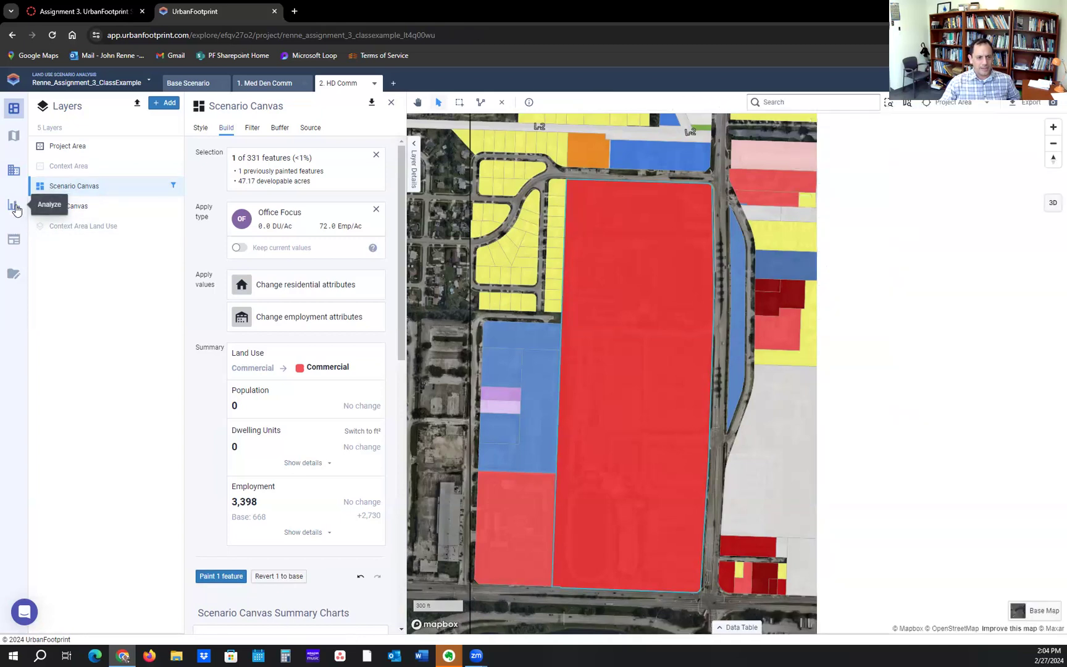
{"action": "left_click", "coordinate": [15, 210]}
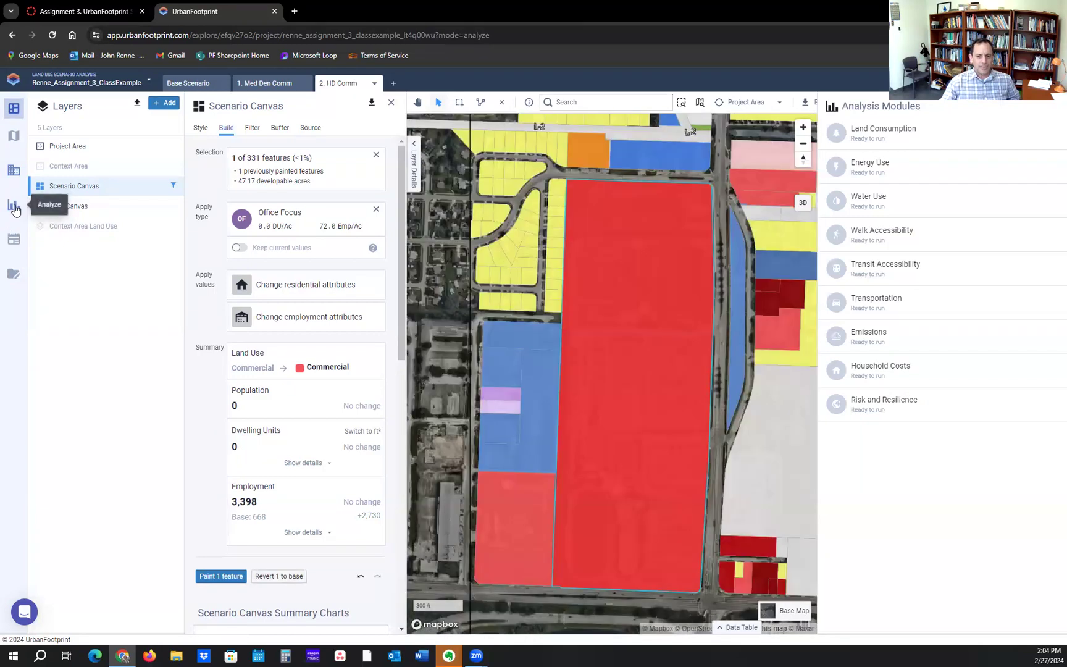
{"action": "left_click", "coordinate": [14, 209]}
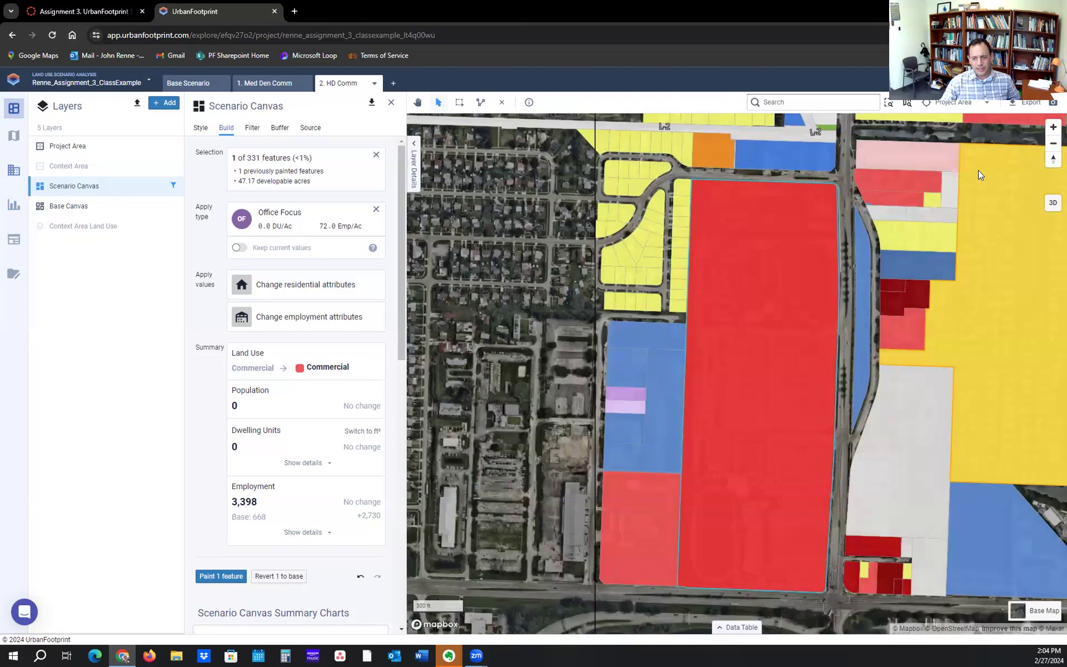
{"action": "left_click", "coordinate": [14, 209]}
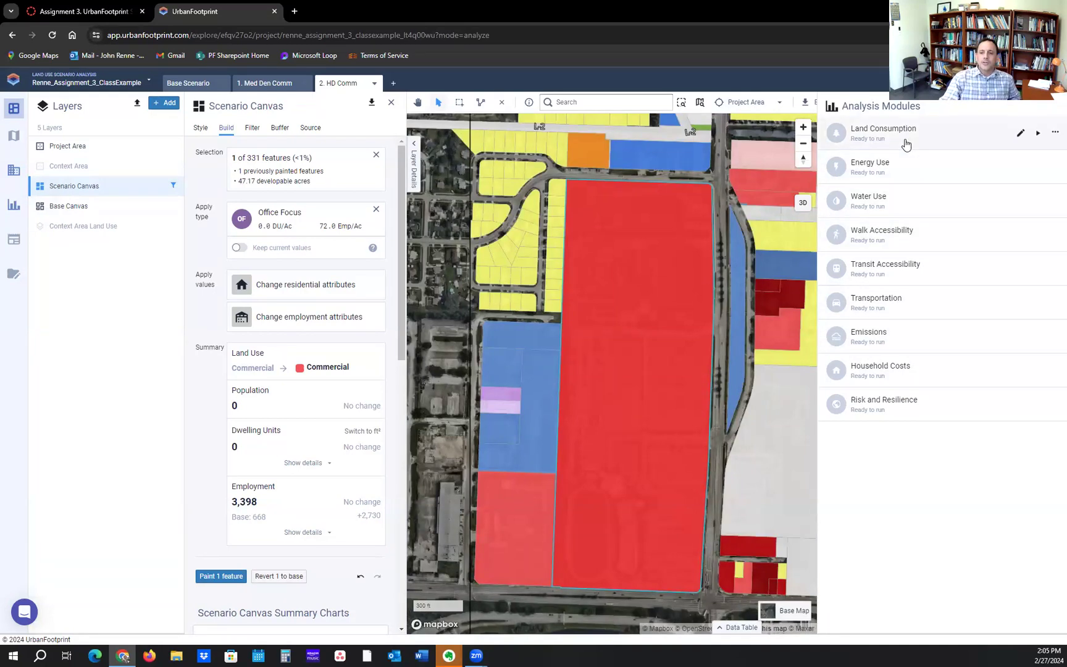
Run all nine analysis modules for scenario "2. HD Comm", from Land Consumption through Risk and Resilience.
{"action": "left_click", "coordinate": [1039, 133]}
{"action": "left_click", "coordinate": [1040, 169]}
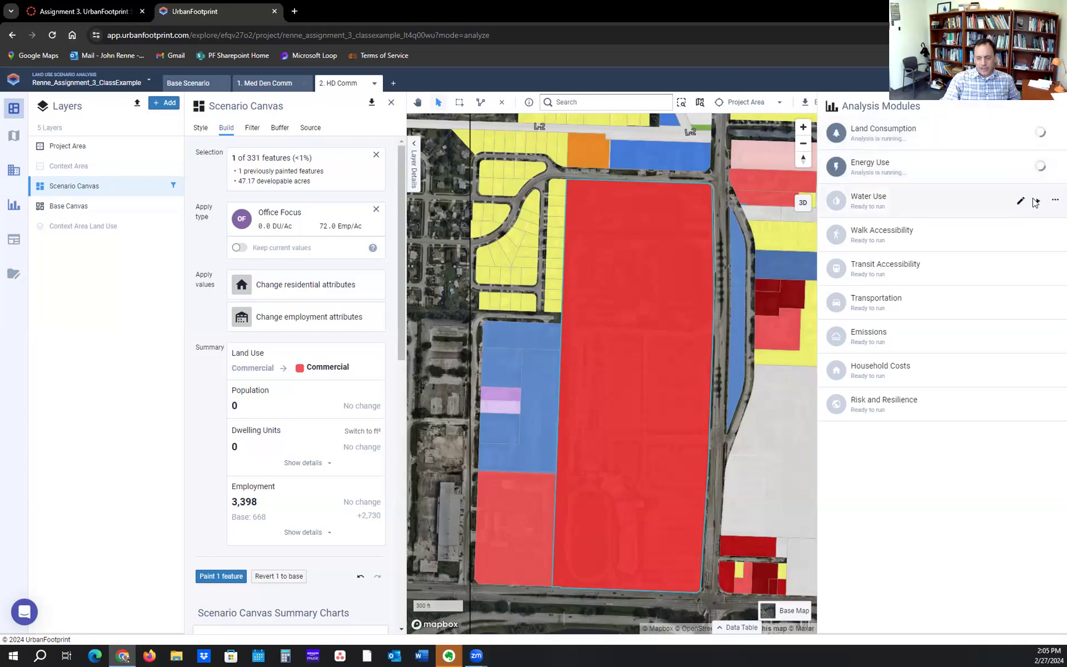
{"action": "left_click", "coordinate": [1038, 203]}
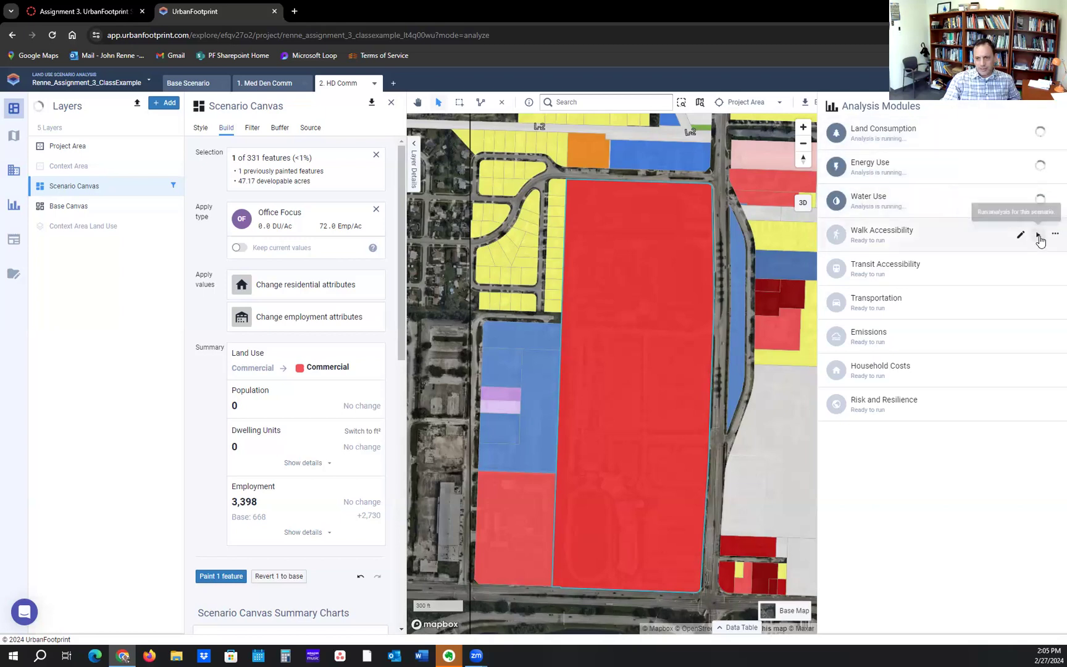
{"action": "left_click", "coordinate": [1039, 234]}
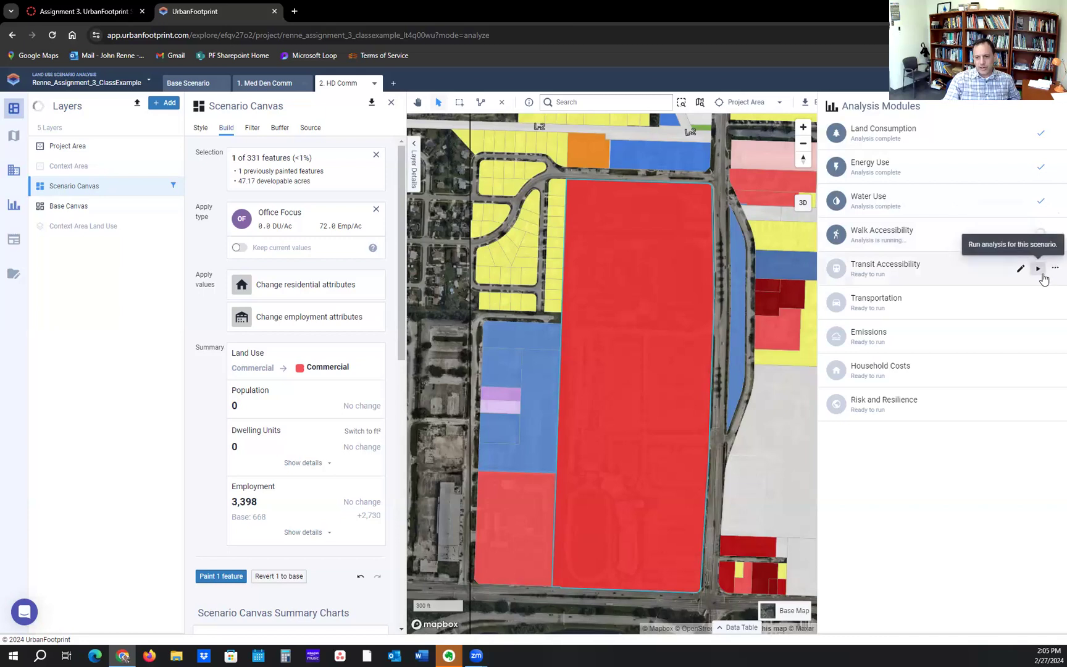
{"action": "left_click", "coordinate": [1041, 268]}
{"action": "left_click", "coordinate": [1041, 303]}
{"action": "left_click", "coordinate": [1039, 338]}
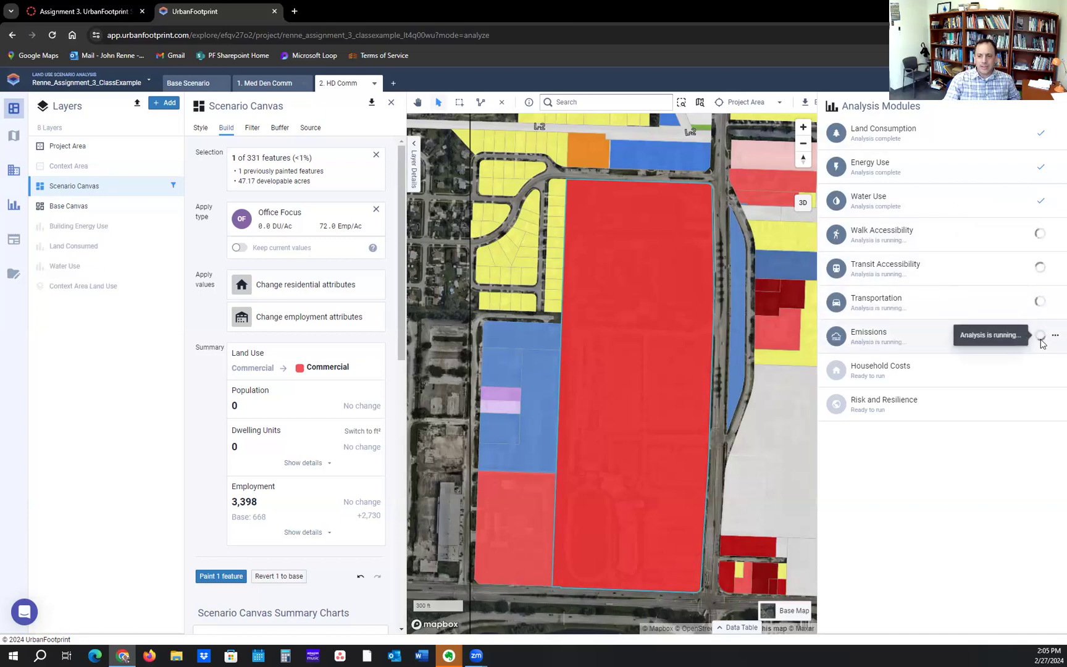
{"action": "left_click", "coordinate": [1038, 371]}
{"action": "left_click", "coordinate": [1038, 406]}
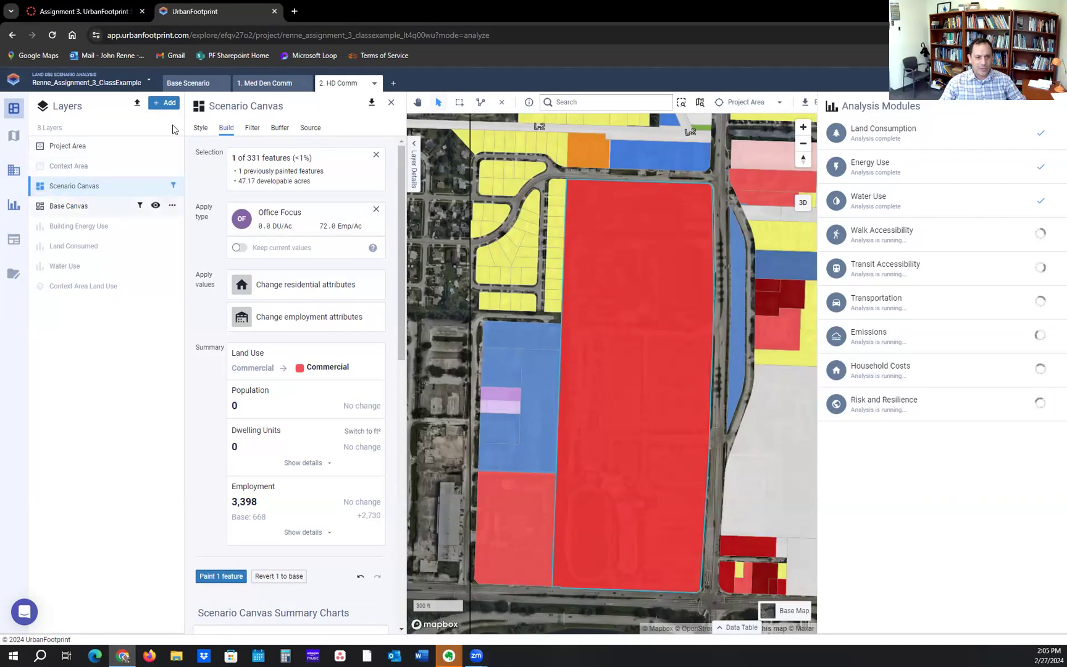
Create a new scenario from the Base Scenario and switch to it.
{"action": "left_click", "coordinate": [393, 86]}
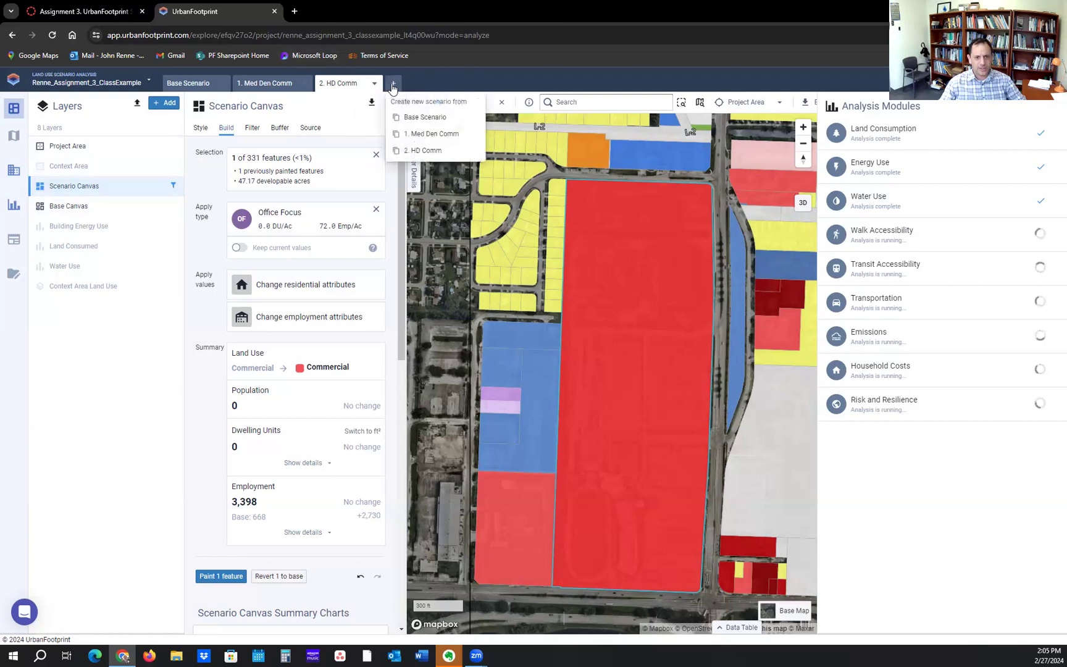
{"action": "left_click", "coordinate": [415, 121]}
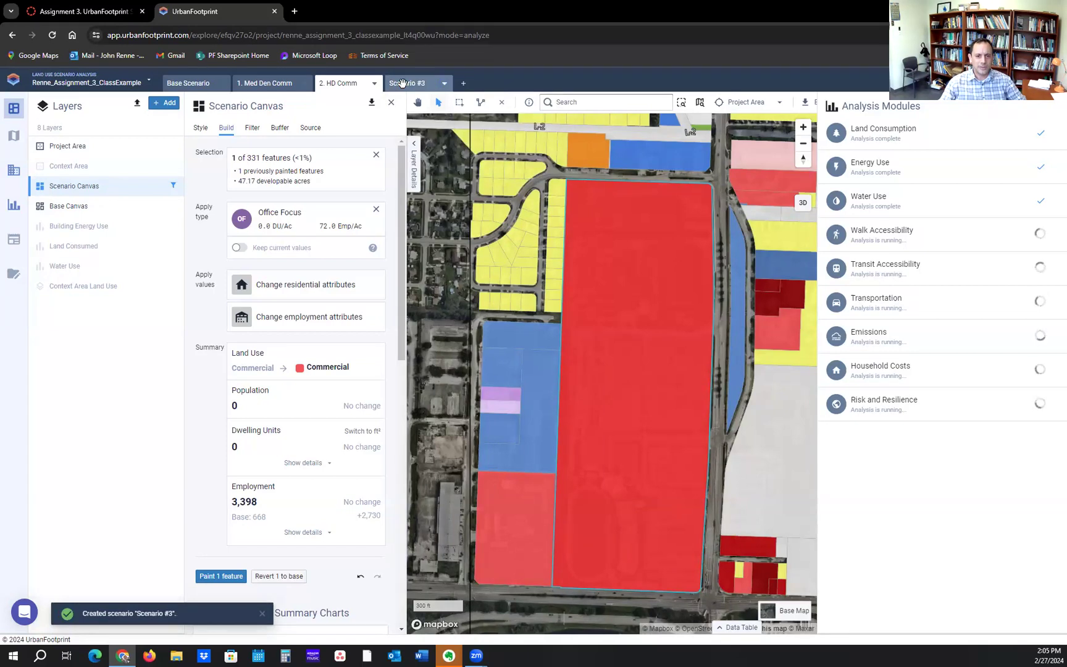
{"action": "left_click", "coordinate": [447, 88]}
Check the scenario list in the Canvas assignment, return to UrbanFootprint, and rename the new scenario "3. MD Res".
{"action": "left_click", "coordinate": [445, 85]}
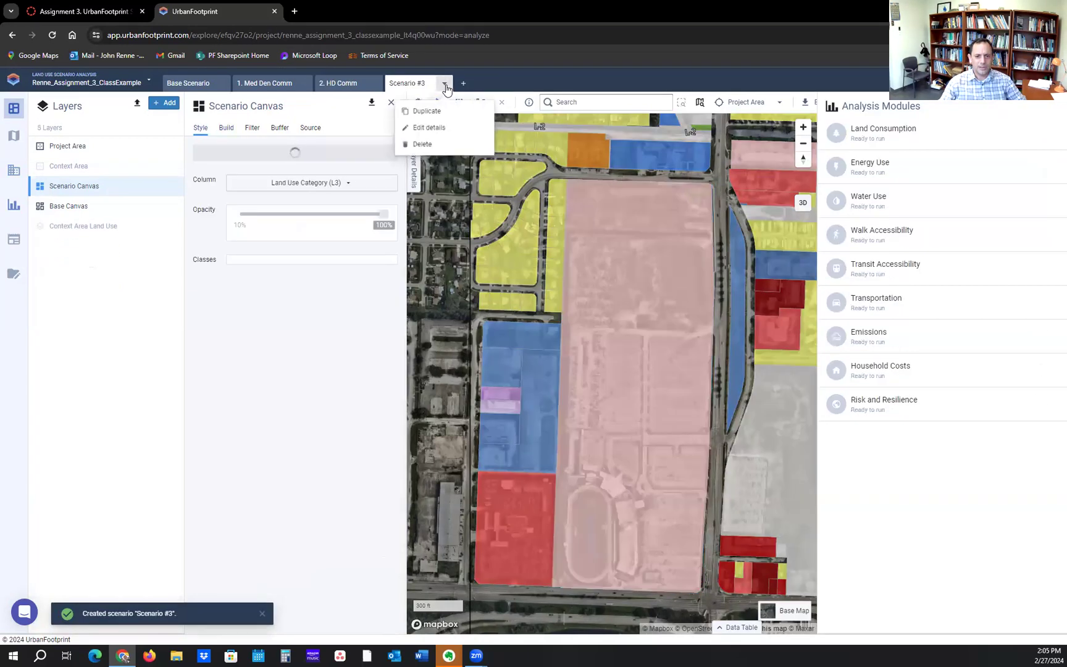
{"action": "left_click", "coordinate": [431, 129]}
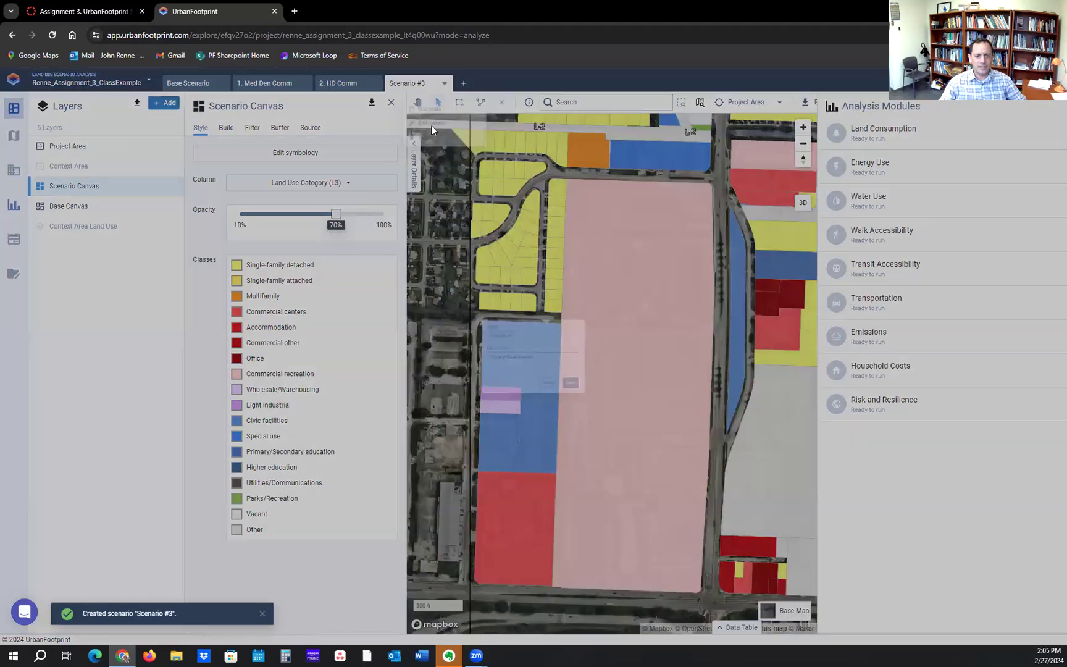
{"action": "left_click", "coordinate": [86, 11]}
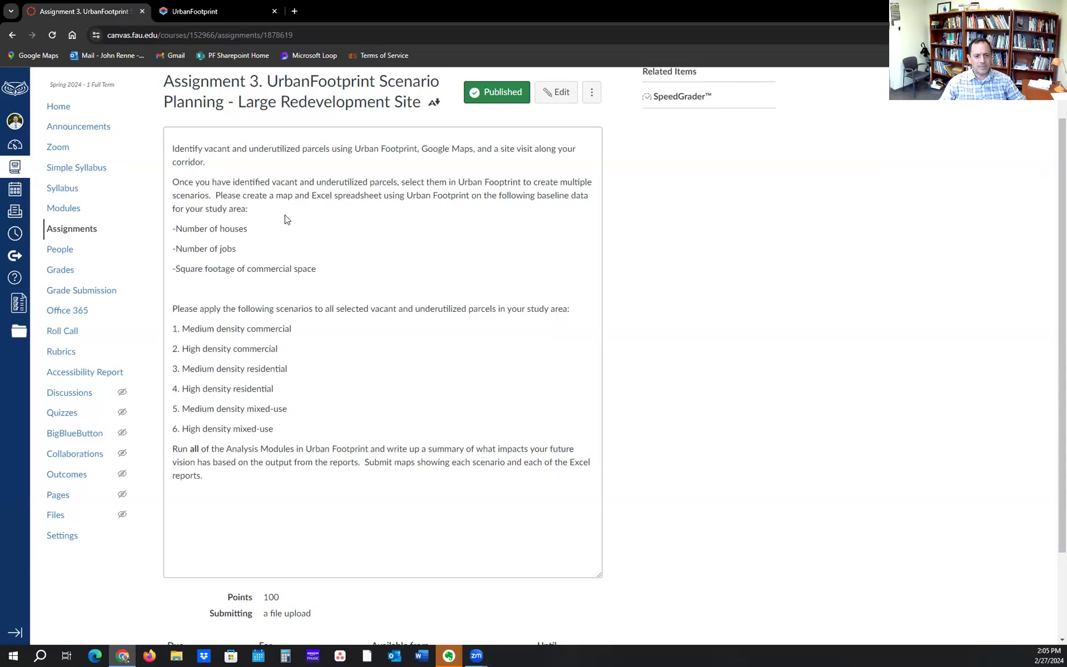
{"action": "left_click", "coordinate": [182, 14]}
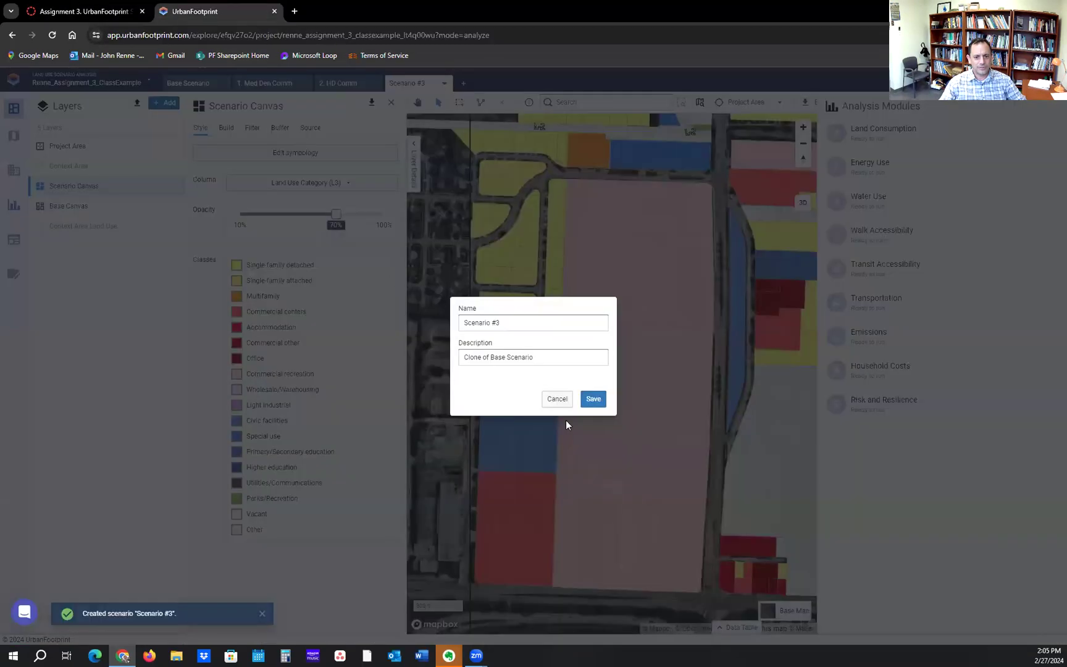
{"action": "left_click_drag", "start_coordinate": [497, 322], "coordinate": [438, 312]}
{"action": "key", "text": "BackSpace"}
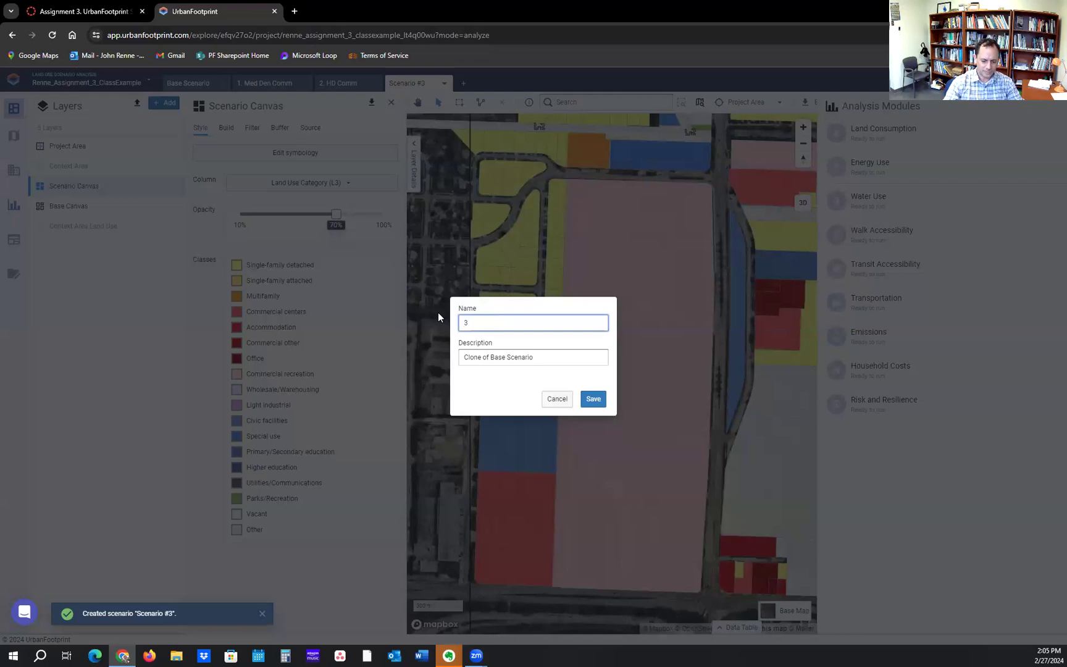
{"action": "type", "text": "."}
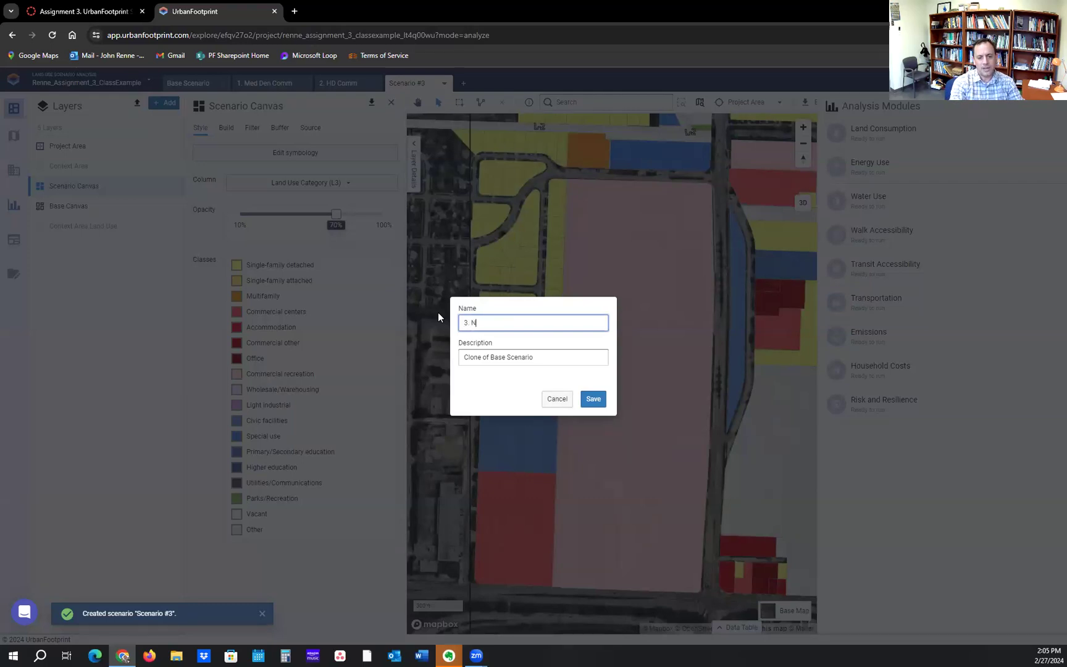
{"action": "type", "text": " MD Res"}
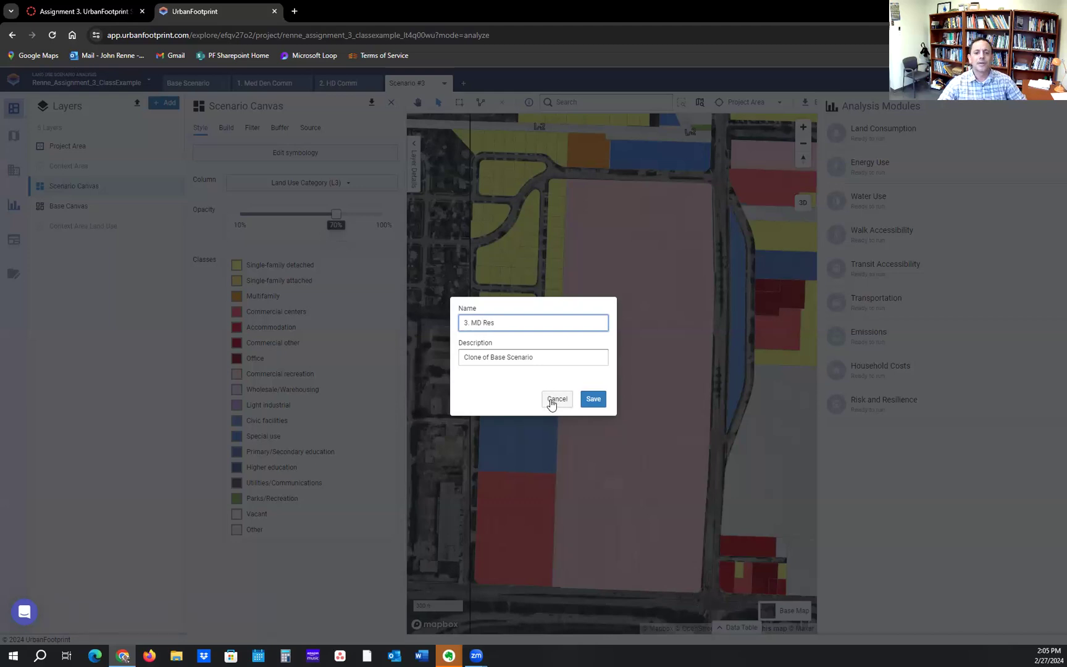
{"action": "left_click", "coordinate": [599, 402]}
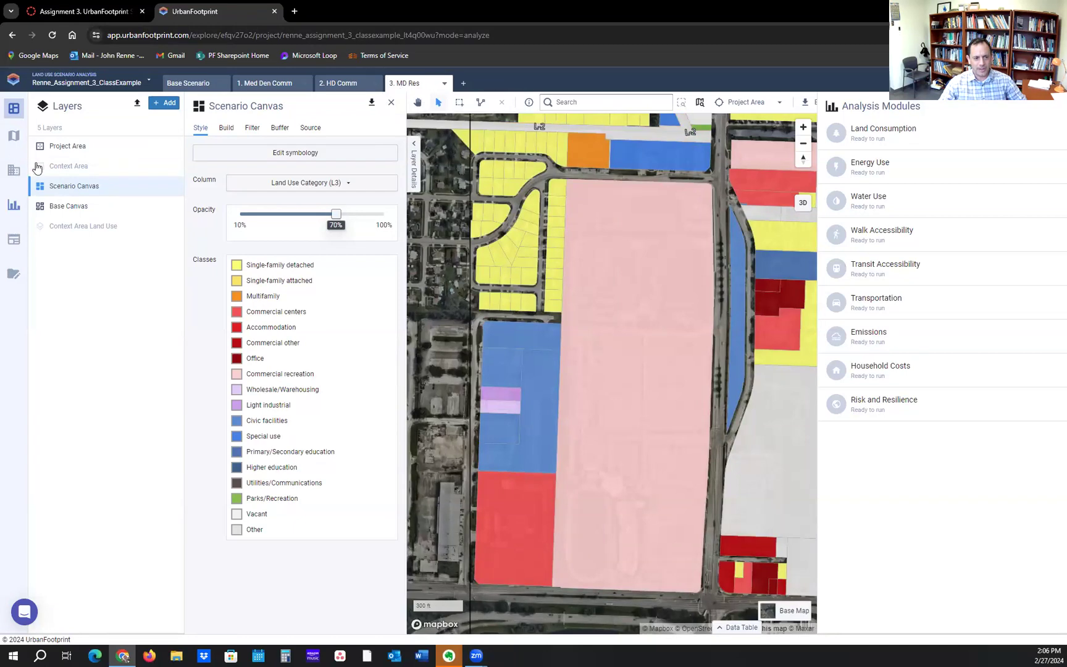
Open the build settings for scenario "3. MD Res", activate point selection, and remove the preset Office Focus place type.
{"action": "left_click", "coordinate": [9, 172]}
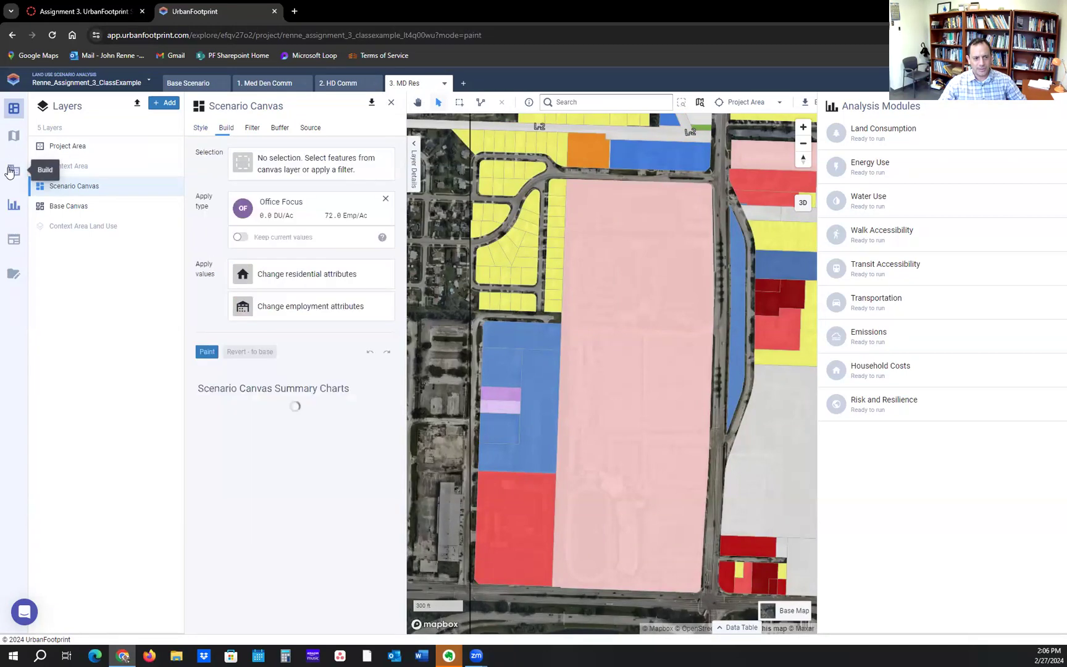
{"action": "left_click", "coordinate": [669, 301]}
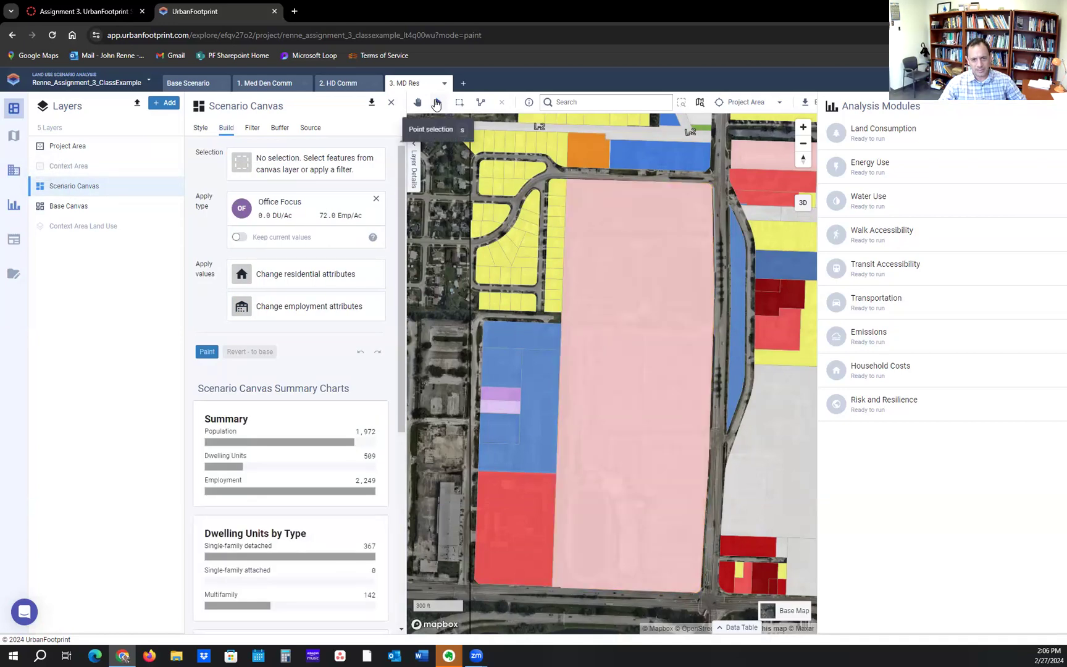
{"action": "left_click", "coordinate": [436, 102]}
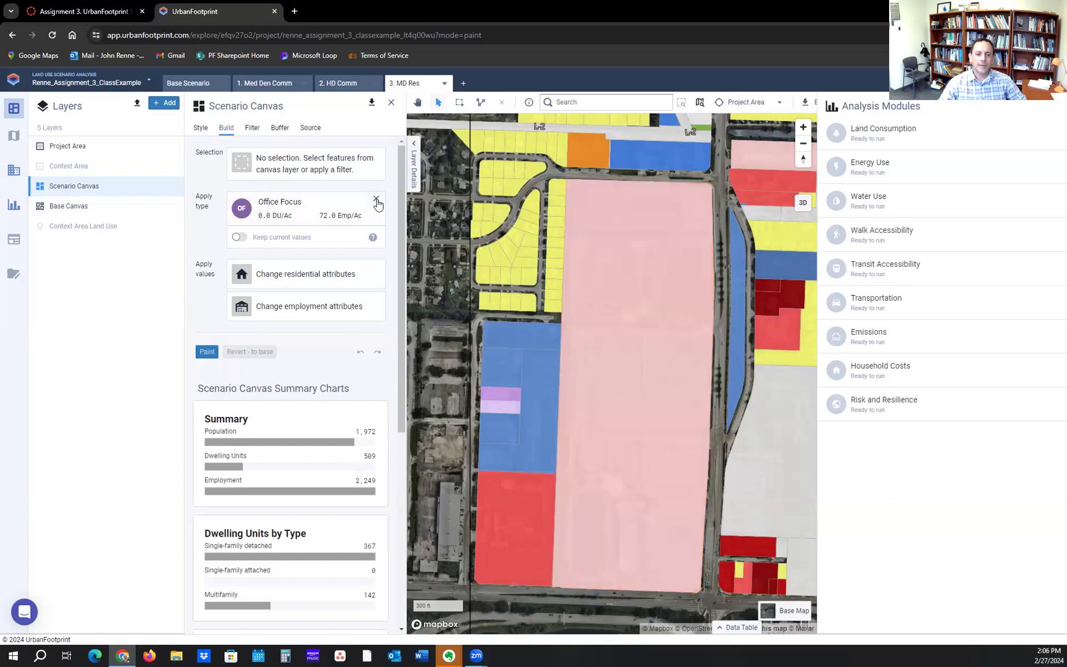
{"action": "left_click", "coordinate": [376, 199]}
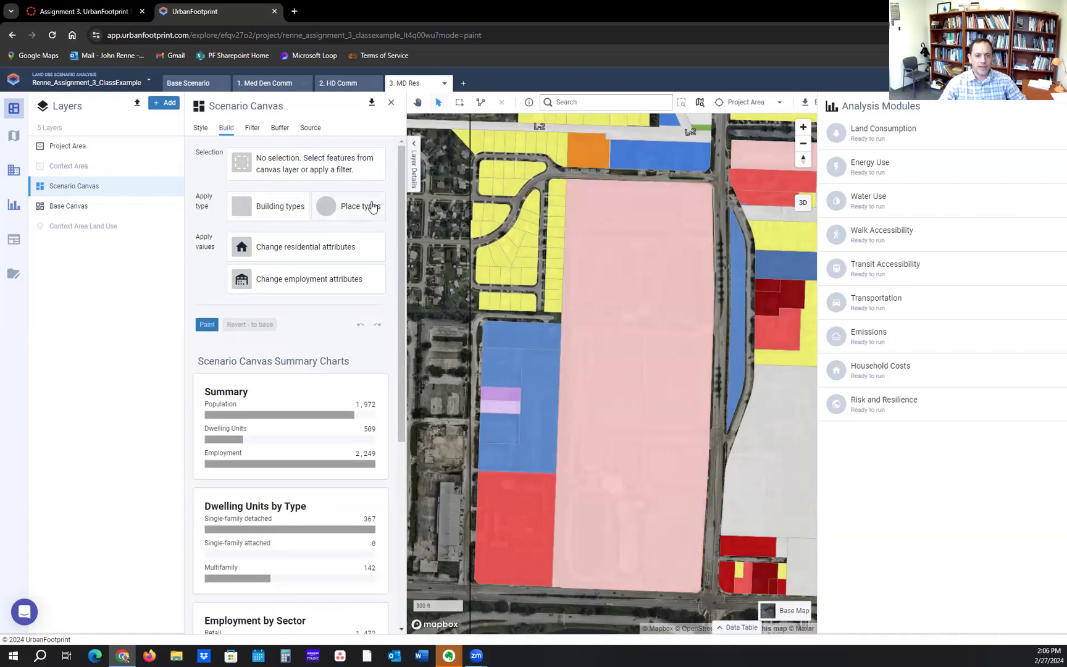
Choose the Town Residential place type as the type to apply in scenario "3. MD Res".
{"action": "left_click", "coordinate": [372, 206]}
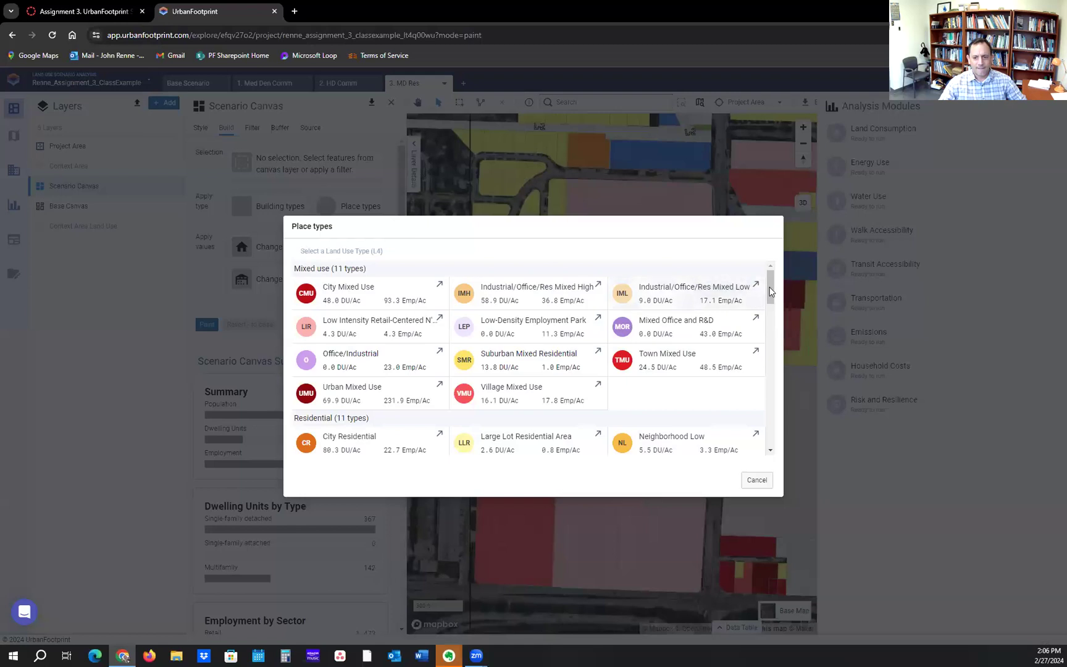
{"action": "left_click_drag", "start_coordinate": [775, 293], "coordinate": [775, 315]}
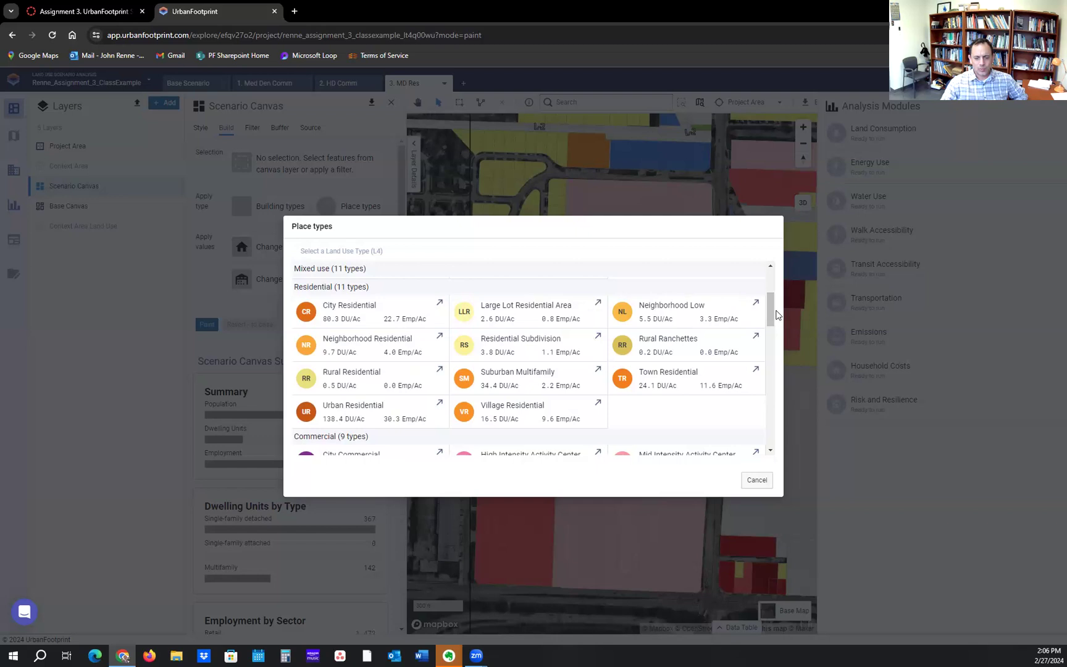
{"action": "left_click", "coordinate": [691, 385]}
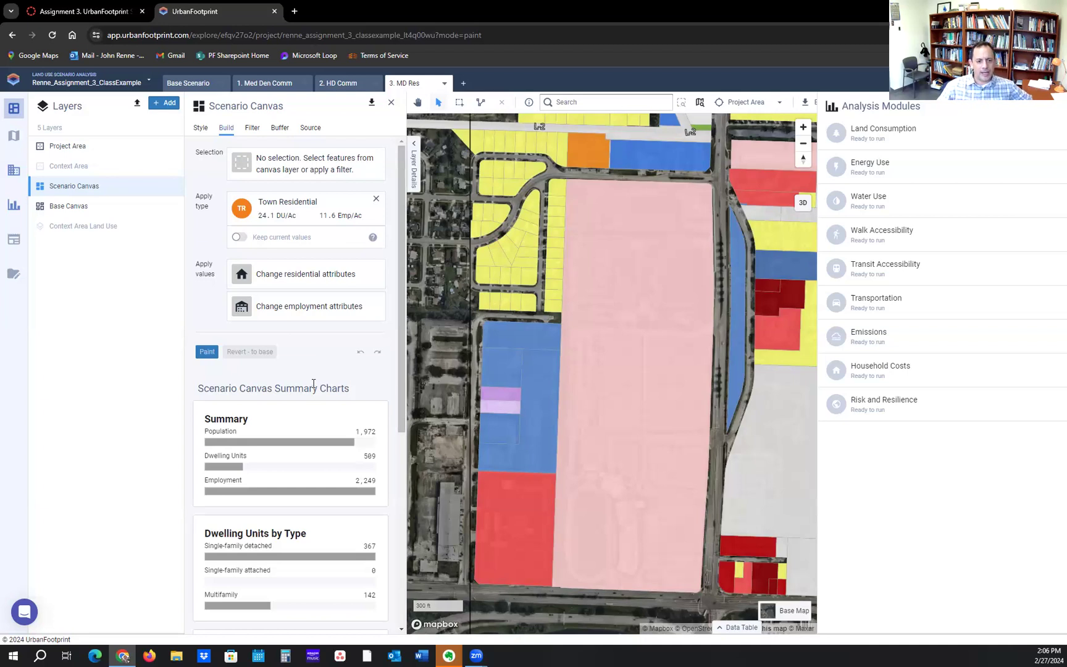
Try to select the large commercial recreation parcel with point selection.
{"action": "scroll", "coordinate": [314, 384], "scroll_direction": "down", "scroll_amount": 4}
{"action": "scroll", "coordinate": [314, 384], "scroll_direction": "up", "scroll_amount": 4}
{"action": "left_click", "coordinate": [645, 357]}
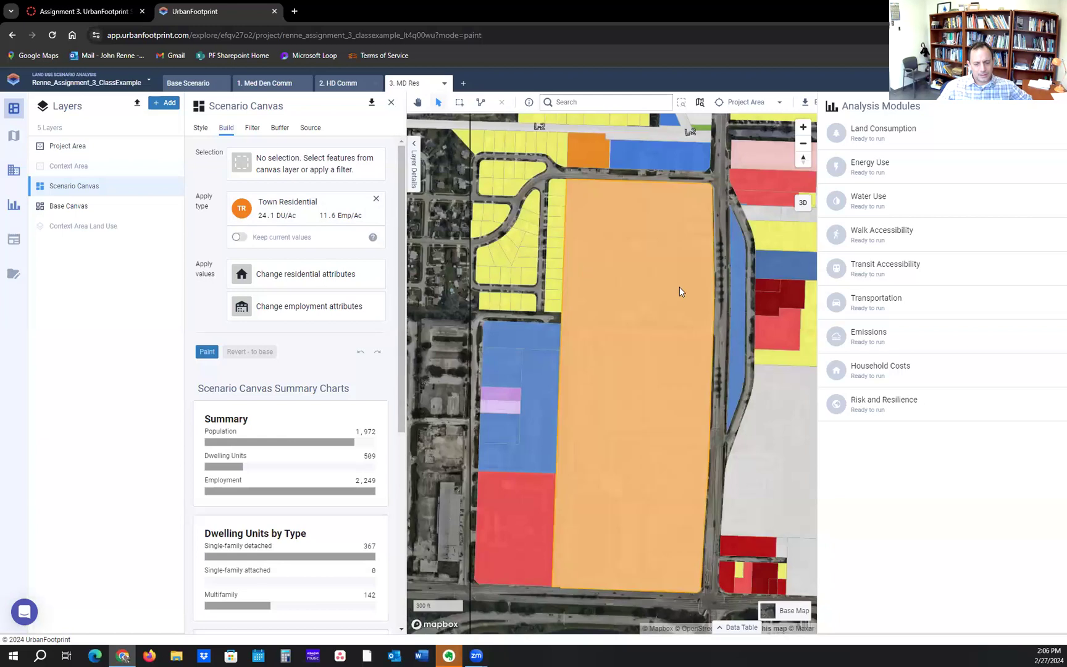
{"action": "scroll", "coordinate": [260, 429], "scroll_direction": "down", "scroll_amount": 5}
{"action": "scroll", "coordinate": [260, 429], "scroll_direction": "up", "scroll_amount": 5}
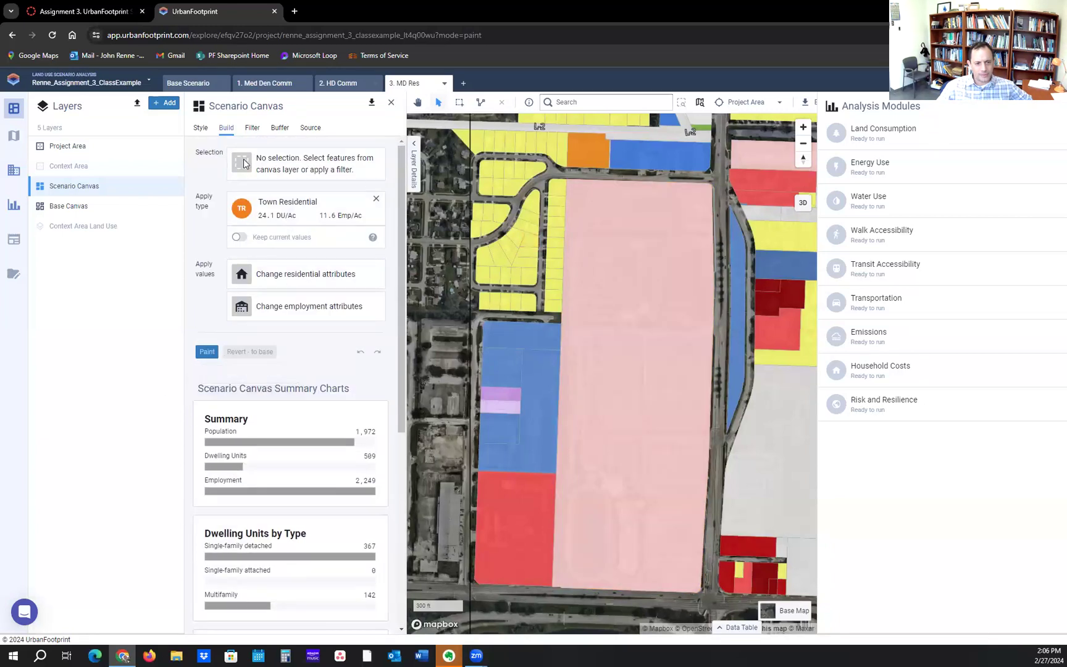
{"action": "left_click", "coordinate": [623, 297]}
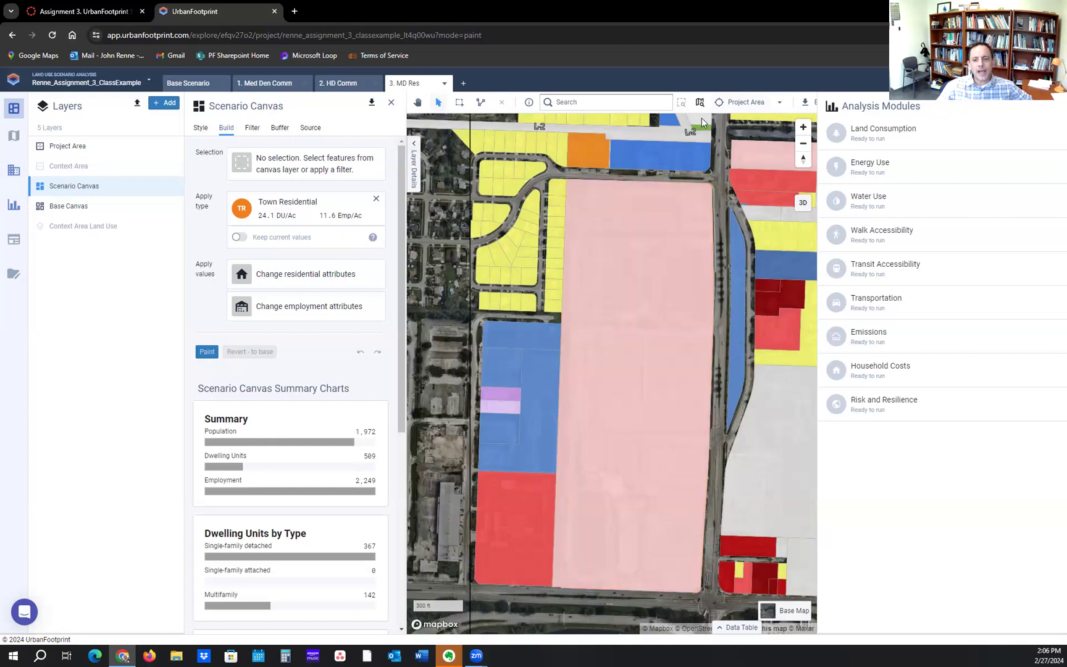
{"action": "left_click", "coordinate": [653, 250]}
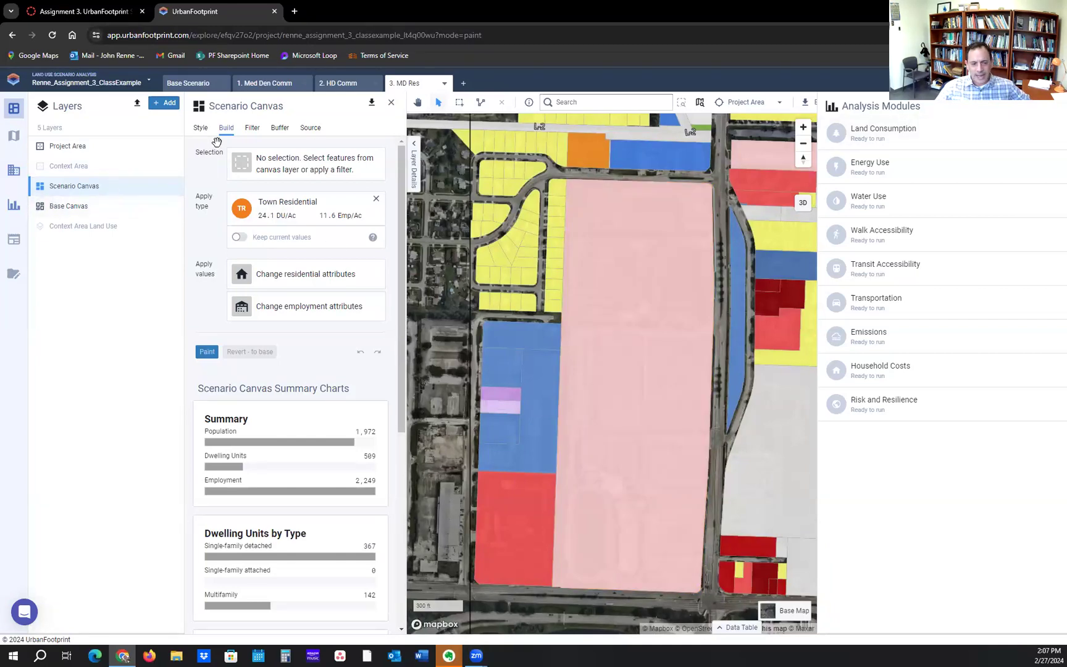
Hide the analysis modules, then select the large commercial recreation parcel with a rectangular selection and paint it as Town Residential.
{"action": "left_click", "coordinate": [14, 210]}
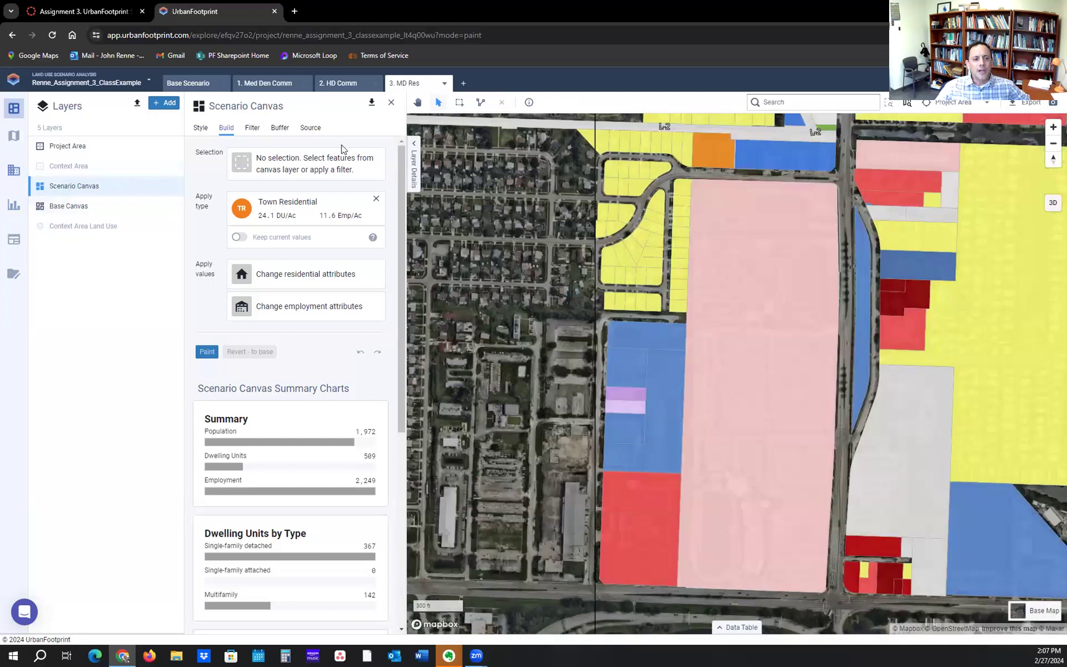
{"action": "left_click", "coordinate": [15, 173]}
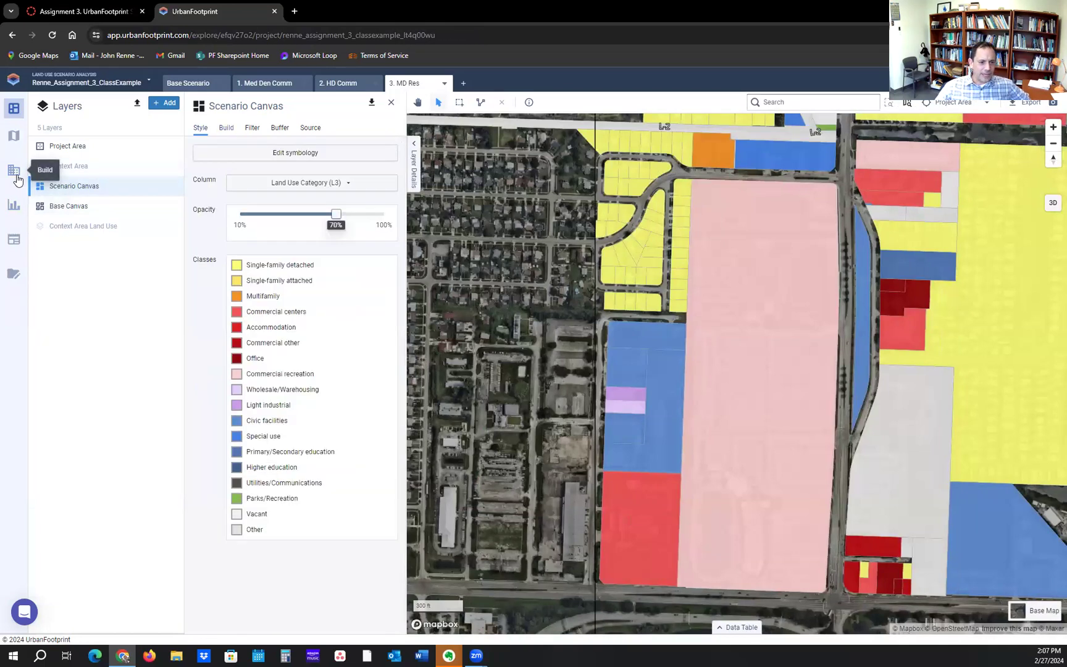
{"action": "left_click", "coordinate": [16, 178]}
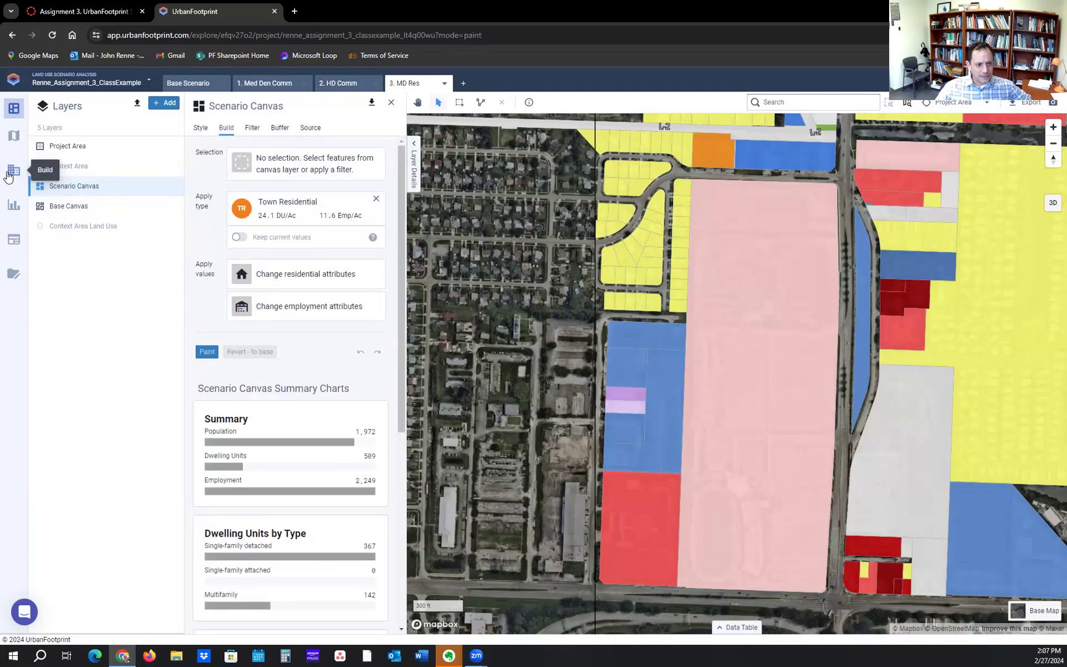
{"action": "left_click", "coordinate": [438, 104]}
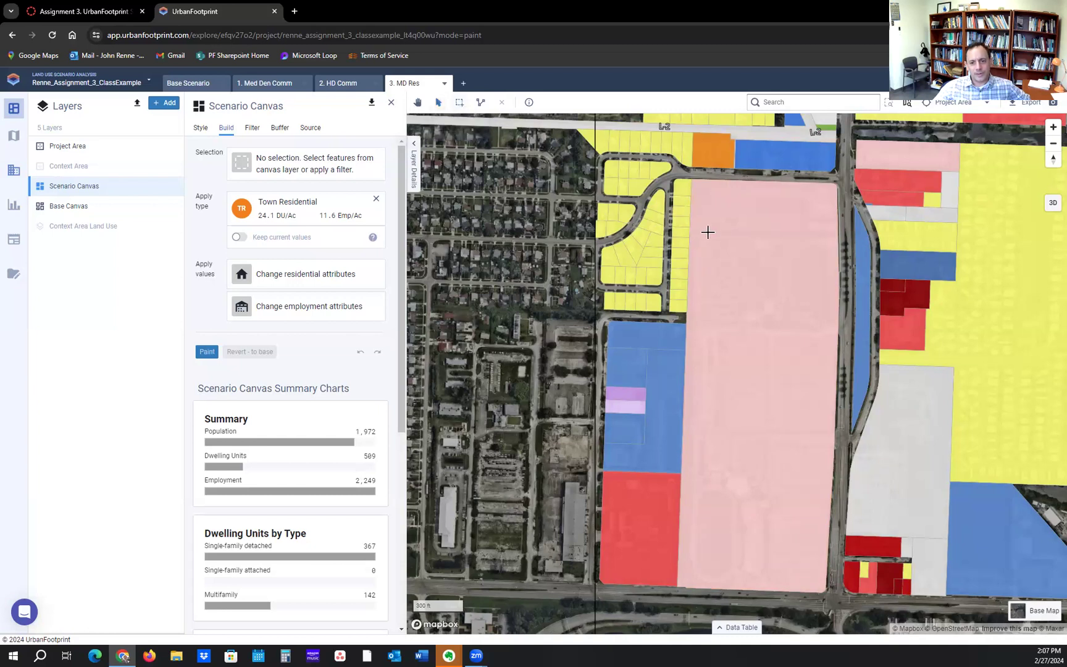
{"action": "left_click_drag", "start_coordinate": [706, 189], "coordinate": [809, 464]}
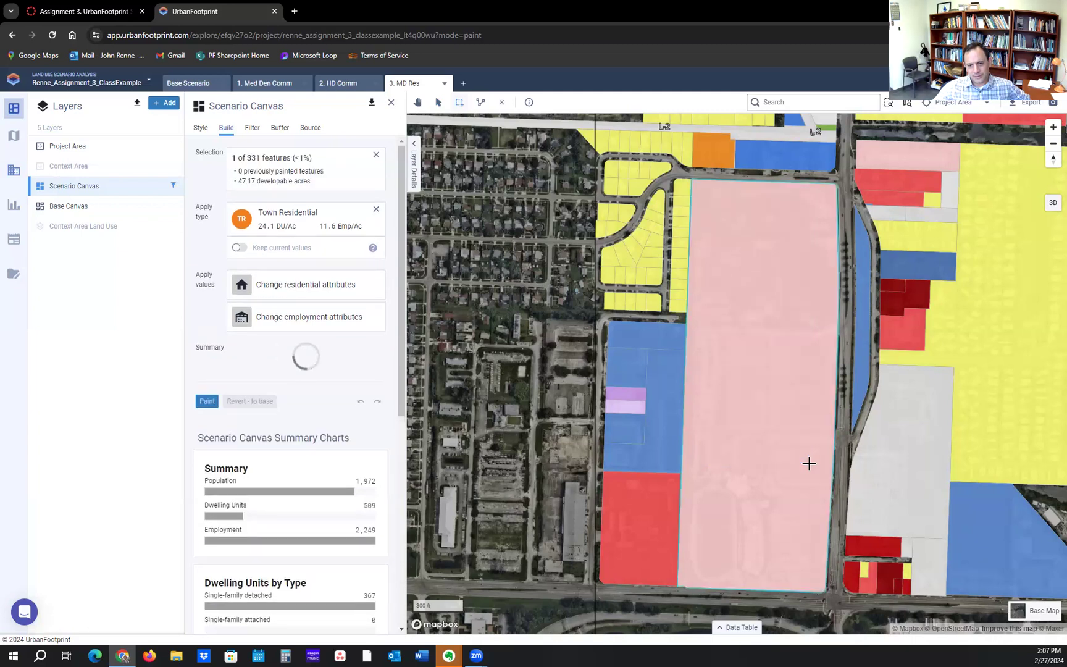
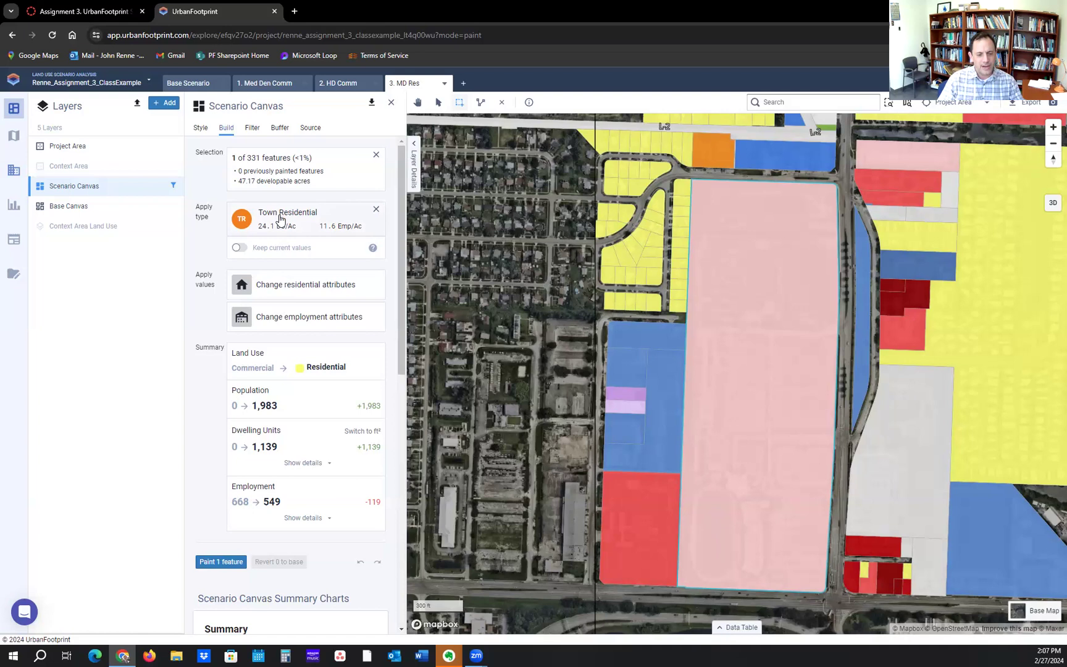
{"action": "left_click", "coordinate": [210, 562]}
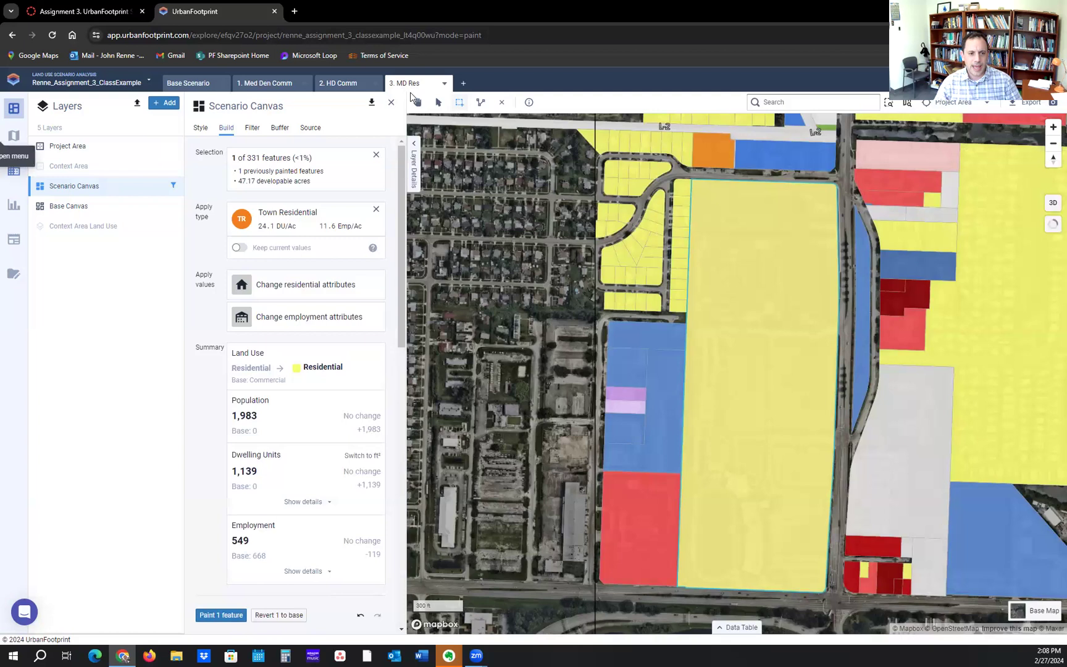
Run all nine analysis modules for scenario "3. MD Res", from Land Consumption through Risk and Resilience.
{"action": "left_click", "coordinate": [14, 206]}
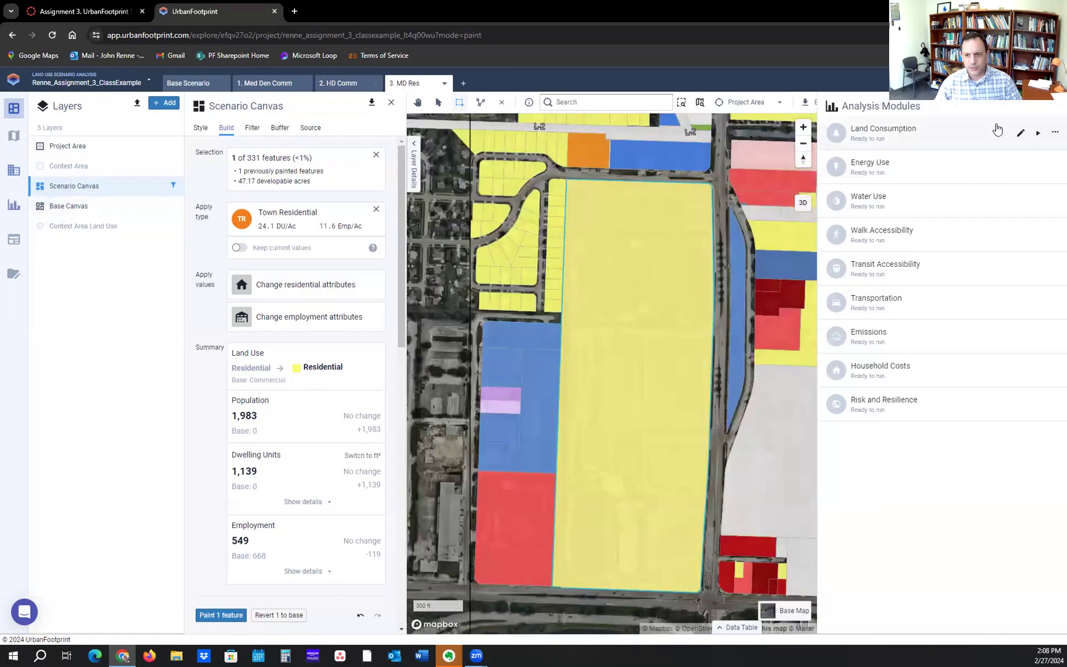
{"action": "left_click", "coordinate": [1041, 132]}
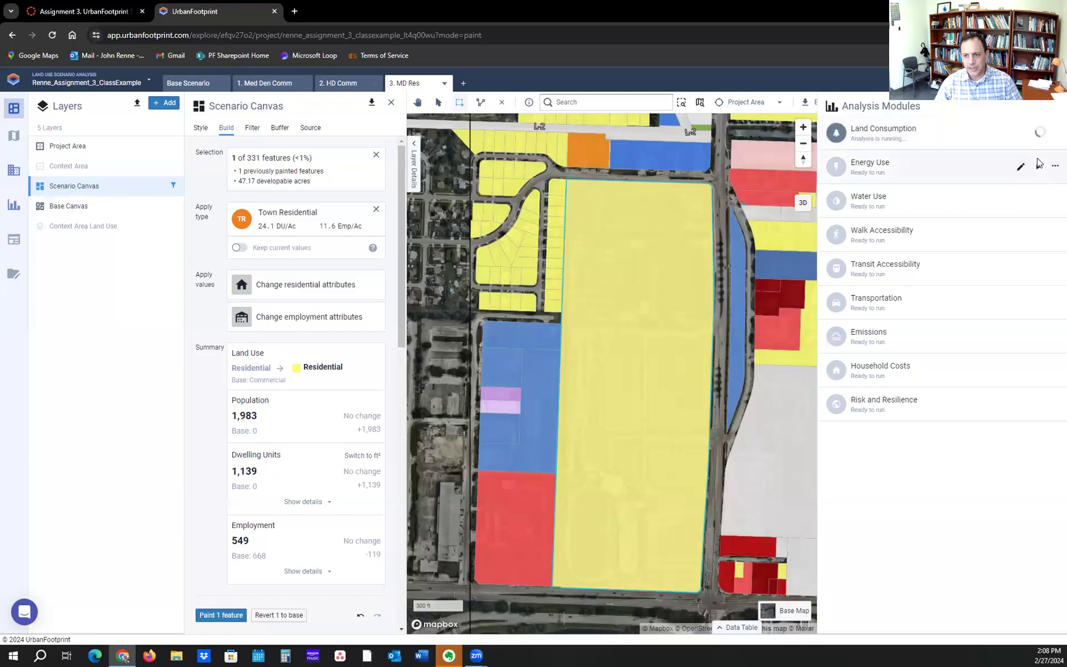
{"action": "left_click", "coordinate": [1040, 166]}
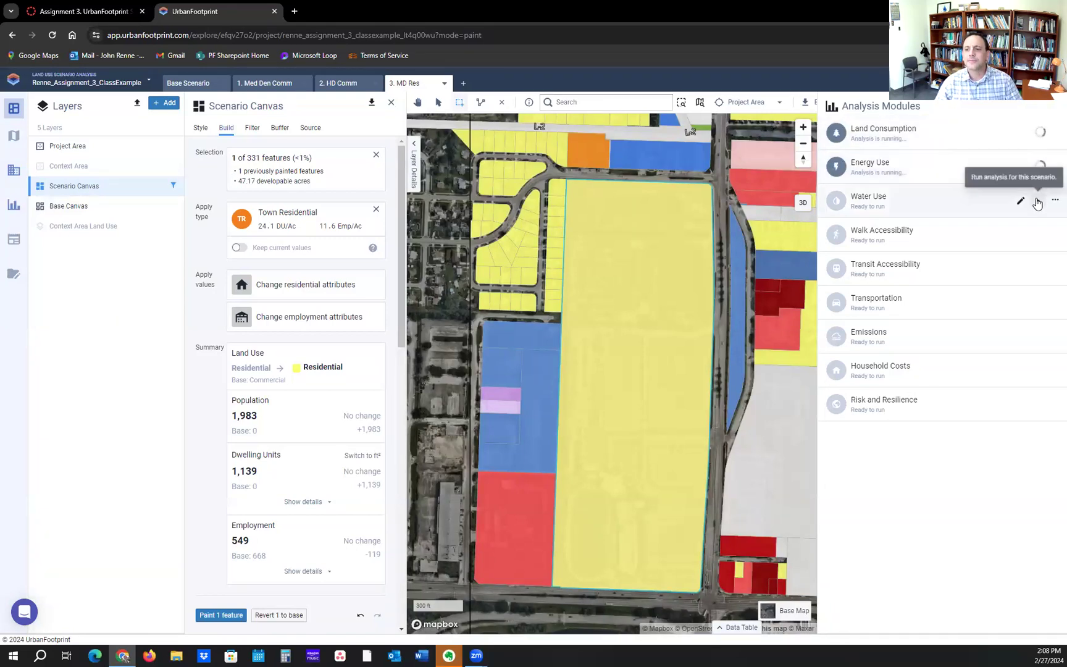
{"action": "left_click", "coordinate": [1039, 198]}
{"action": "left_click", "coordinate": [1041, 233]}
{"action": "left_click", "coordinate": [1040, 267]}
{"action": "left_click", "coordinate": [1040, 304]}
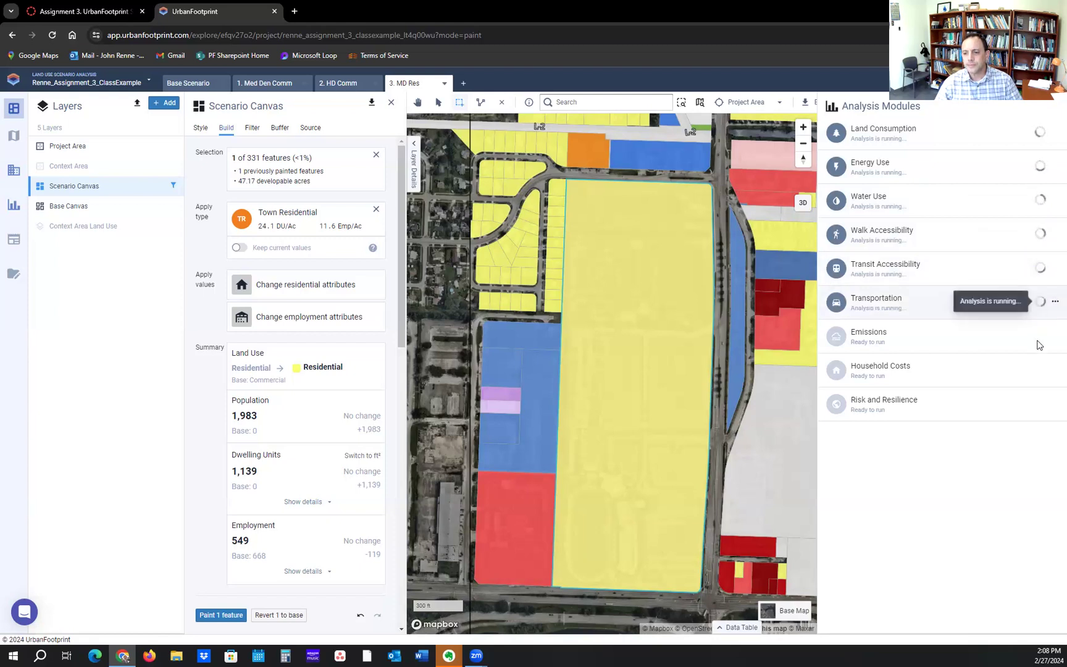
{"action": "left_click", "coordinate": [1039, 336]}
{"action": "left_click", "coordinate": [1038, 371]}
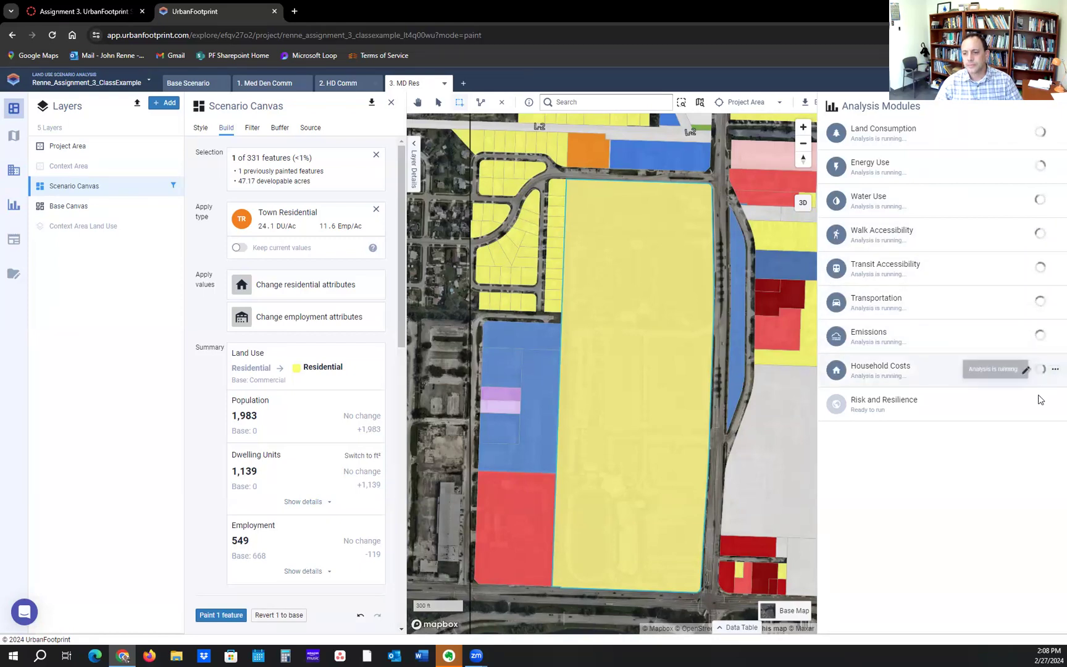
{"action": "left_click", "coordinate": [1040, 404]}
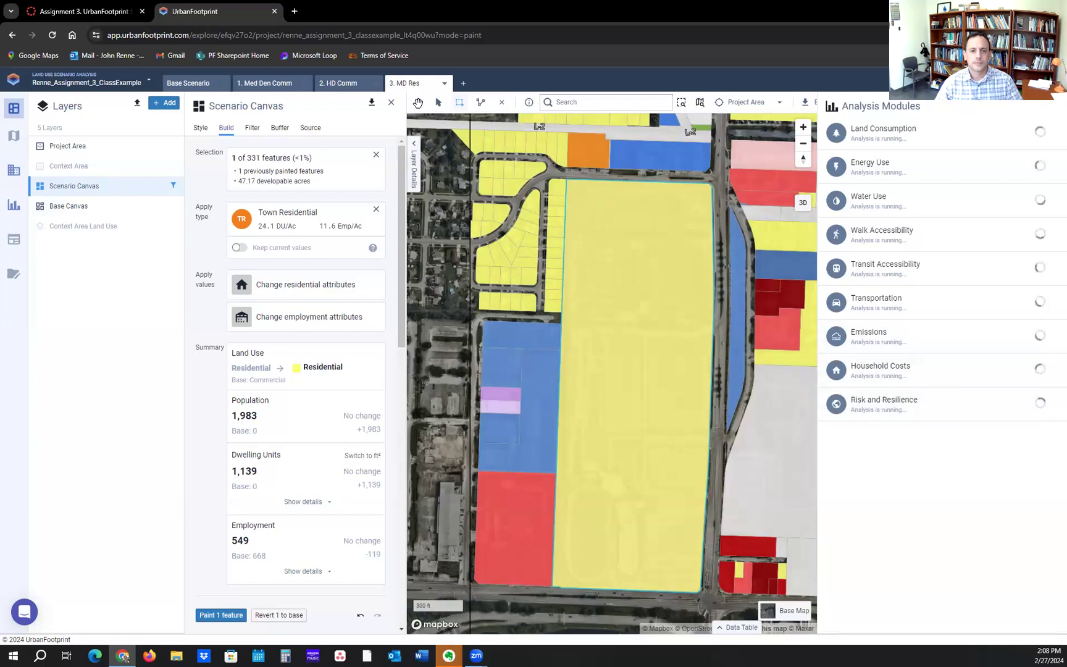
Create another scenario from the Base Scenario, check the scenario list in the Canvas assignment, and switch to the new scenario in UrbanFootprint.
{"action": "left_click", "coordinate": [464, 85]}
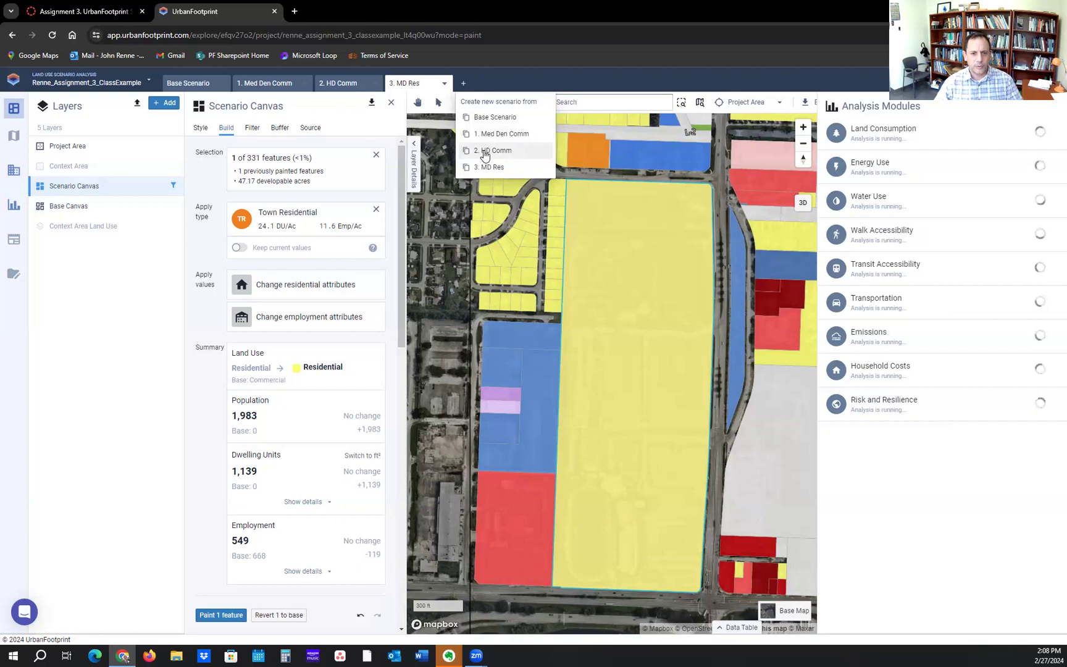
{"action": "left_click", "coordinate": [485, 117]}
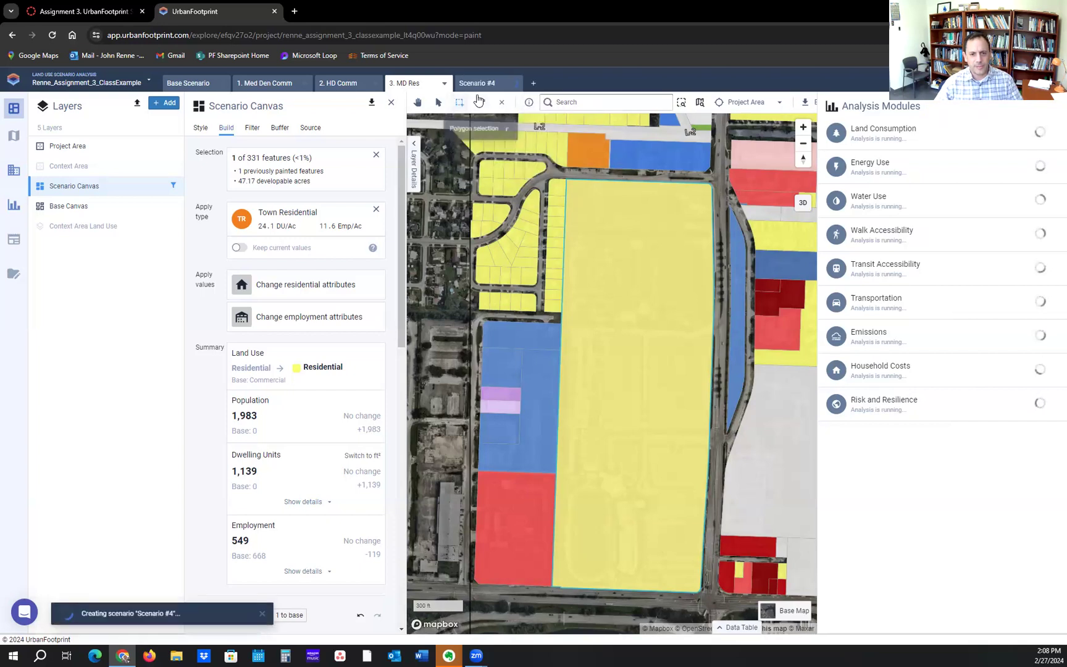
{"action": "left_click", "coordinate": [46, 14]}
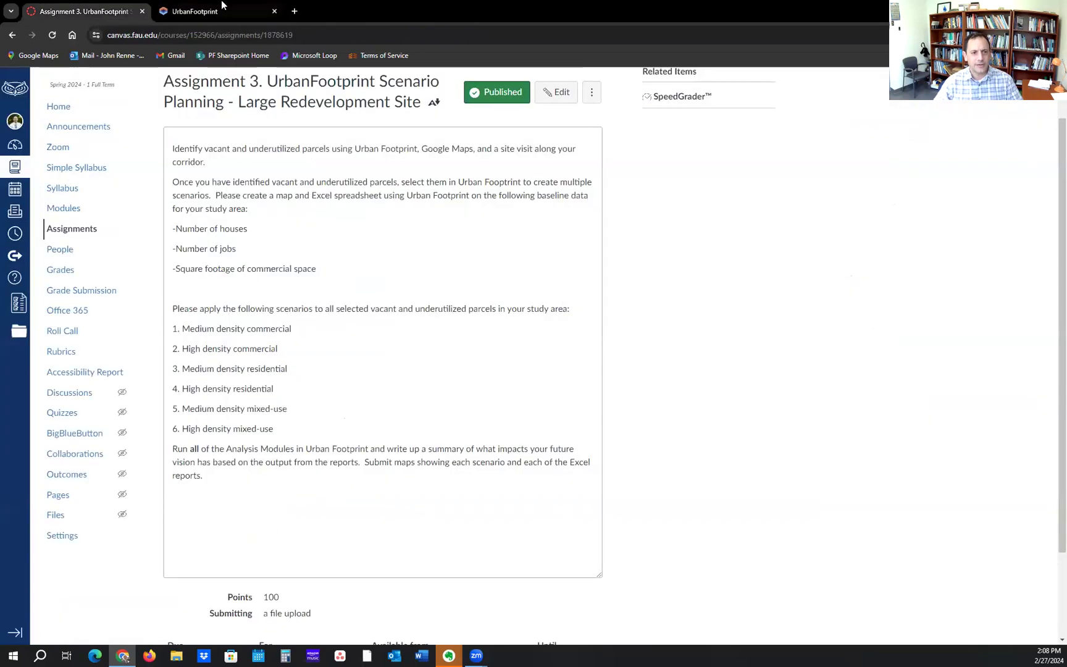
{"action": "left_click", "coordinate": [222, 7]}
{"action": "left_click", "coordinate": [511, 87]}
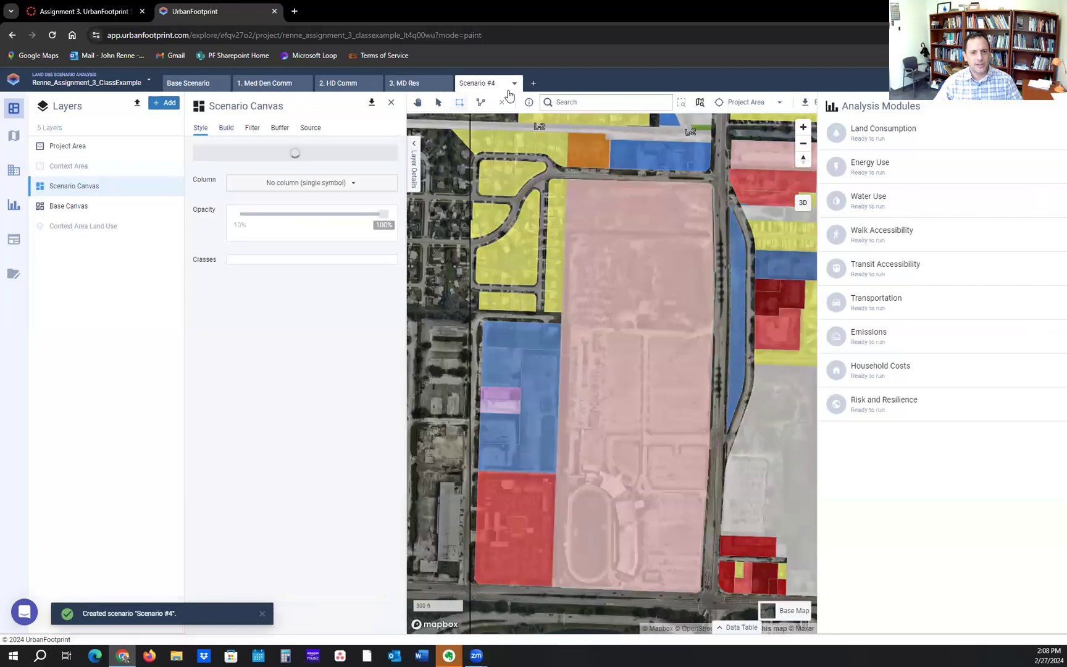
Rename the new scenario "4. HD Res".
{"action": "left_click", "coordinate": [514, 84]}
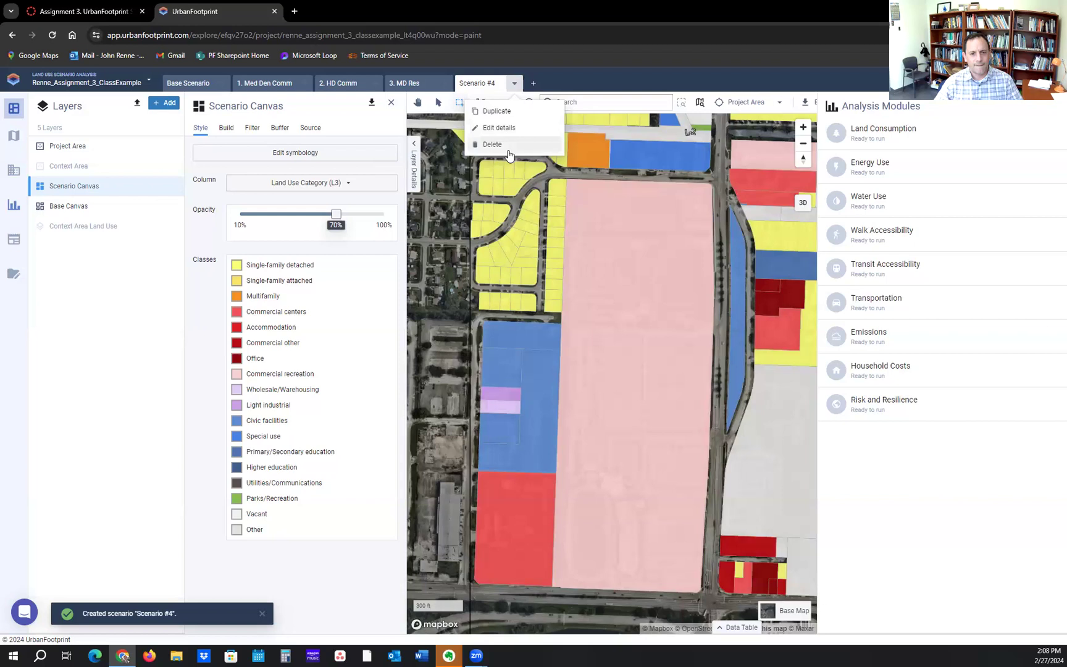
{"action": "left_click", "coordinate": [507, 130]}
{"action": "left_click_drag", "start_coordinate": [497, 323], "coordinate": [448, 317]}
{"action": "key", "text": "BackSpace"}
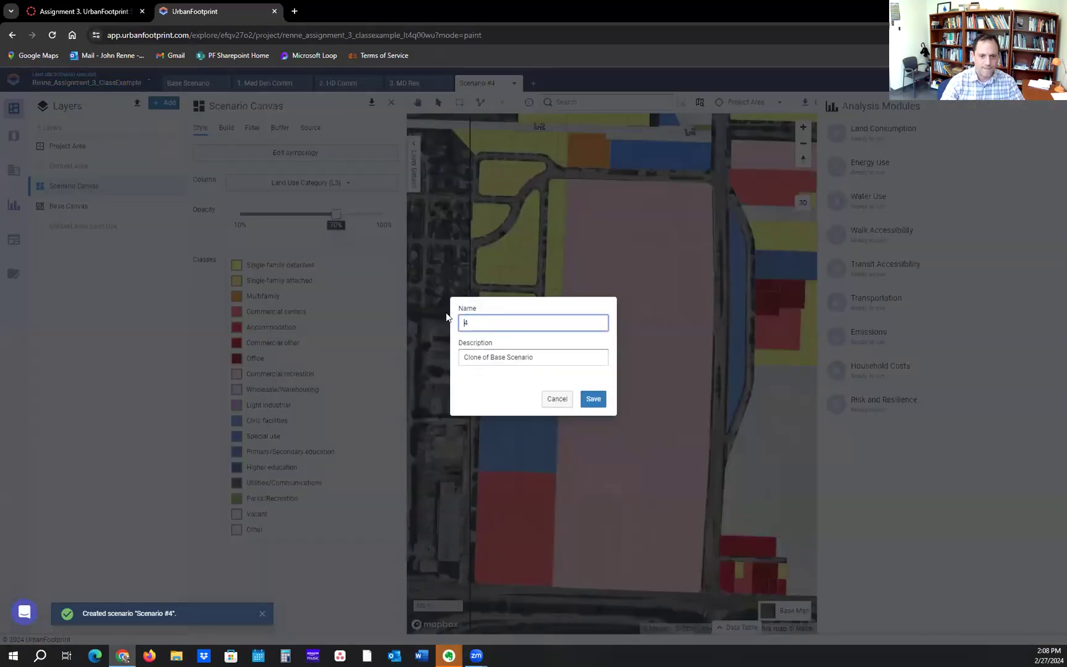
{"action": "type", "text": ". HD Res"}
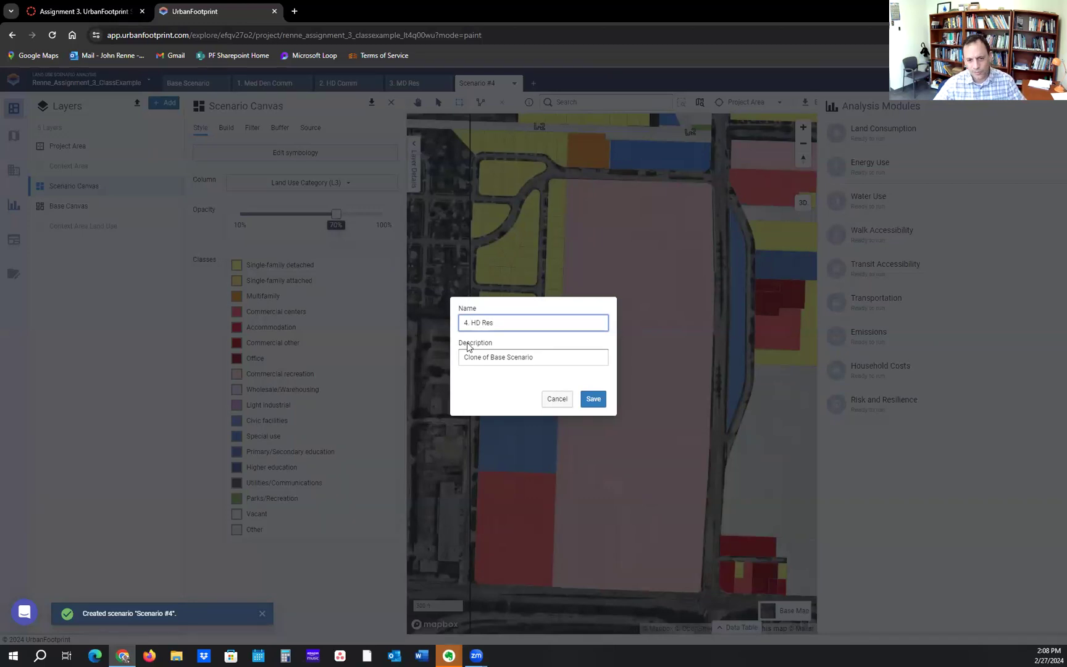
{"action": "left_click", "coordinate": [583, 400]}
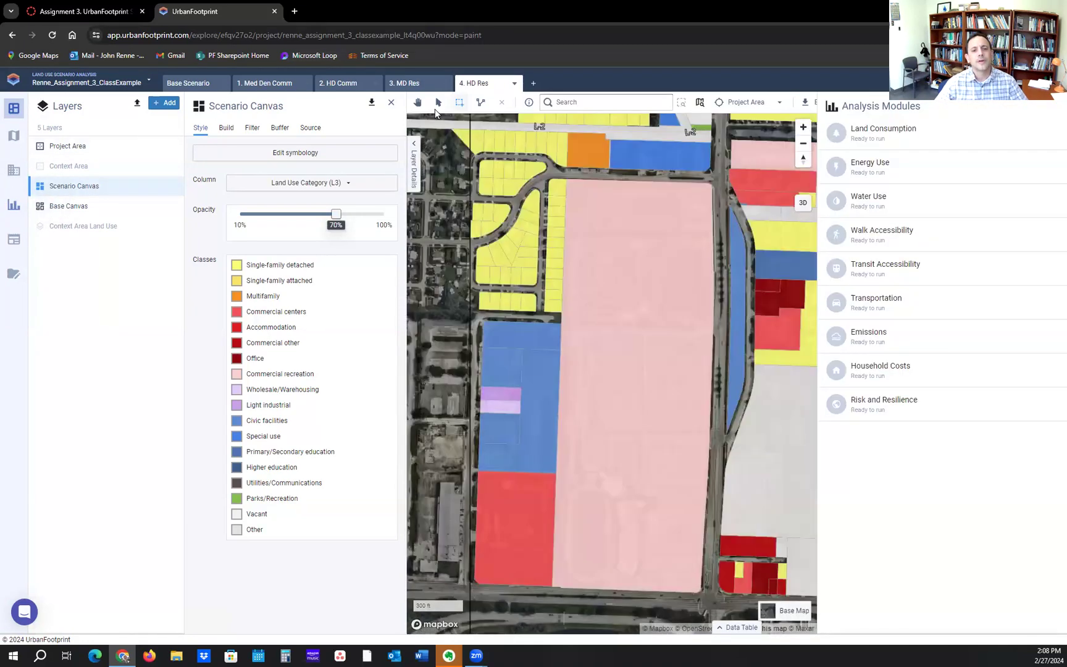
Select the large commercial recreation parcel in scenario "4. HD Res" and open the Scenario Canvas build settings with the analysis modules hidden.
{"action": "left_click", "coordinate": [616, 287]}
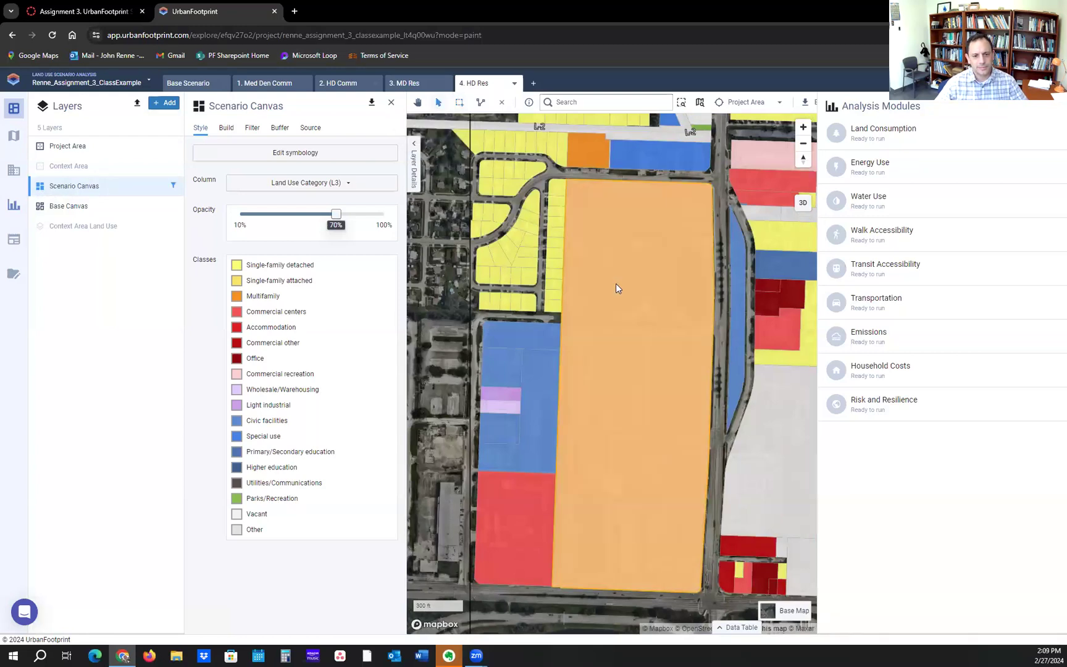
{"action": "left_click", "coordinate": [489, 211]}
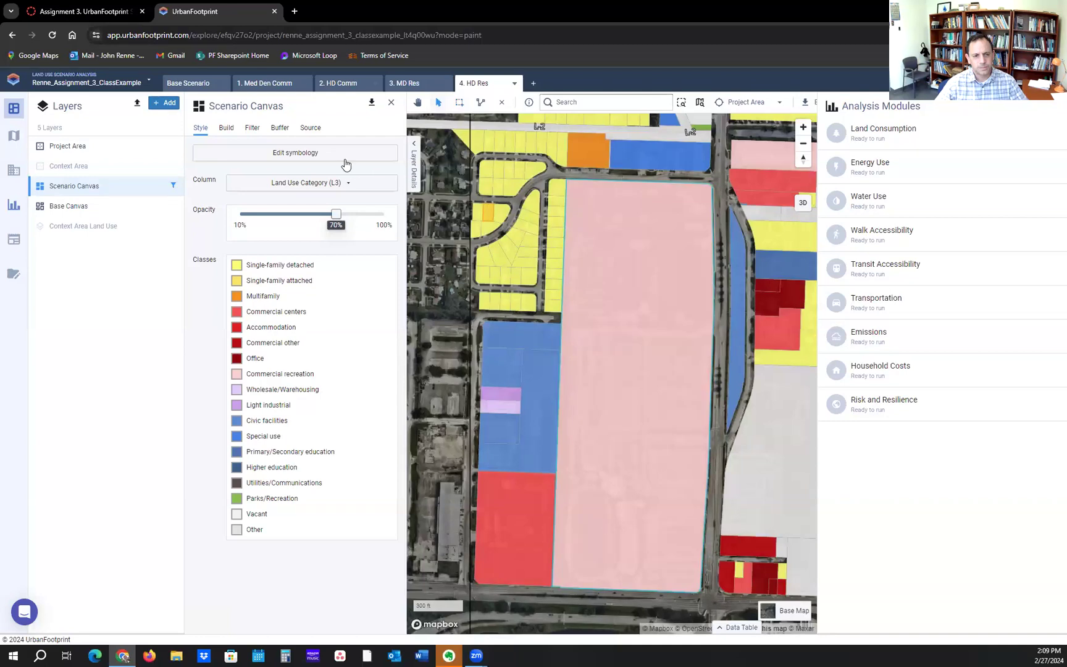
{"action": "left_click", "coordinate": [392, 105]}
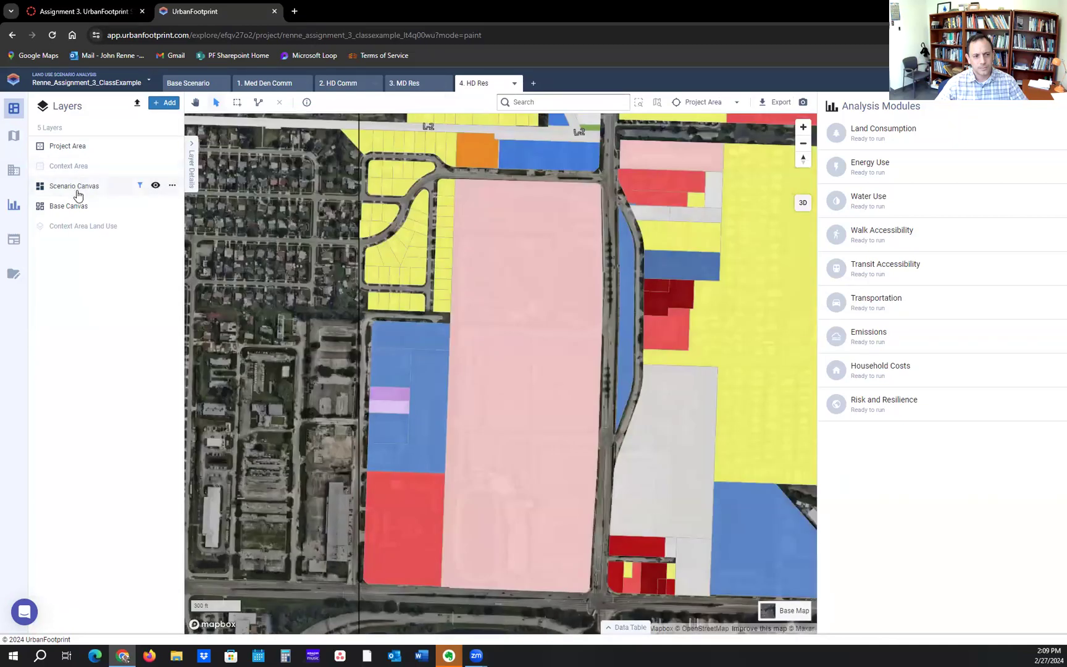
{"action": "left_click", "coordinate": [77, 187]}
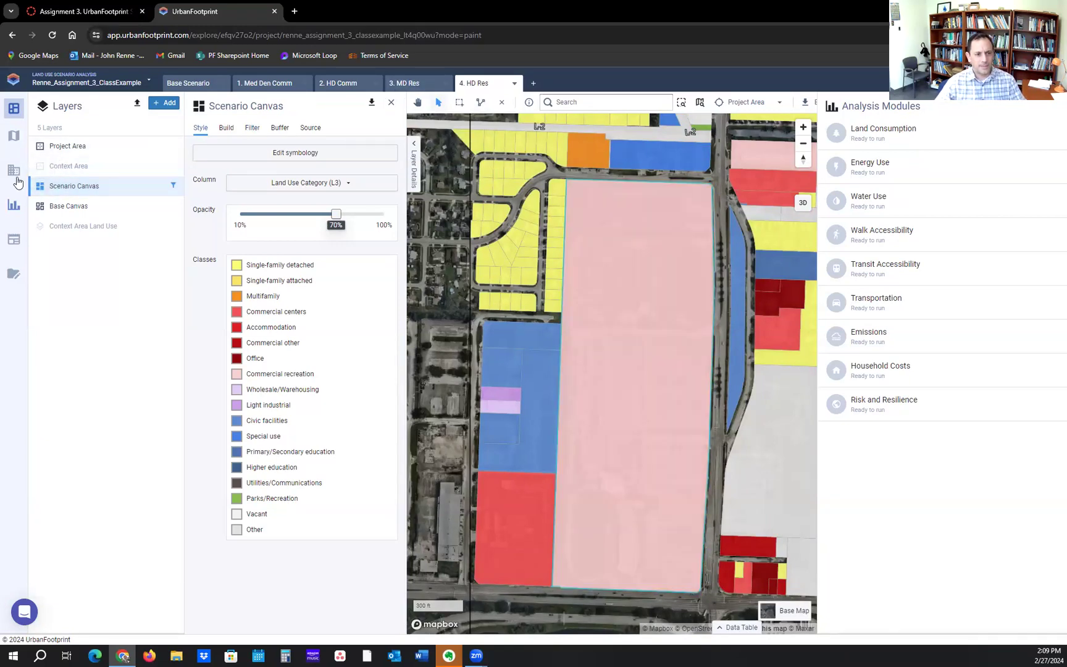
{"action": "left_click", "coordinate": [14, 212]}
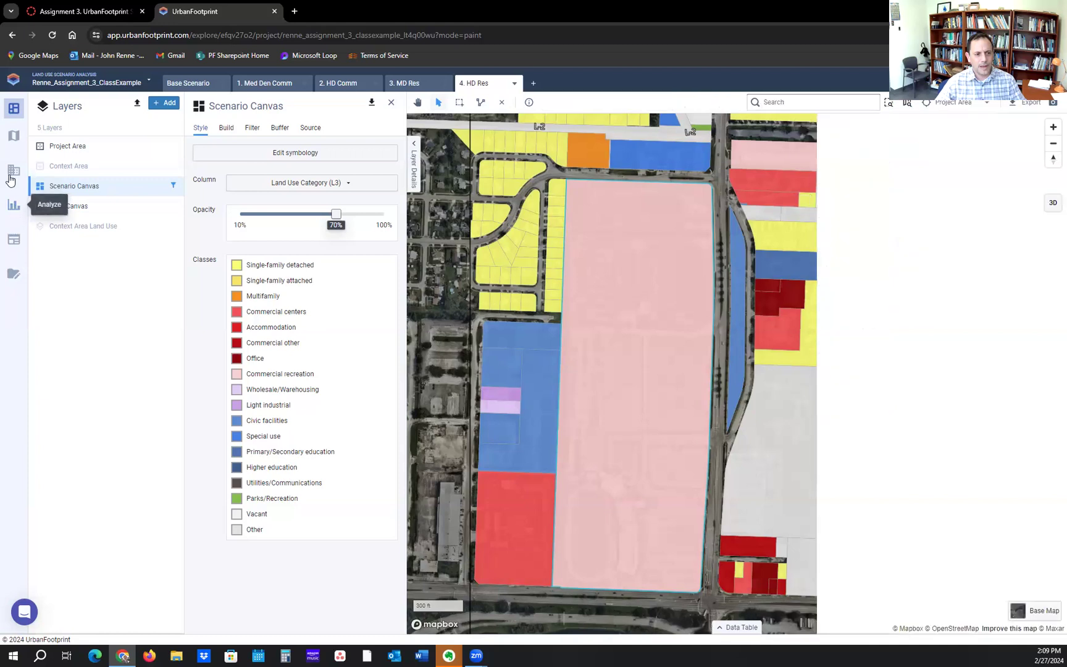
{"action": "left_click", "coordinate": [10, 179]}
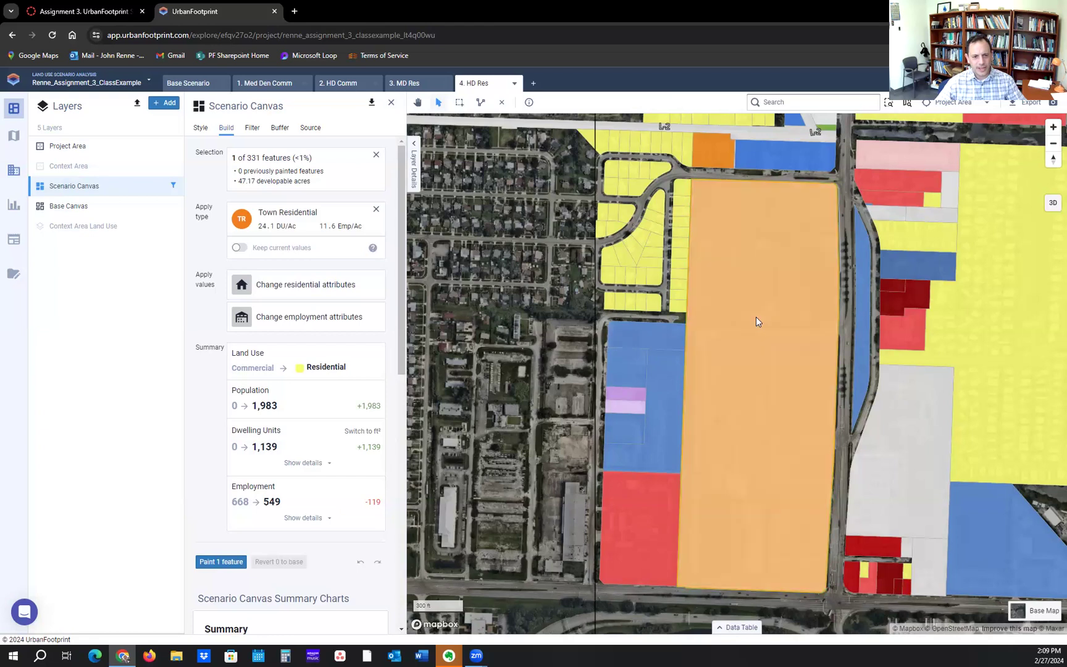
Replace the Town Residential place type with Urban Residential and paint the selected parcel with it.
{"action": "left_click", "coordinate": [376, 210]}
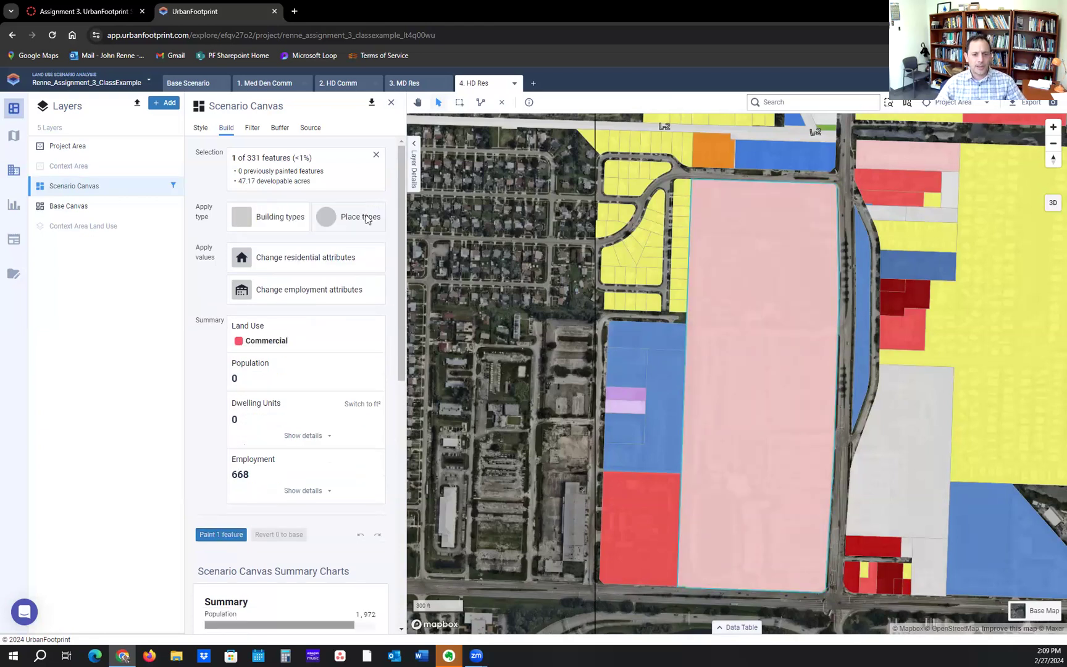
{"action": "left_click", "coordinate": [369, 216]}
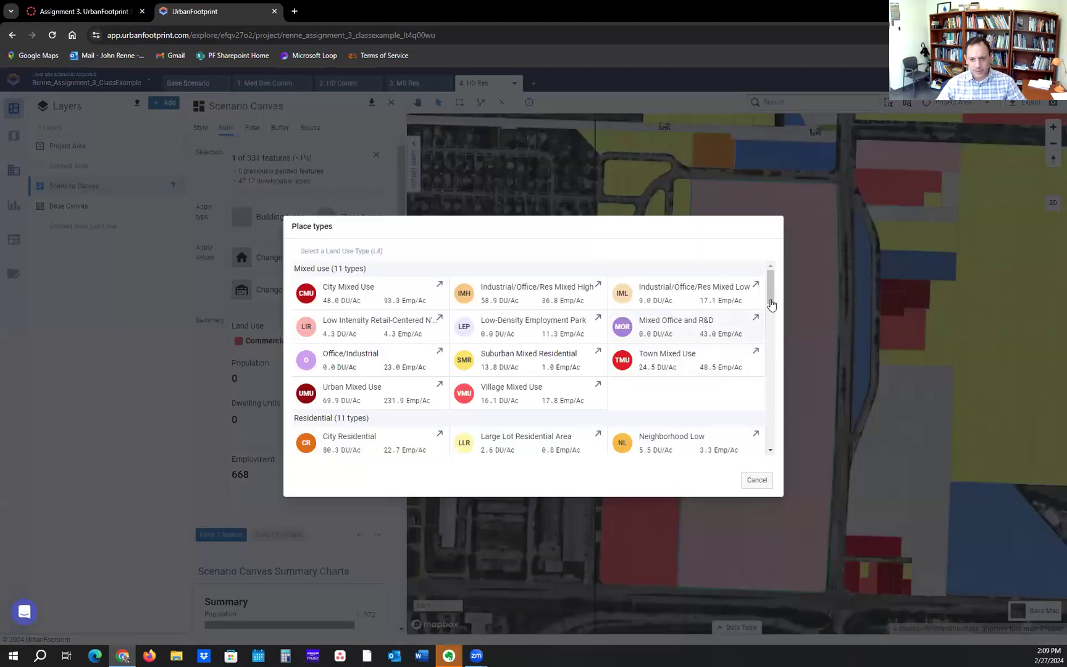
{"action": "left_click_drag", "start_coordinate": [771, 300], "coordinate": [771, 326]}
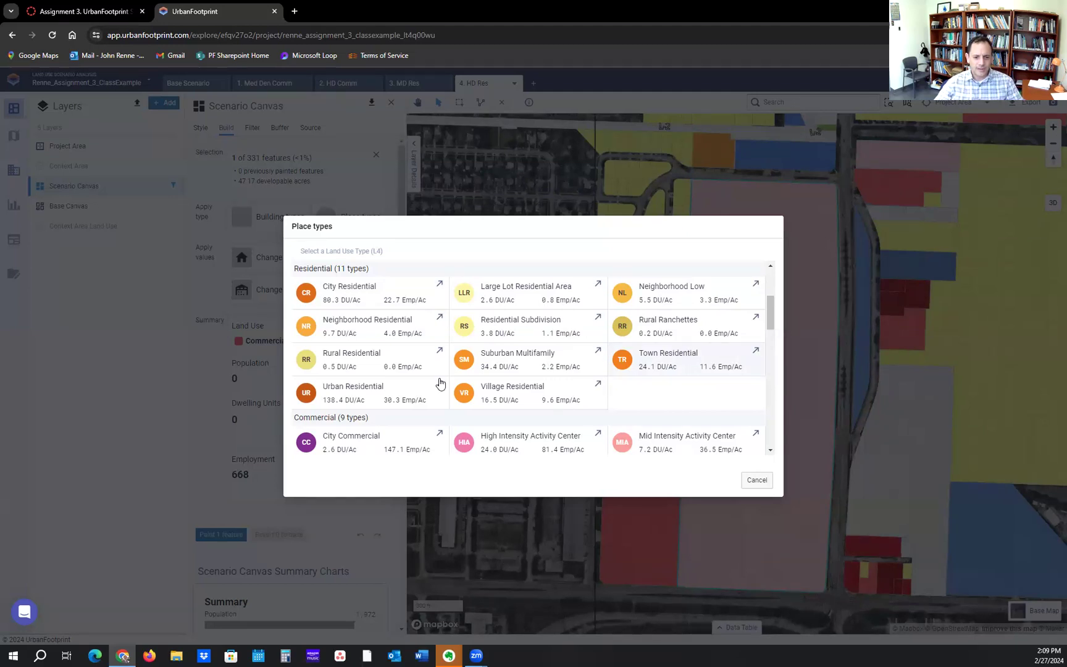
{"action": "left_click", "coordinate": [352, 393]}
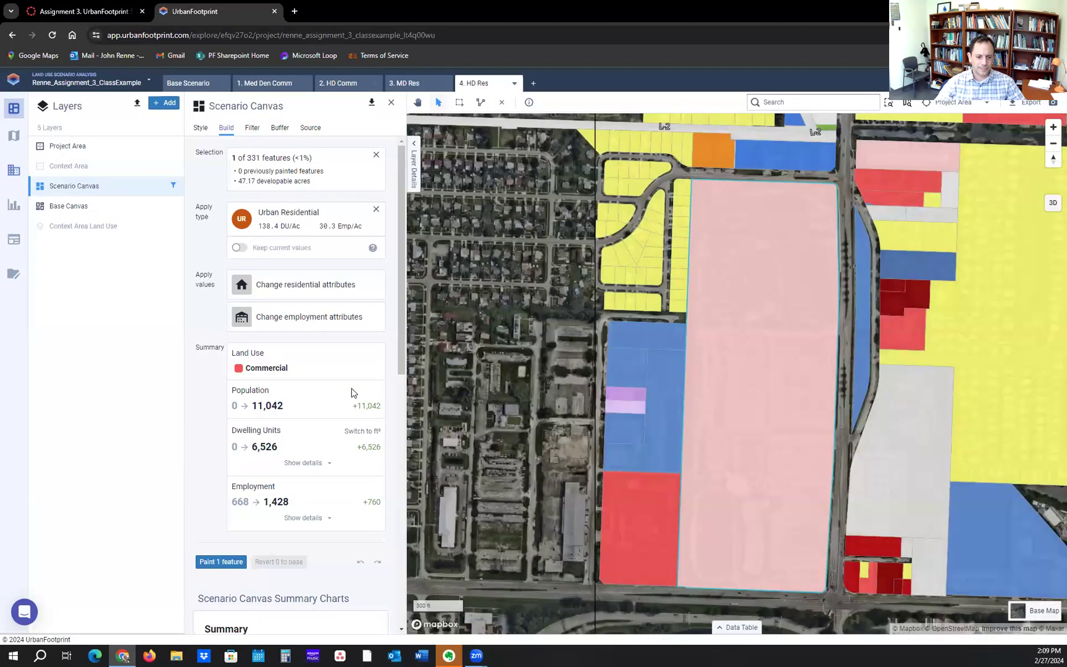
{"action": "left_click", "coordinate": [226, 562]}
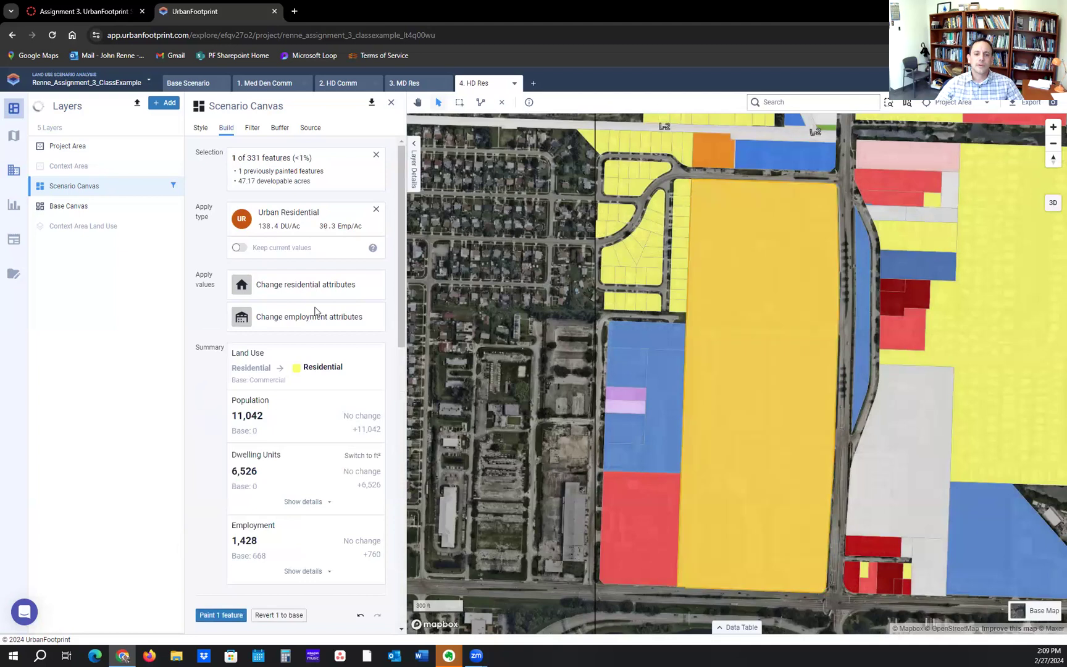
Run all nine analysis modules for the 4. HD Res scenario, from Land Consumption through Risk and Resilience.
{"action": "left_click", "coordinate": [14, 205]}
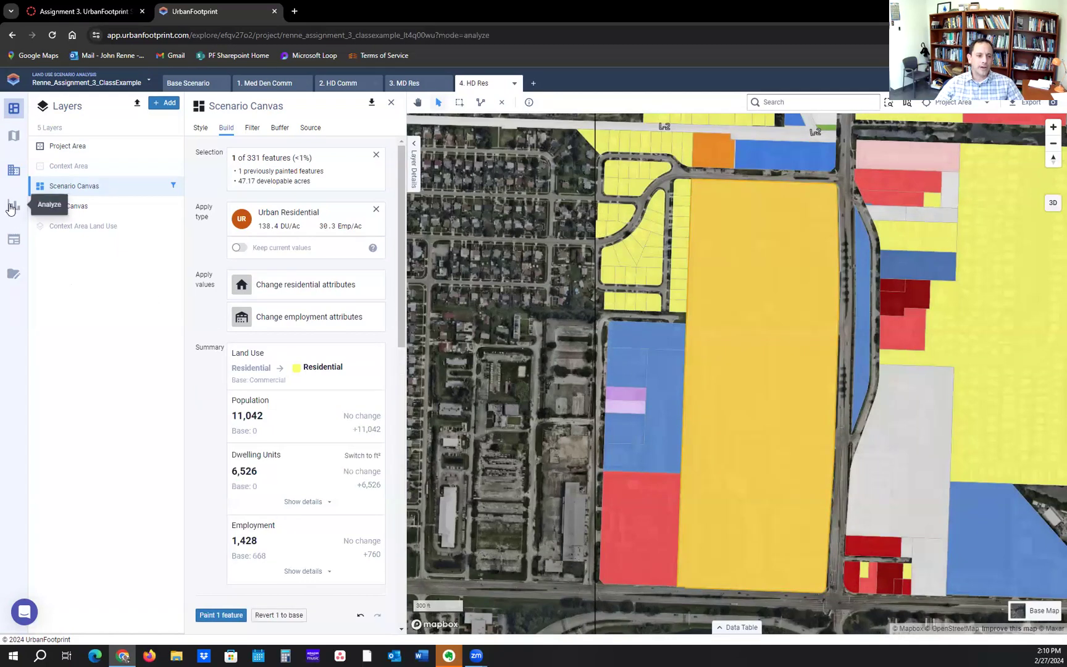
{"action": "mouse_move", "coordinate": [1004, 143]}
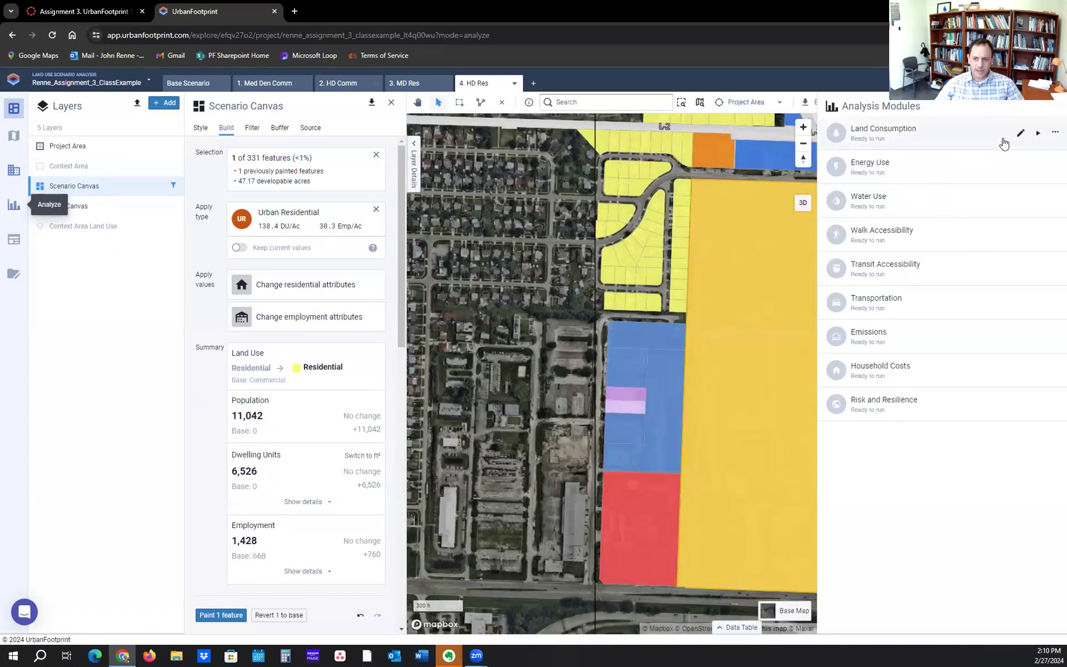
{"action": "left_click", "coordinate": [1038, 133]}
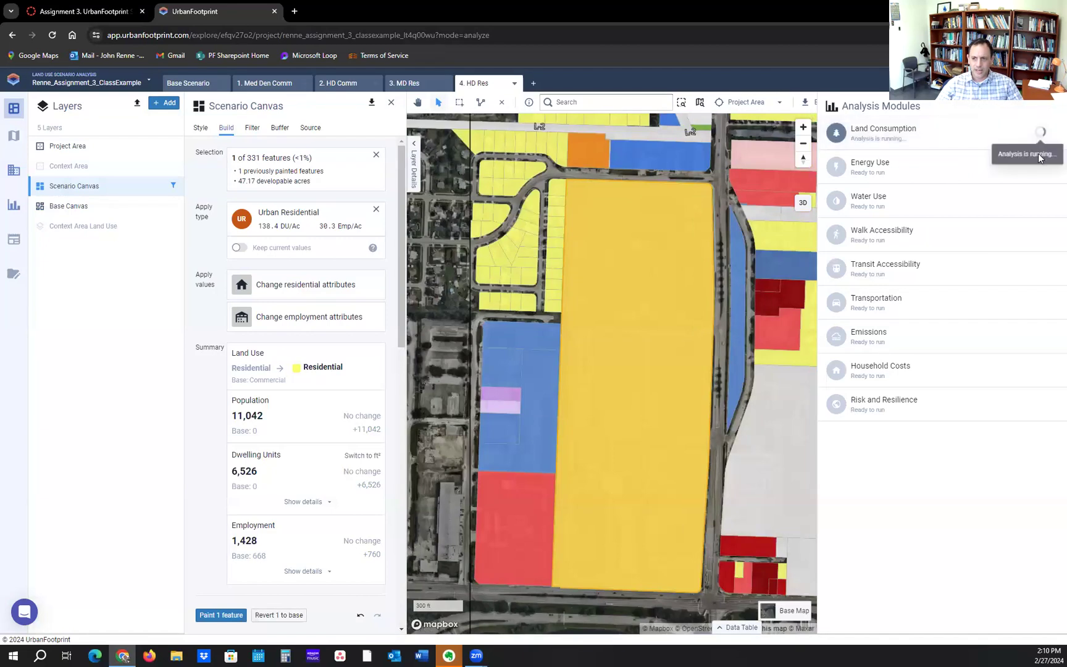
{"action": "left_click", "coordinate": [1039, 171]}
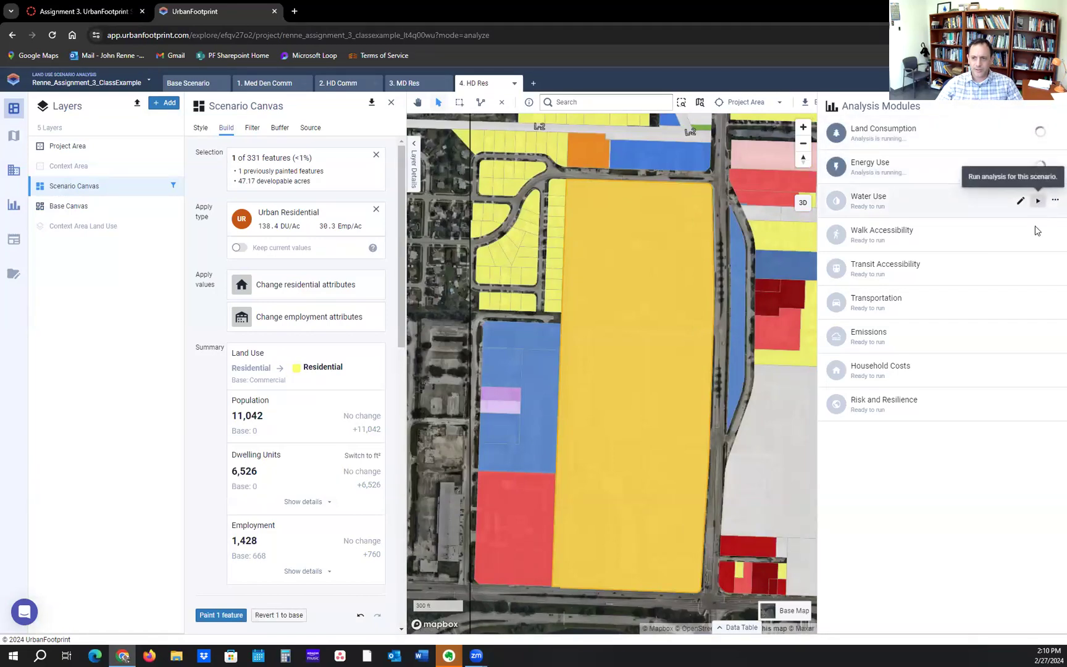
{"action": "left_click", "coordinate": [1038, 205]}
{"action": "left_click", "coordinate": [1038, 237]}
{"action": "left_click", "coordinate": [1038, 268]}
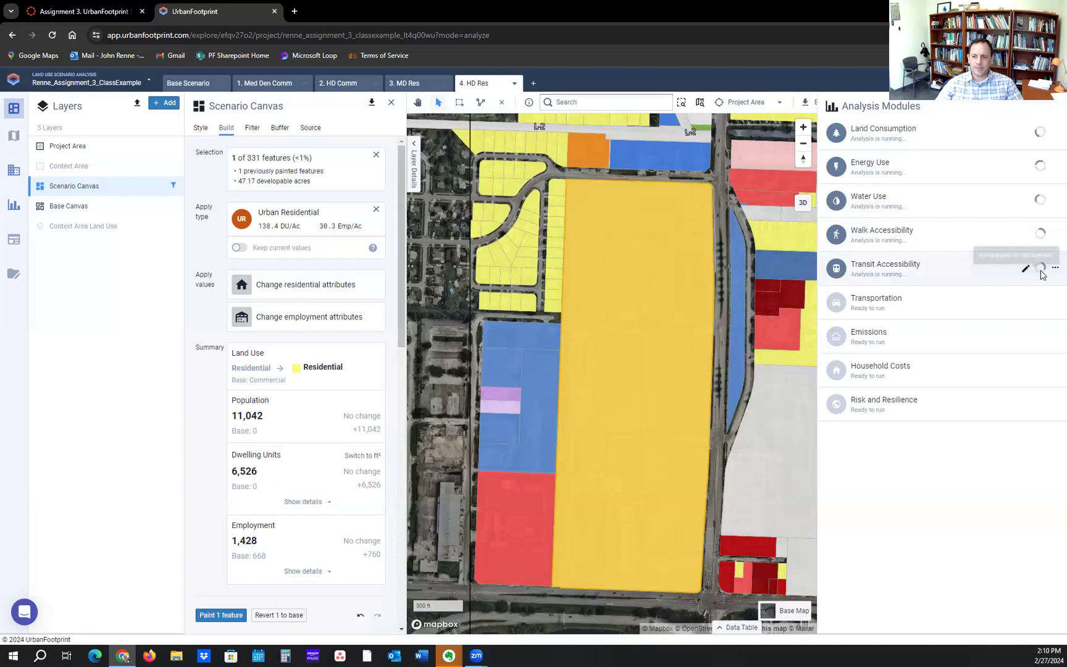
{"action": "left_click", "coordinate": [1036, 305]}
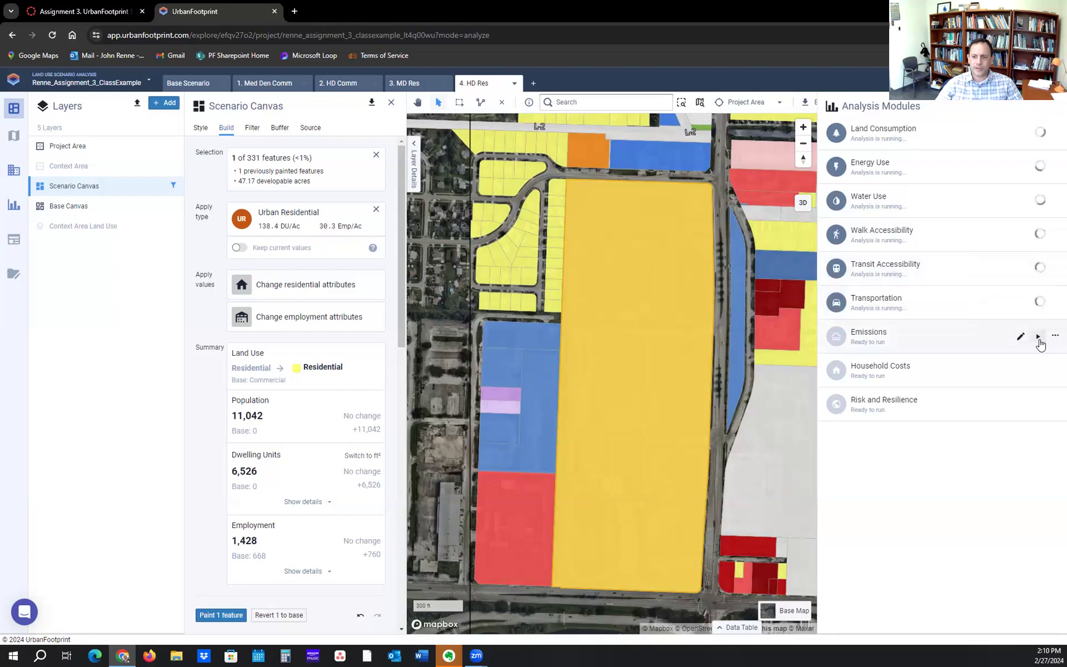
{"action": "left_click", "coordinate": [1038, 337]}
{"action": "left_click", "coordinate": [1038, 371]}
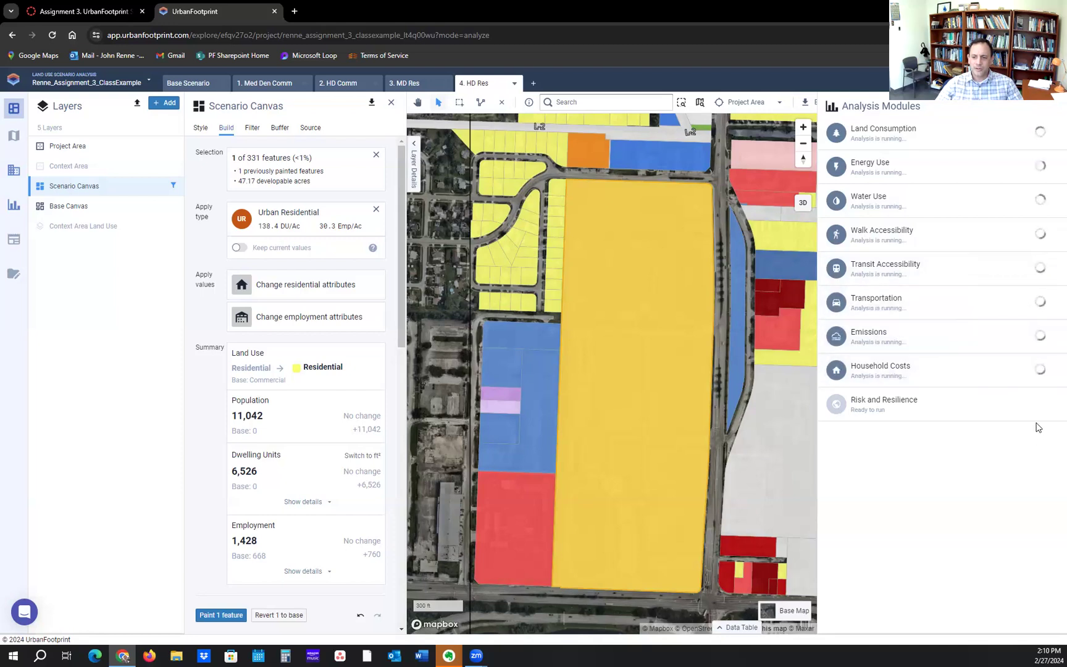
{"action": "left_click", "coordinate": [1038, 404]}
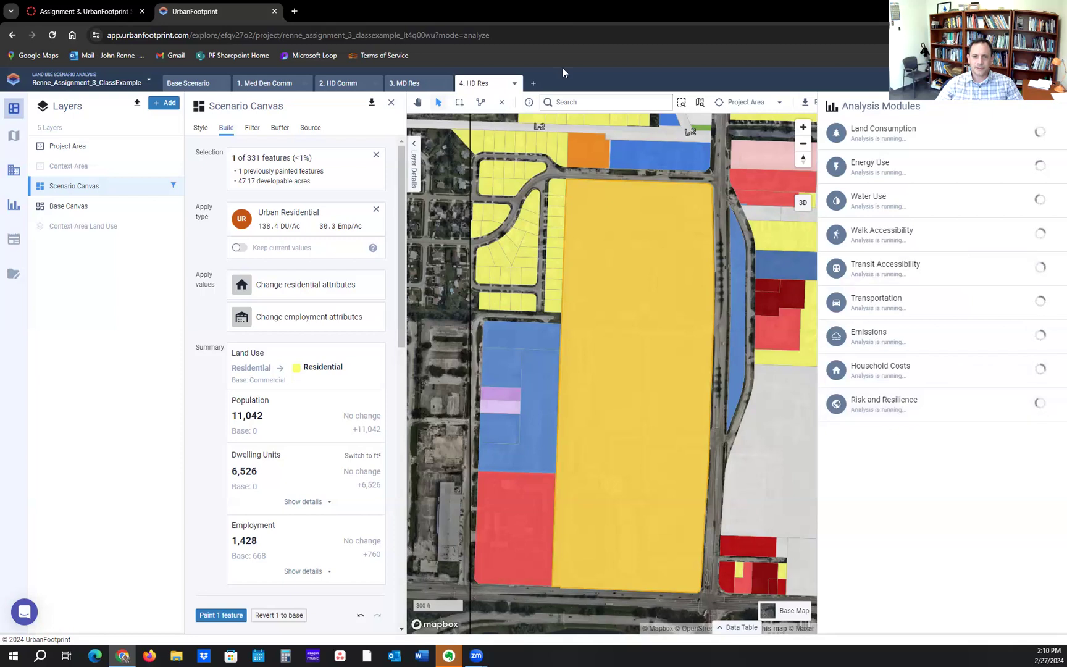
Create a new scenario from the Base Scenario and check the required scenario list on the Canvas assignment page before returning to UrbanFootprint.
{"action": "left_click", "coordinate": [533, 84]}
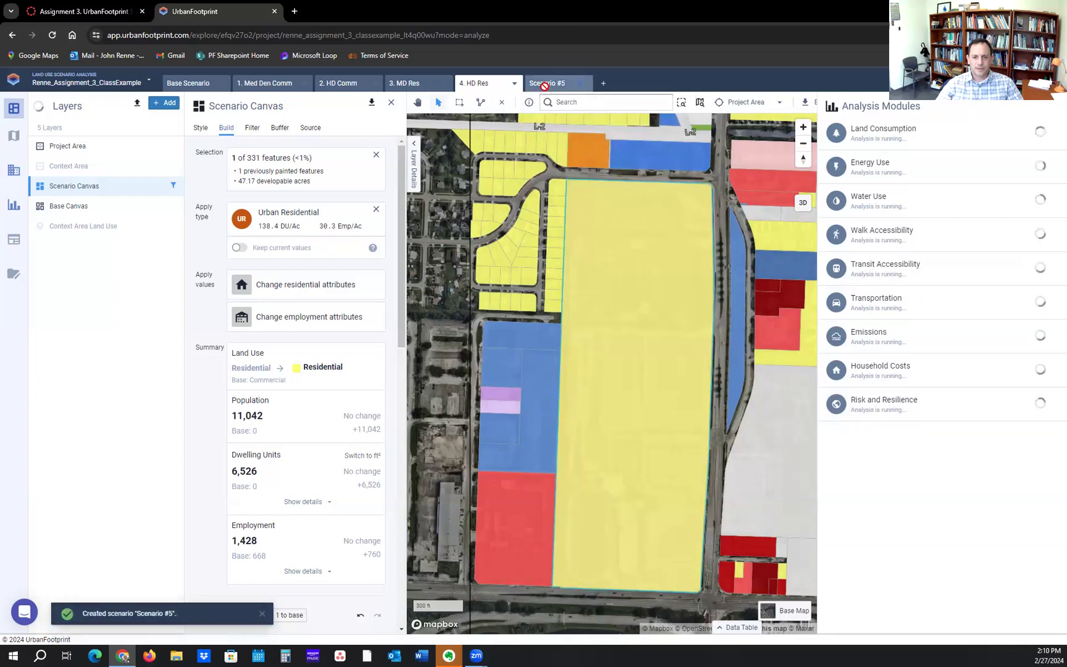
{"action": "left_click", "coordinate": [90, 13]}
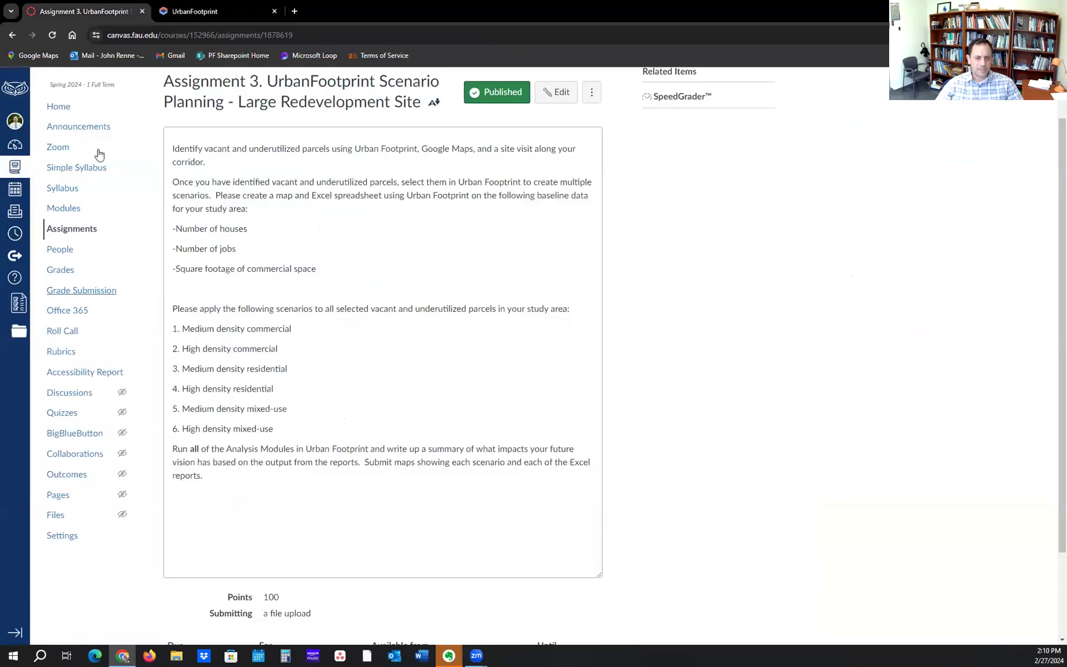
{"action": "left_click", "coordinate": [193, 13]}
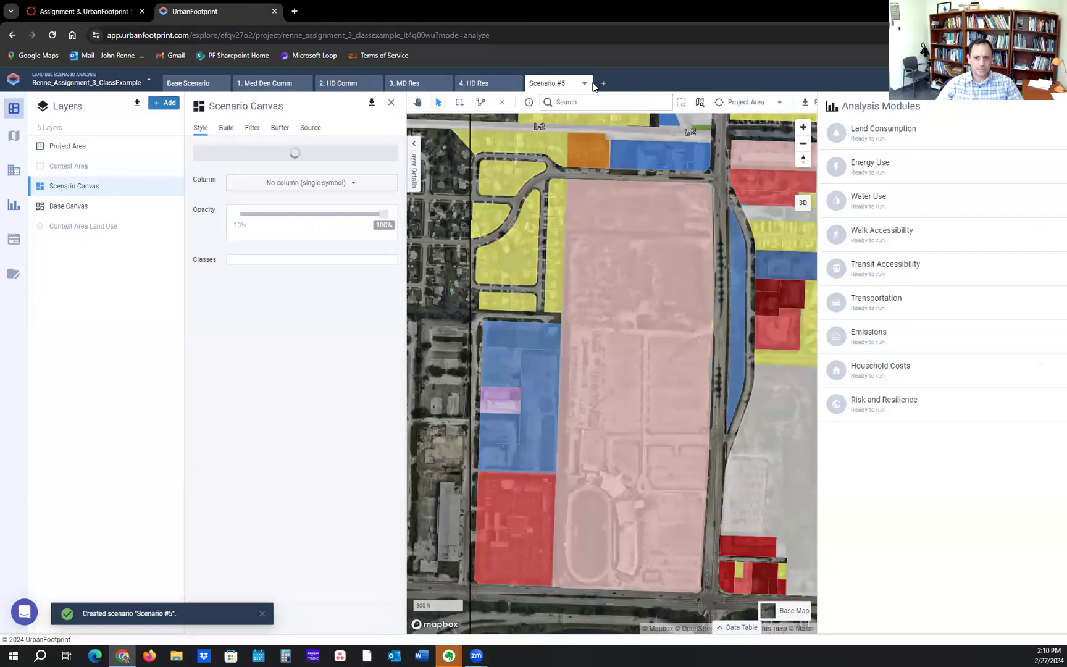
Rename Scenario #5 as "5. Med MXD" and save the new name.
{"action": "left_click", "coordinate": [585, 83]}
{"action": "left_click", "coordinate": [596, 128]}
{"action": "left_click_drag", "start_coordinate": [498, 322], "coordinate": [425, 308]}
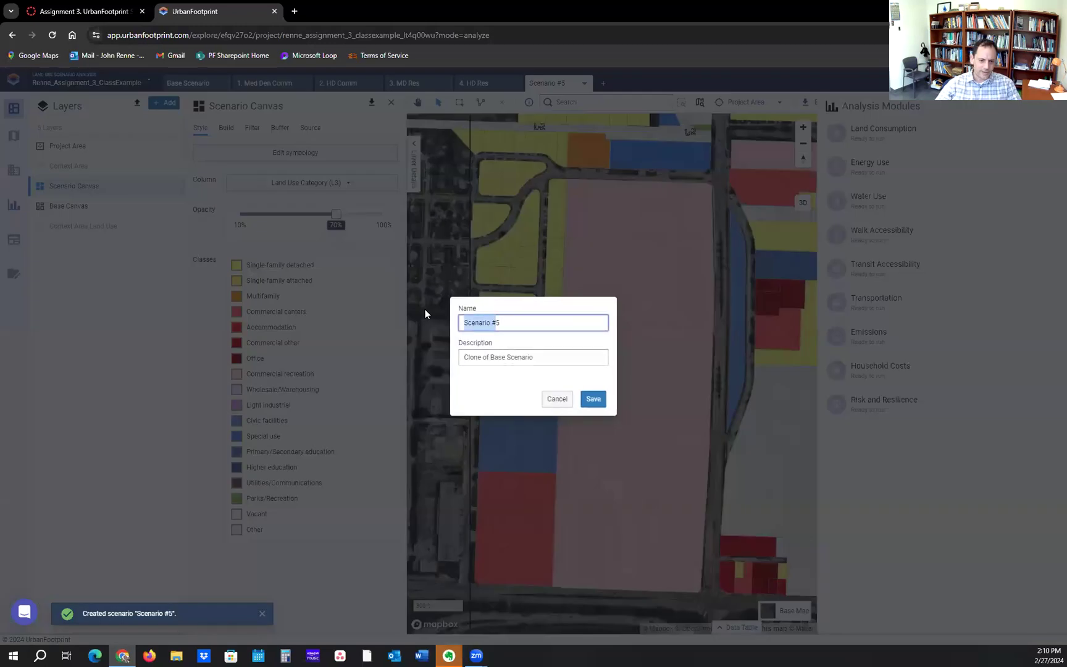
{"action": "type", "text": "5"}
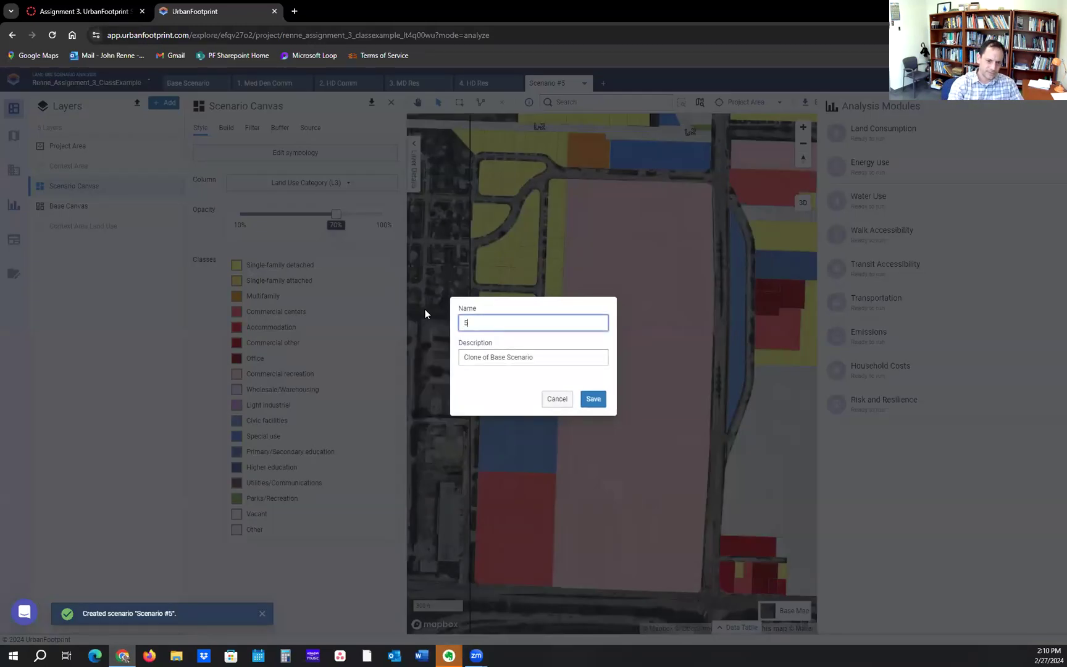
{"action": "type", "text": ". Med "}
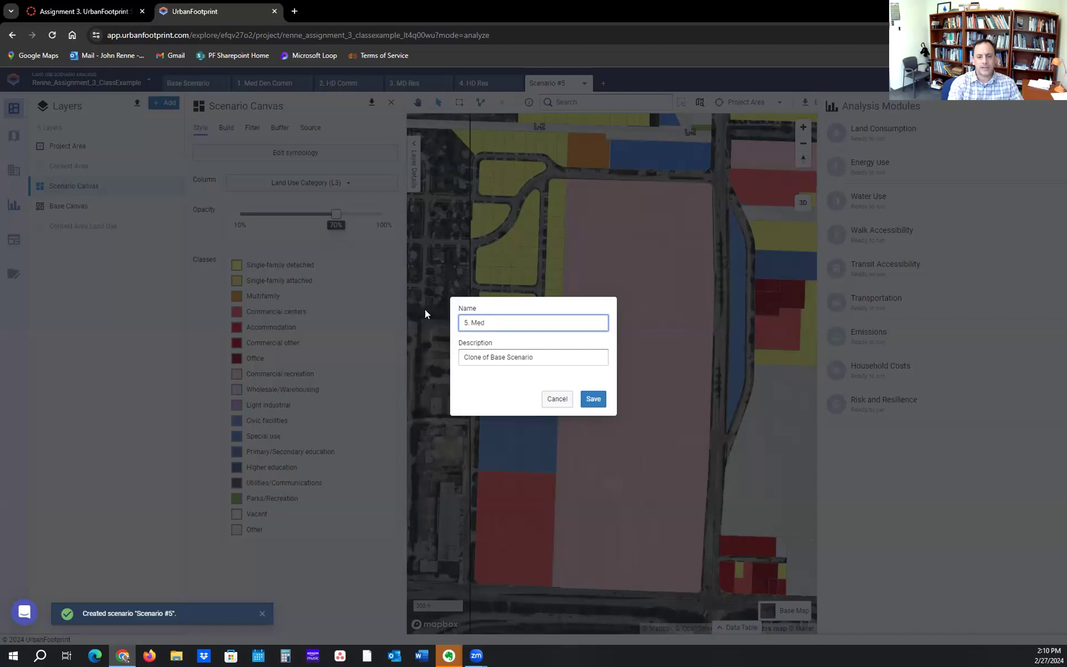
{"action": "type", "text": "M"}
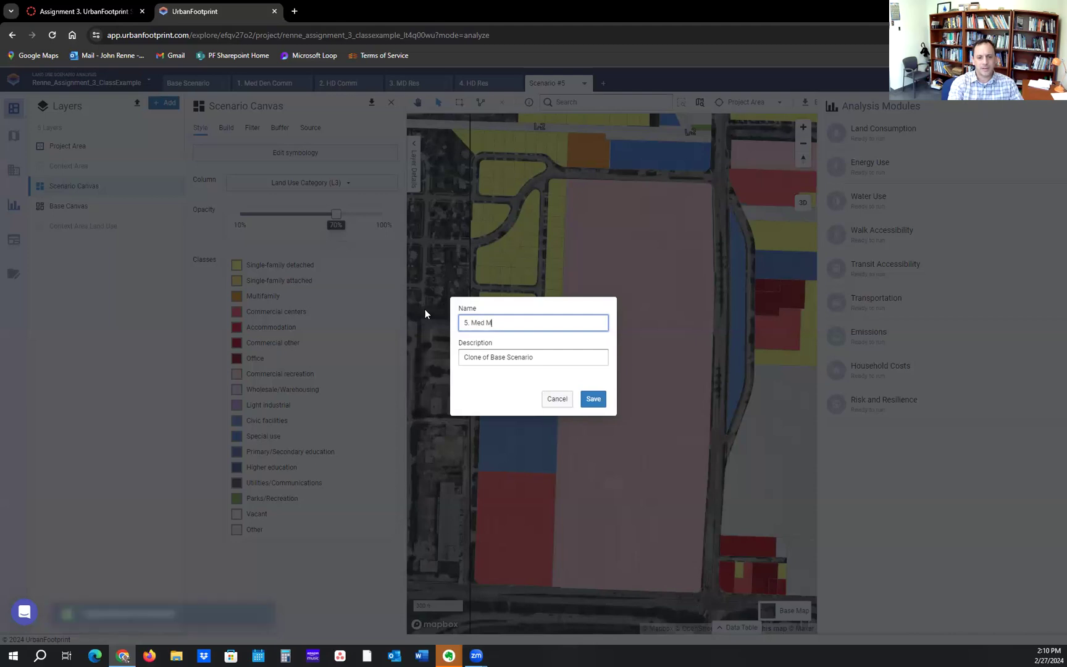
{"action": "type", "text": "XD"}
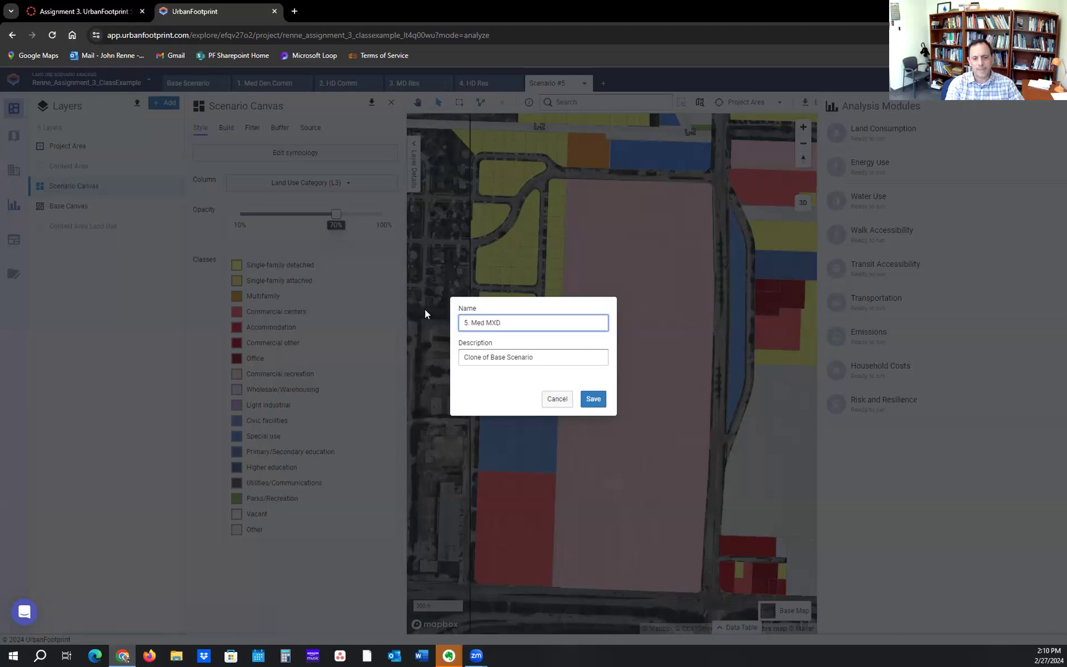
{"action": "left_click", "coordinate": [590, 401]}
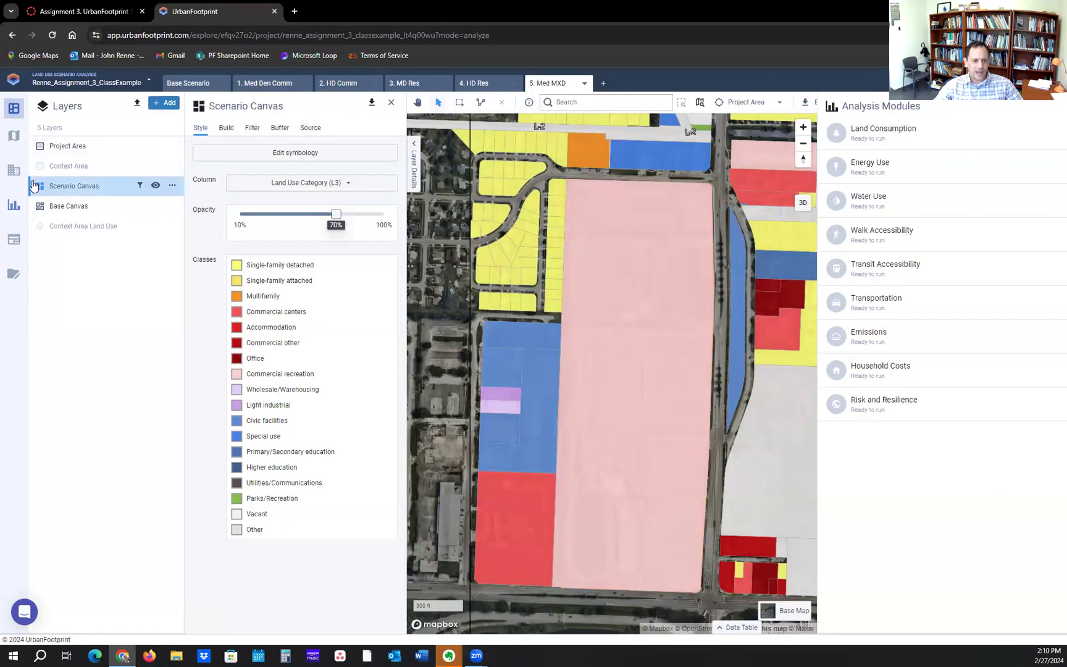
Open the scenario's build tools and box-select the large commercial recreation parcel in the middle of the site.
{"action": "left_click", "coordinate": [13, 205]}
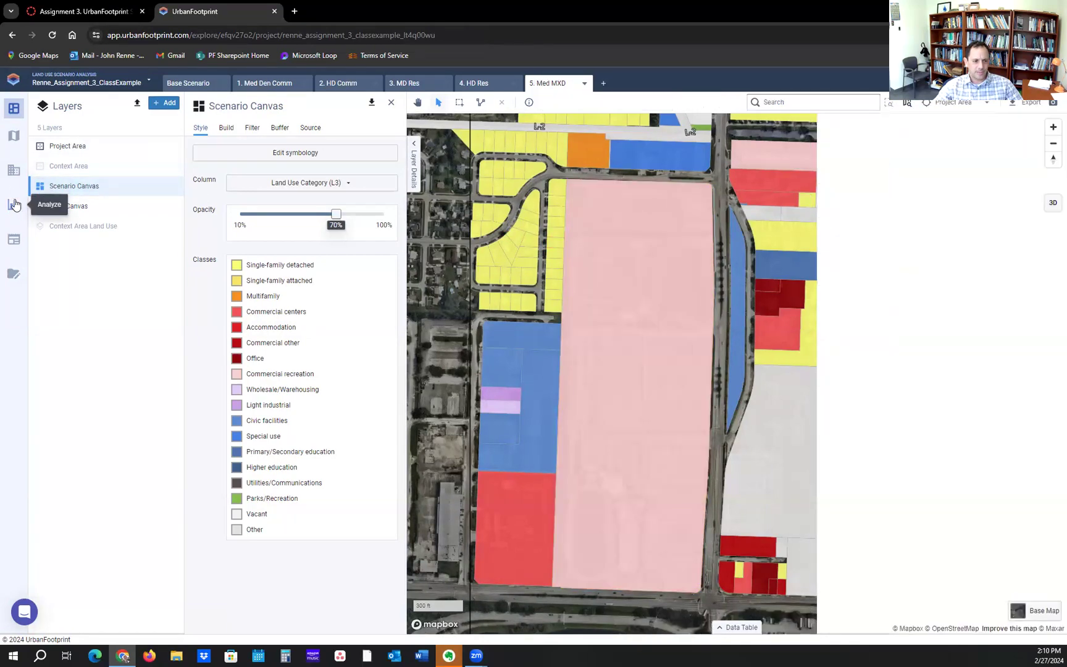
{"action": "left_click", "coordinate": [14, 174]}
{"action": "left_click", "coordinate": [10, 180]}
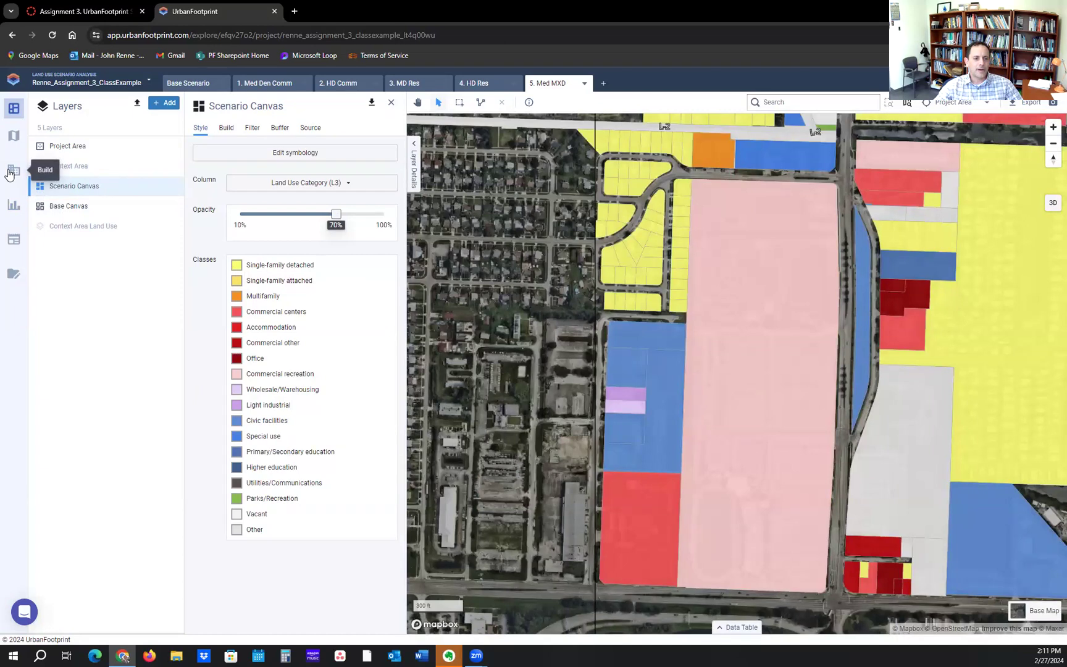
{"action": "left_click", "coordinate": [9, 173]}
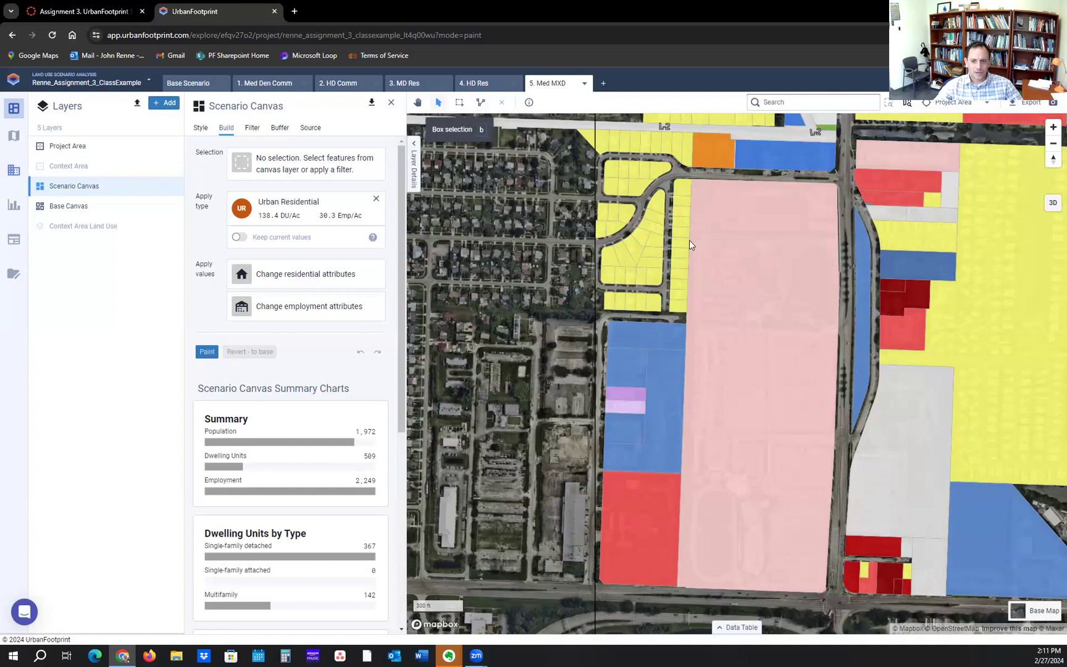
{"action": "left_click", "coordinate": [744, 258]}
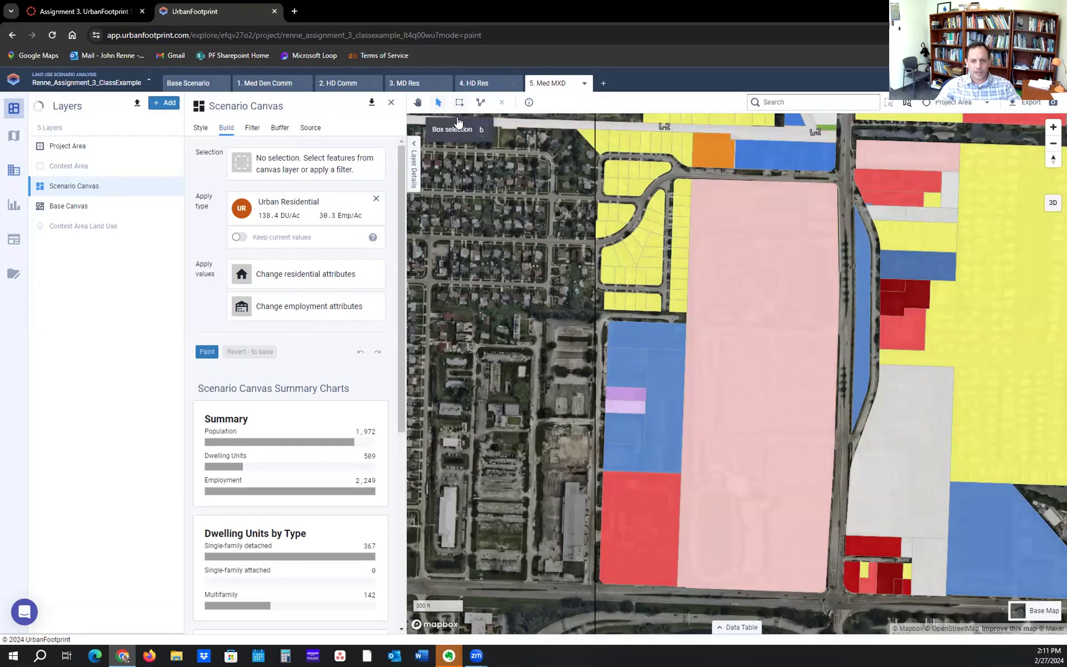
{"action": "left_click", "coordinate": [459, 102]}
{"action": "left_click_drag", "start_coordinate": [786, 375], "coordinate": [813, 379]}
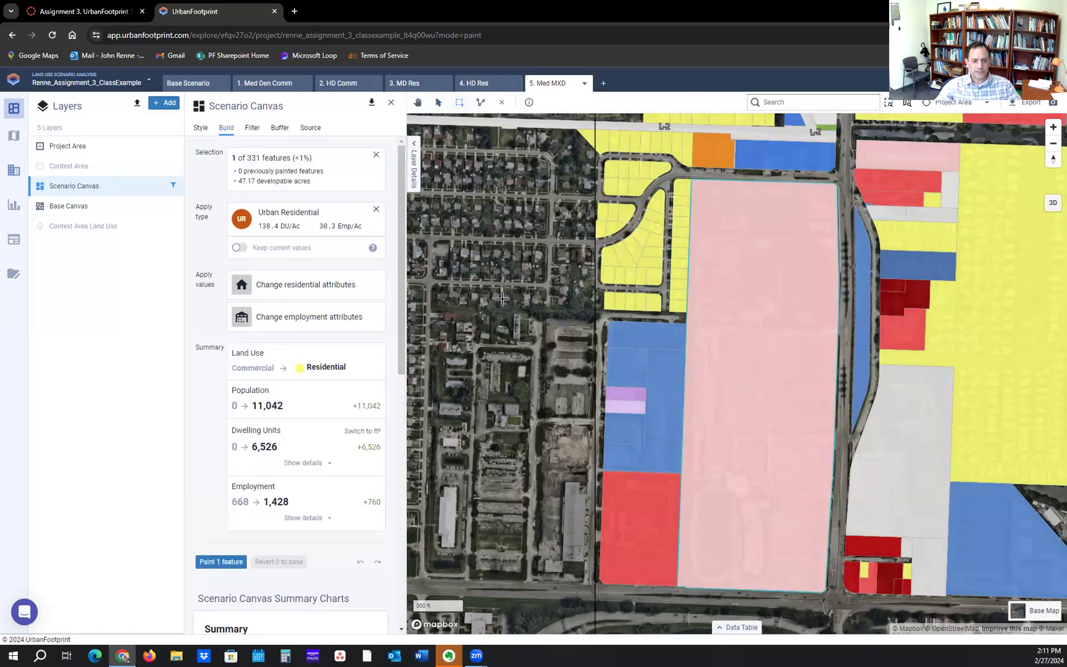
Replace the Urban Residential type with the Village Mixed Use place type and paint the selected parcel with it.
{"action": "left_click", "coordinate": [377, 211]}
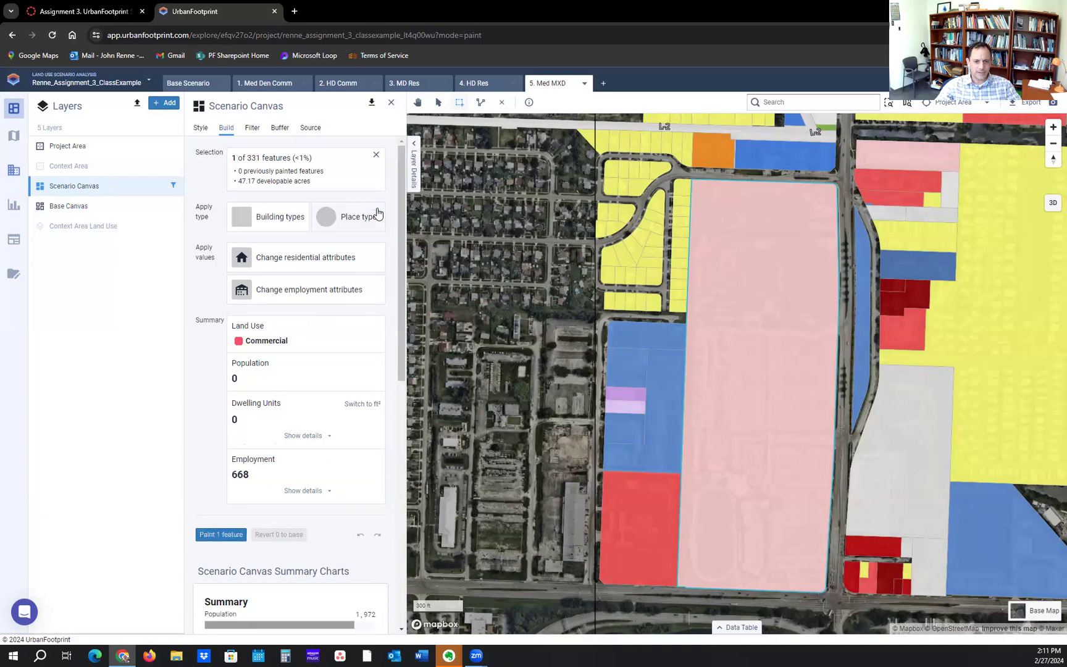
{"action": "left_click", "coordinate": [343, 218]}
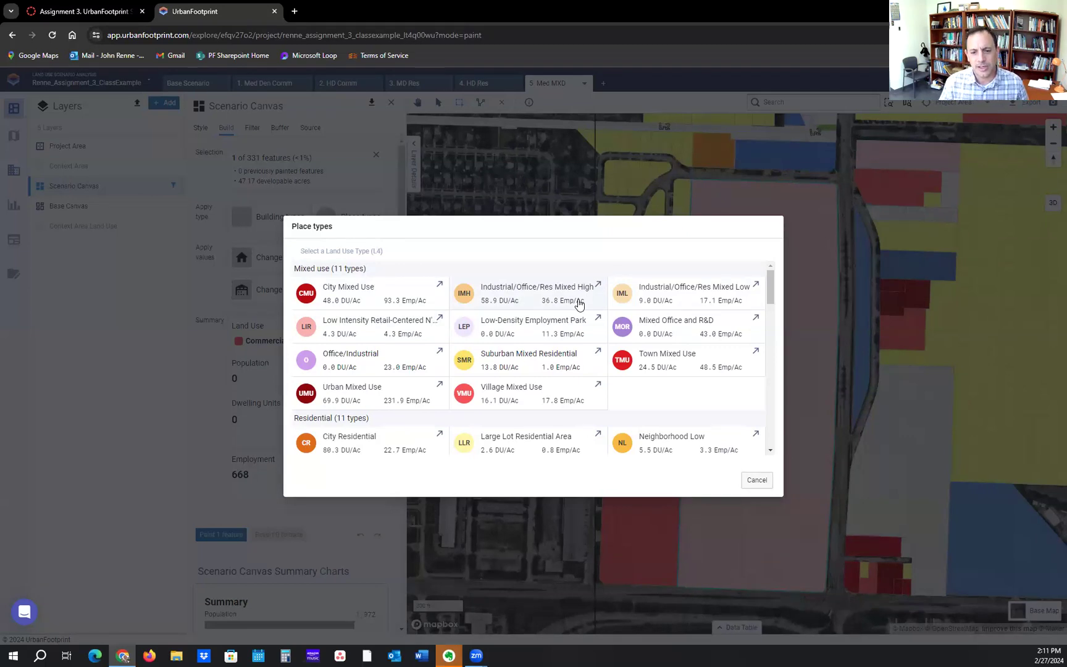
{"action": "left_click", "coordinate": [522, 396]}
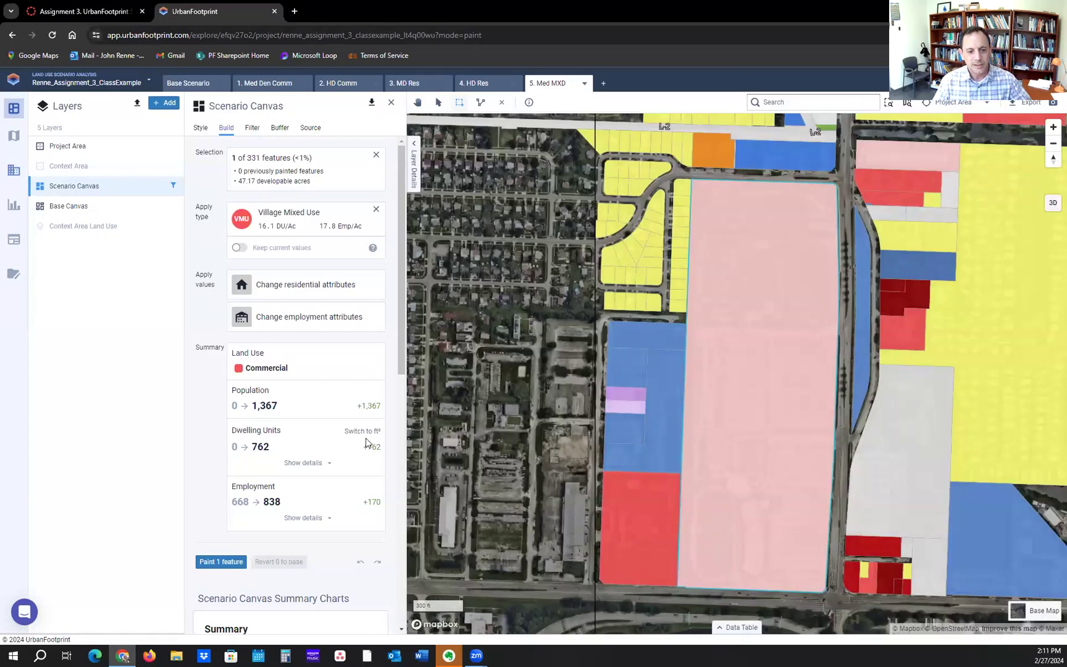
{"action": "left_click", "coordinate": [221, 563]}
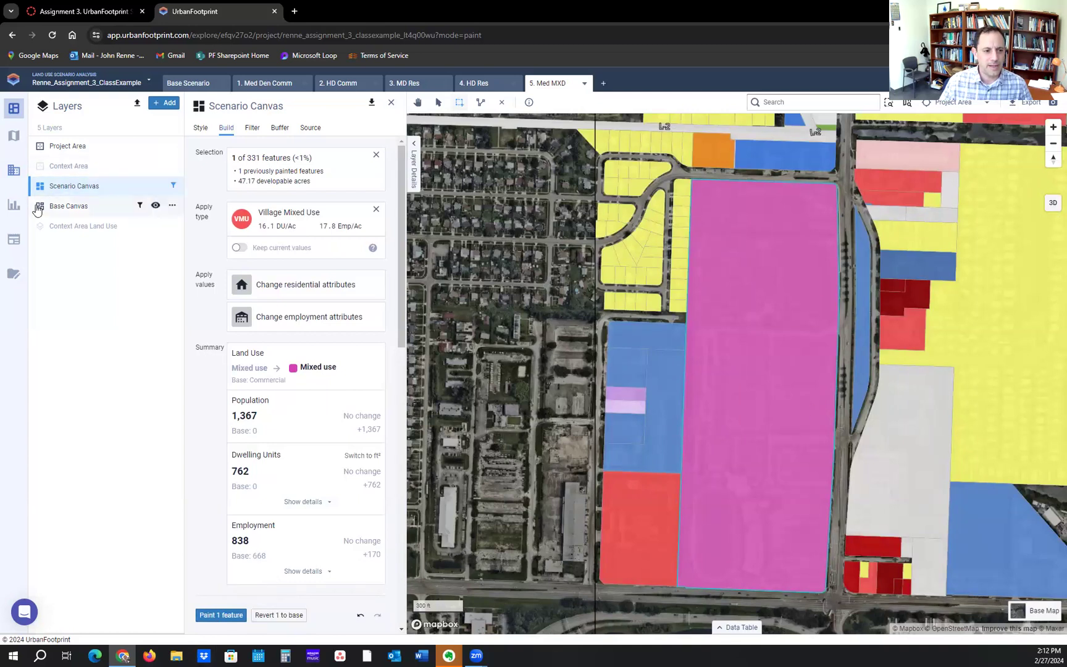
Run all nine analysis modules for the 5. Med MXD scenario, from Land Consumption through Risk and Resilience.
{"action": "left_click", "coordinate": [13, 206]}
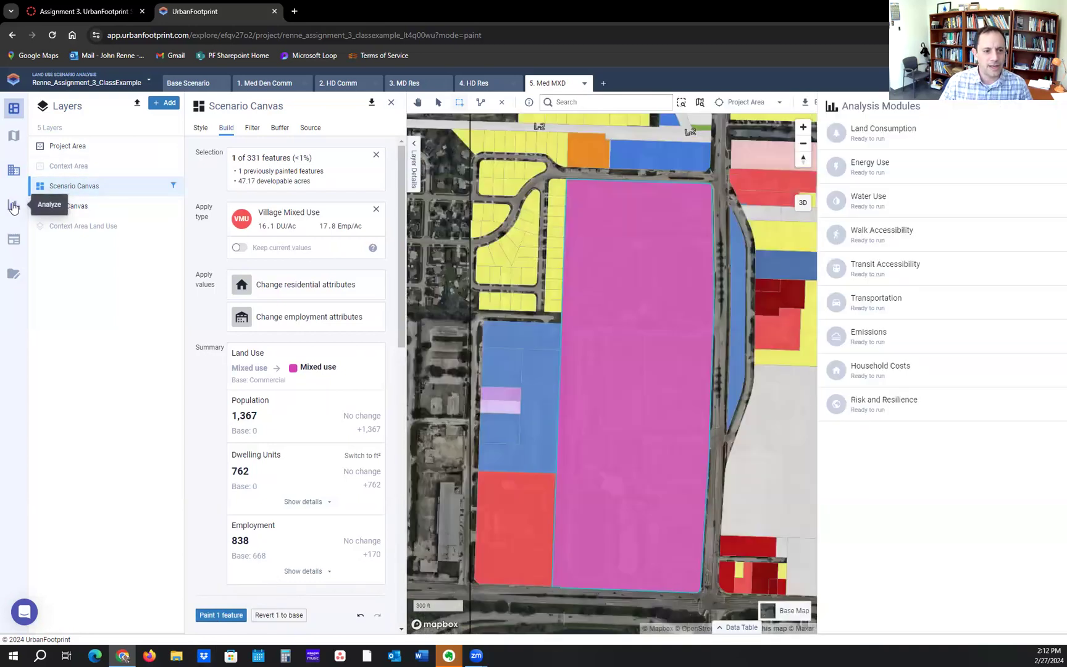
{"action": "left_click", "coordinate": [1035, 135]}
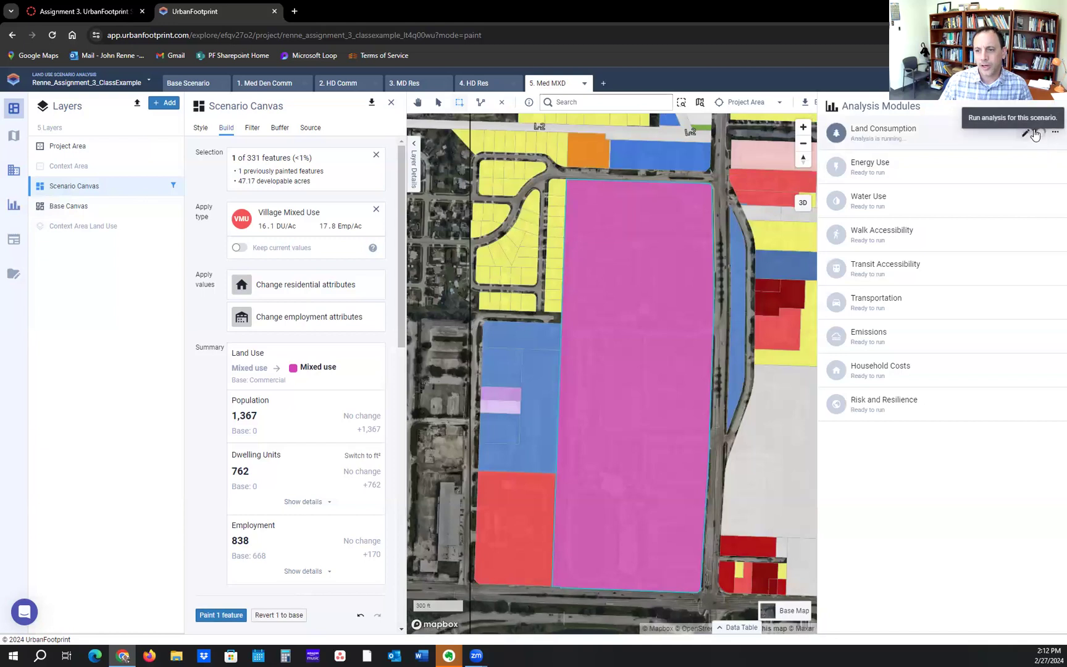
{"action": "left_click", "coordinate": [1039, 168]}
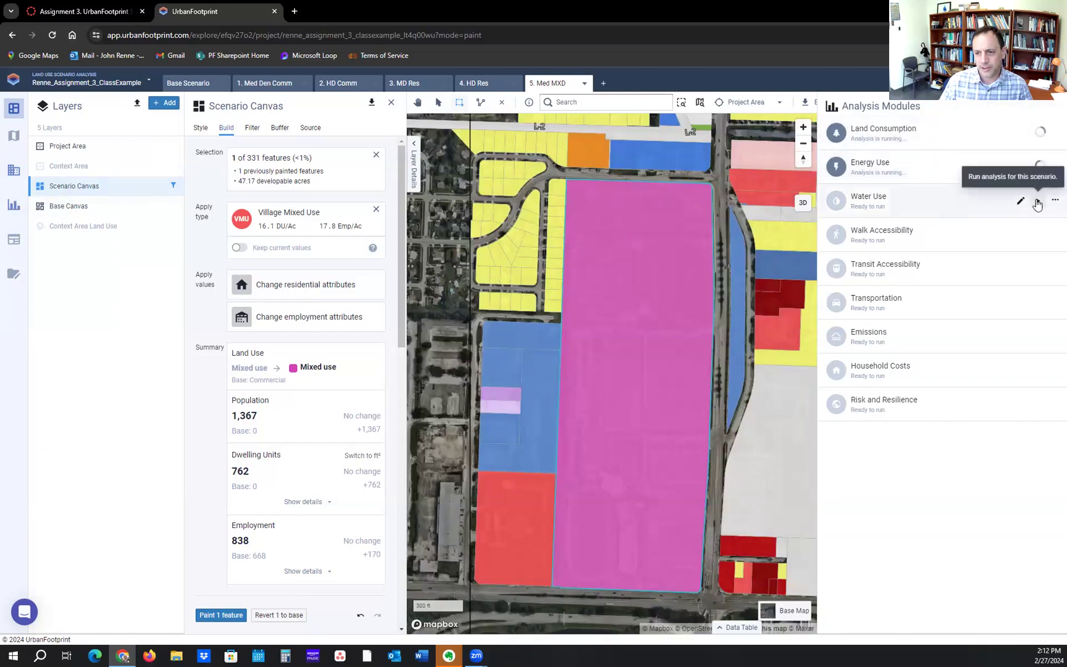
{"action": "left_click", "coordinate": [1039, 201]}
{"action": "left_click", "coordinate": [1038, 236]}
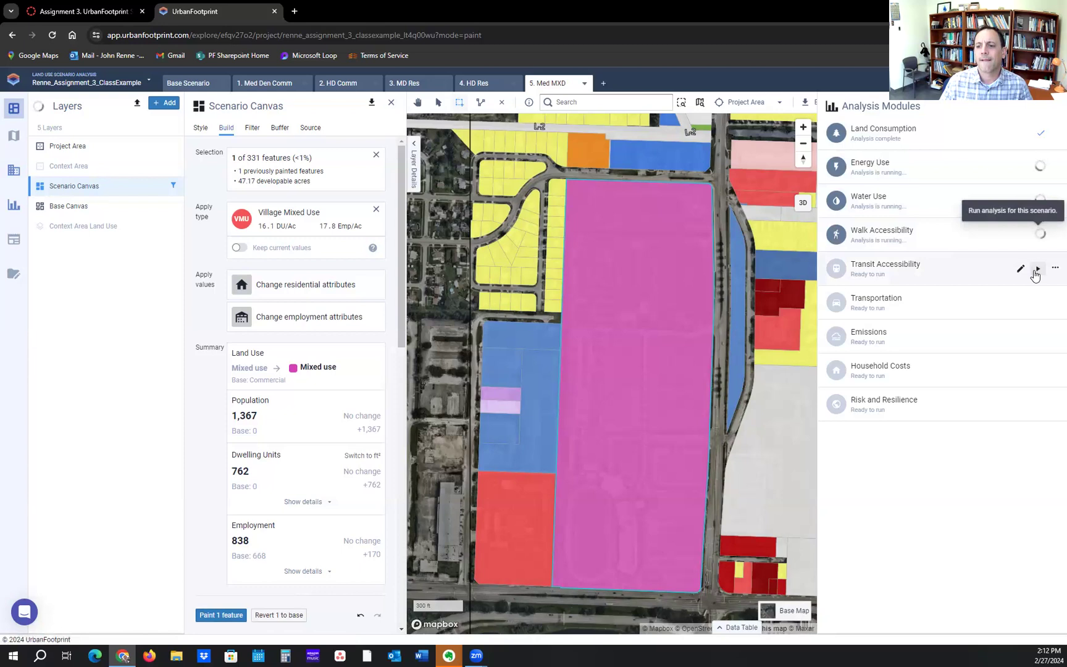
{"action": "left_click", "coordinate": [1039, 268]}
{"action": "left_click", "coordinate": [1038, 305]}
{"action": "mouse_move", "coordinate": [1043, 336]}
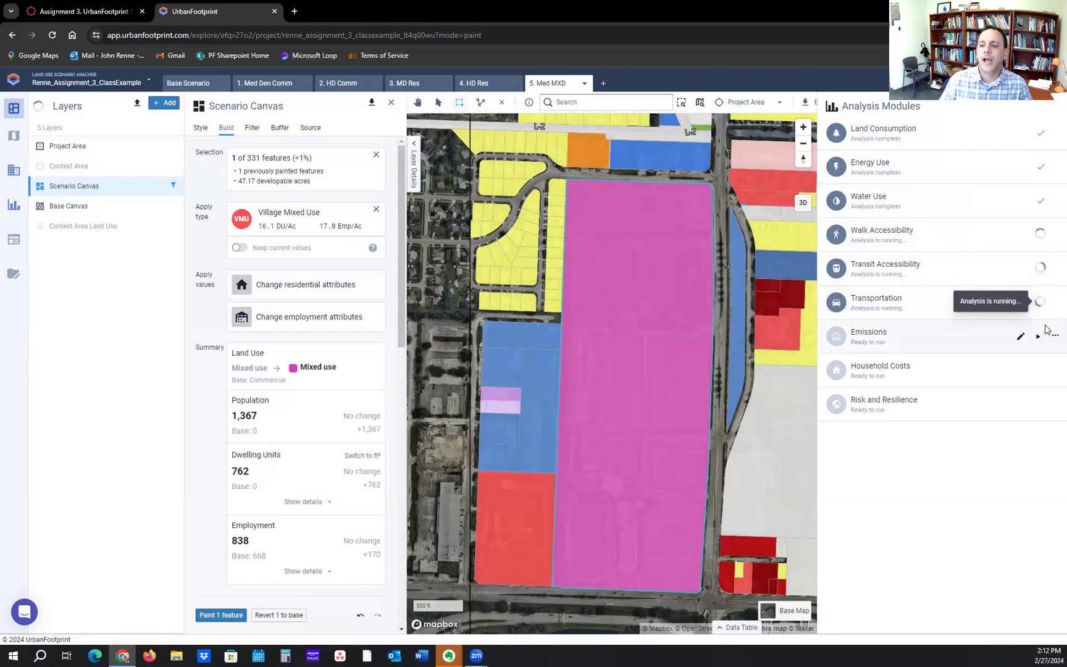
{"action": "left_click", "coordinate": [1038, 337]}
{"action": "left_click", "coordinate": [1039, 369]}
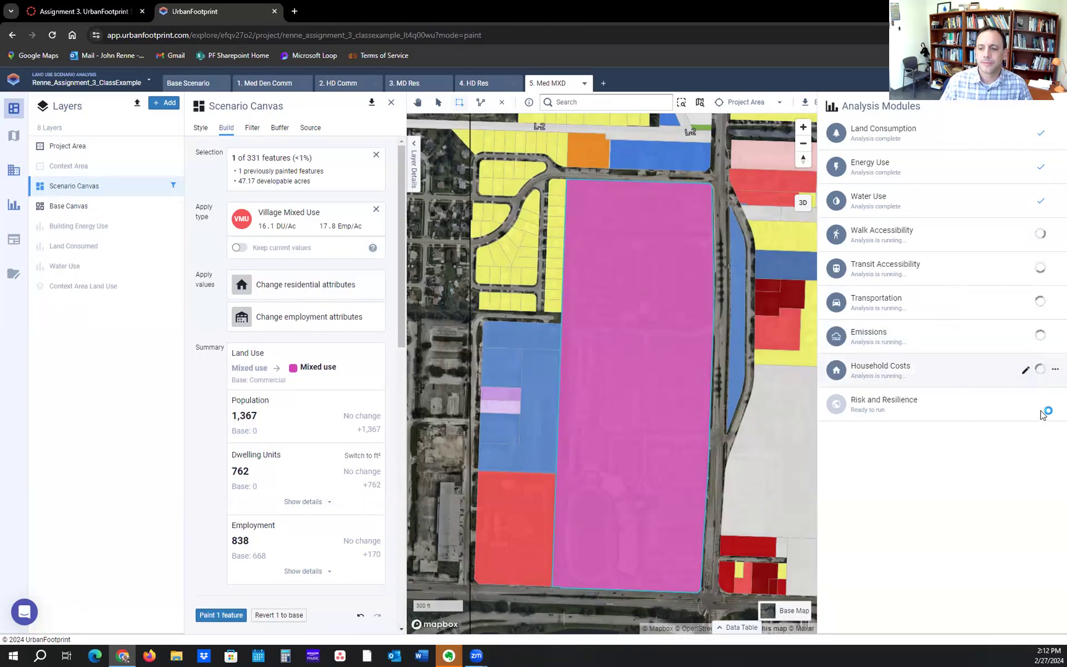
{"action": "left_click", "coordinate": [1040, 404]}
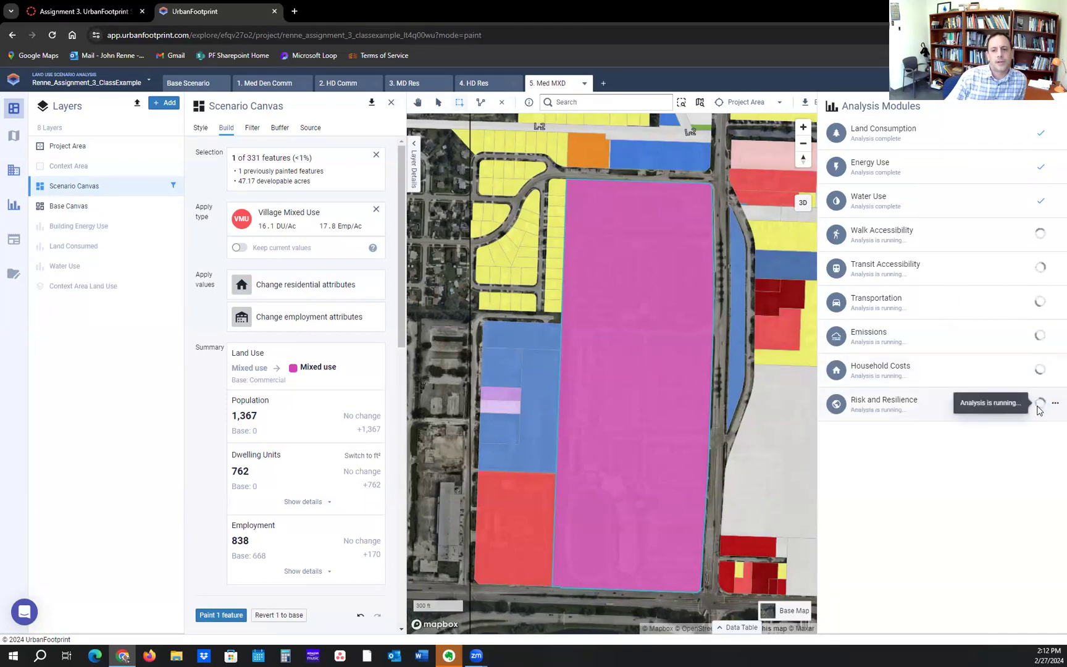
Create a sixth scenario from the Base Scenario, check the assignment's scenario list, and open the new scenario.
{"action": "mouse_move", "coordinate": [857, 179]}
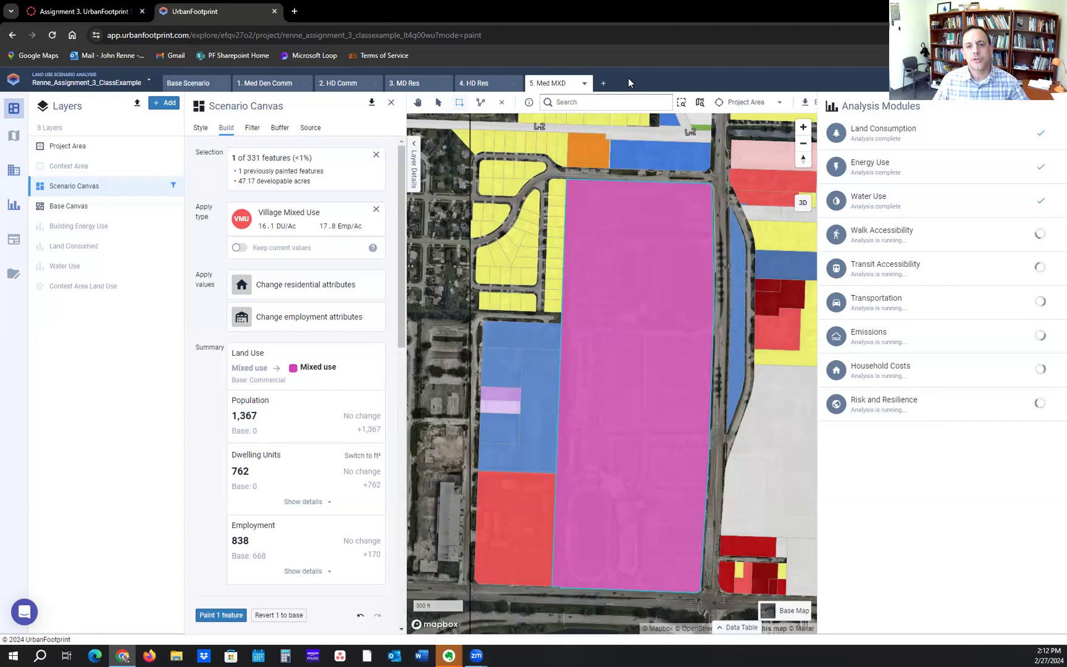
{"action": "left_click", "coordinate": [604, 84]}
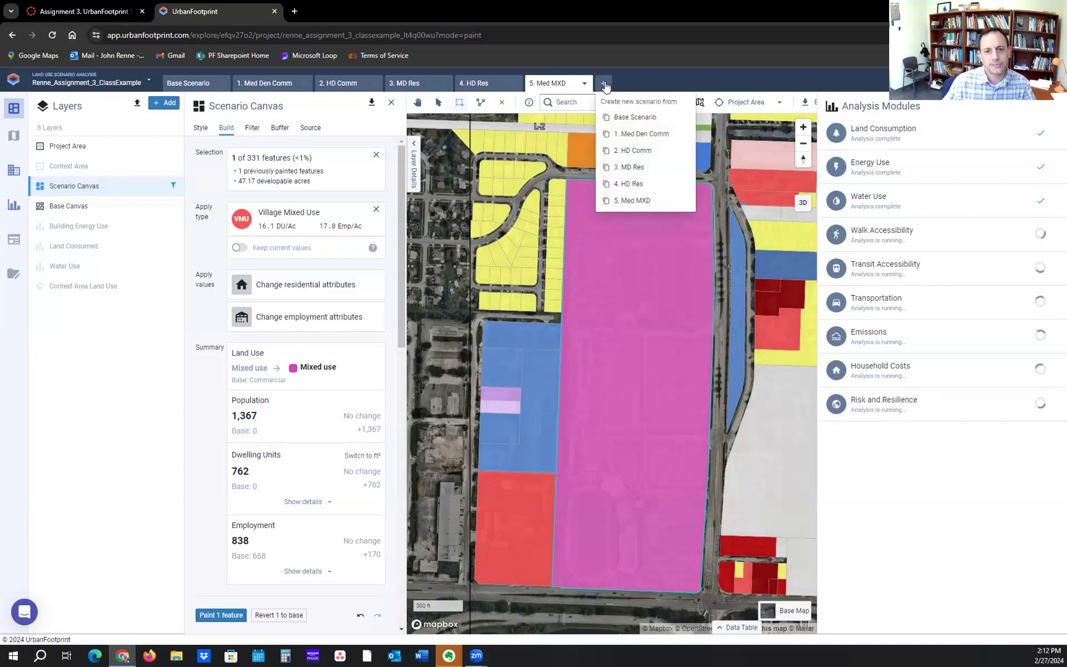
{"action": "left_click", "coordinate": [621, 117]}
{"action": "left_click", "coordinate": [85, 11]}
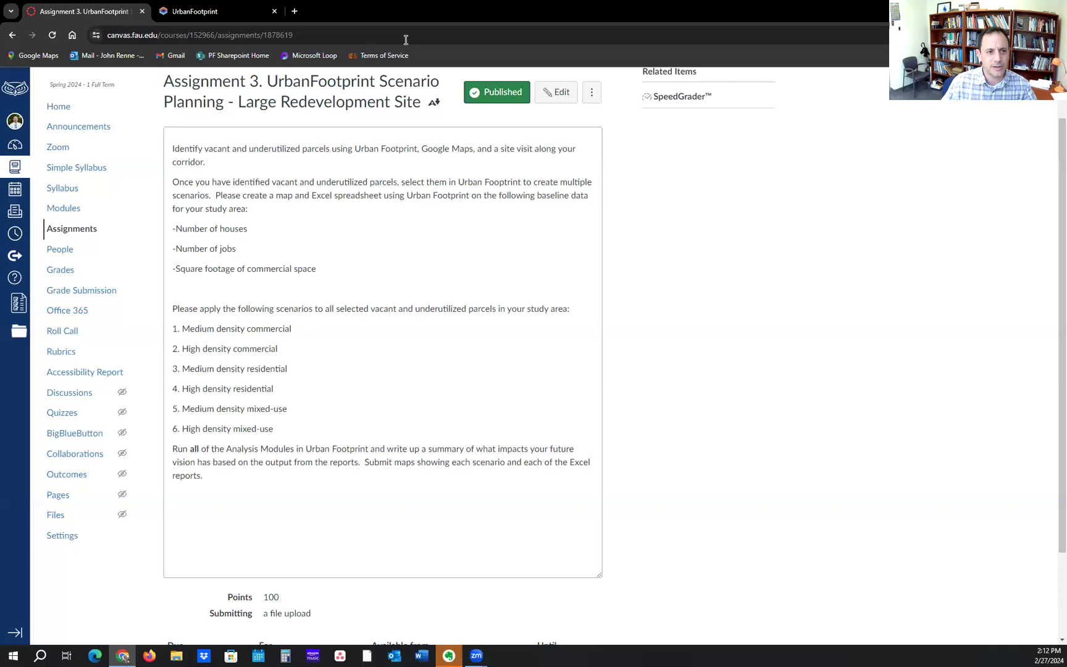
{"action": "left_click", "coordinate": [201, 12]}
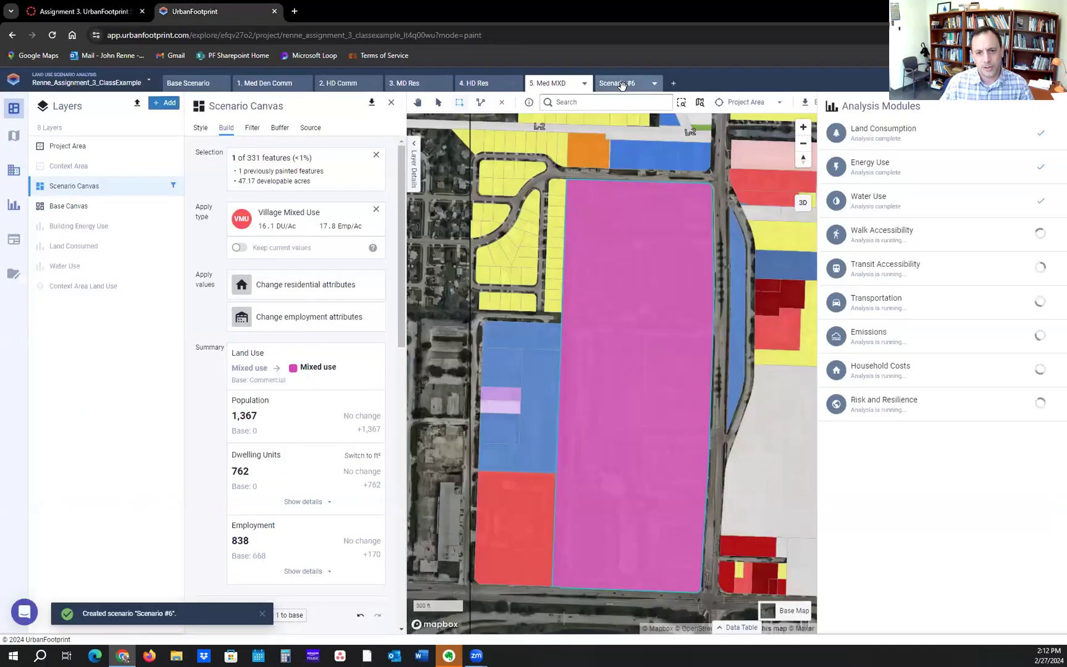
{"action": "left_click", "coordinate": [621, 84]}
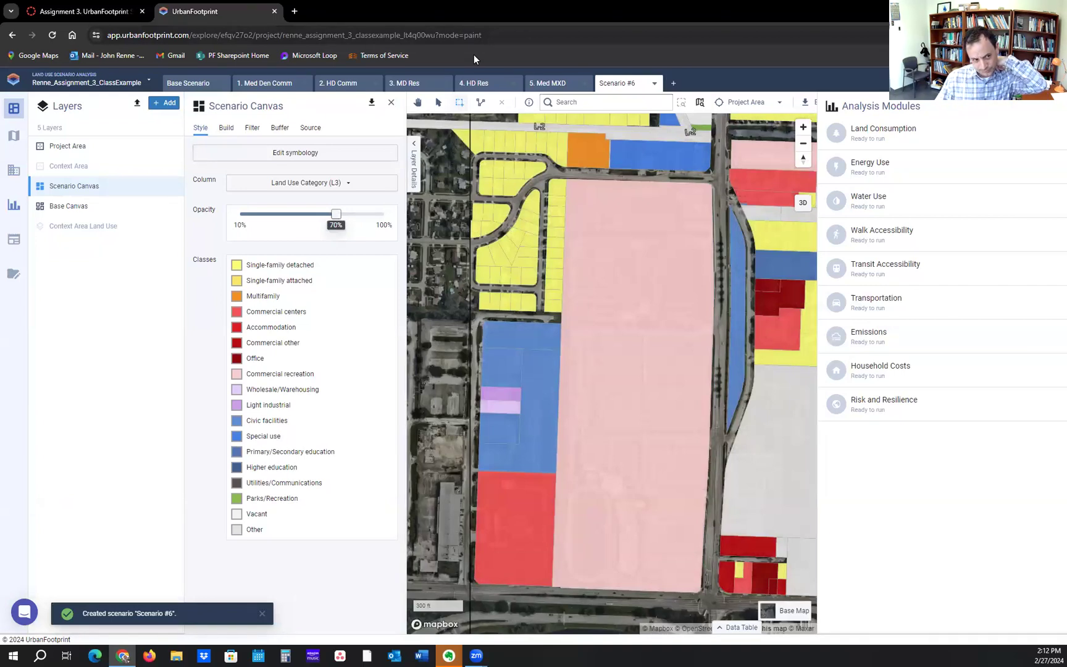
Open the new scenario's build tools and select the large commercial recreation parcel in the middle of the site.
{"action": "left_click", "coordinate": [14, 205]}
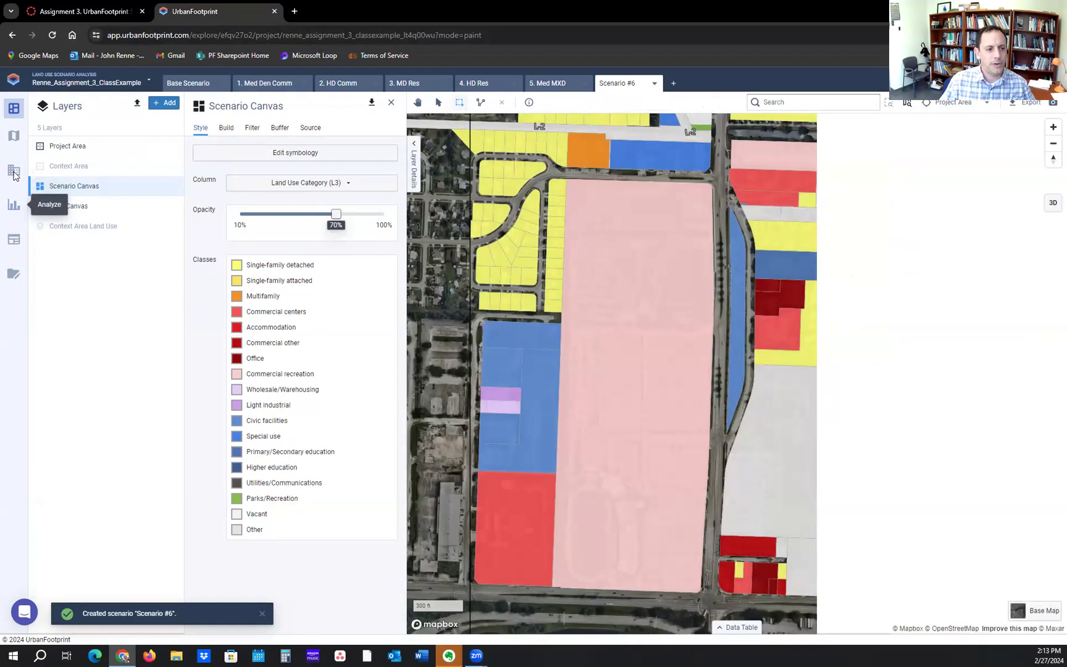
{"action": "left_click", "coordinate": [13, 172]}
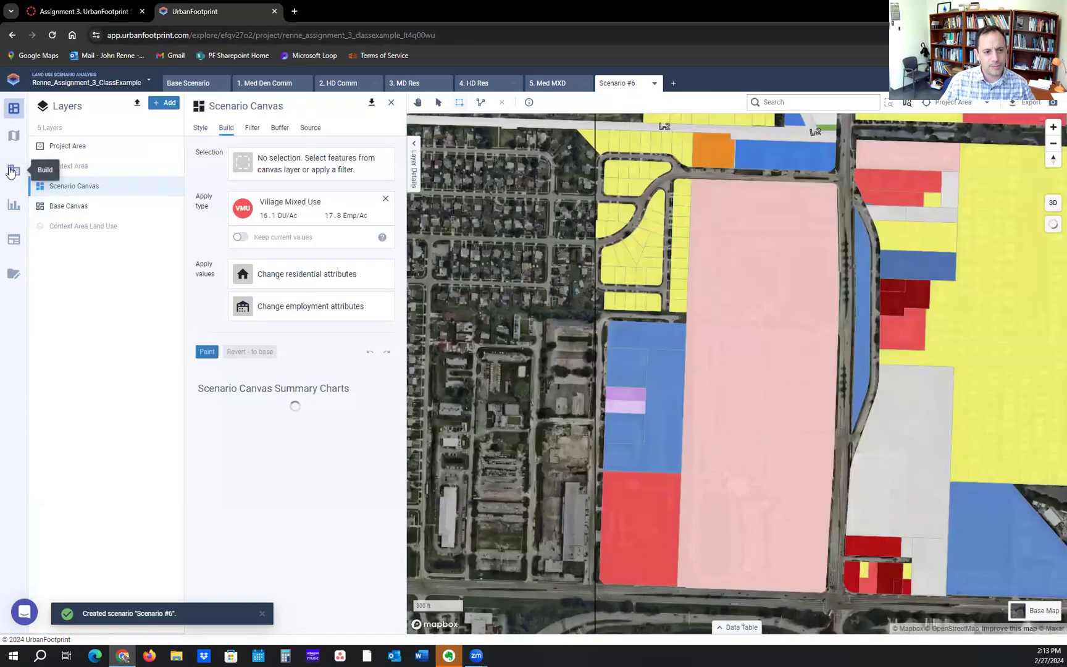
{"action": "left_click", "coordinate": [438, 103]}
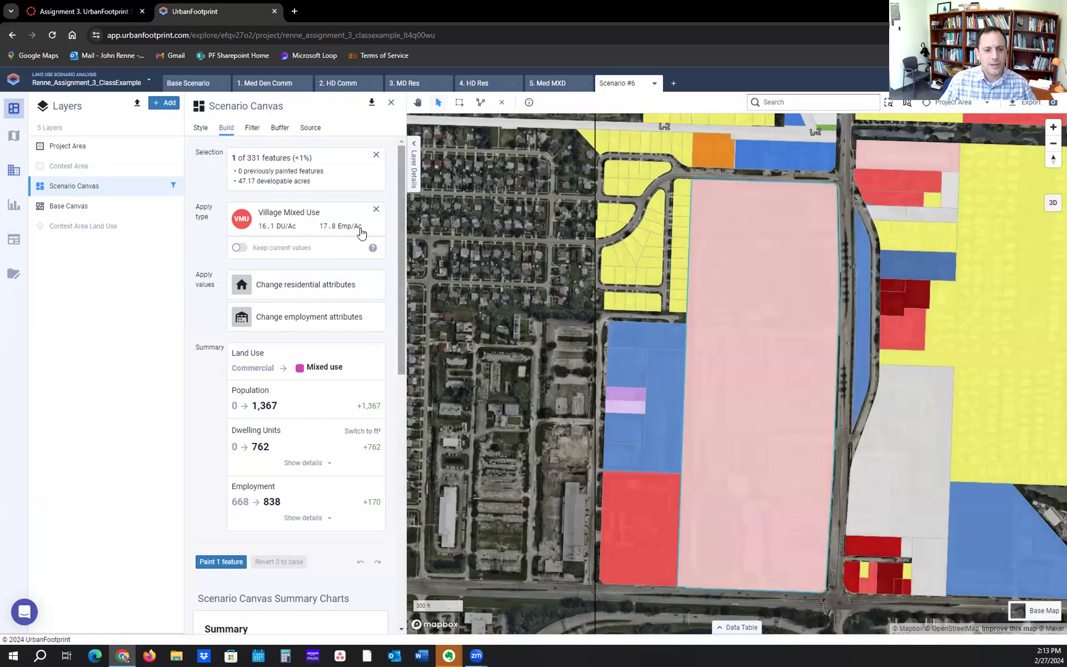
Replace the Village Mixed Use type with the City Mixed Use place type and paint the selected parcel with it.
{"action": "left_click", "coordinate": [377, 211]}
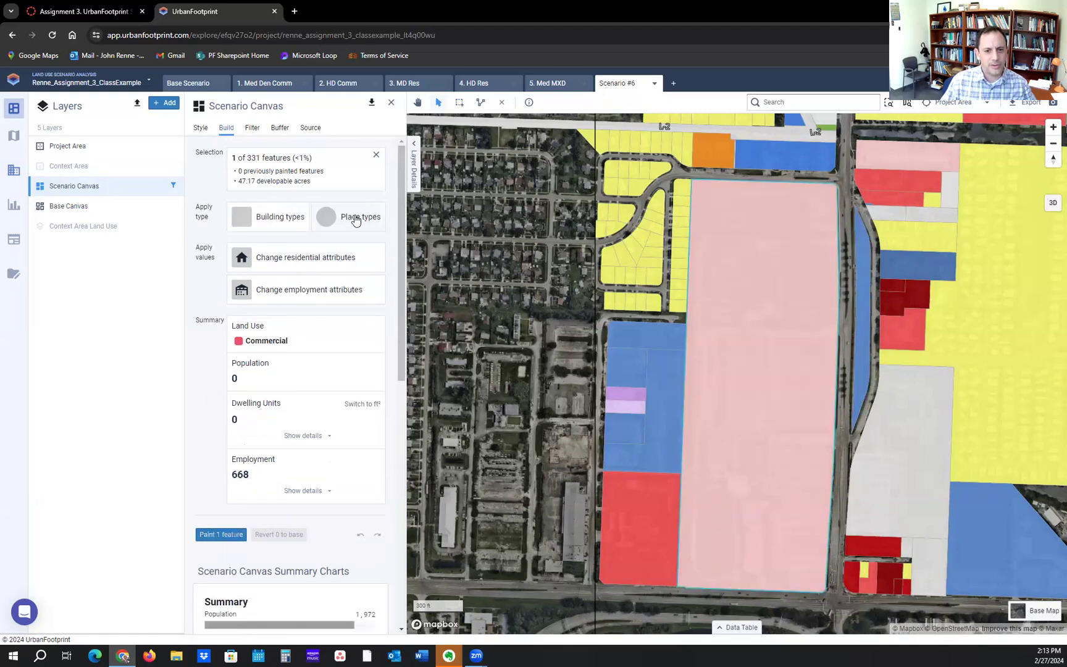
{"action": "left_click", "coordinate": [356, 220]}
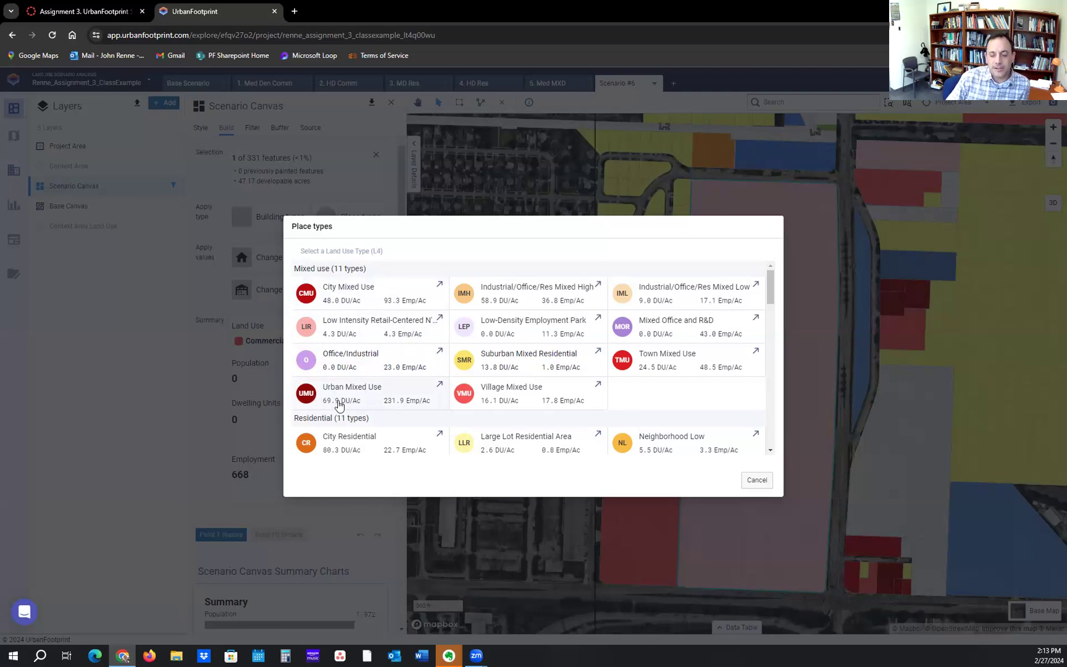
{"action": "left_click", "coordinate": [358, 290]}
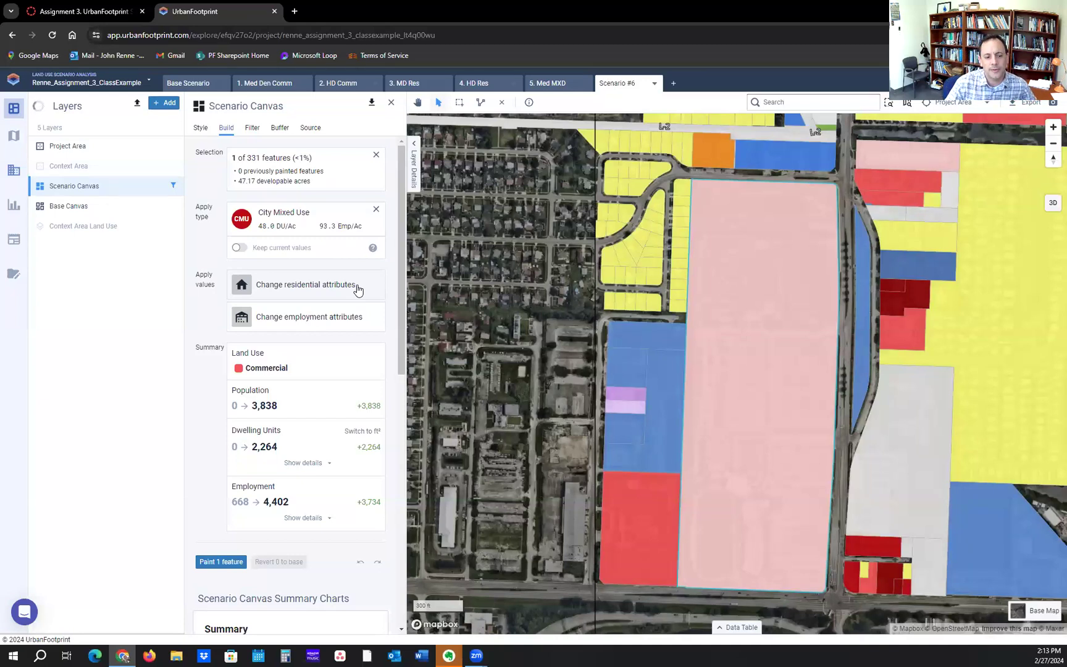
{"action": "left_click", "coordinate": [220, 562]}
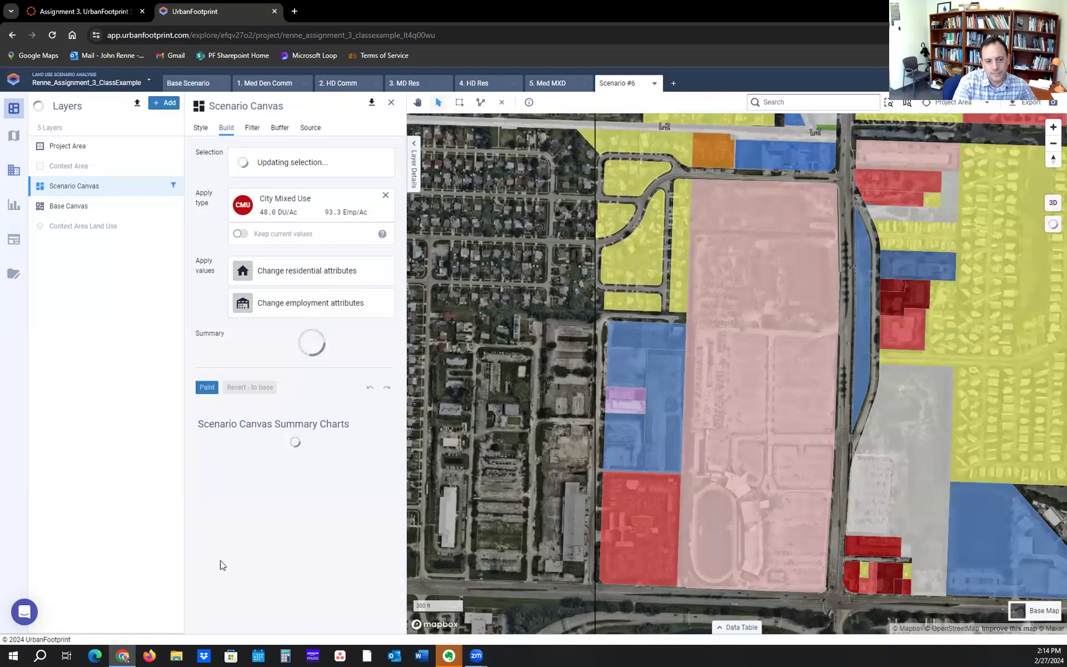
Run all nine analysis modules for Scenario #6, from Land Consumption through Risk and Resilience.
{"action": "left_click", "coordinate": [17, 206]}
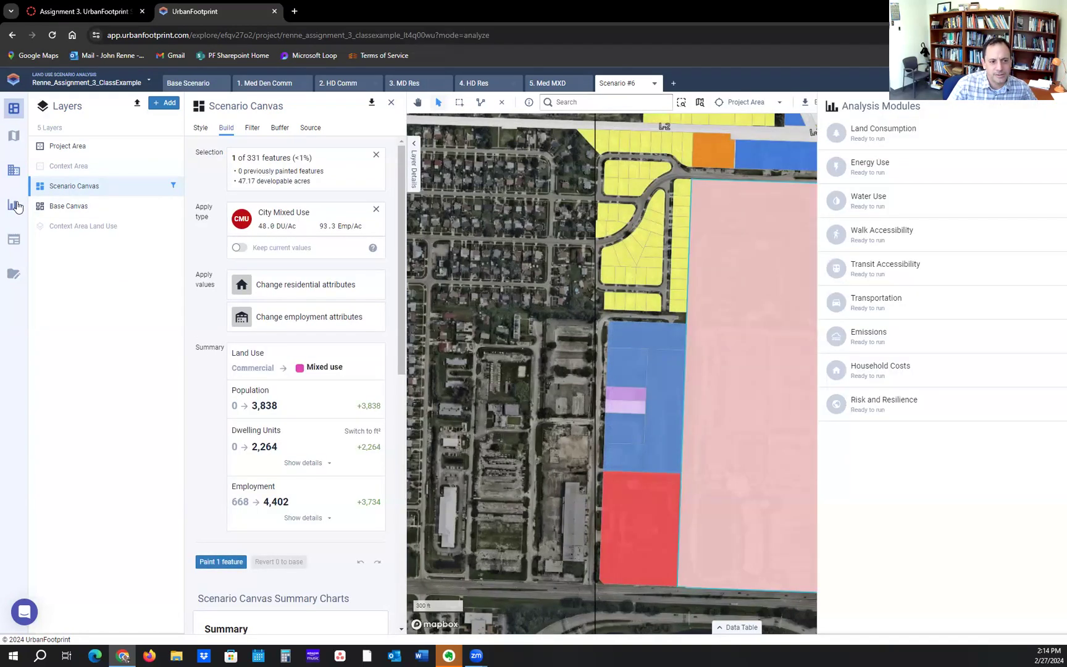
{"action": "mouse_move", "coordinate": [1036, 134]}
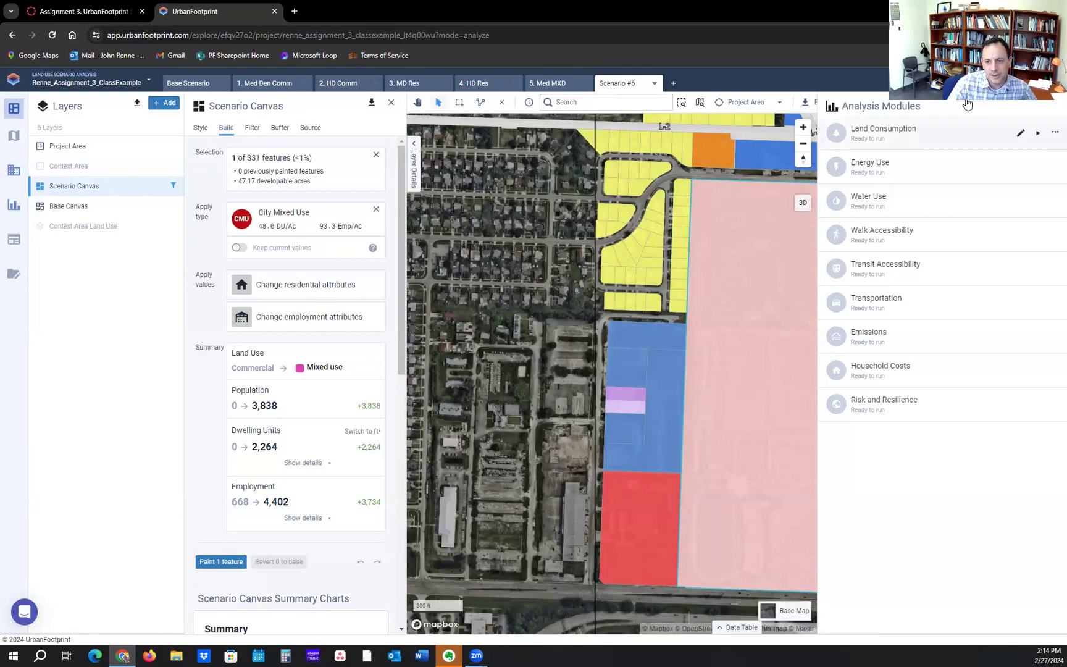
{"action": "left_click", "coordinate": [1038, 134]}
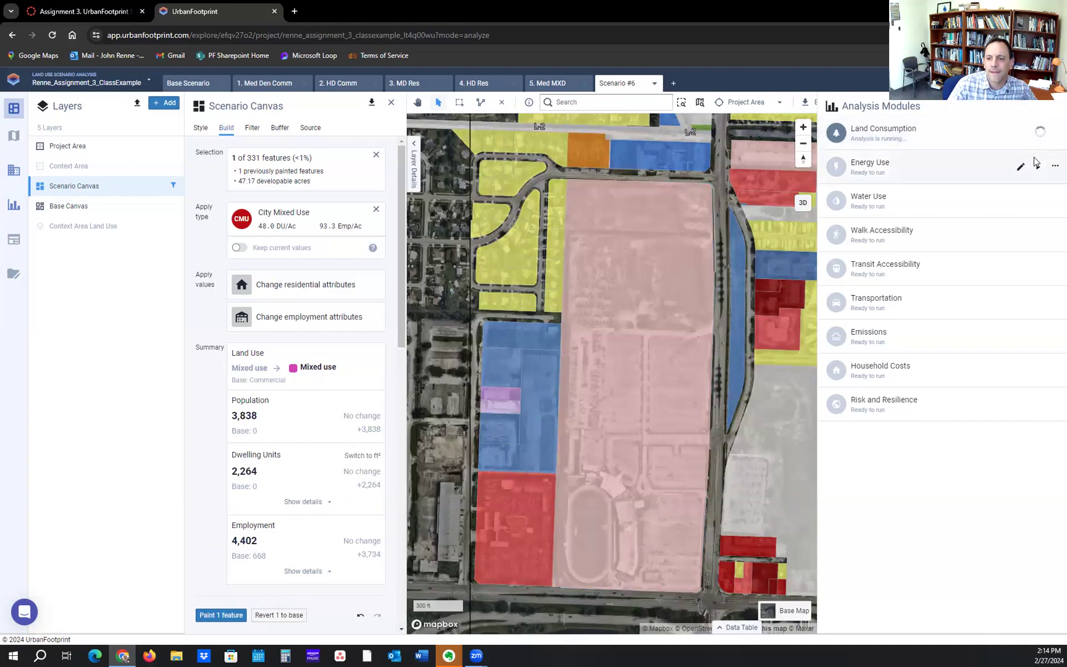
{"action": "left_click", "coordinate": [1038, 166]}
{"action": "left_click", "coordinate": [1039, 201]}
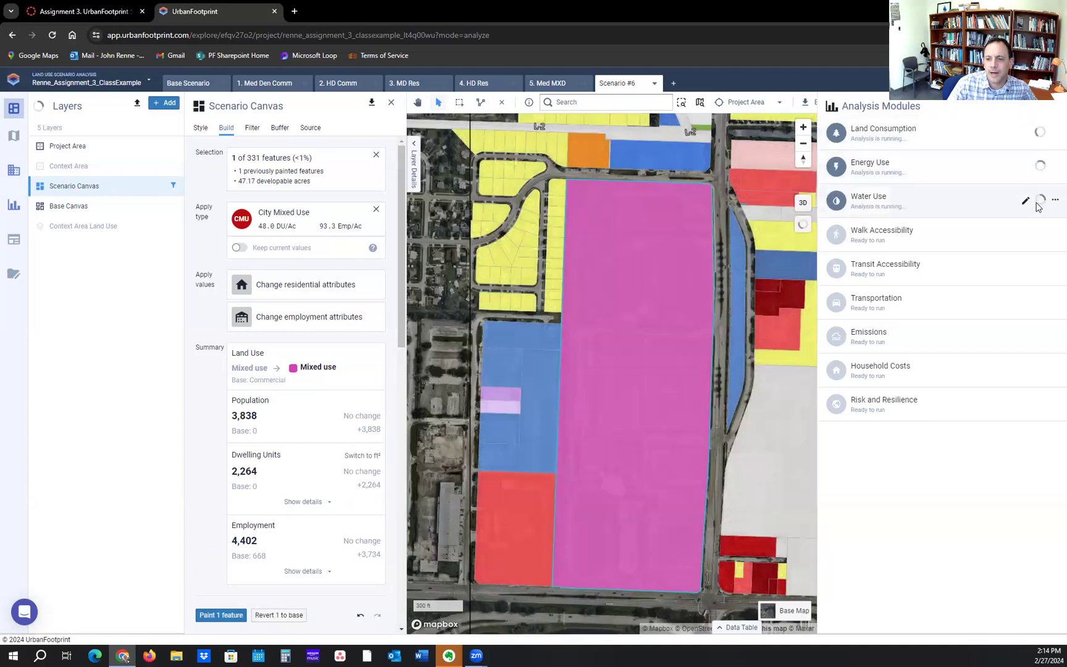
{"action": "left_click", "coordinate": [1039, 235]}
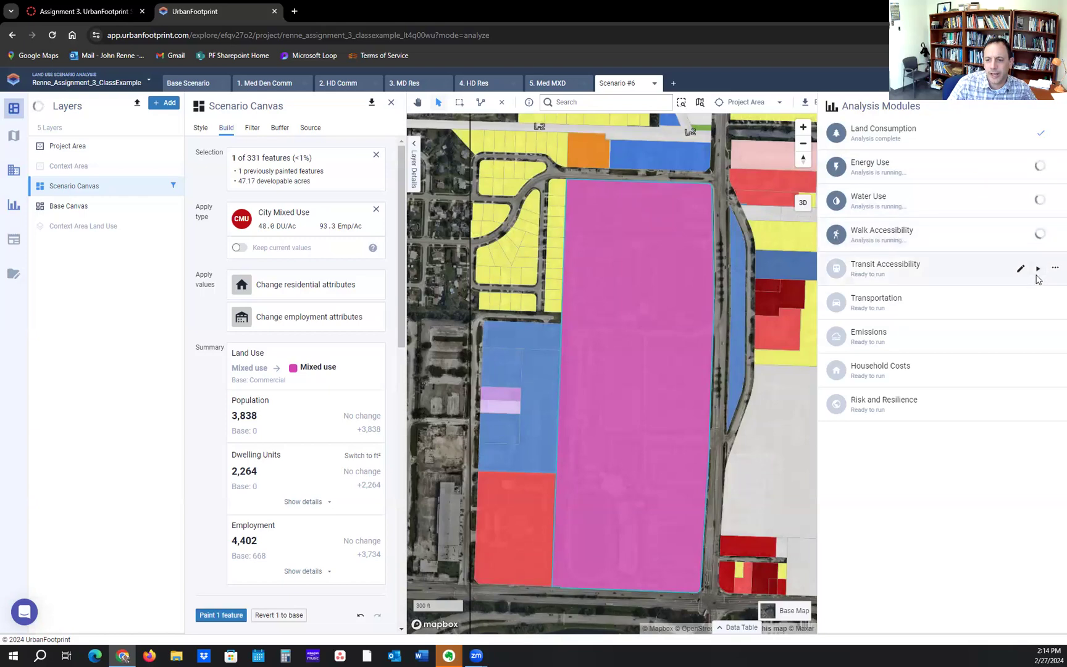
{"action": "left_click", "coordinate": [1038, 268]}
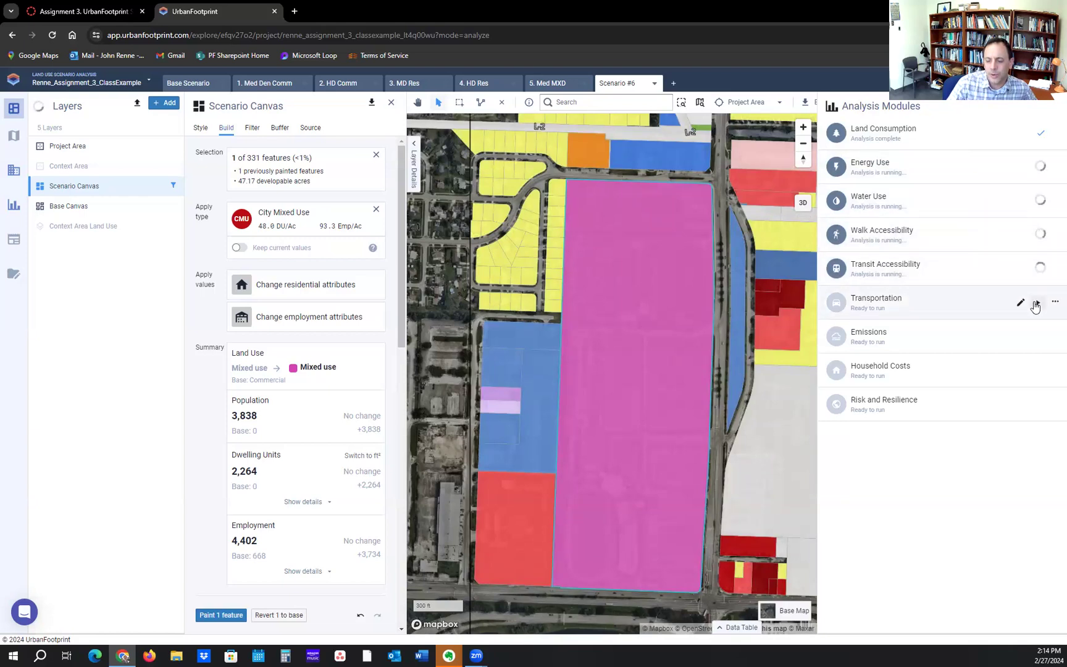
{"action": "left_click", "coordinate": [1037, 303]}
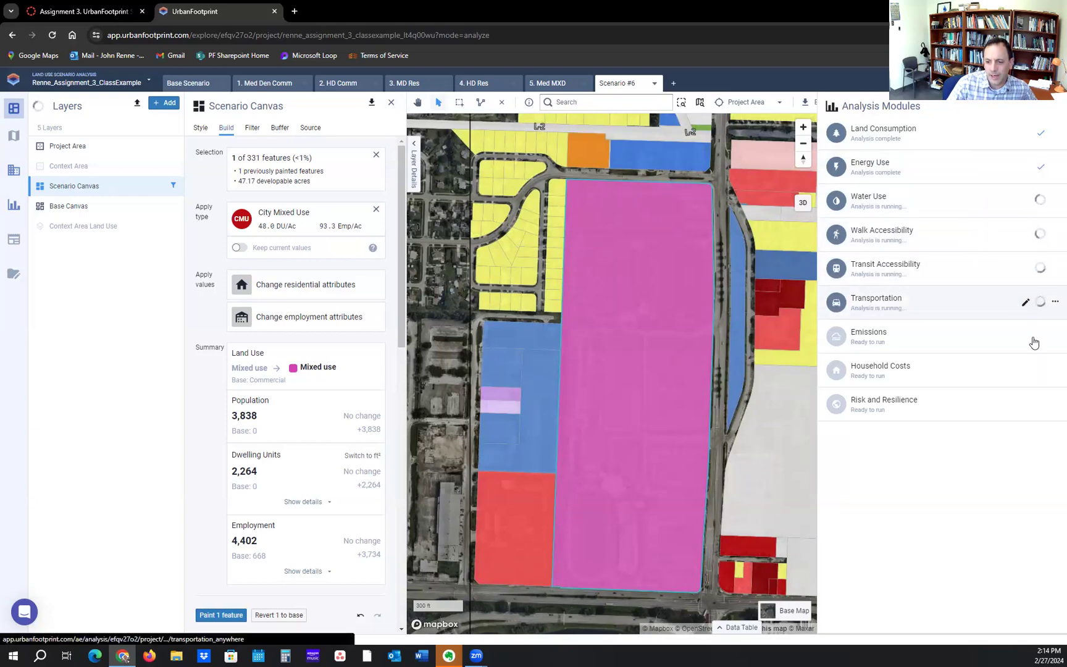
{"action": "left_click", "coordinate": [1039, 371]}
{"action": "left_click", "coordinate": [1040, 405]}
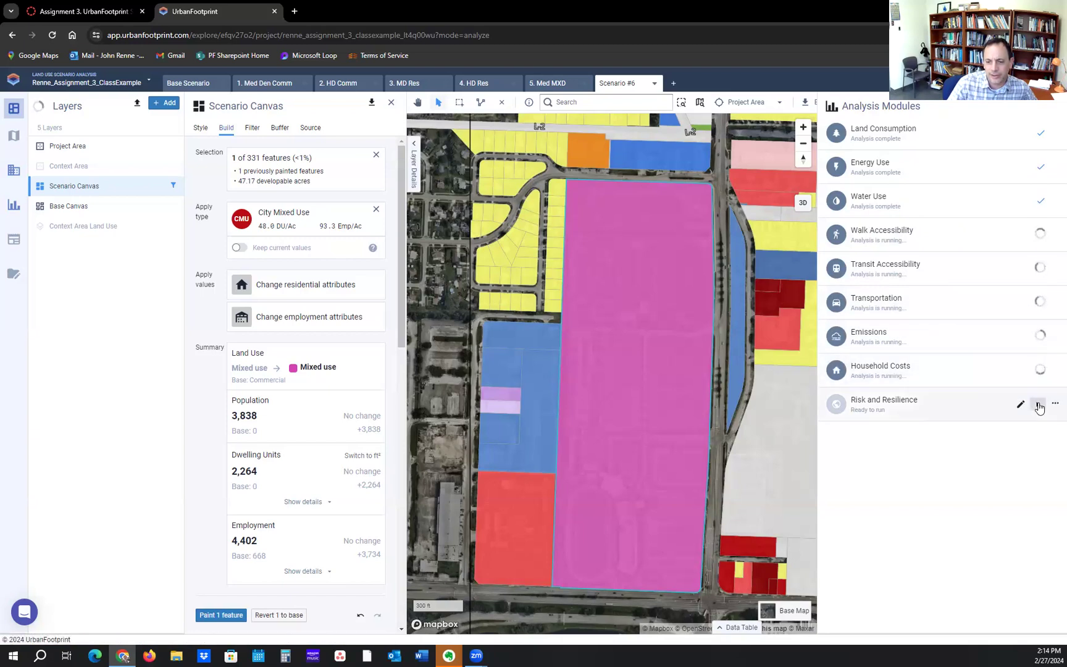
Rename Scenario #6 as "6. HD MXD" and save the new name.
{"action": "left_click", "coordinate": [653, 84]}
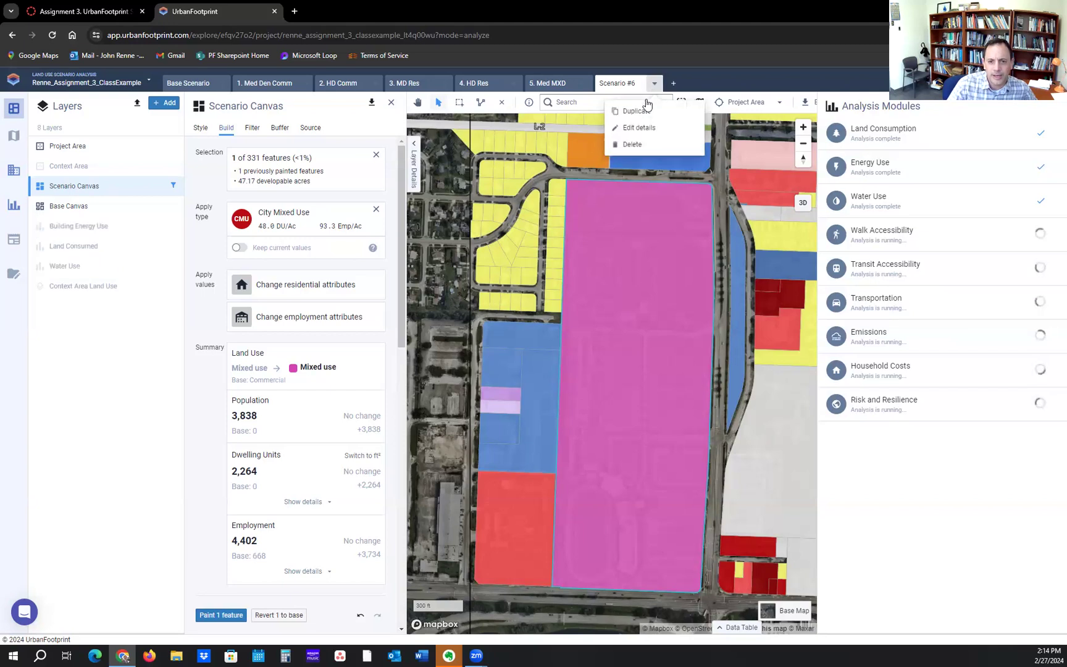
{"action": "left_click", "coordinate": [637, 127]}
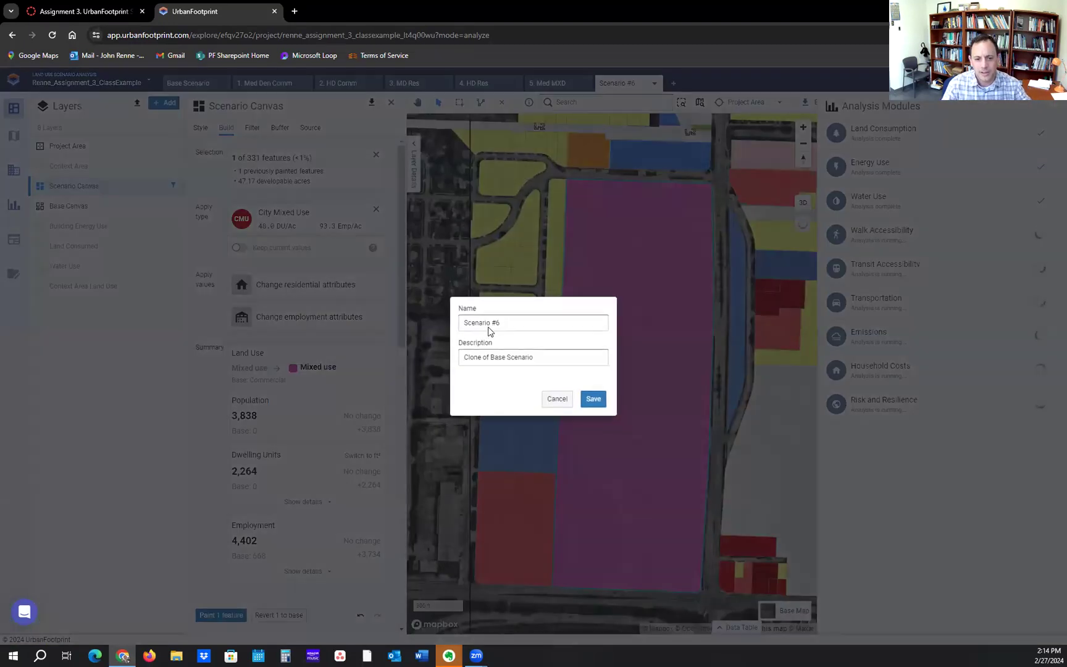
{"action": "triple_click", "coordinate": [496, 323]}
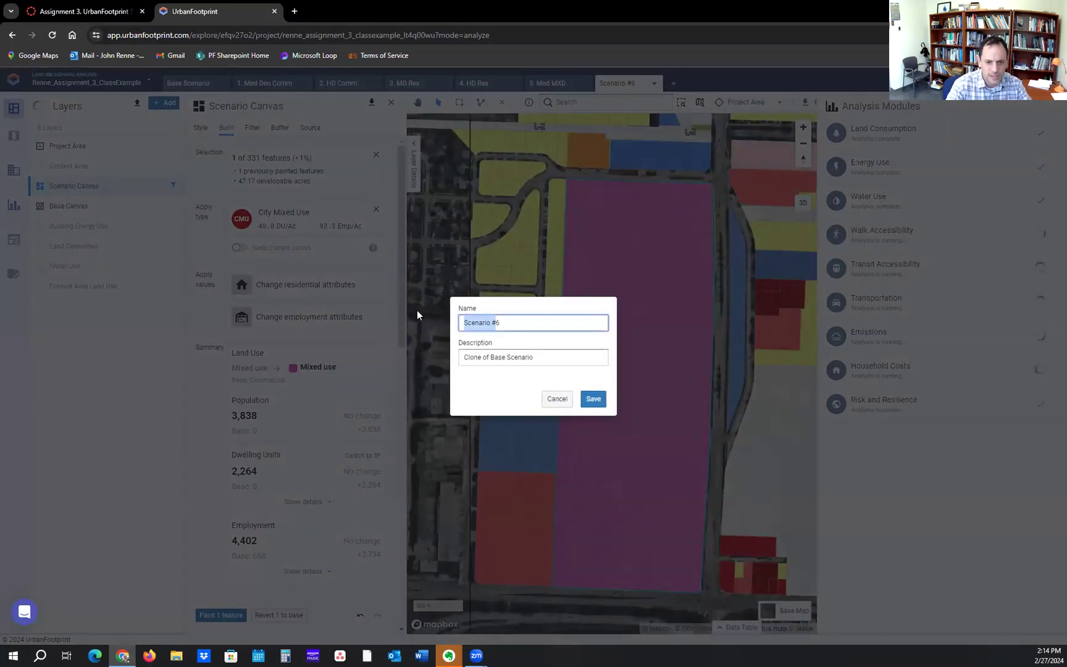
{"action": "type", "text": "6"}
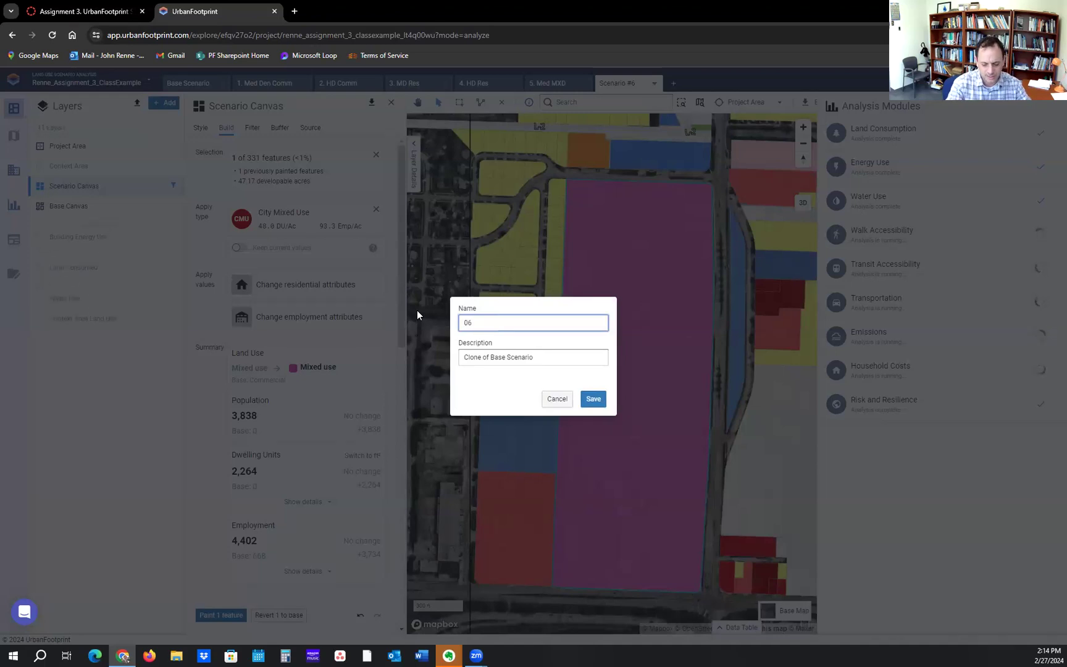
{"action": "type", "text": ". H"}
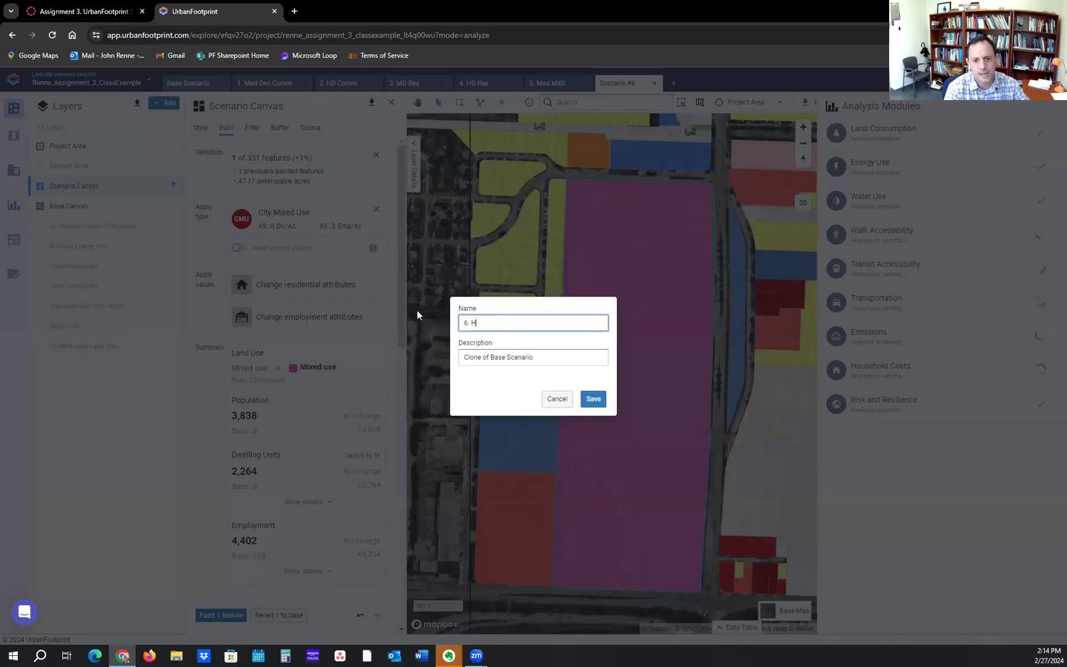
{"action": "type", "text": "D MXD"}
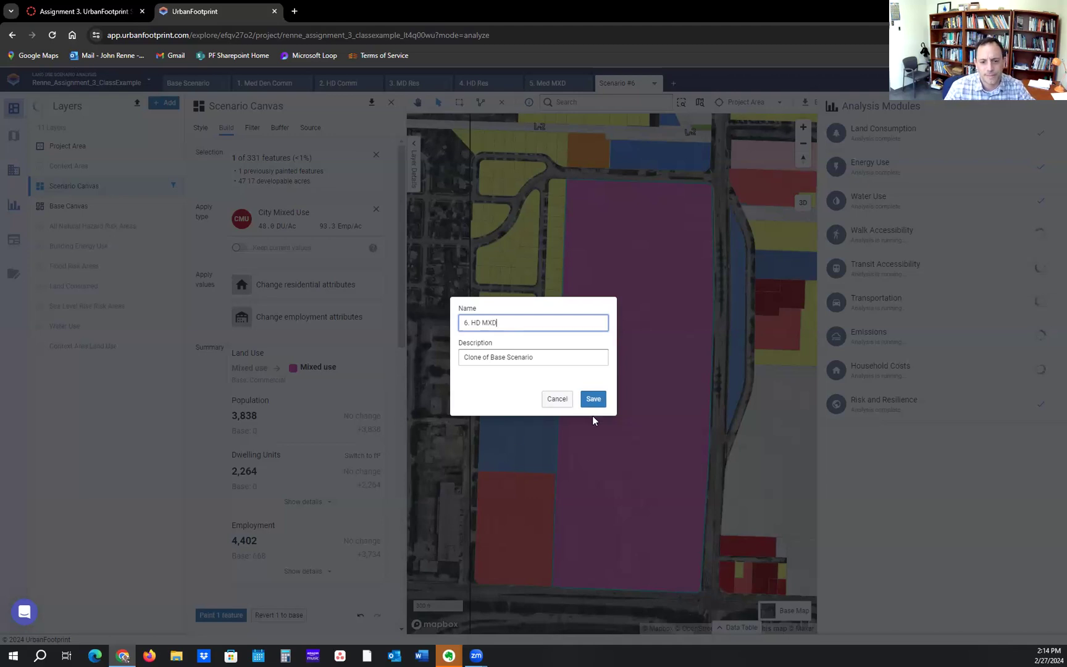
{"action": "left_click", "coordinate": [592, 399]}
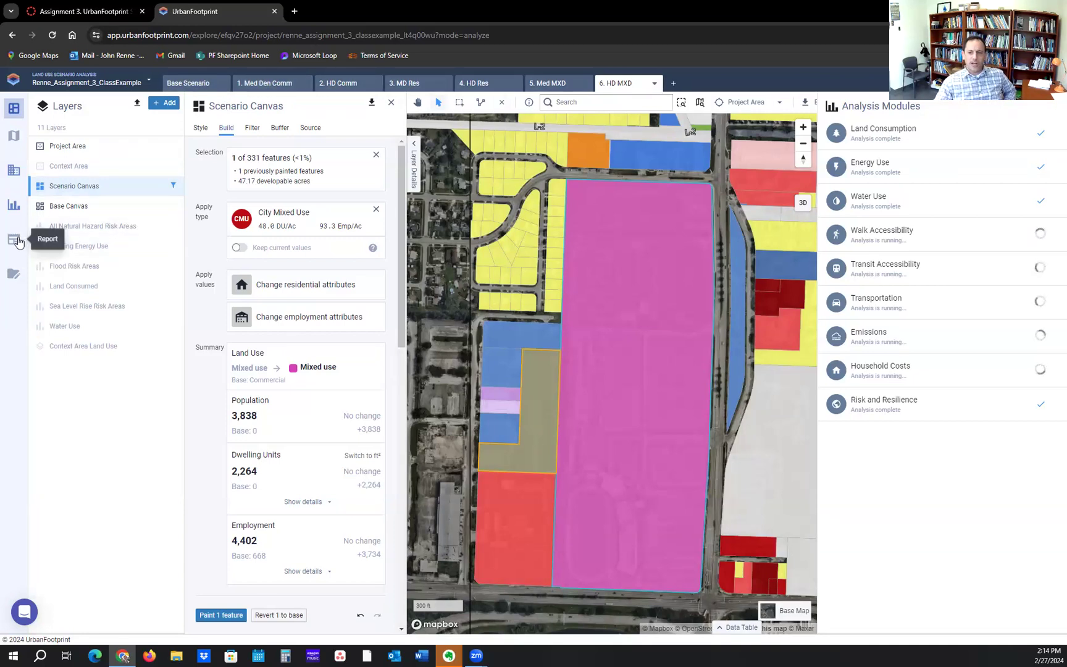
Check the analysis modules' progress in the earlier scenarios, from 5. Med MXD back to 1. Med Den Comm.
{"action": "left_click", "coordinate": [548, 83]}
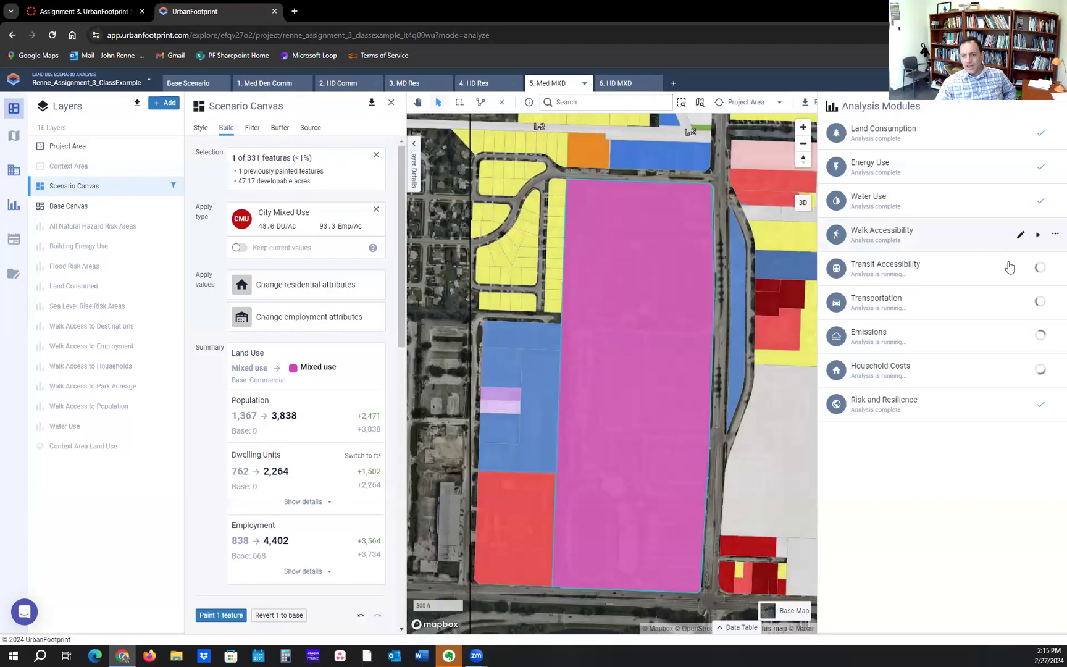
{"action": "left_click", "coordinate": [485, 84]}
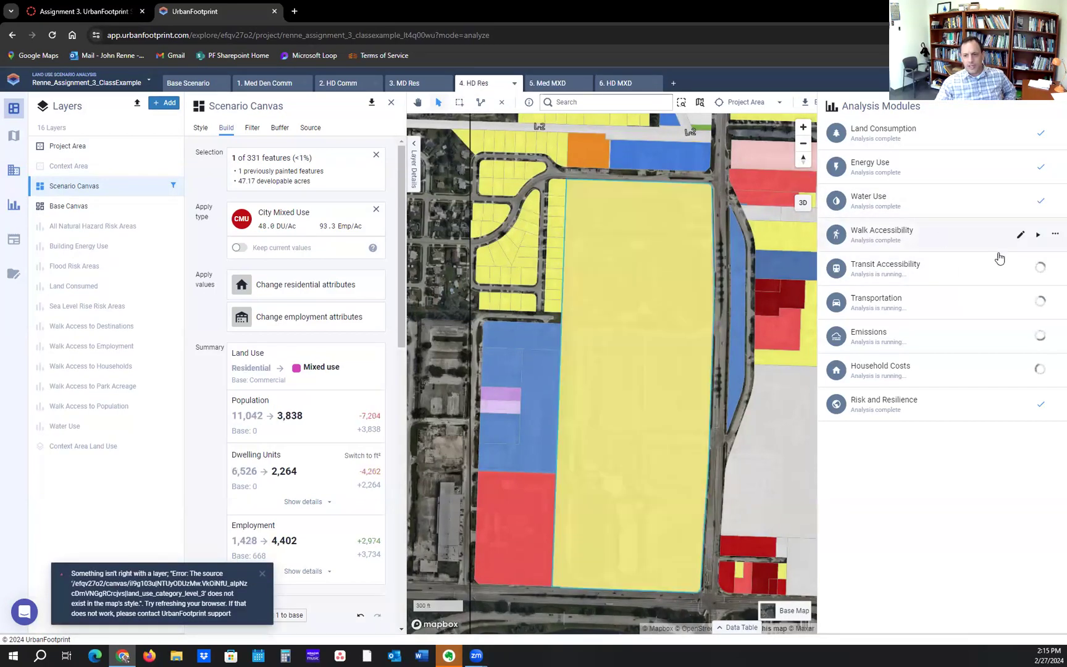
{"action": "left_click", "coordinate": [405, 85]}
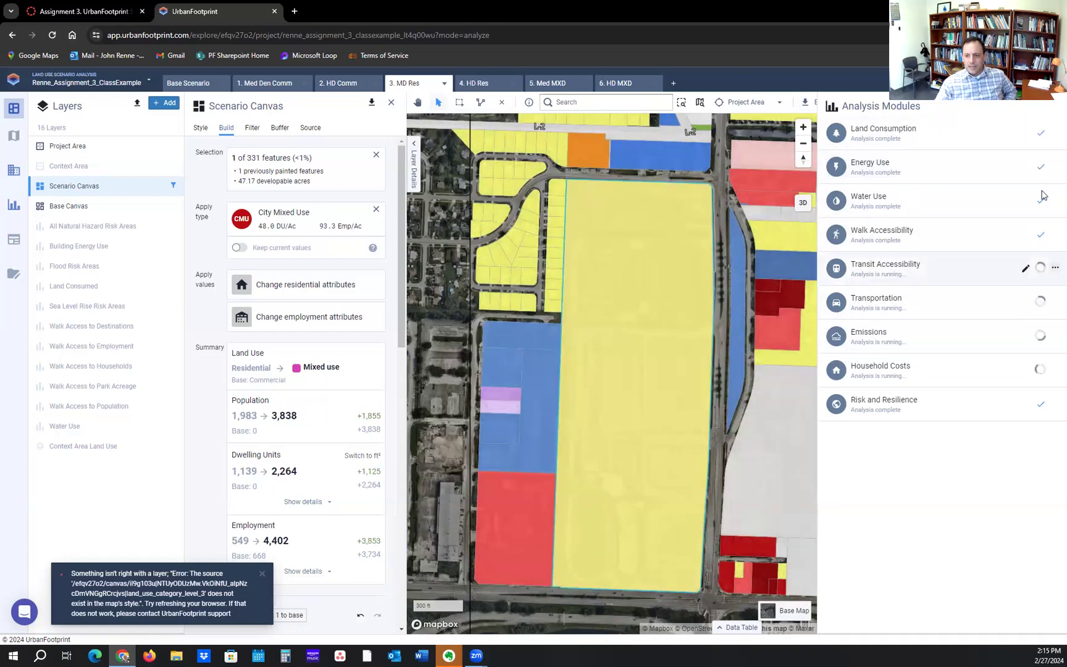
{"action": "left_click", "coordinate": [332, 83]}
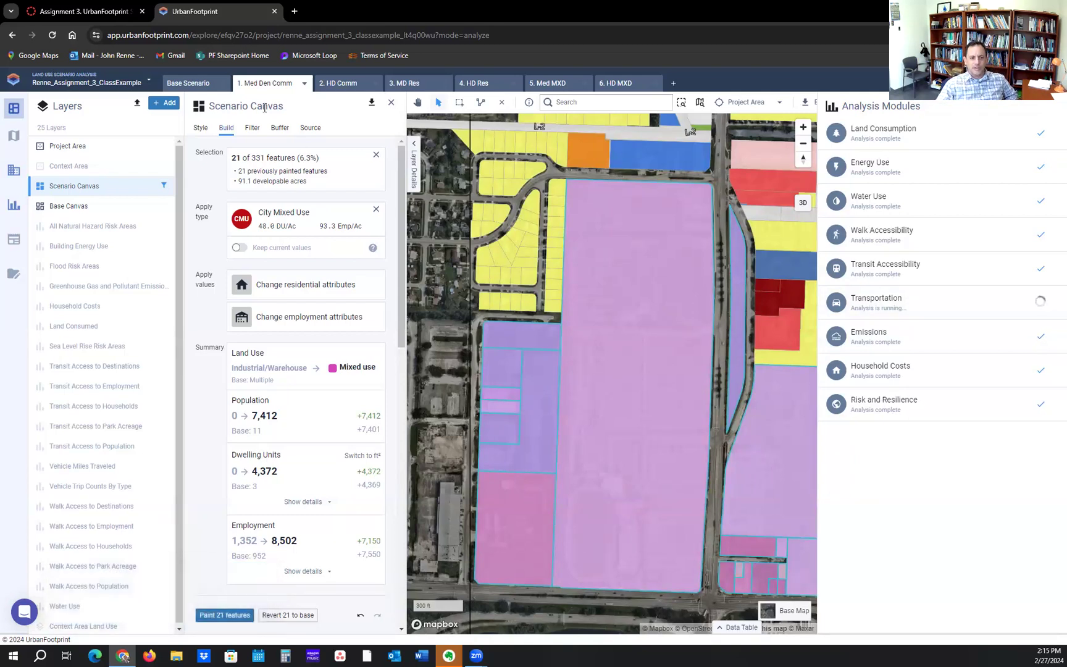
Open the Summary Statistics report, include all six built scenarios beside the Base Scenario, and compare their population, housing and jobs charts.
{"action": "left_click", "coordinate": [15, 241]}
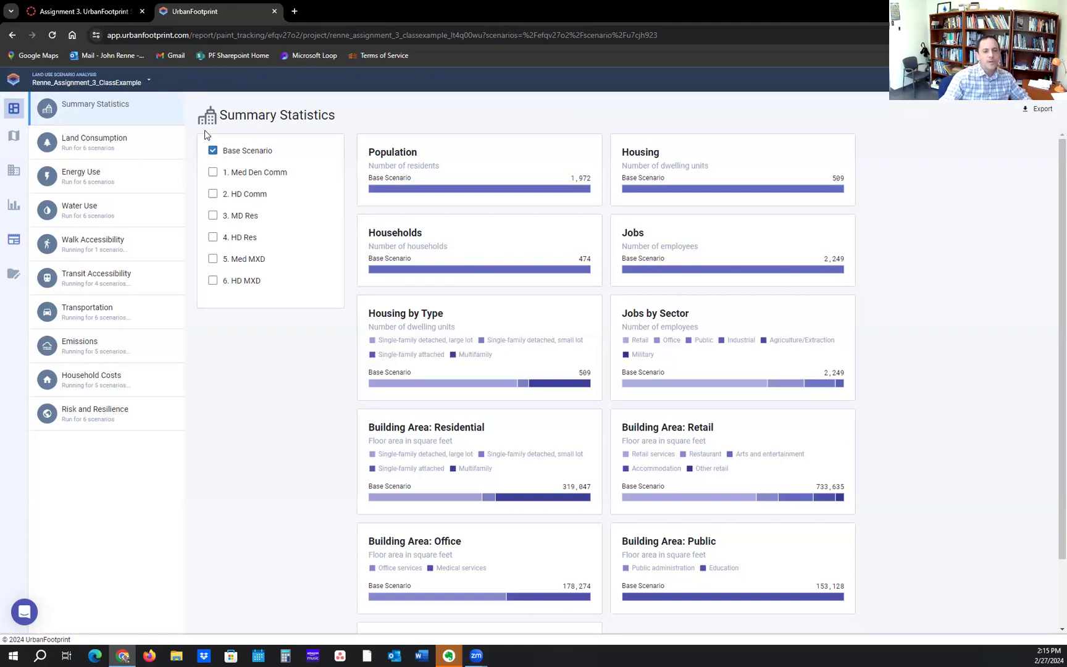
{"action": "left_click", "coordinate": [213, 172]}
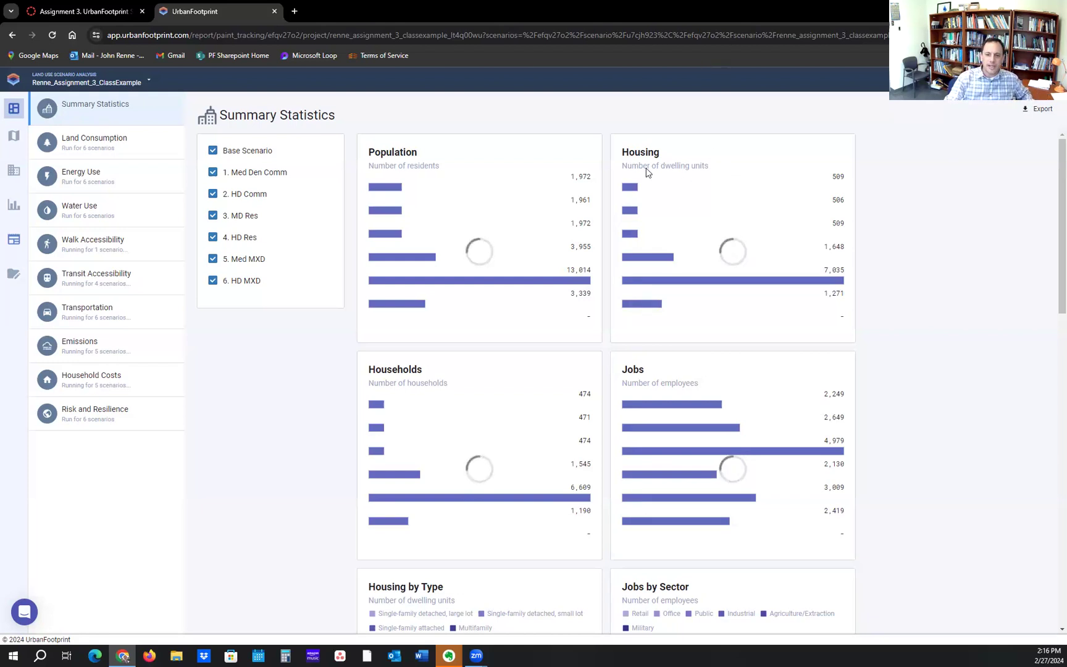
{"action": "mouse_move", "coordinate": [384, 188]}
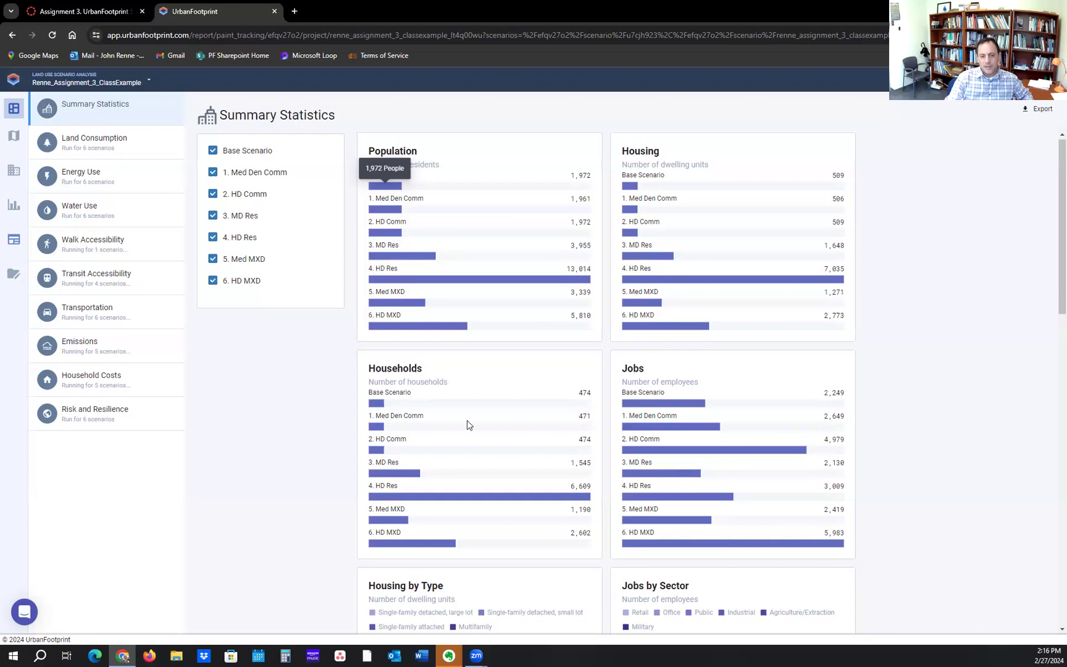
{"action": "scroll", "coordinate": [653, 429], "scroll_direction": "down", "scroll_amount": 4}
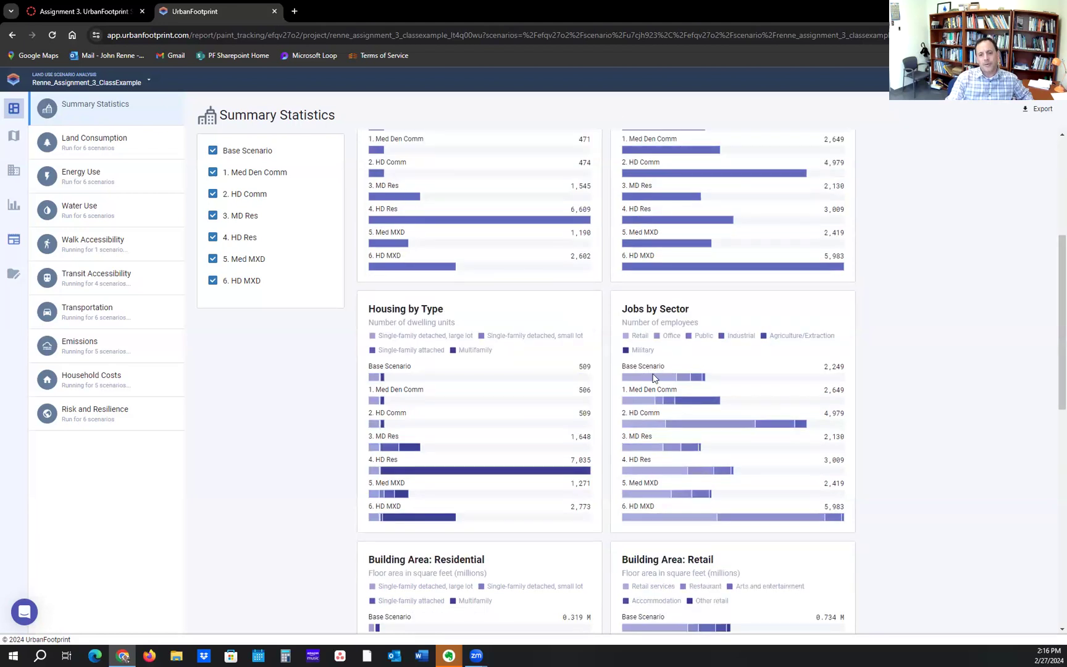
Review the Summary Statistics charts and take a screenshot of the Population, Housing, Households and Jobs charts.
{"action": "scroll", "coordinate": [668, 303], "scroll_direction": "up", "scroll_amount": 3}
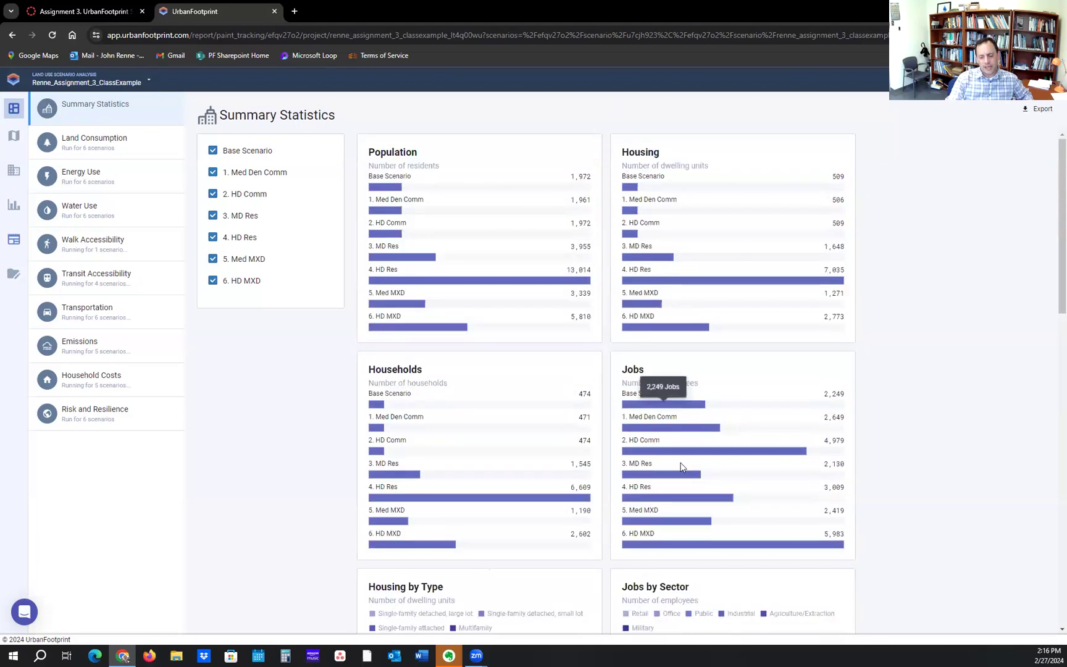
{"action": "scroll", "coordinate": [682, 465], "scroll_direction": "down", "scroll_amount": 5}
{"action": "scroll", "coordinate": [680, 466], "scroll_direction": "down", "scroll_amount": 3}
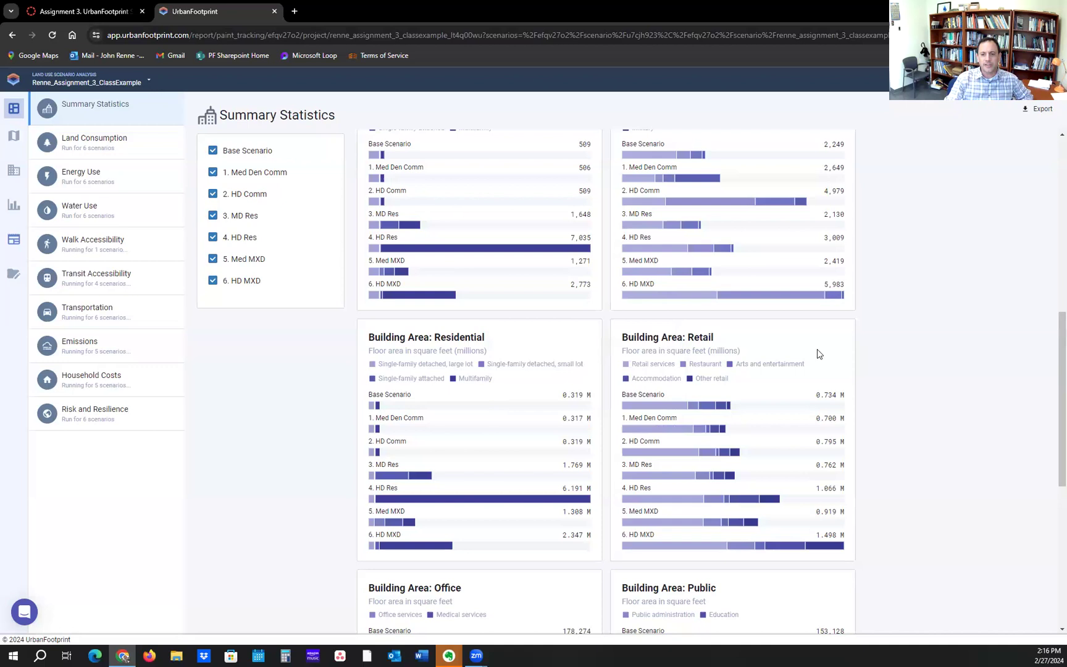
{"action": "left_click_drag", "start_coordinate": [1052, 353], "coordinate": [1052, 180]}
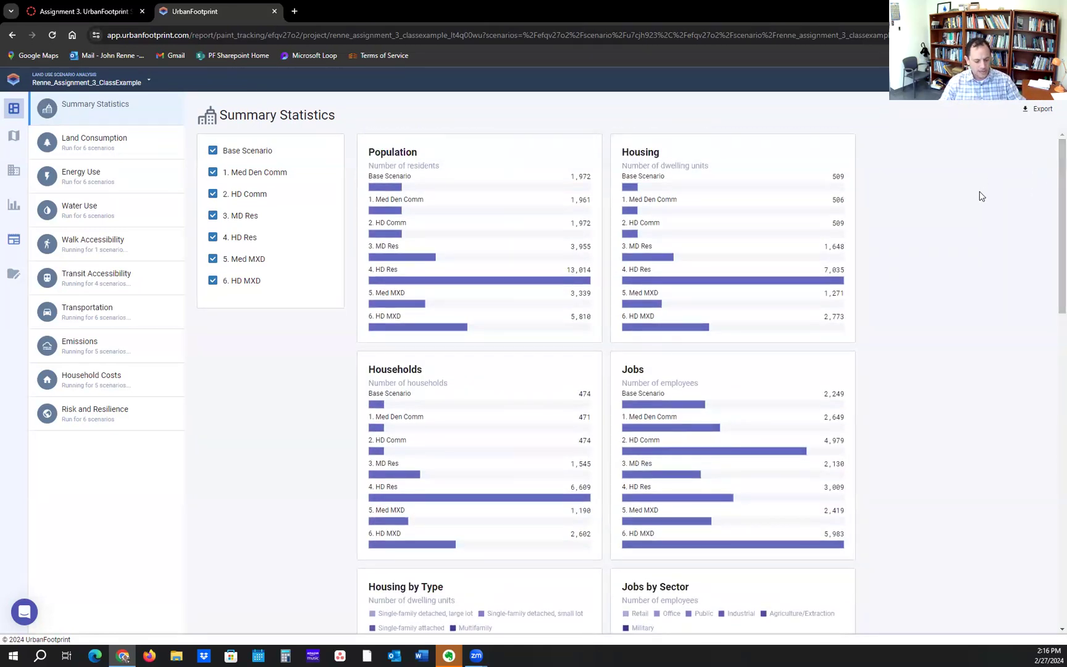
{"action": "key", "text": "super+shift+s"}
{"action": "left_click_drag", "start_coordinate": [349, 122], "coordinate": [862, 564]}
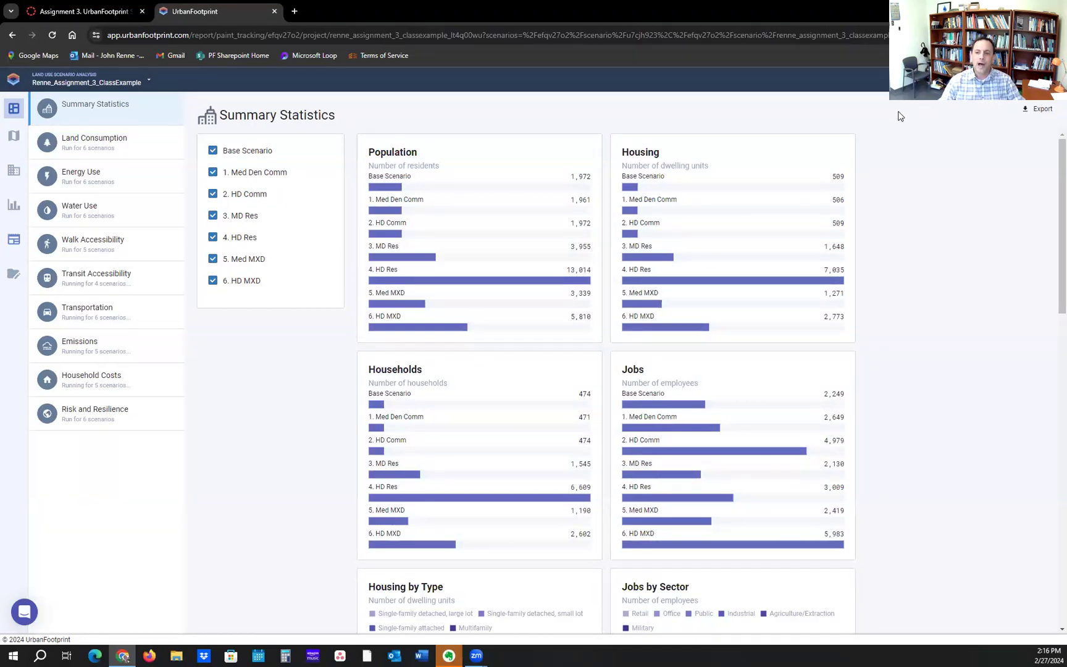
Export the Summary Statistics report for all seven scenarios, open it in Excel and maximize the workbook window.
{"action": "left_click", "coordinate": [1039, 111]}
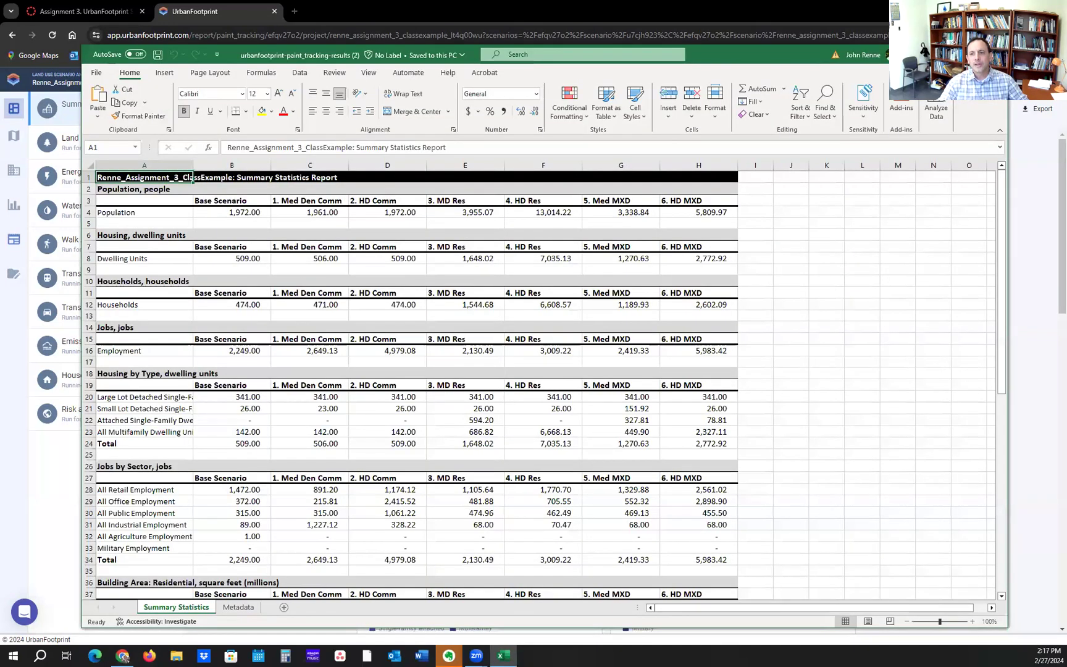
{"action": "double_click", "coordinate": [636, 62]}
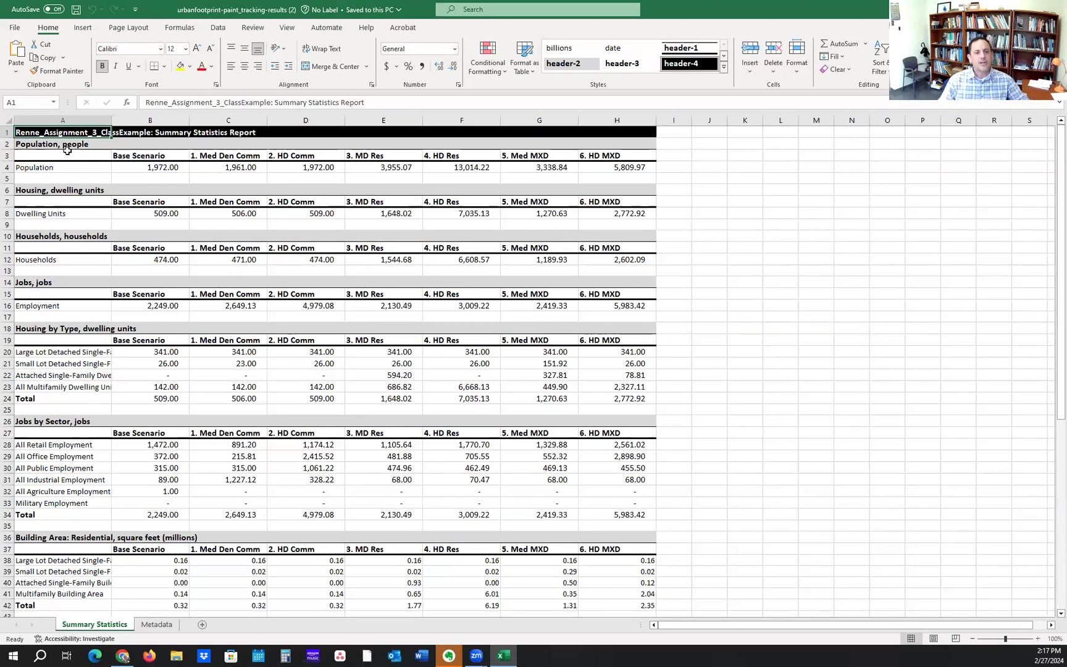
Compare the Population values in row 4 from the Base Scenario through 6. HD MXD.
{"action": "left_click", "coordinate": [148, 163]}
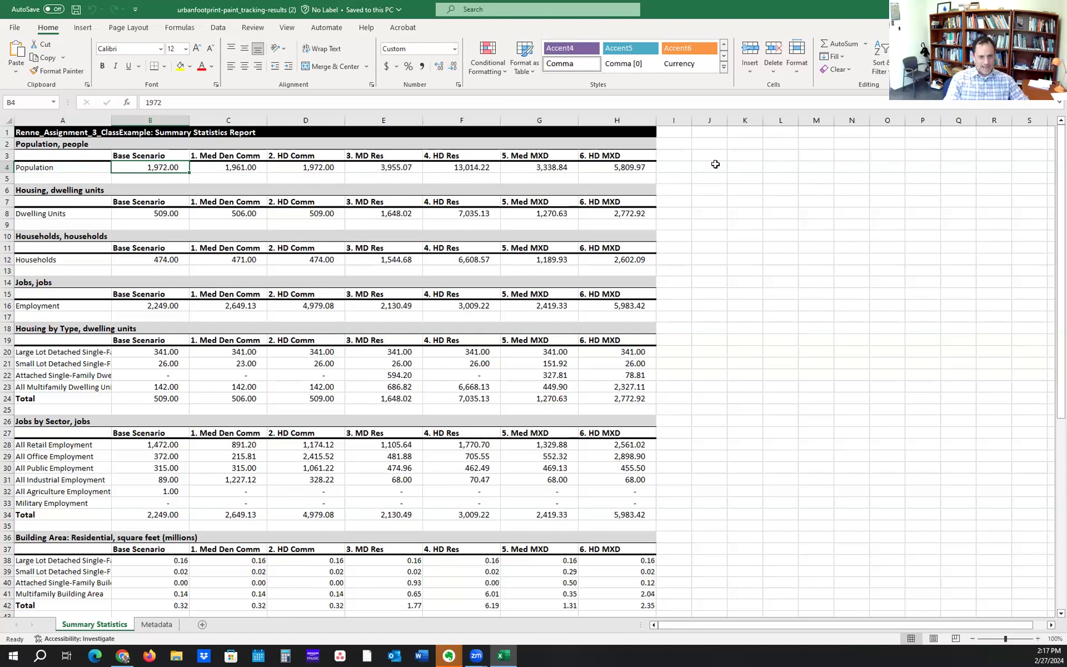
{"action": "key", "text": "Right"}
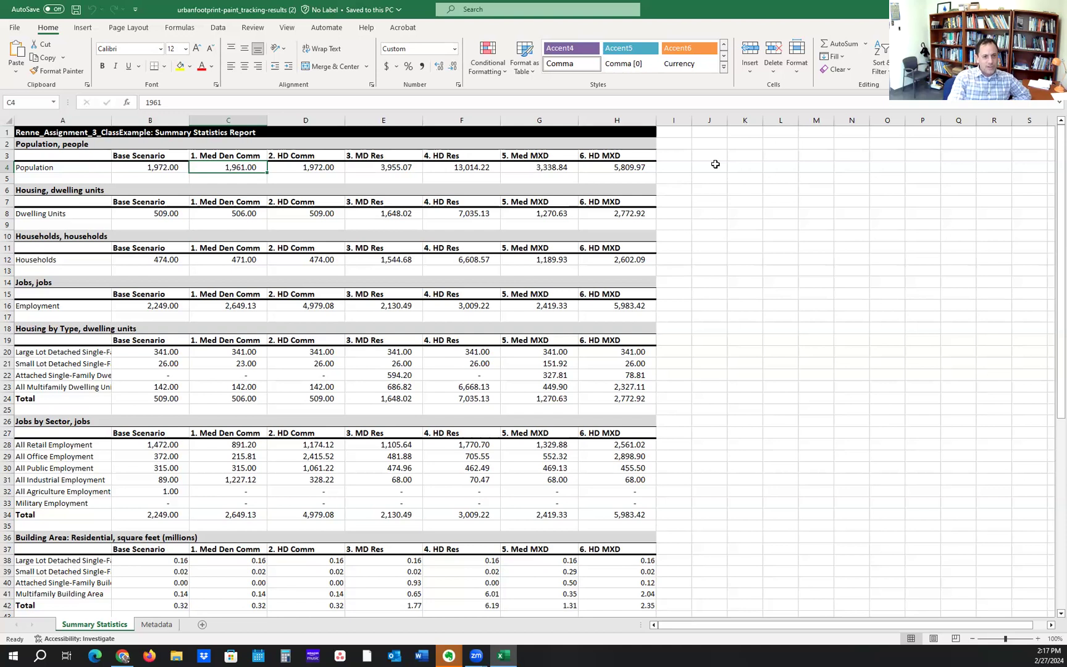
{"action": "key", "text": "Right"}
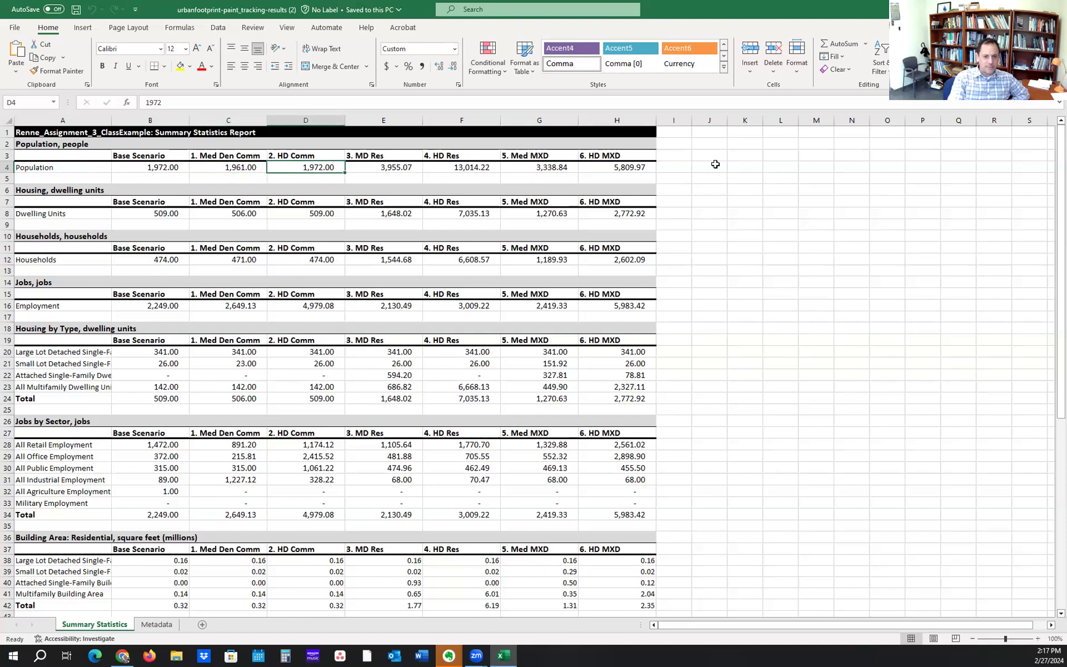
{"action": "key", "text": "Right"}
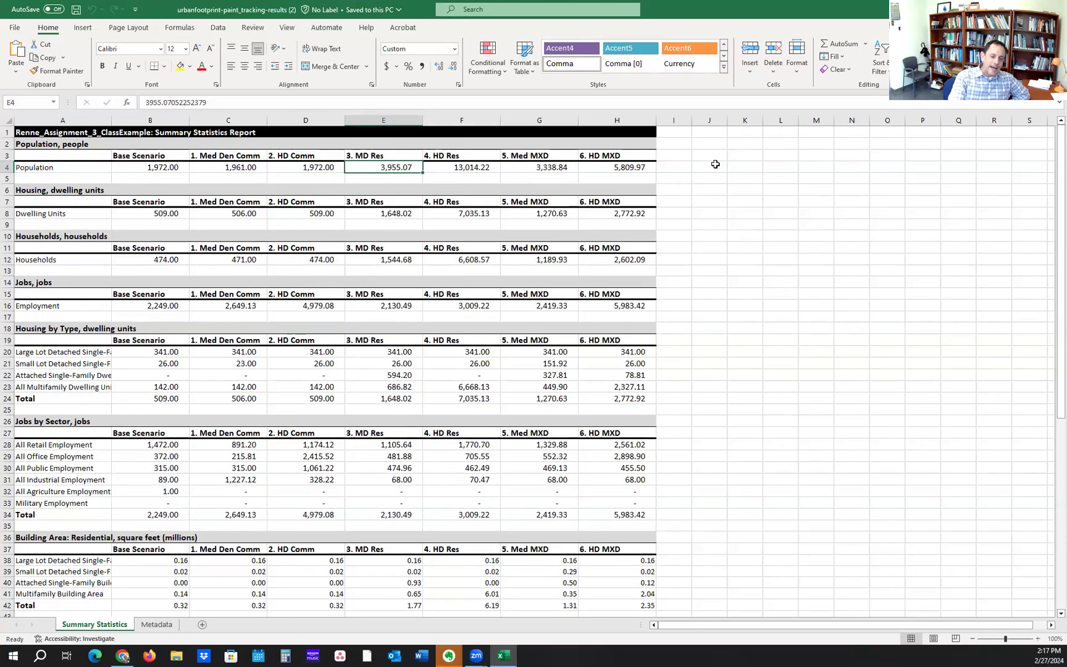
{"action": "key", "text": "Right"}
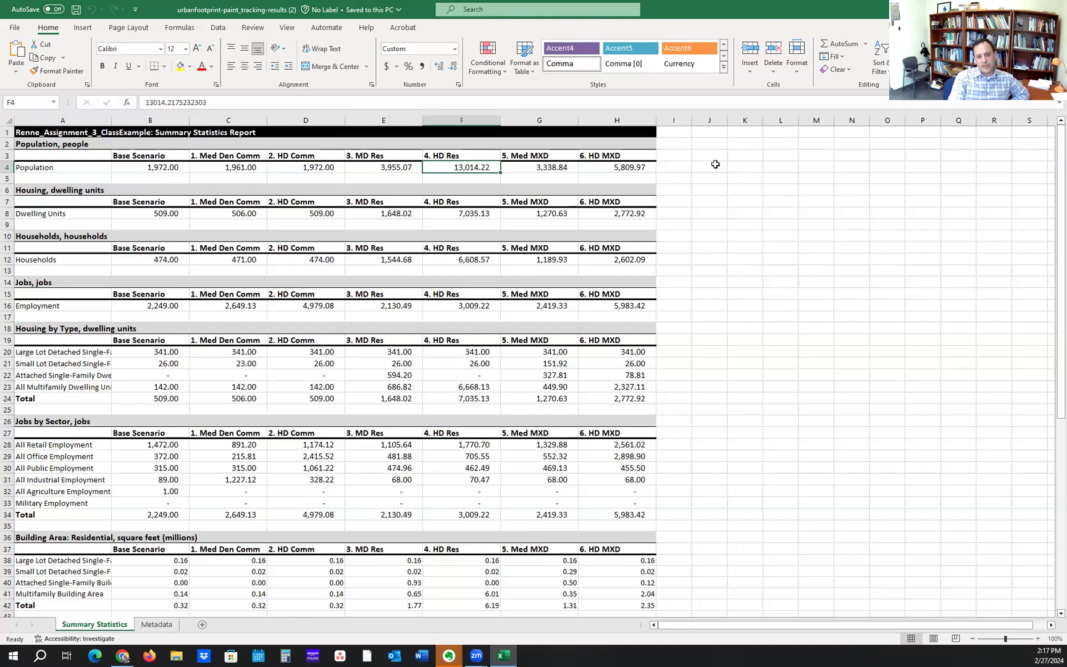
{"action": "key", "text": "Right"}
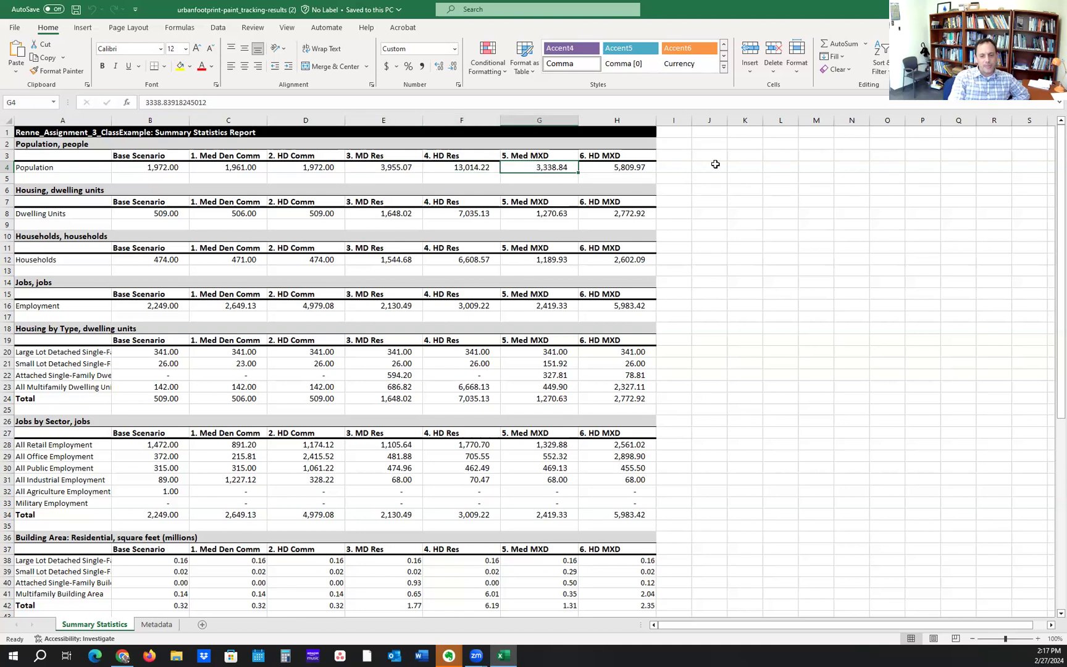
{"action": "key", "text": "Right"}
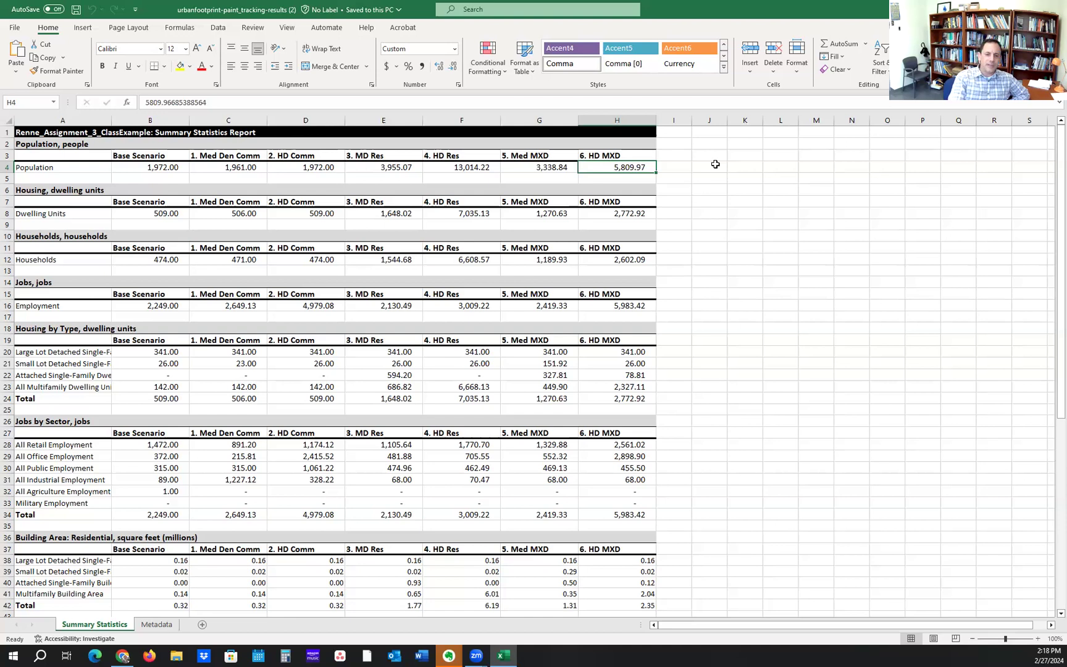
{"action": "key", "text": "Left"}
{"action": "key", "text": "Left"}
{"action": "key", "text": "Left"}
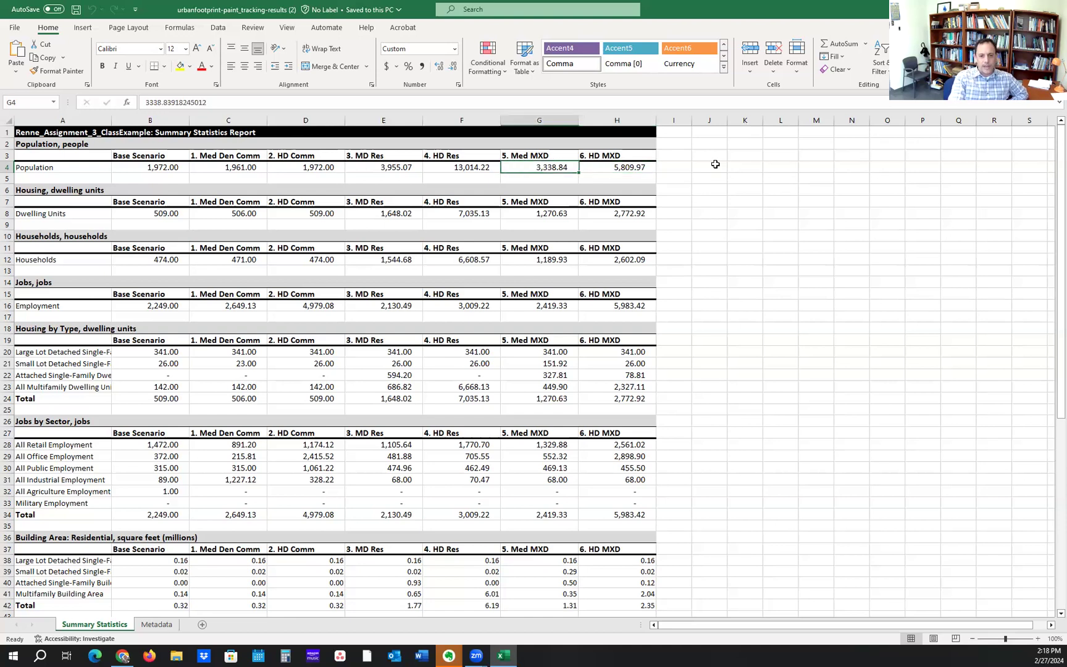
Compare the Employment values in row 16 between the Base Scenario and the commercial and residential scenarios.
{"action": "key", "text": "Right"}
{"action": "key", "text": "Down"}
{"action": "key", "text": "Down"}
{"action": "key", "text": "Down"}
{"action": "key", "text": "Down"}
{"action": "key", "text": "Down"}
{"action": "key", "text": "Down"}
{"action": "key", "text": "Down"}
{"action": "key", "text": "Down"}
{"action": "key", "text": "Down"}
{"action": "key", "text": "Down"}
{"action": "key", "text": "Down"}
{"action": "key", "text": "Down"}
{"action": "key", "text": "Down"}
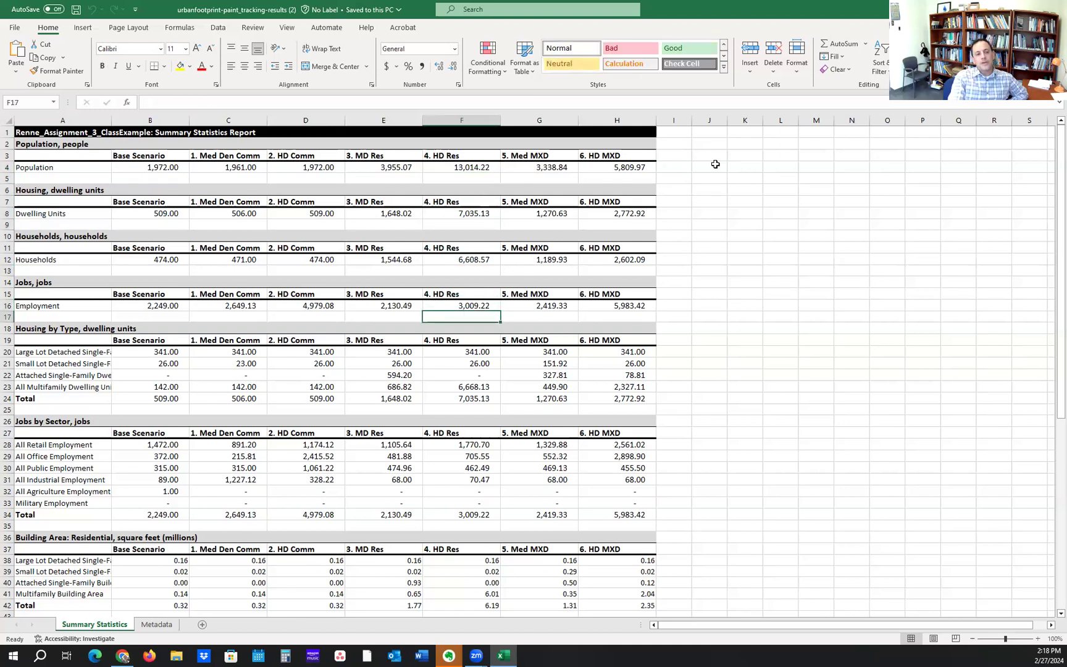
{"action": "key", "text": "Up"}
{"action": "key", "text": "Left"}
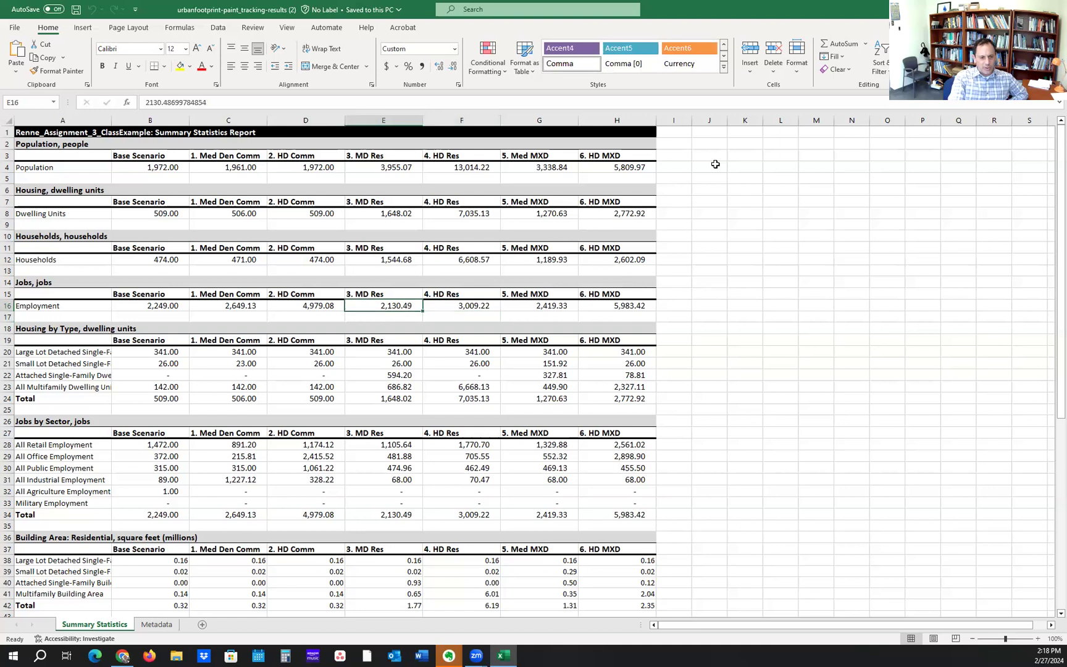
{"action": "key", "text": "Left"}
{"action": "key", "text": "Left"}
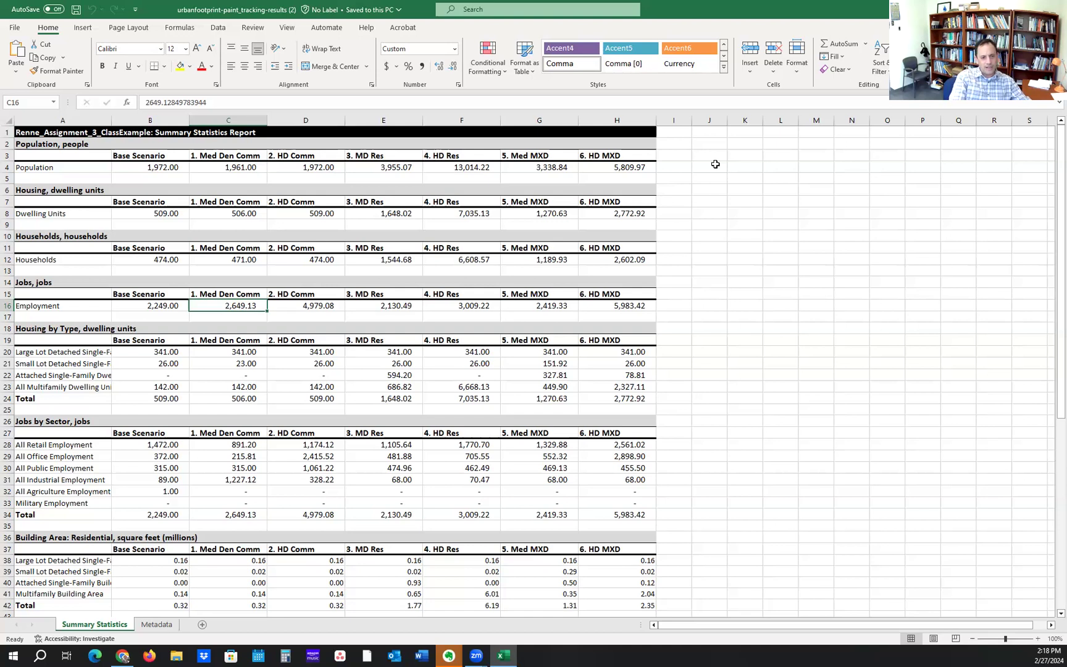
{"action": "key", "text": "Right"}
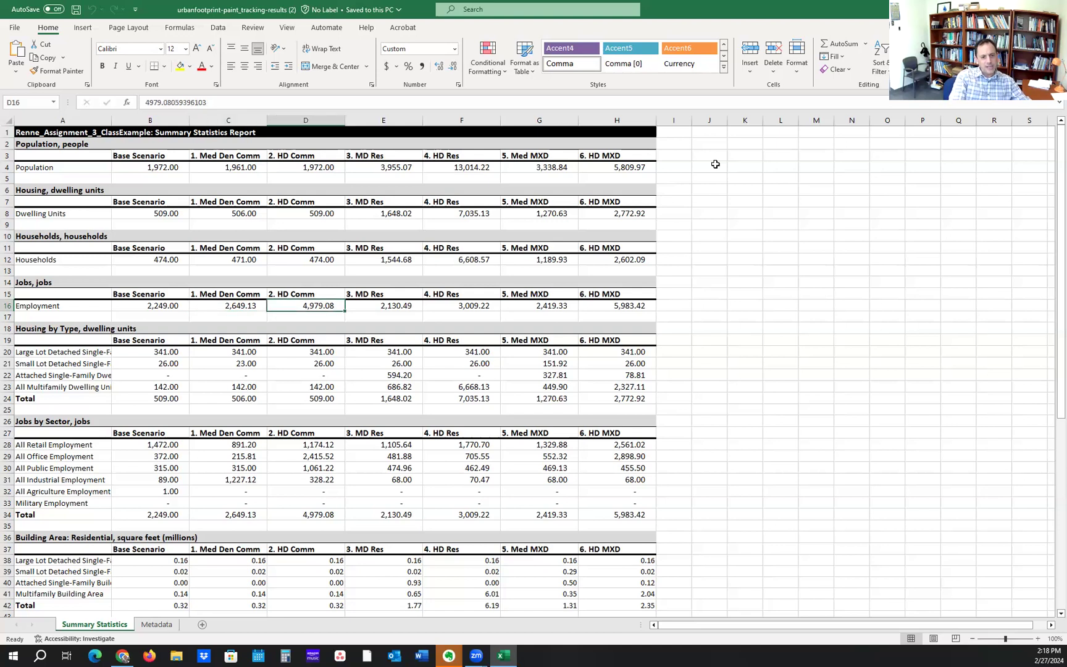
{"action": "key", "text": "Right"}
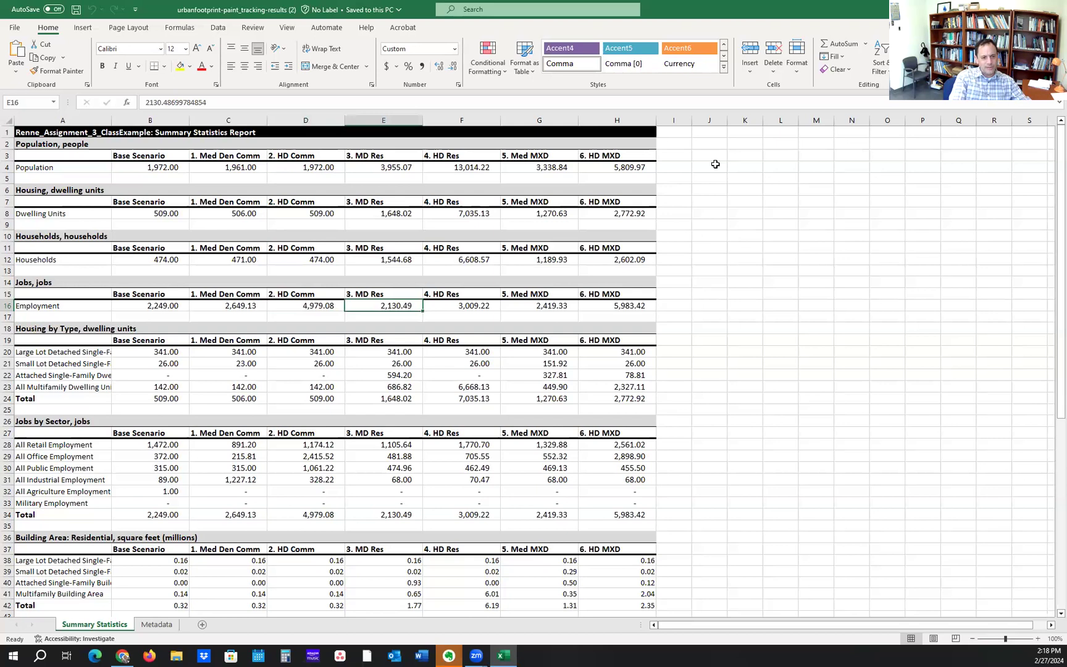
{"action": "key", "text": "Left"}
{"action": "key", "text": "Left"}
{"action": "key", "text": "Left"}
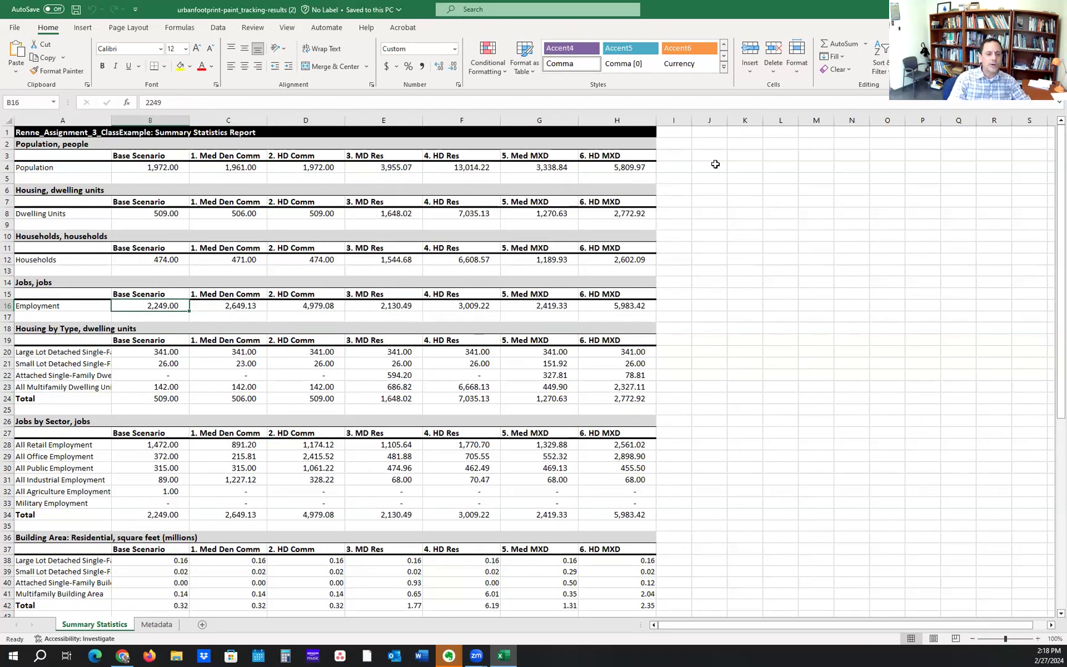
{"action": "key", "text": "Right"}
{"action": "key", "text": "Right"}
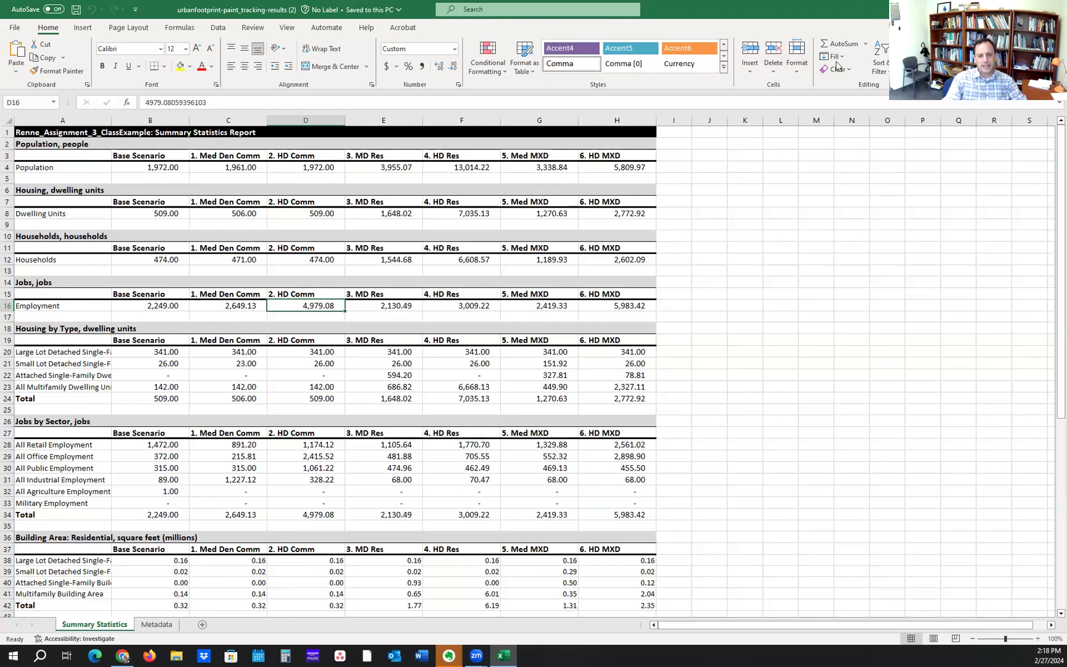
Switch back to UrbanFootprint and compare the scenarios' bars in the Jobs and Jobs by Sector charts.
{"action": "key", "text": "alt+Tab"}
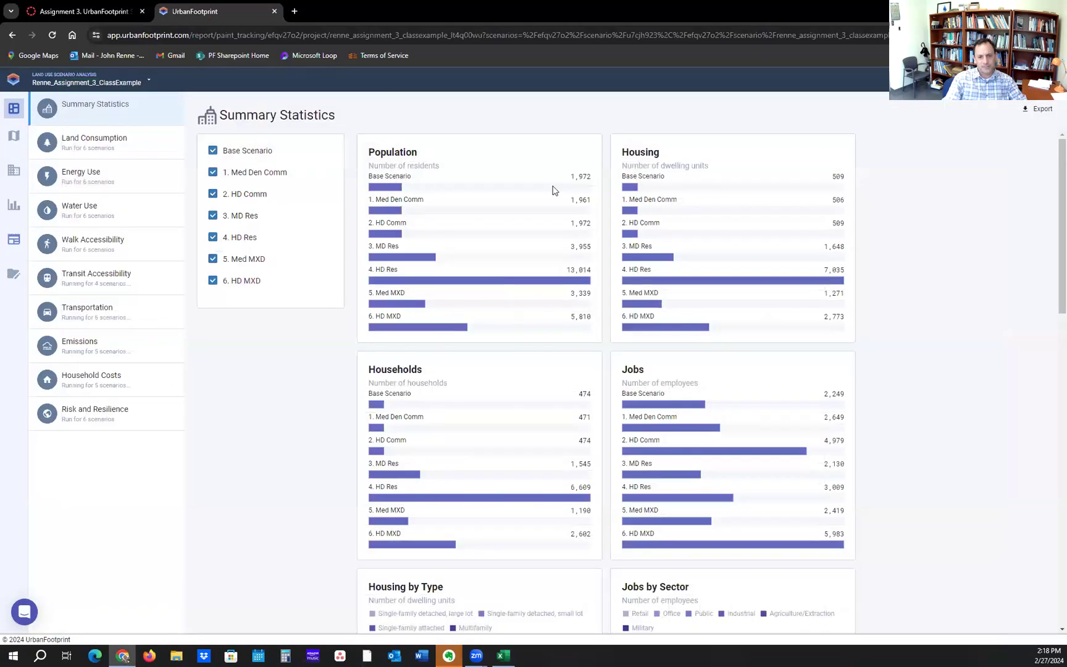
{"action": "mouse_move", "coordinate": [707, 412]}
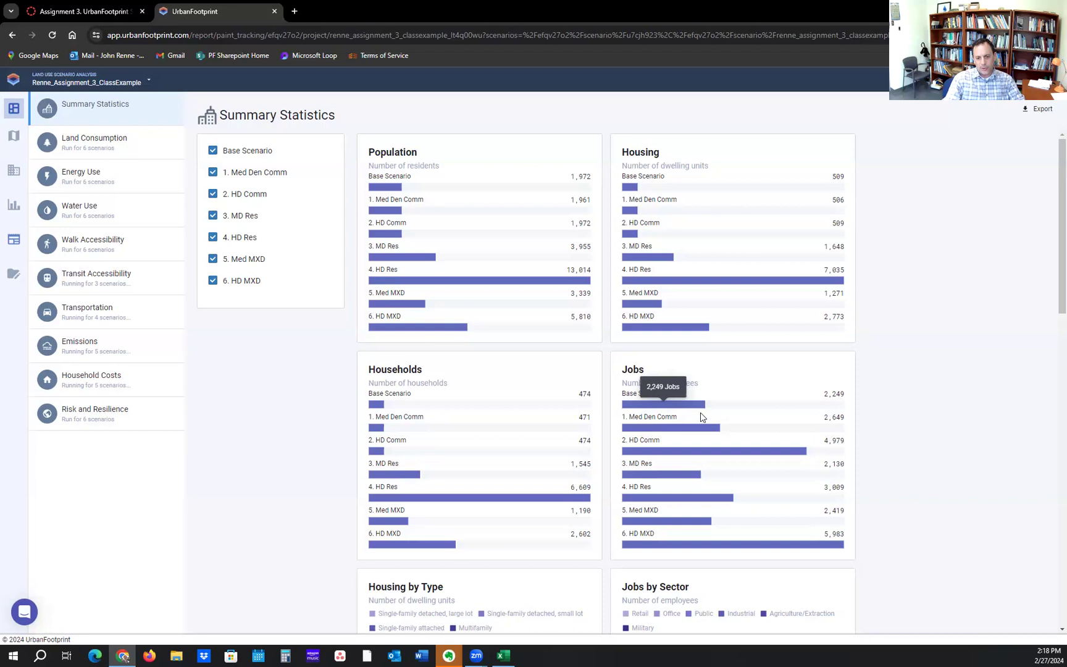
{"action": "mouse_move", "coordinate": [687, 477]}
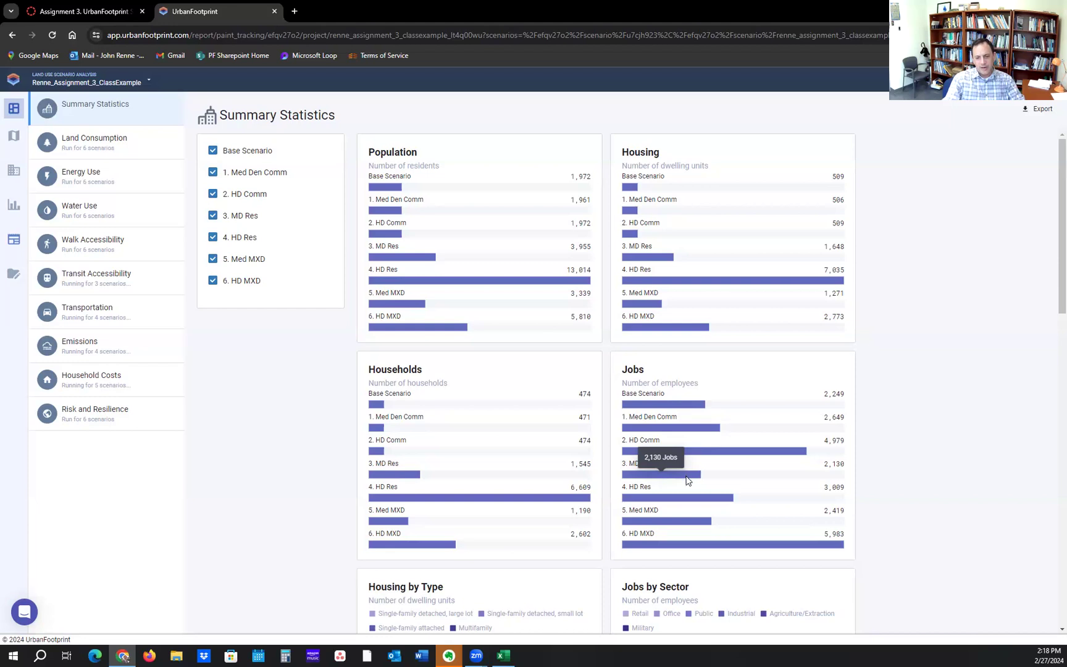
{"action": "mouse_move", "coordinate": [690, 504]}
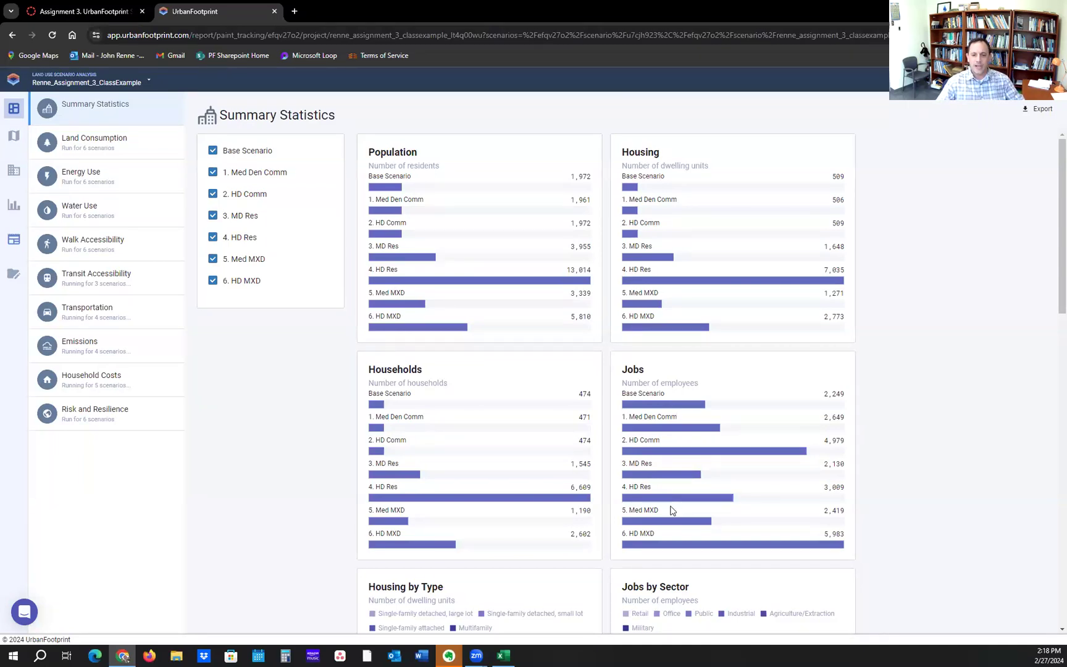
{"action": "mouse_move", "coordinate": [667, 429]}
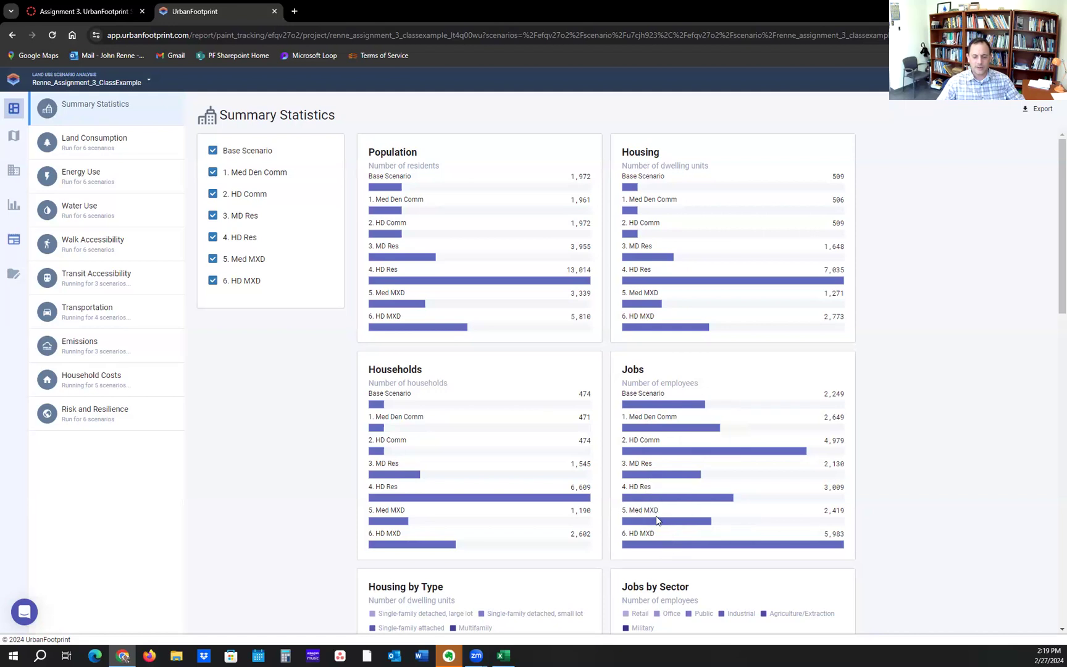
{"action": "mouse_move", "coordinate": [647, 550]}
{"action": "scroll", "coordinate": [651, 531], "scroll_direction": "down", "scroll_amount": 5}
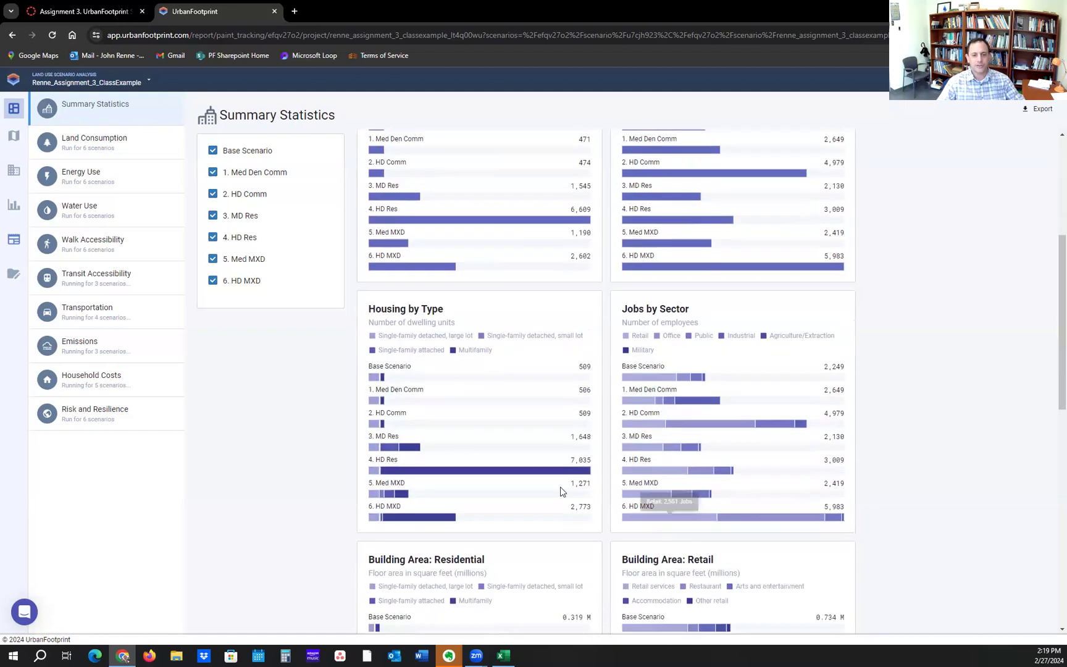
Return to the Excel export and examine the building area tables for retail, office, public and industrial space.
{"action": "left_click", "coordinate": [503, 655]}
{"action": "scroll", "coordinate": [529, 444], "scroll_direction": "down", "scroll_amount": 10}
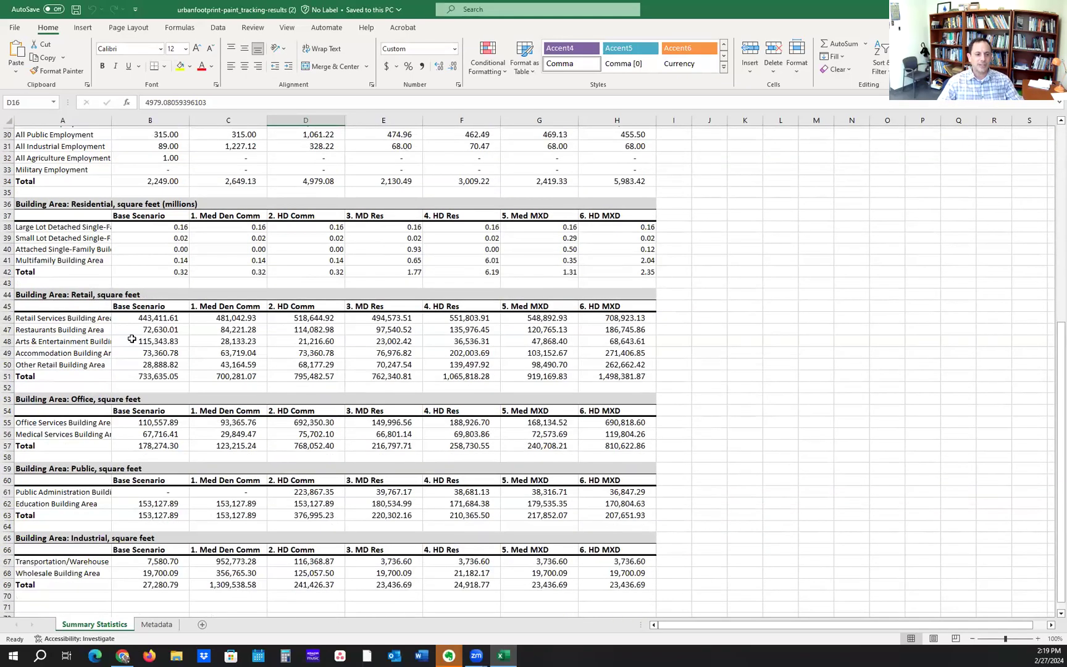
{"action": "left_click", "coordinate": [66, 294]}
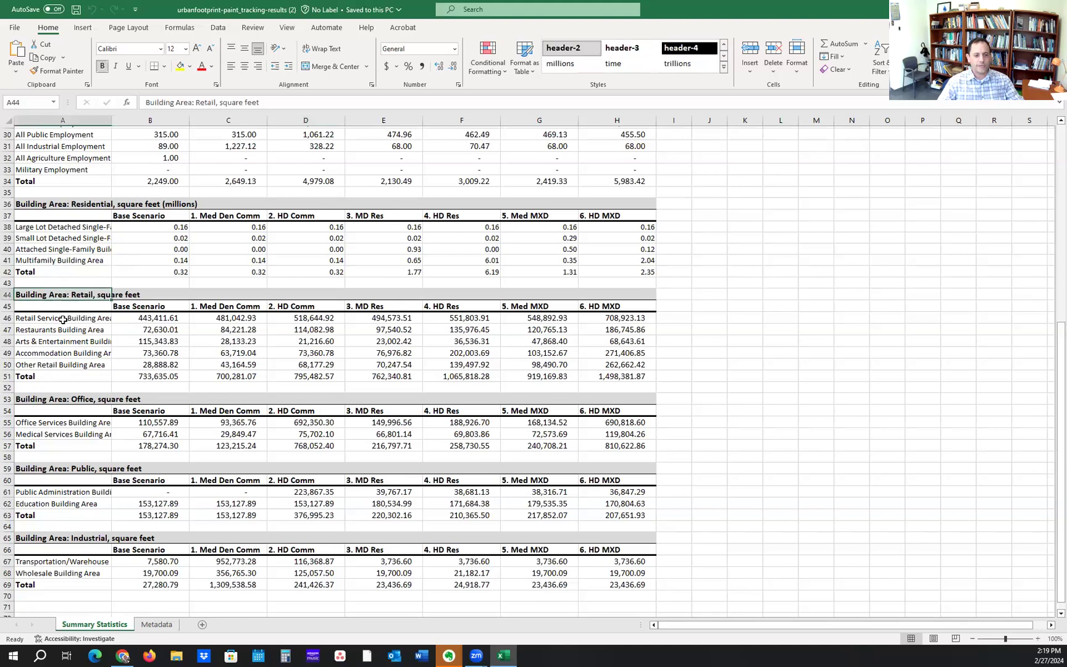
{"action": "left_click", "coordinate": [237, 424]}
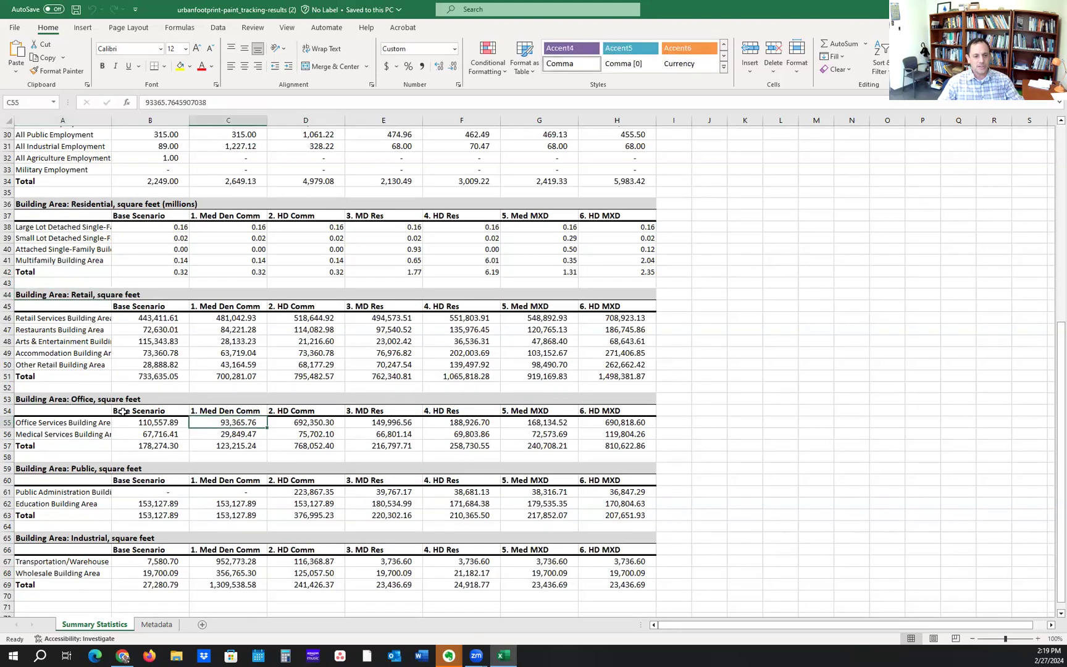
{"action": "scroll", "coordinate": [123, 458], "scroll_direction": "down", "scroll_amount": 5}
{"action": "scroll", "coordinate": [123, 459], "scroll_direction": "up", "scroll_amount": 11}
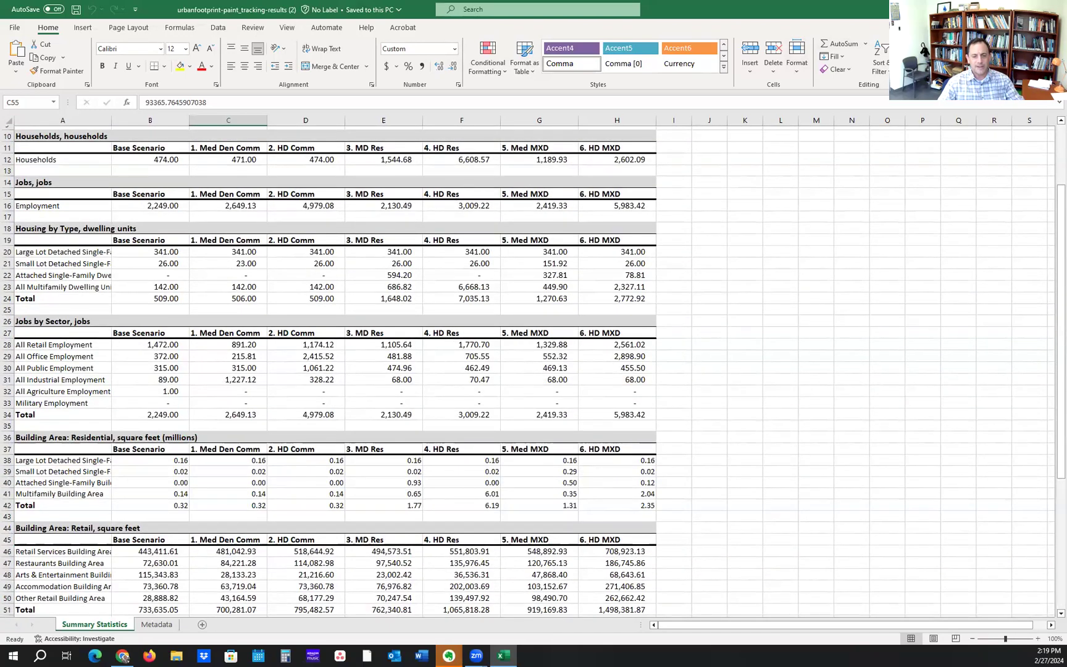
Switch to UrbanFootprint and view the Land Consumption, Energy Use and Water Use reports for the six scenarios.
{"action": "left_click", "coordinate": [122, 656]}
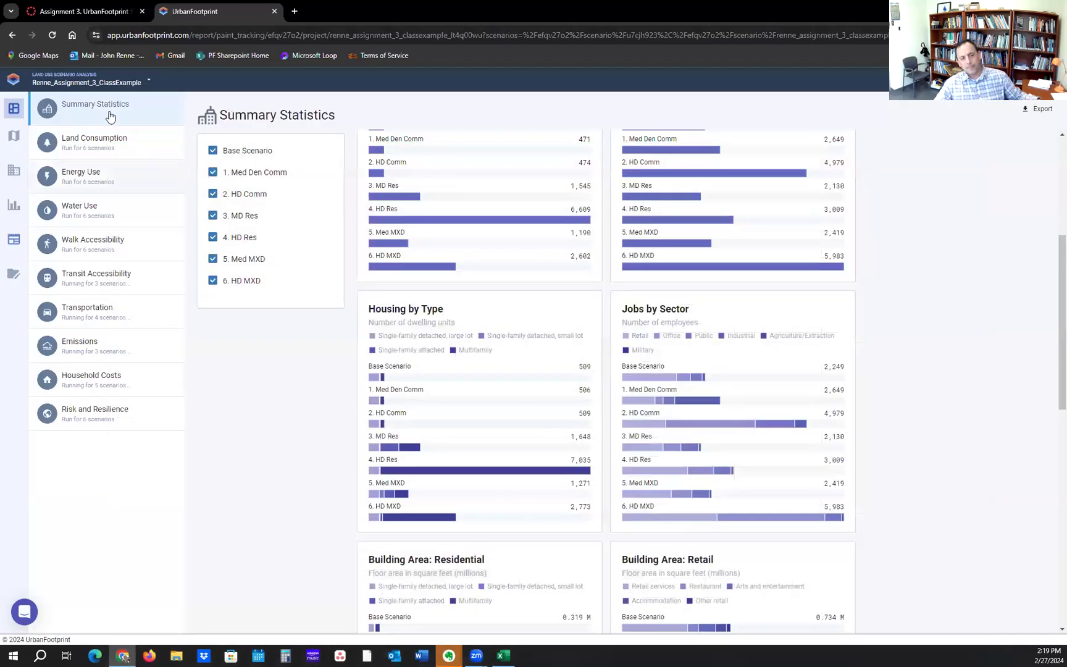
{"action": "left_click", "coordinate": [77, 157]}
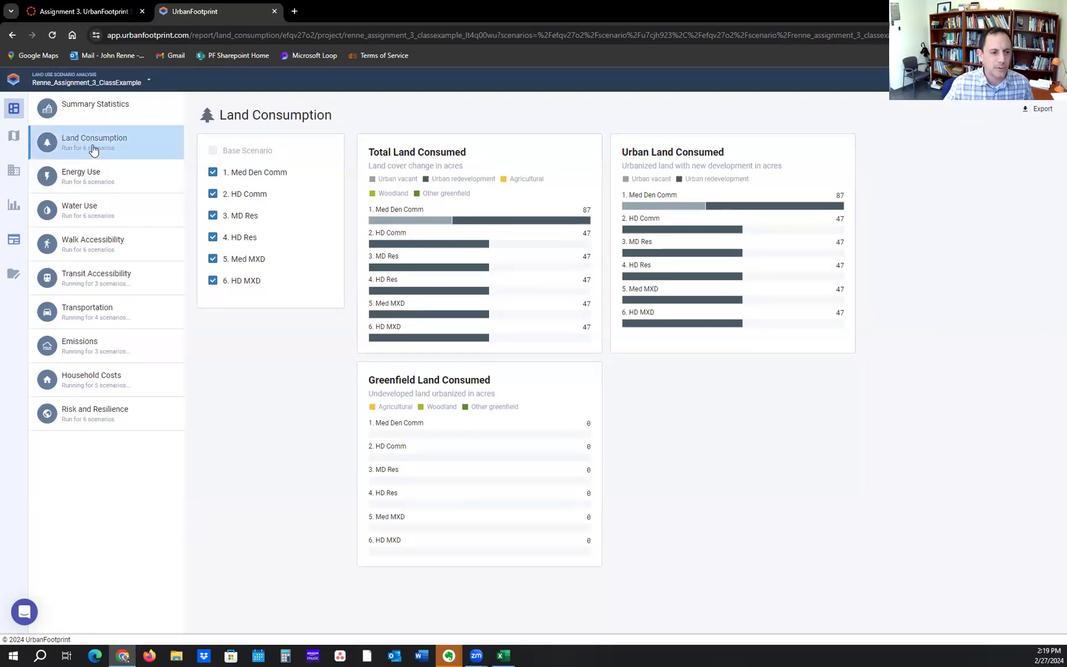
{"action": "left_click", "coordinate": [74, 189]}
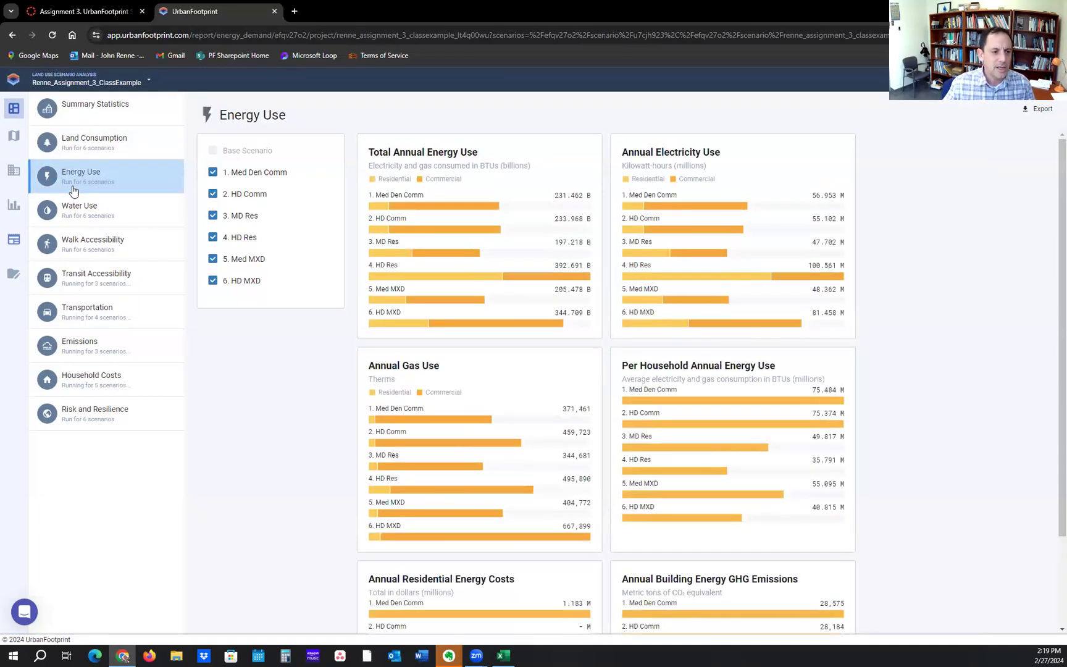
{"action": "left_click", "coordinate": [72, 213]}
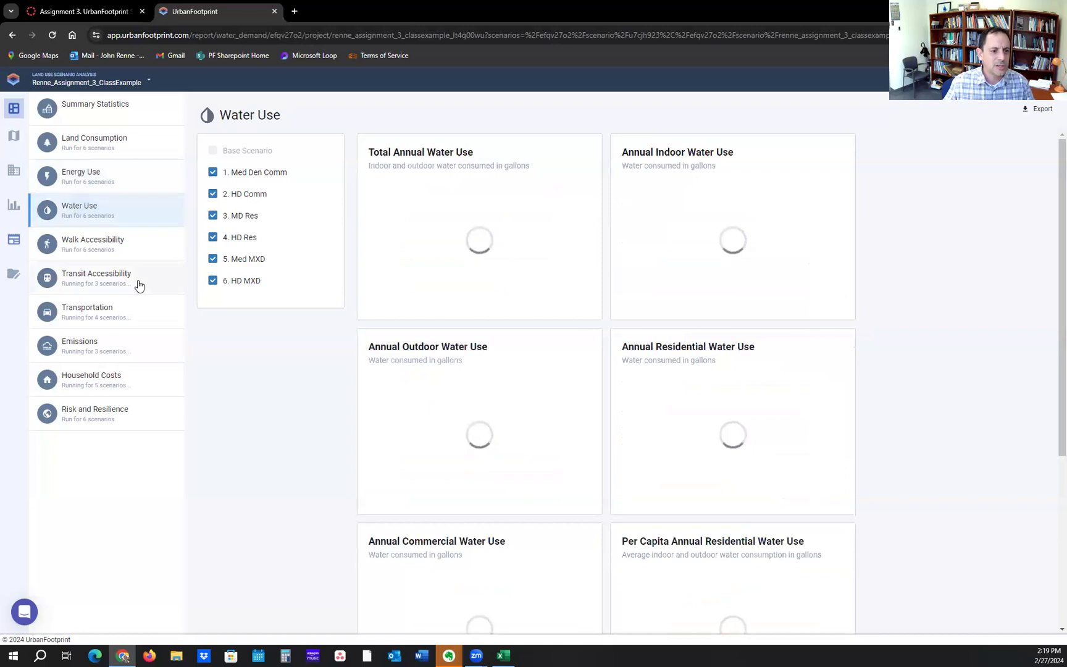
View the Walk Accessibility and Energy Use reports for the six scenarios.
{"action": "left_click", "coordinate": [122, 261]}
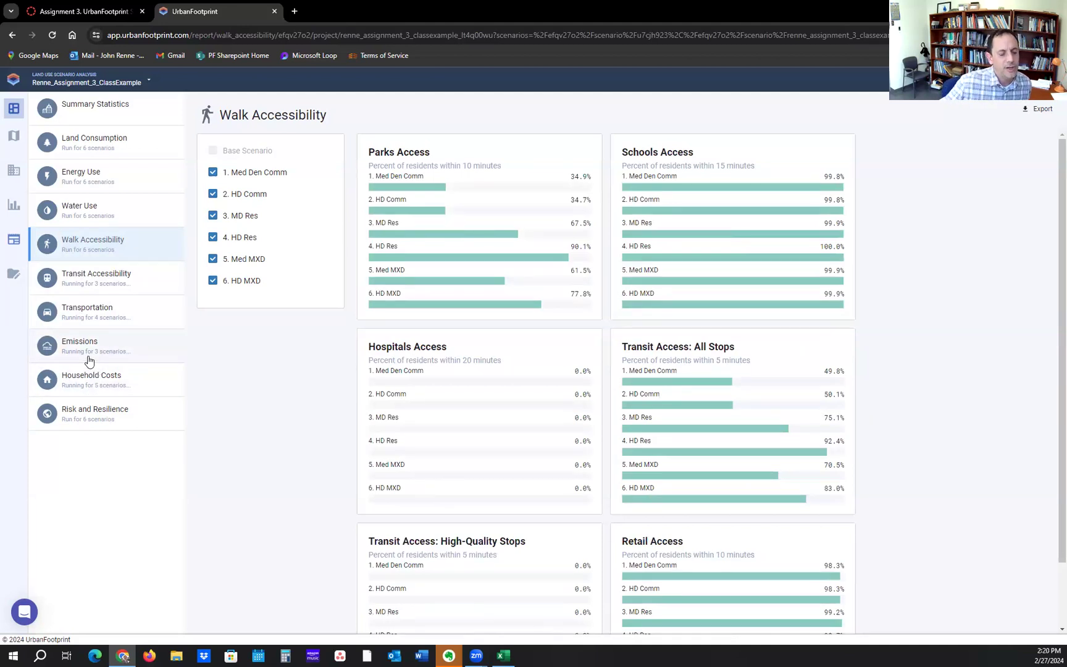
{"action": "left_click", "coordinate": [112, 181]}
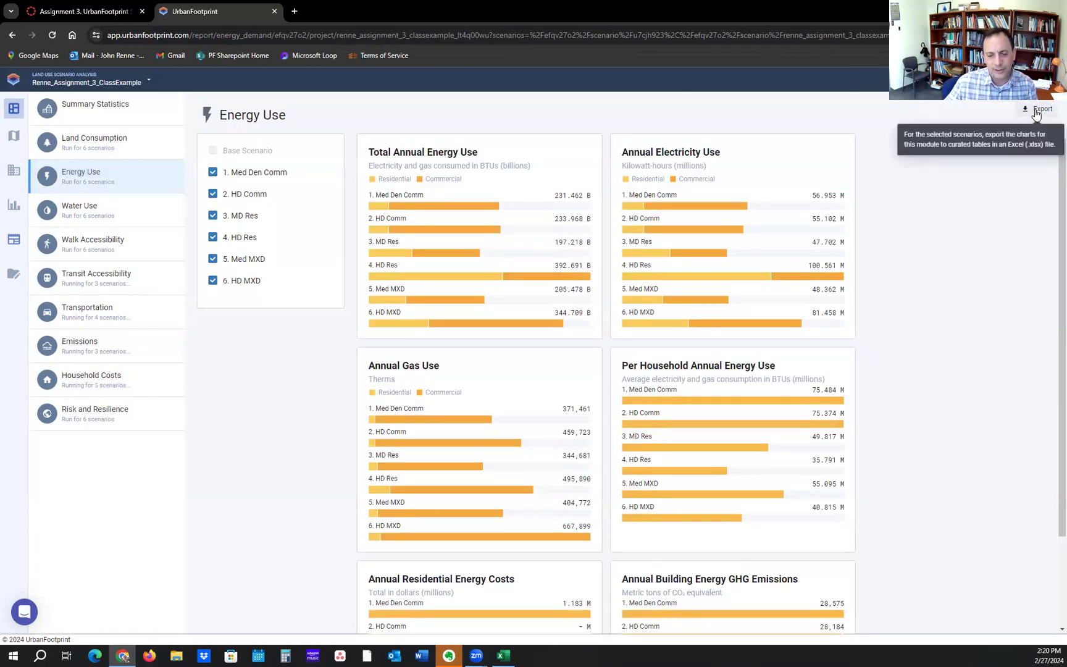
{"action": "scroll", "coordinate": [640, 355], "scroll_direction": "down", "scroll_amount": 2}
{"action": "scroll", "coordinate": [639, 356], "scroll_direction": "up", "scroll_amount": 2}
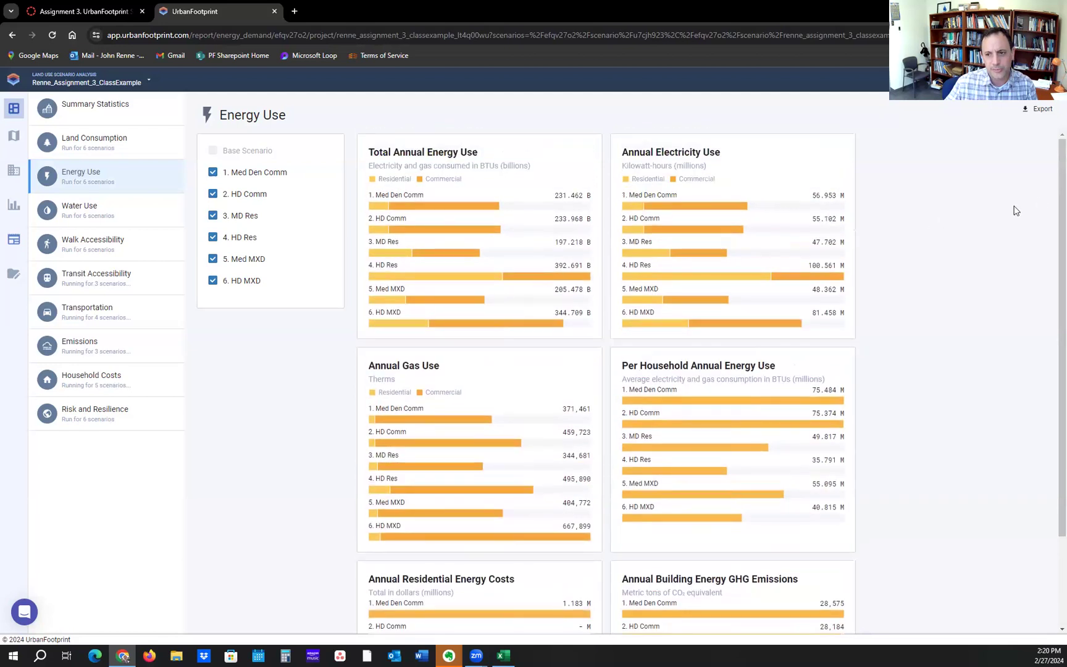
Export the Energy Use report for the six scenarios and open the exported workbook for editing in Excel.
{"action": "left_click", "coordinate": [1048, 114]}
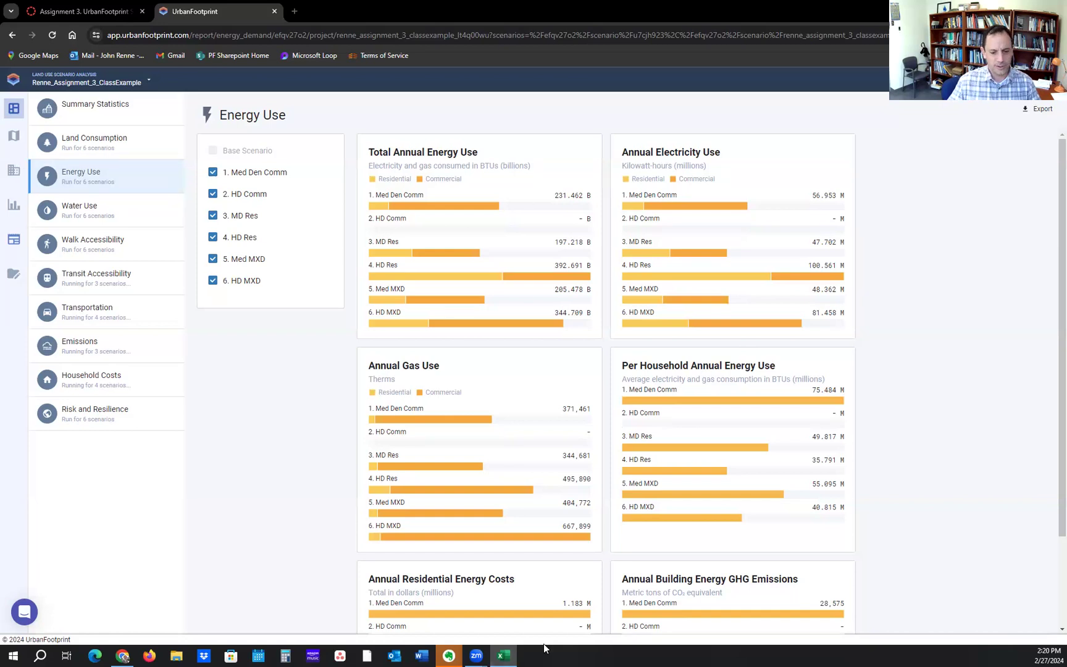
{"action": "left_click", "coordinate": [518, 653]}
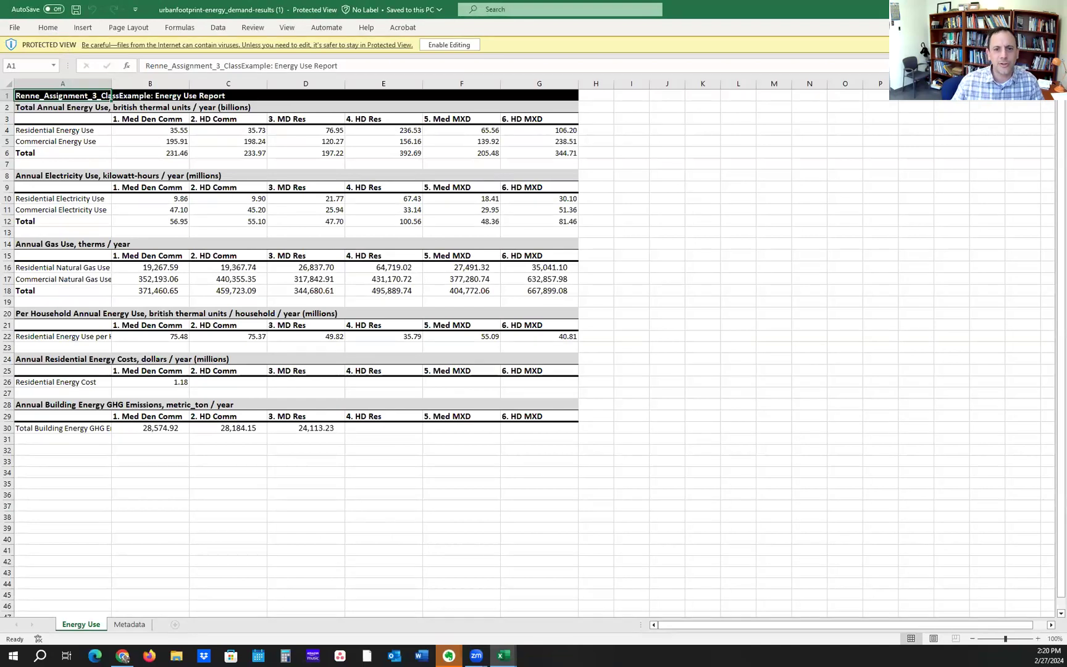
{"action": "left_click", "coordinate": [430, 46]}
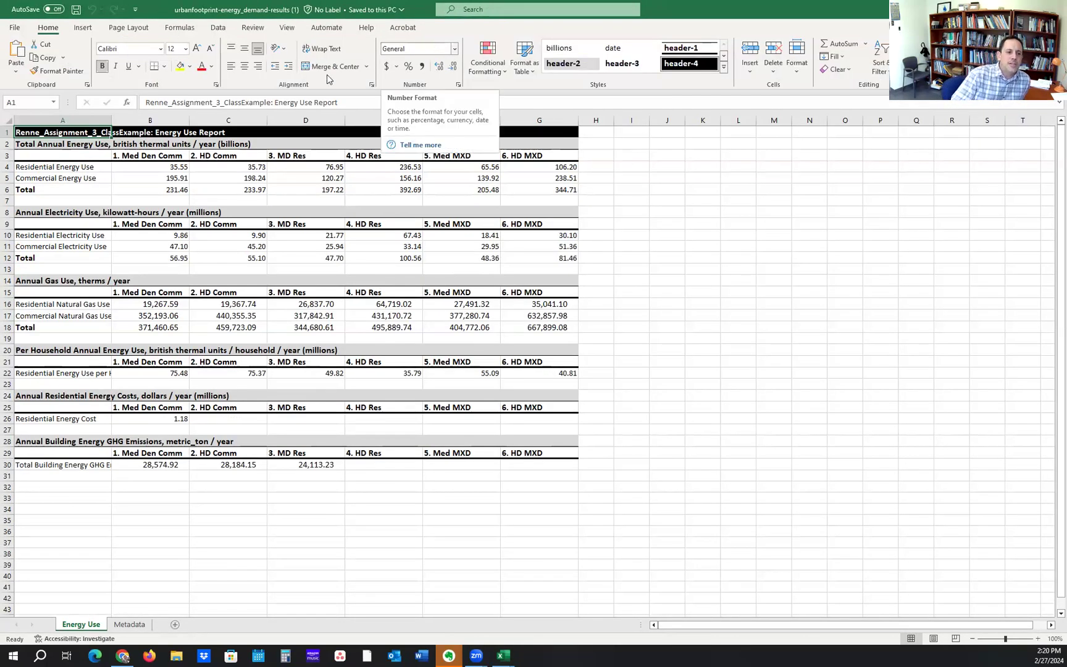
Fill the Total Annual Energy Use heading in A2 and the Per Household Annual Energy Use heading in A20 yellow.
{"action": "left_click", "coordinate": [25, 164]}
{"action": "left_click", "coordinate": [28, 146]}
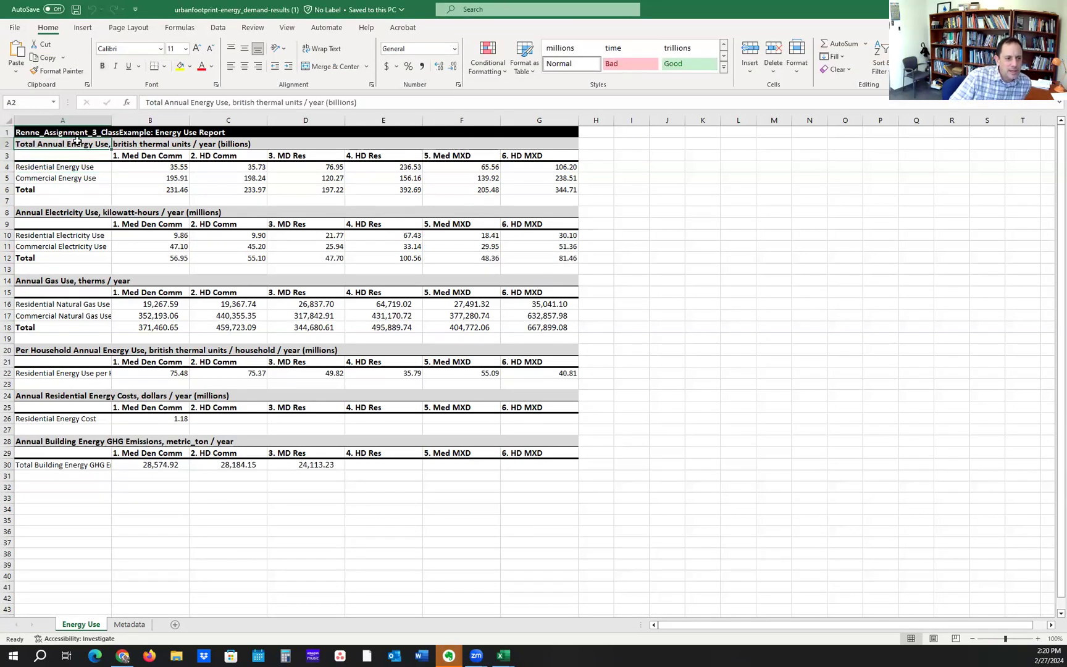
{"action": "left_click_drag", "start_coordinate": [77, 142], "coordinate": [179, 143]}
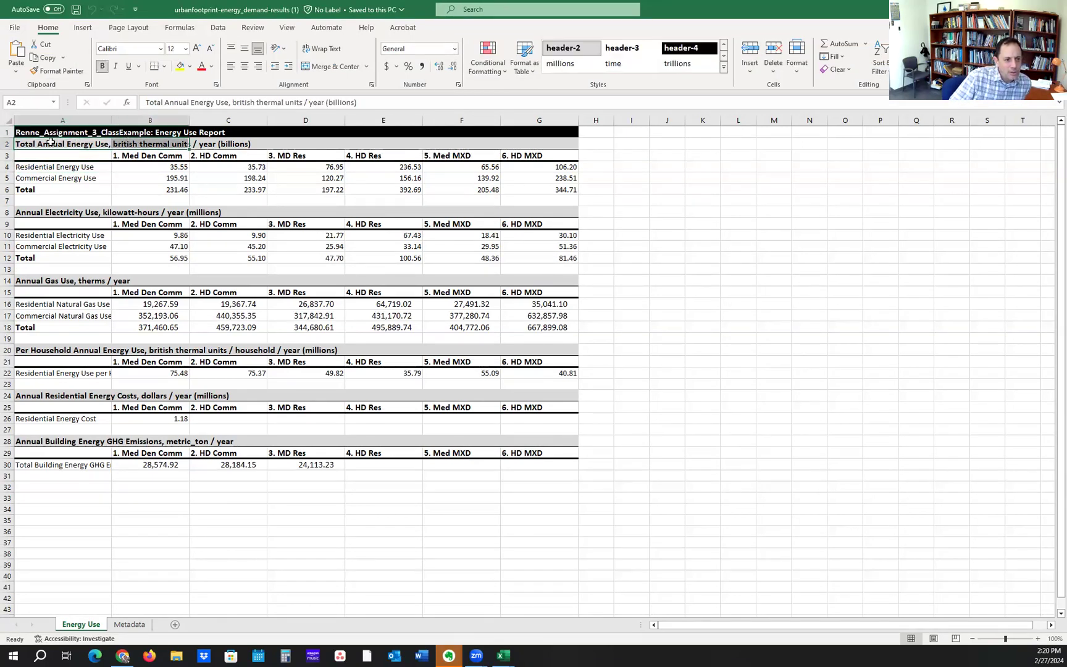
{"action": "left_click", "coordinate": [75, 147]}
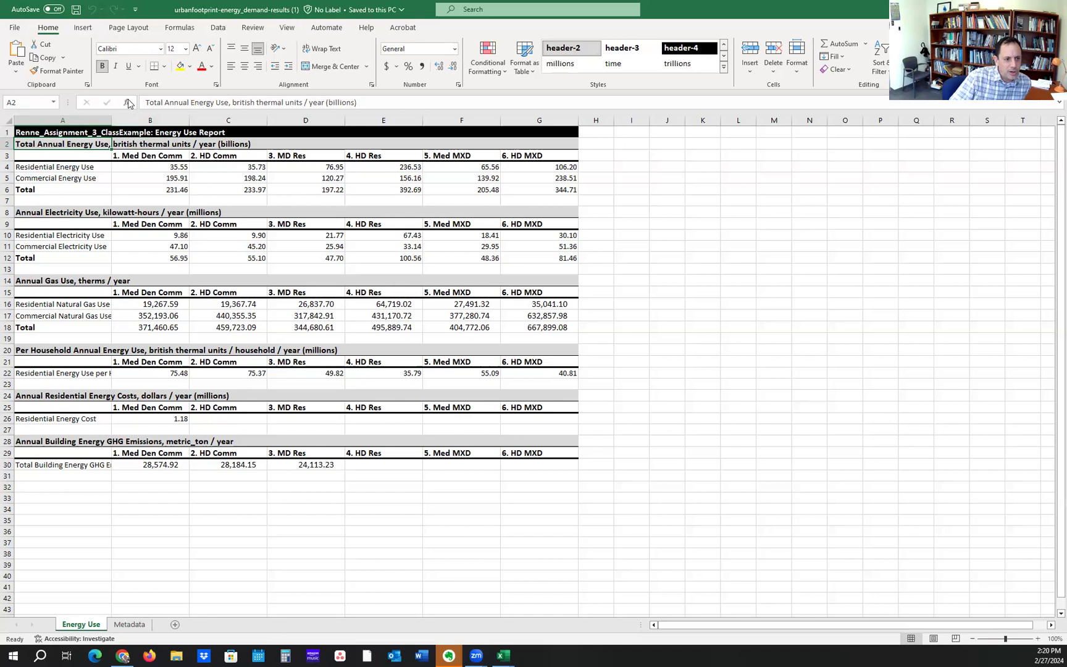
{"action": "left_click", "coordinate": [180, 66]}
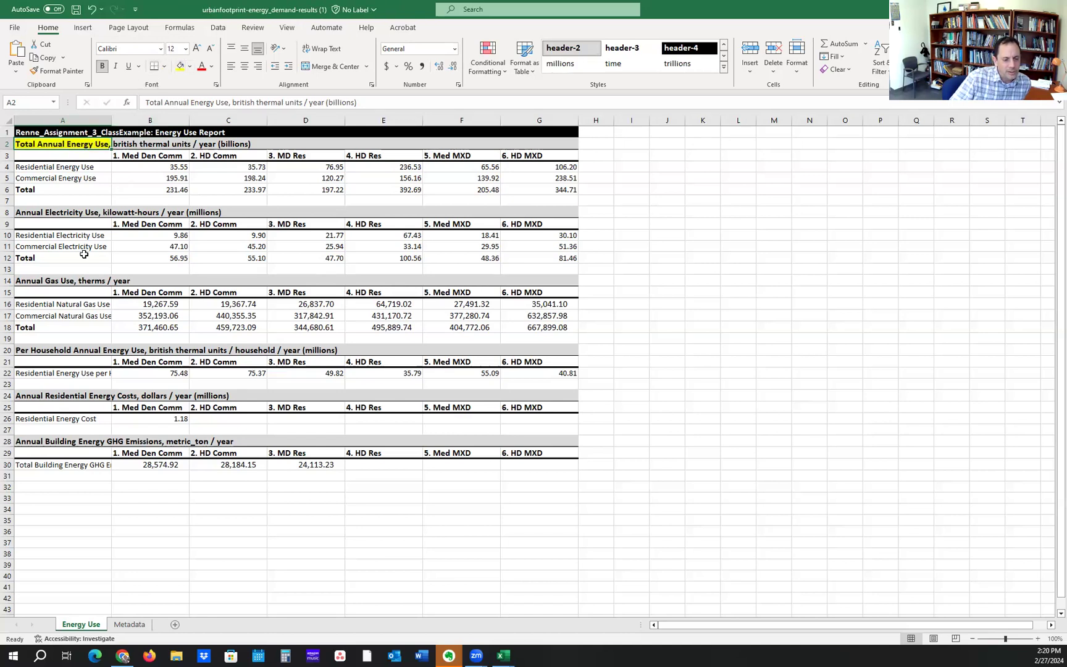
{"action": "left_click", "coordinate": [36, 351]}
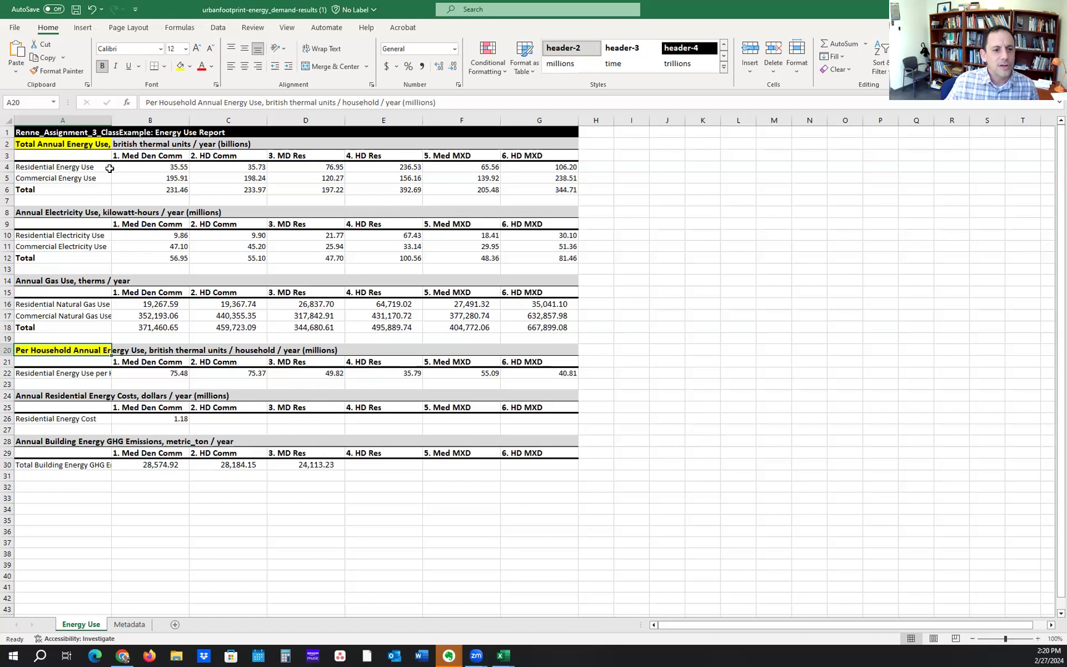
Fill the whole Total row 6 of the Total Annual Energy Use table yellow.
{"action": "left_click", "coordinate": [7, 189]}
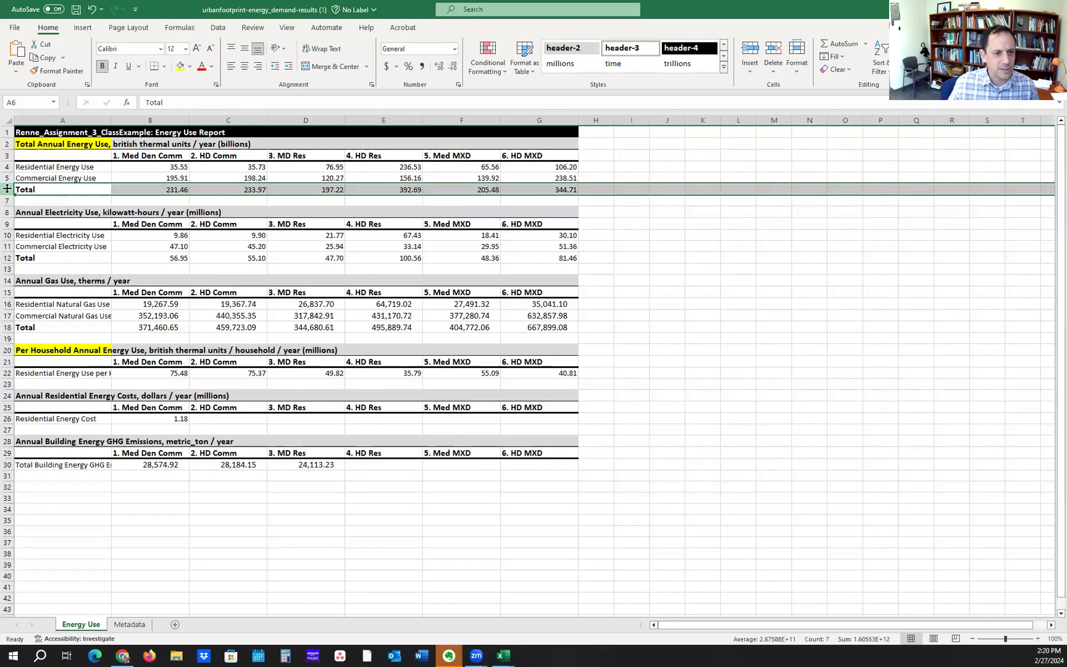
{"action": "left_click", "coordinate": [181, 67]}
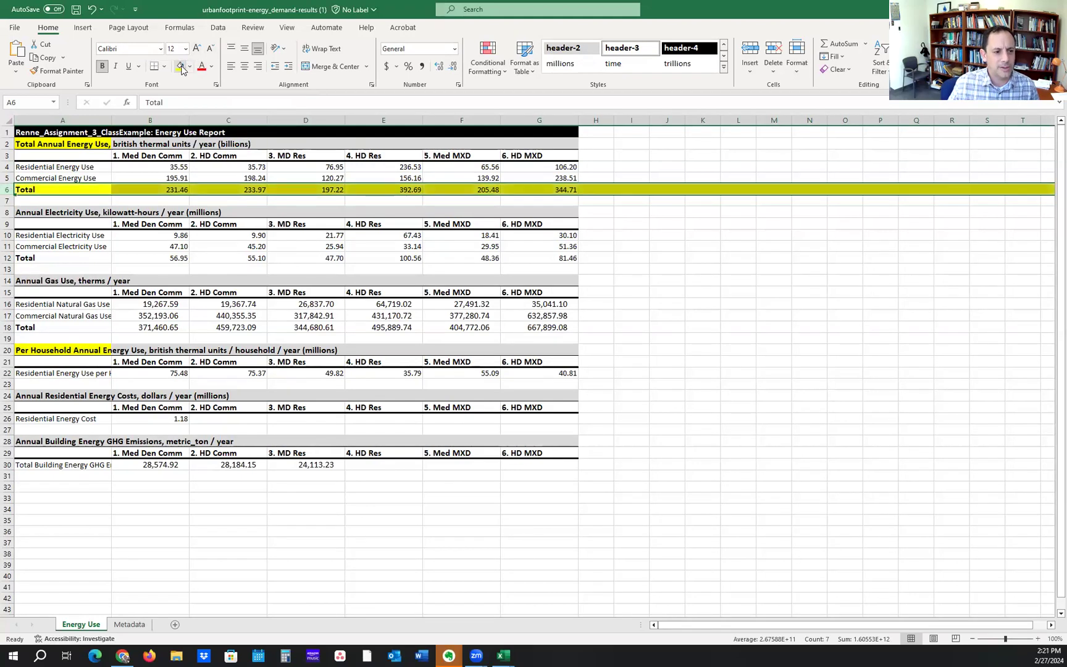
{"action": "left_click", "coordinate": [205, 188]}
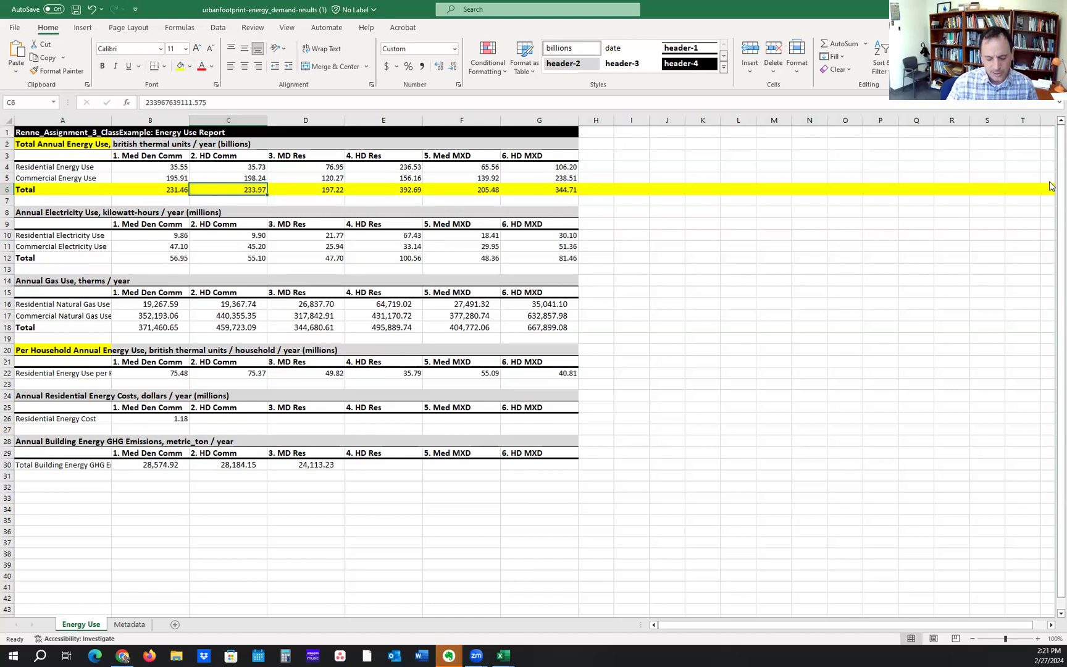
Compare the scenarios' total annual energy use and fill the 4. HD Res total in E6 red.
{"action": "key", "text": "Right"}
{"action": "key", "text": "Right"}
{"action": "key", "text": "Right"}
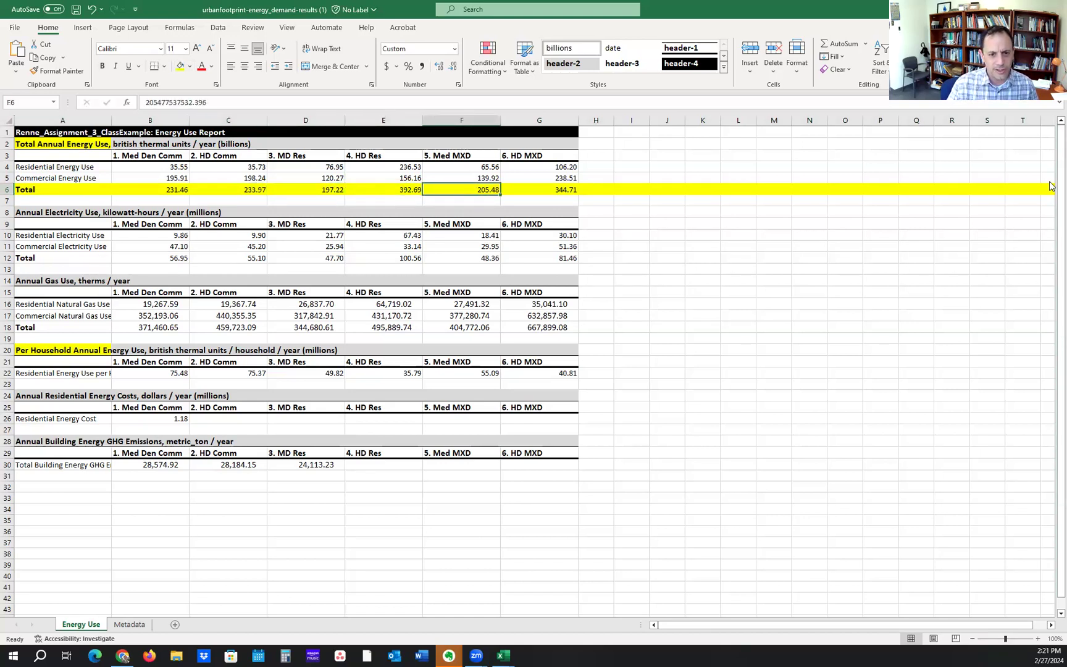
{"action": "key", "text": "Left"}
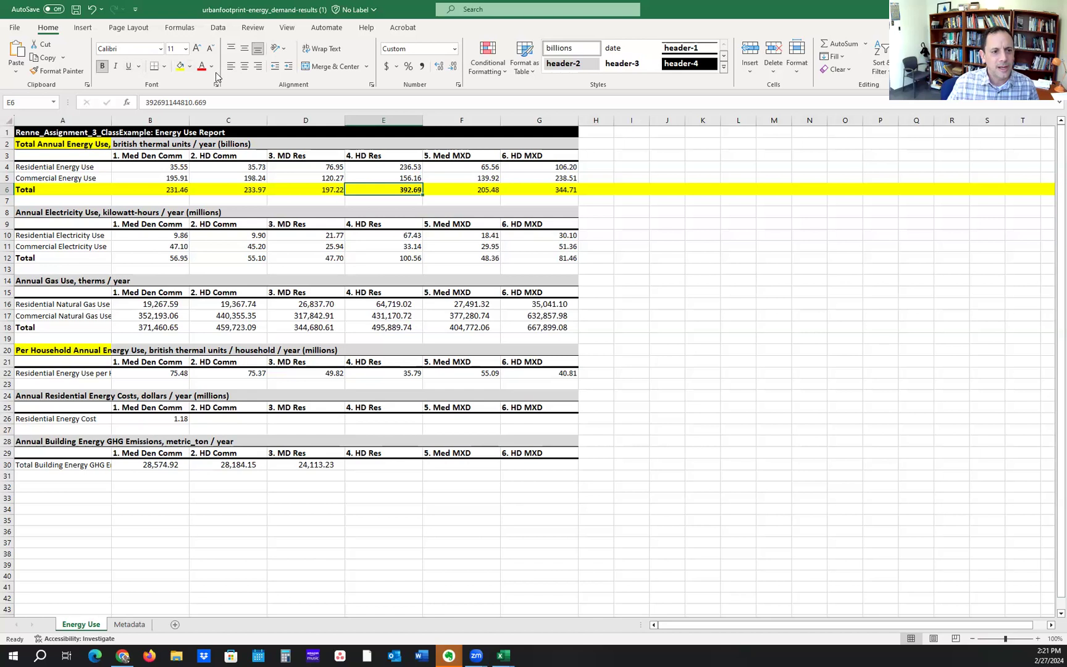
{"action": "left_click", "coordinate": [191, 68]}
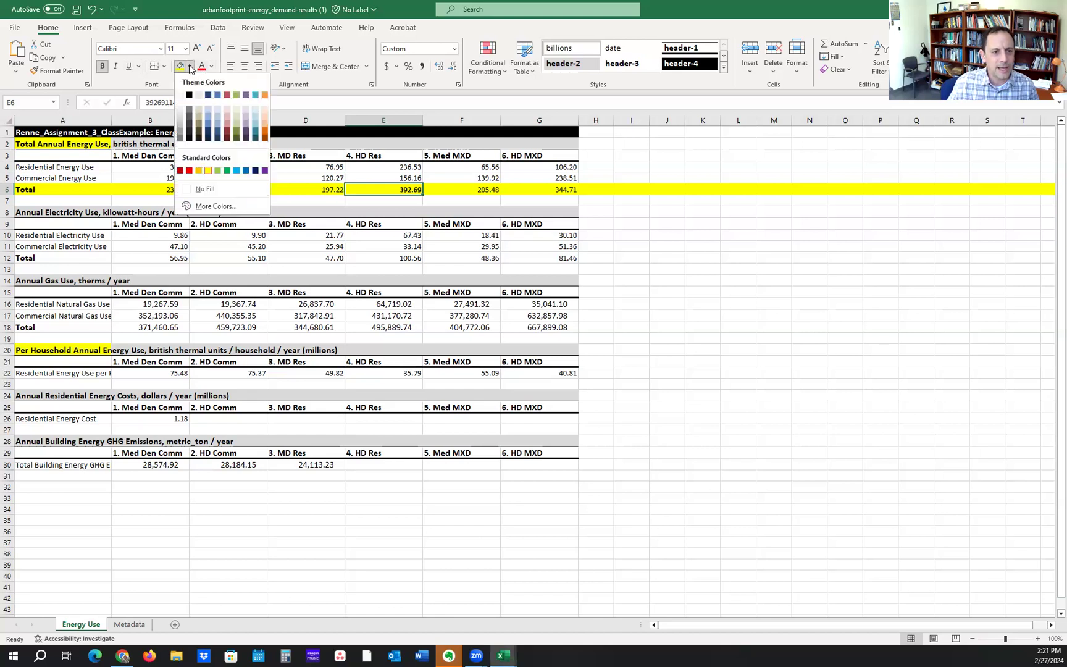
{"action": "left_click", "coordinate": [190, 171]}
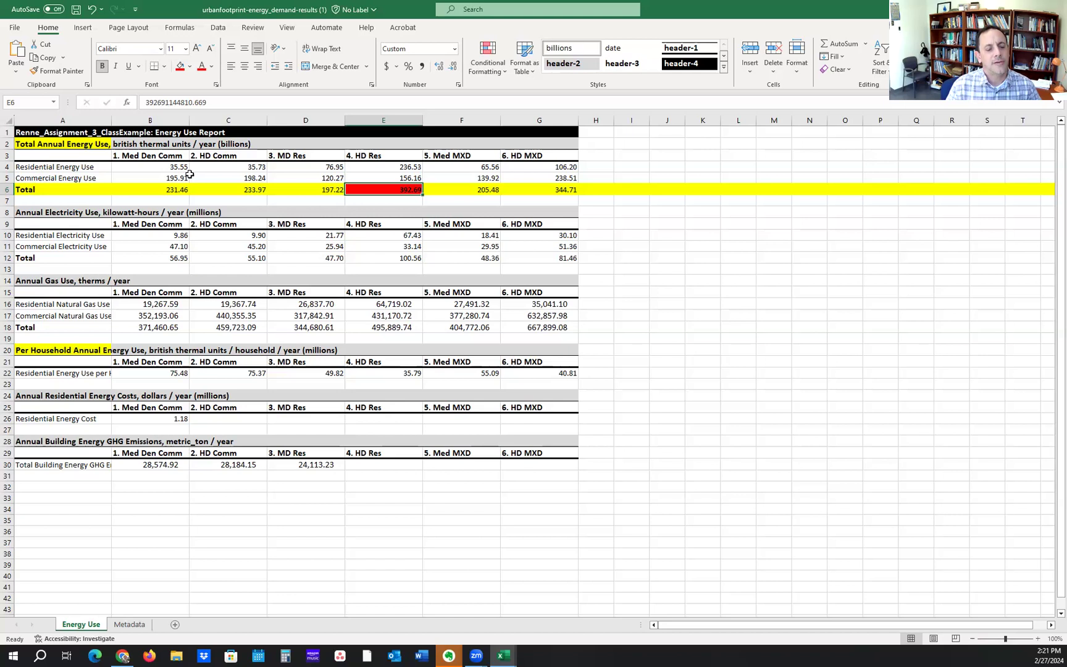
{"action": "key", "text": "Down"}
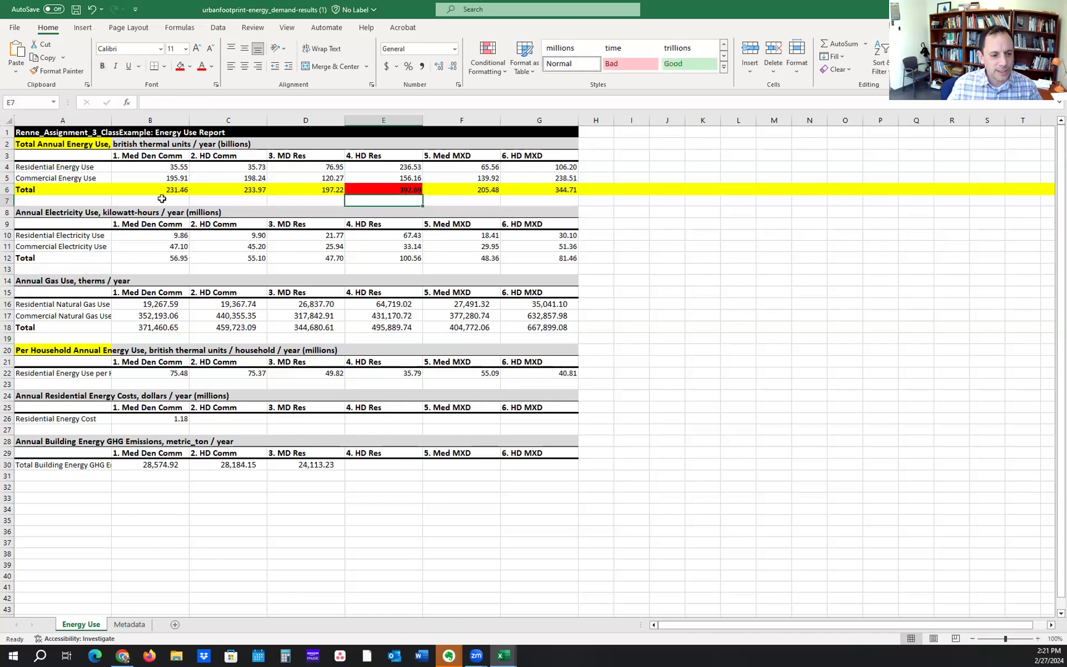
Fill the whole Residential Energy Use per Household row 22 yellow.
{"action": "left_click", "coordinate": [7, 373]}
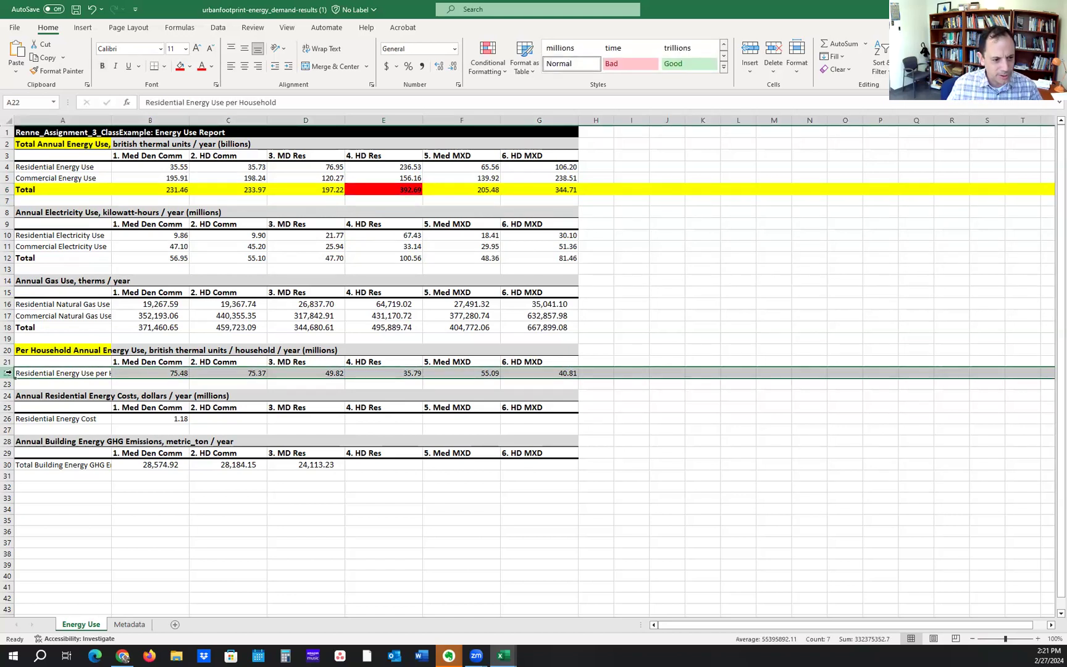
{"action": "left_click", "coordinate": [190, 67]}
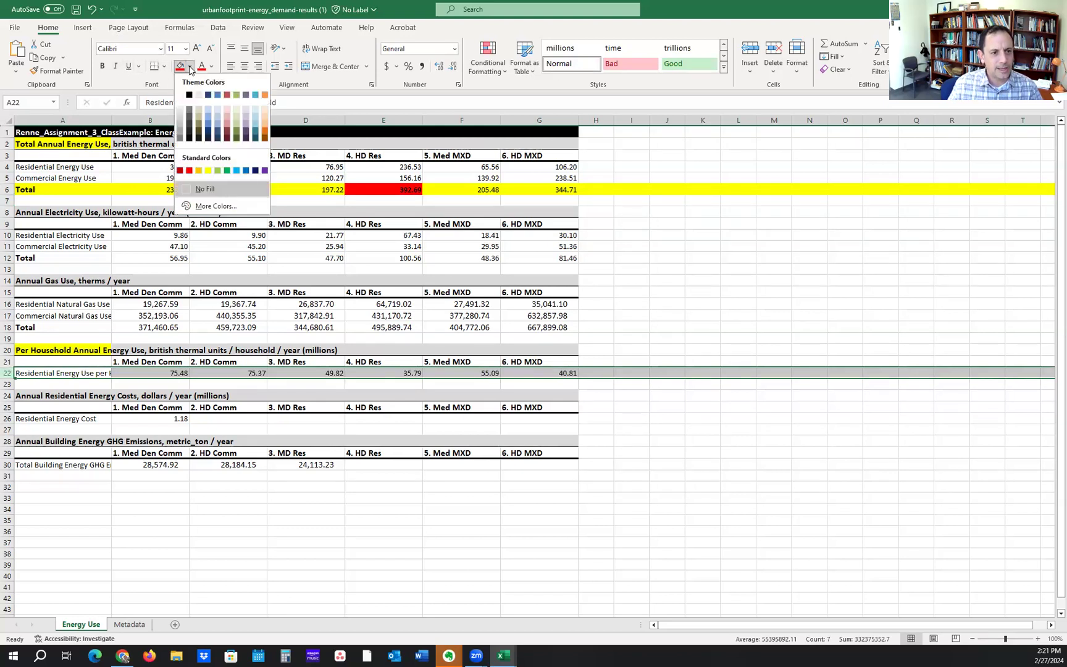
{"action": "left_click", "coordinate": [208, 172]}
{"action": "left_click", "coordinate": [185, 372]}
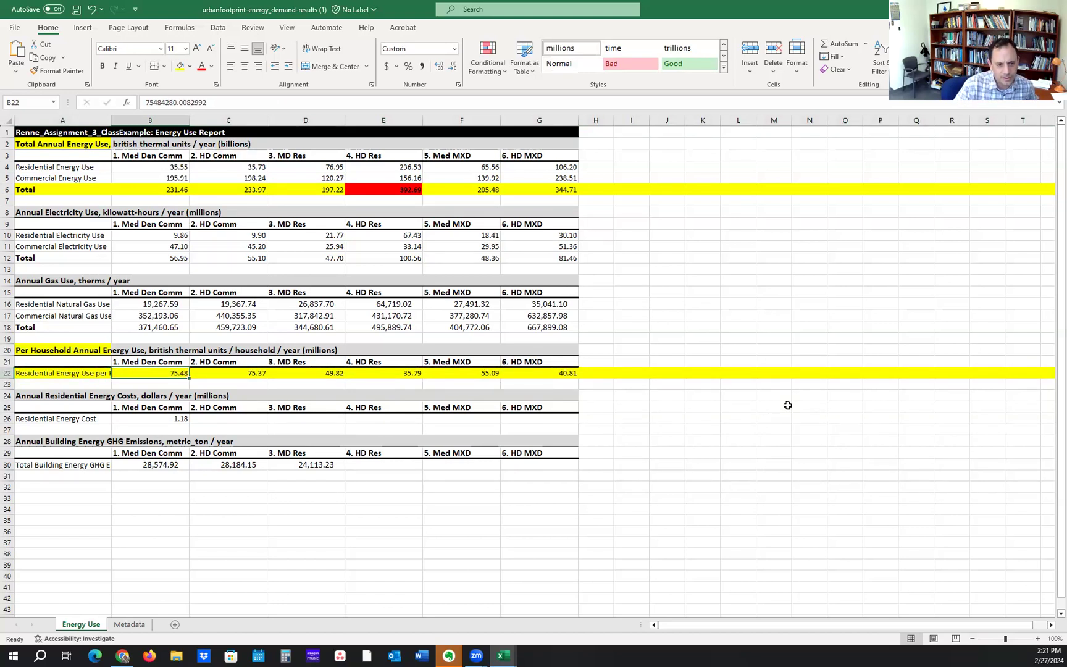
Compare the per-household energy use across the scenarios and fill the 4. HD Res value in E22 dark green.
{"action": "key", "text": "Right"}
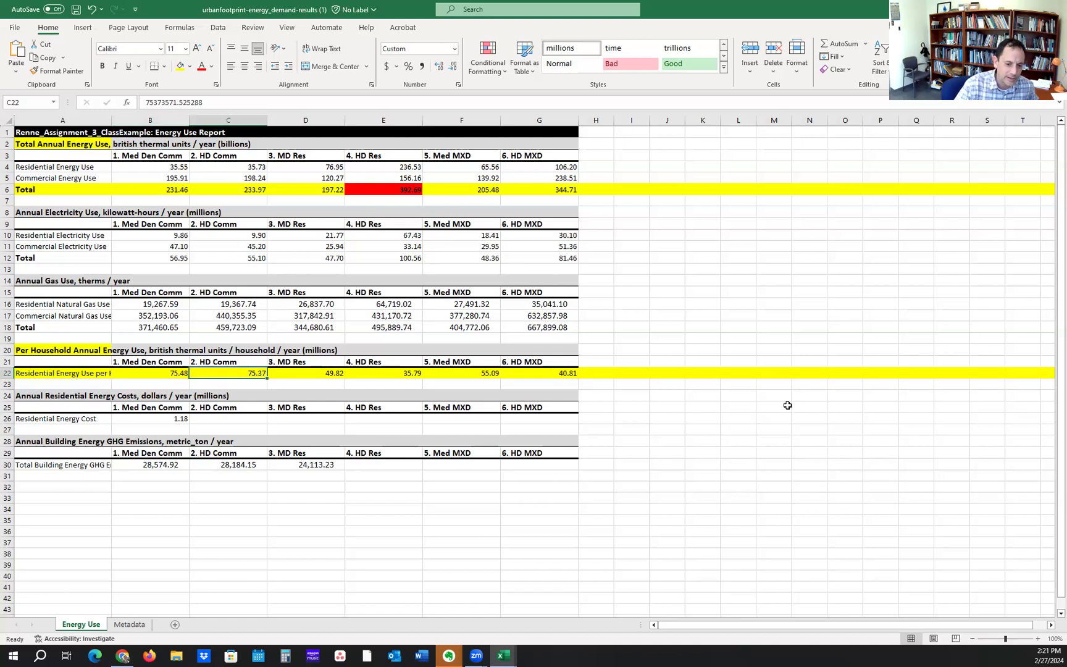
{"action": "key", "text": "Right"}
{"action": "key", "text": "Right"}
{"action": "key", "text": "Right"}
{"action": "key", "text": "Left"}
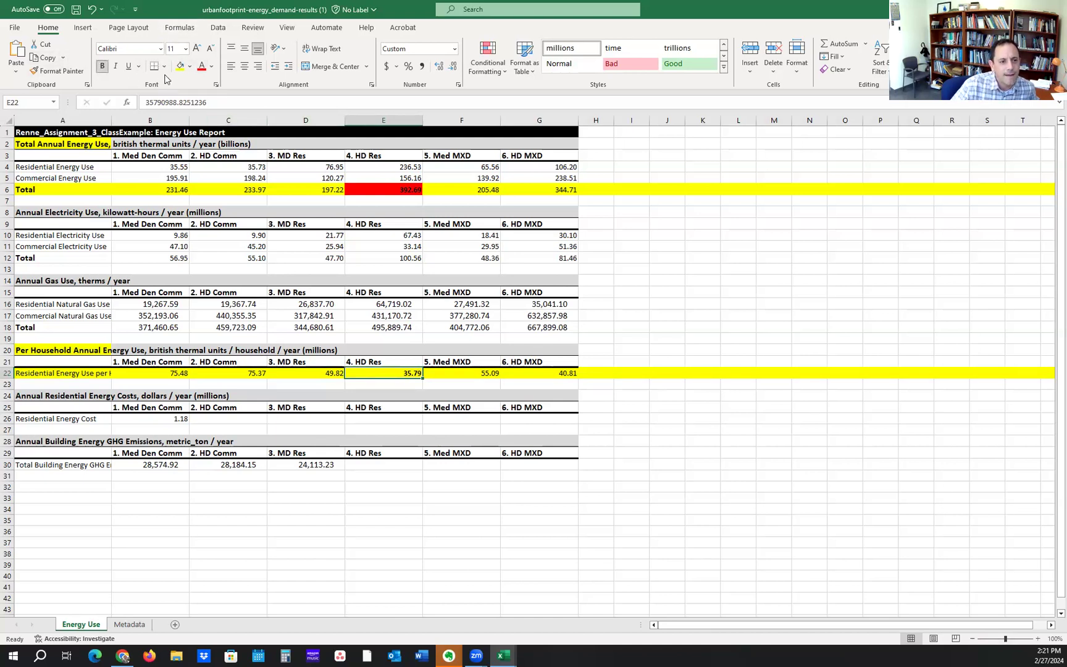
{"action": "left_click", "coordinate": [190, 68]}
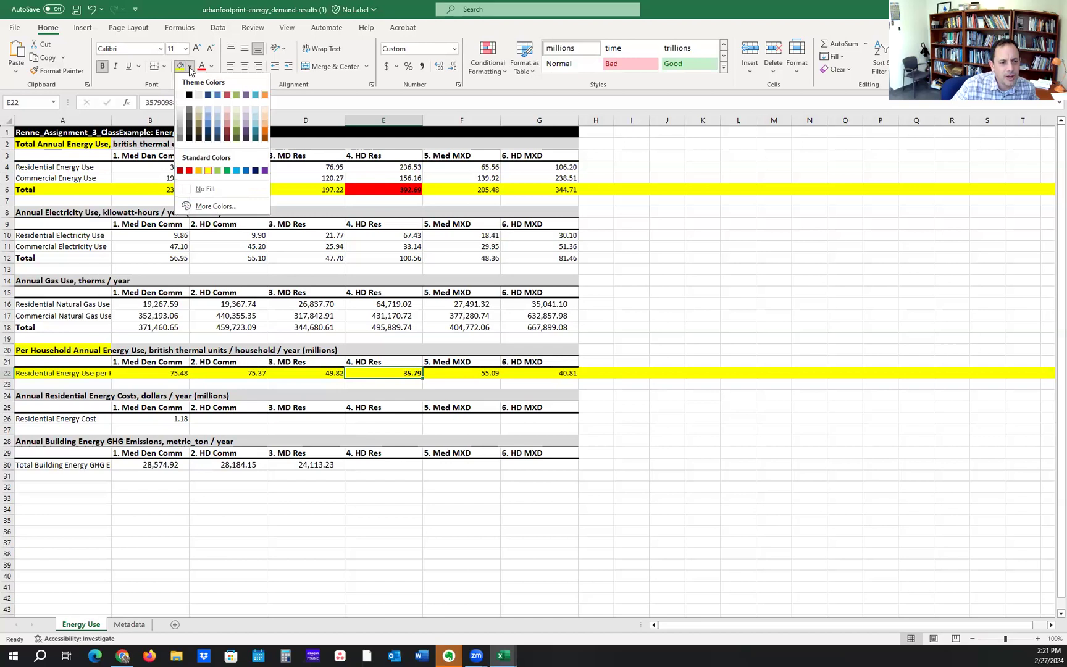
{"action": "left_click", "coordinate": [236, 136]}
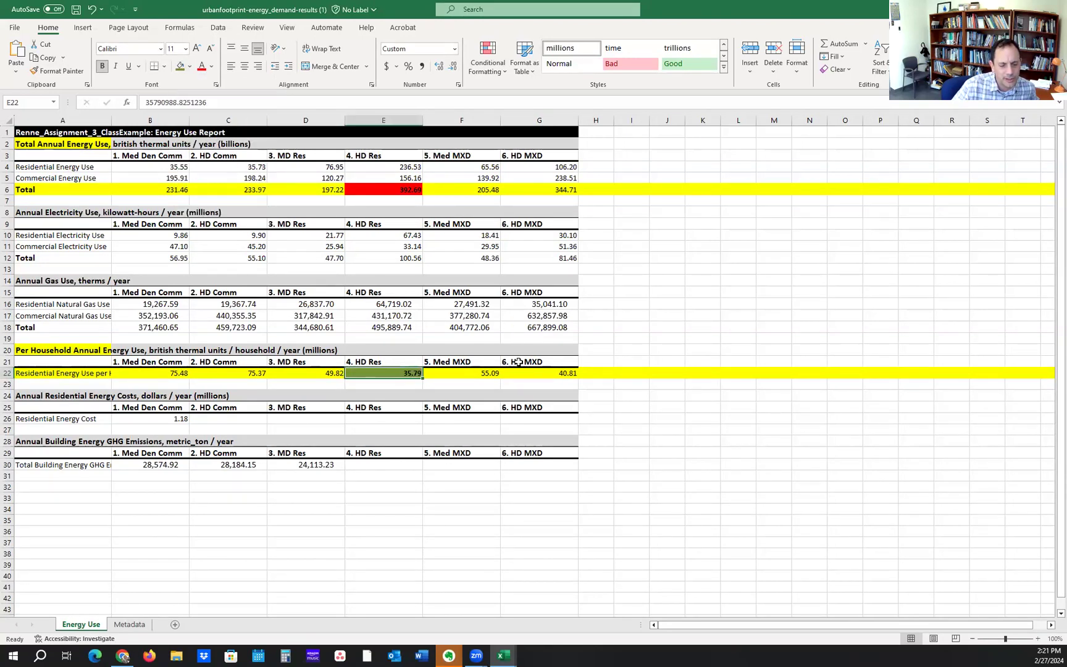
Fill the 3. MD Res total annual energy use in D6 with the same dark green.
{"action": "left_click", "coordinate": [371, 189]}
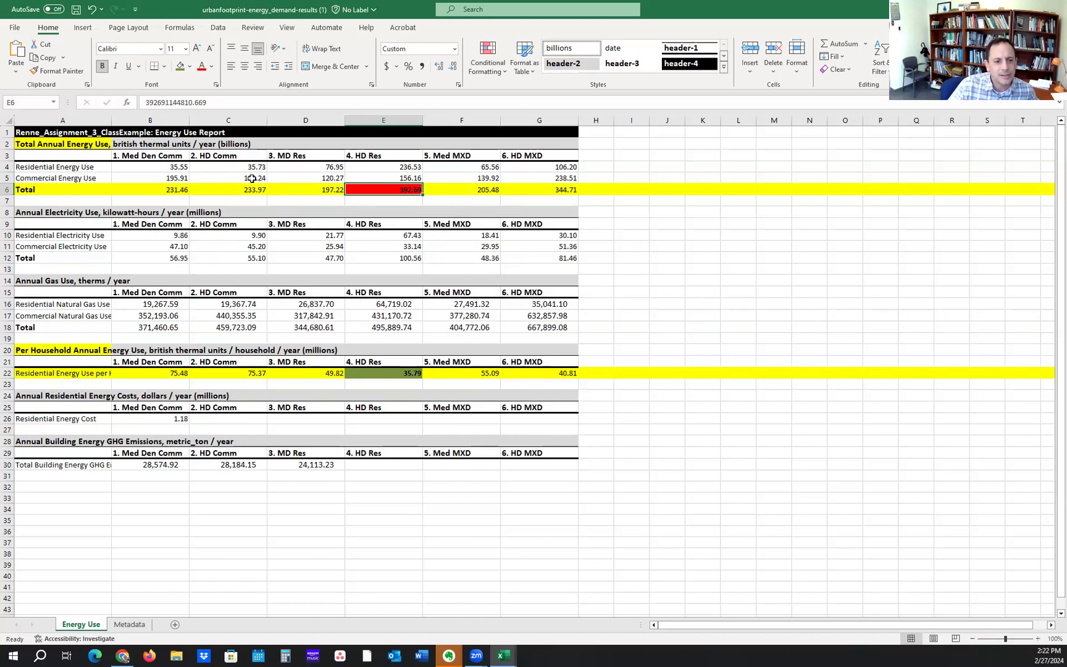
{"action": "left_click", "coordinate": [302, 188]}
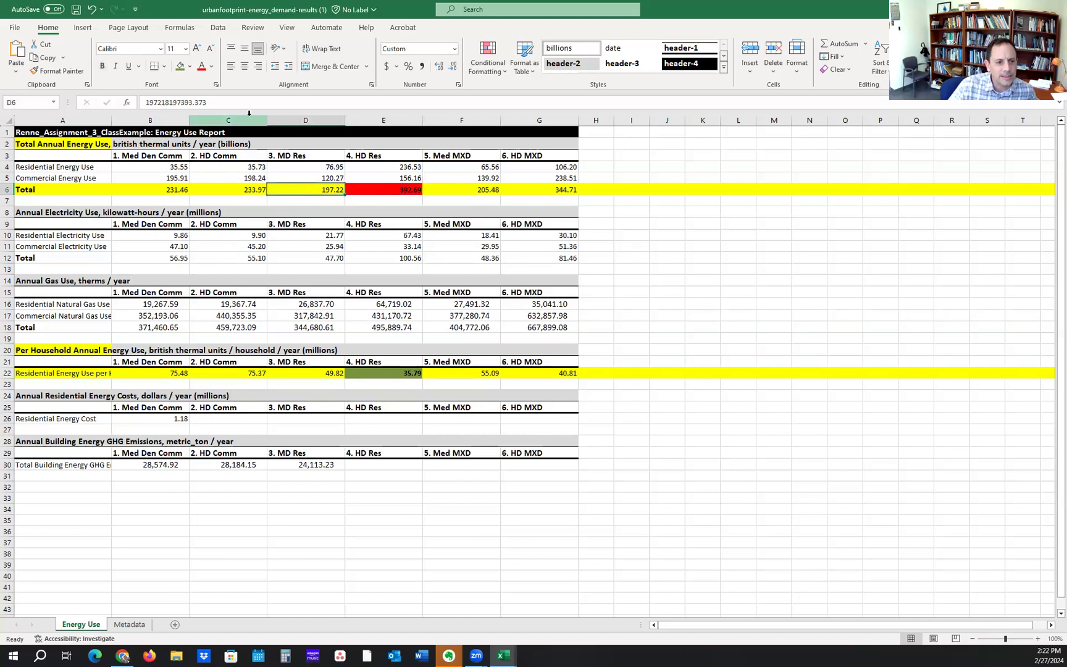
{"action": "left_click", "coordinate": [180, 65]}
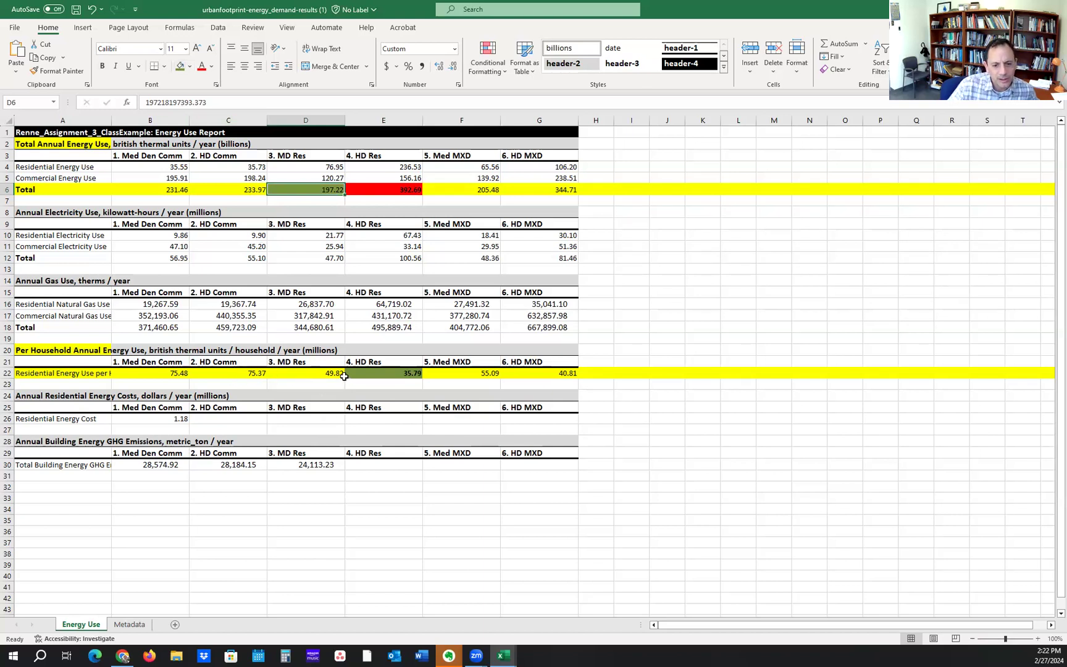
Fill the per-household energy use of 1. Med Den Comm in B22 and 2. HD Comm in C22 red.
{"action": "left_click", "coordinate": [169, 372]}
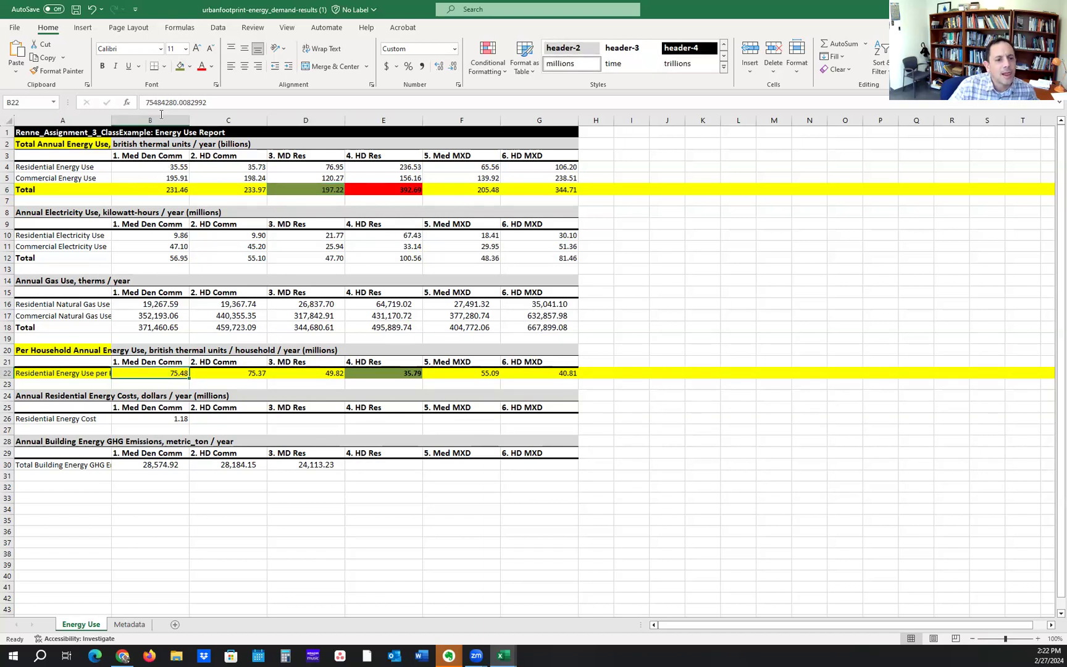
{"action": "left_click", "coordinate": [190, 66]}
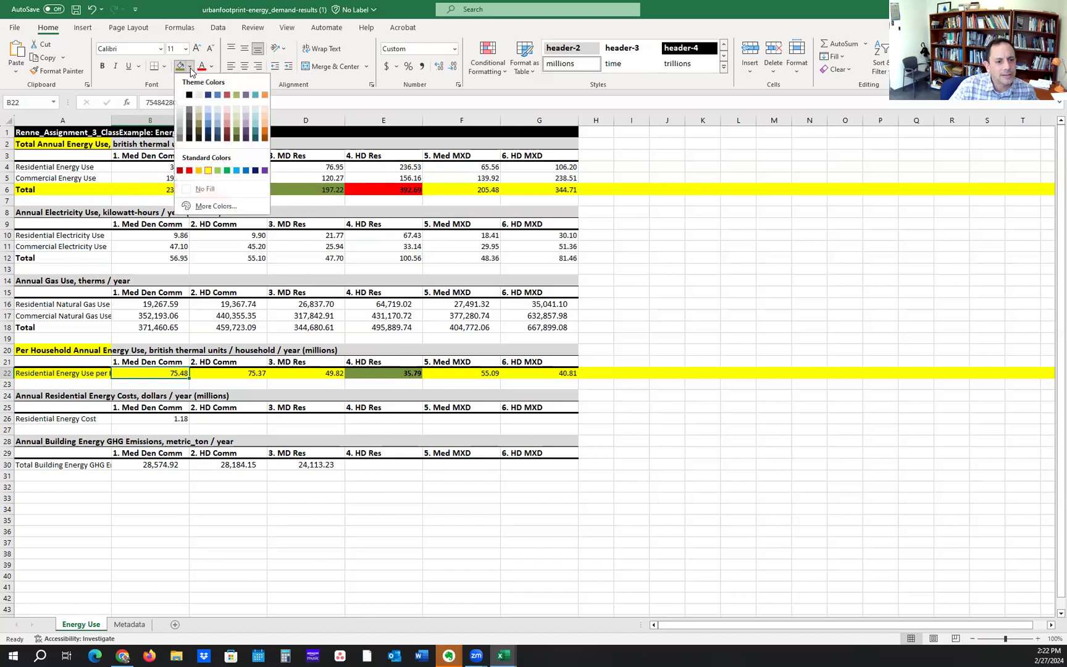
{"action": "left_click", "coordinate": [189, 170]}
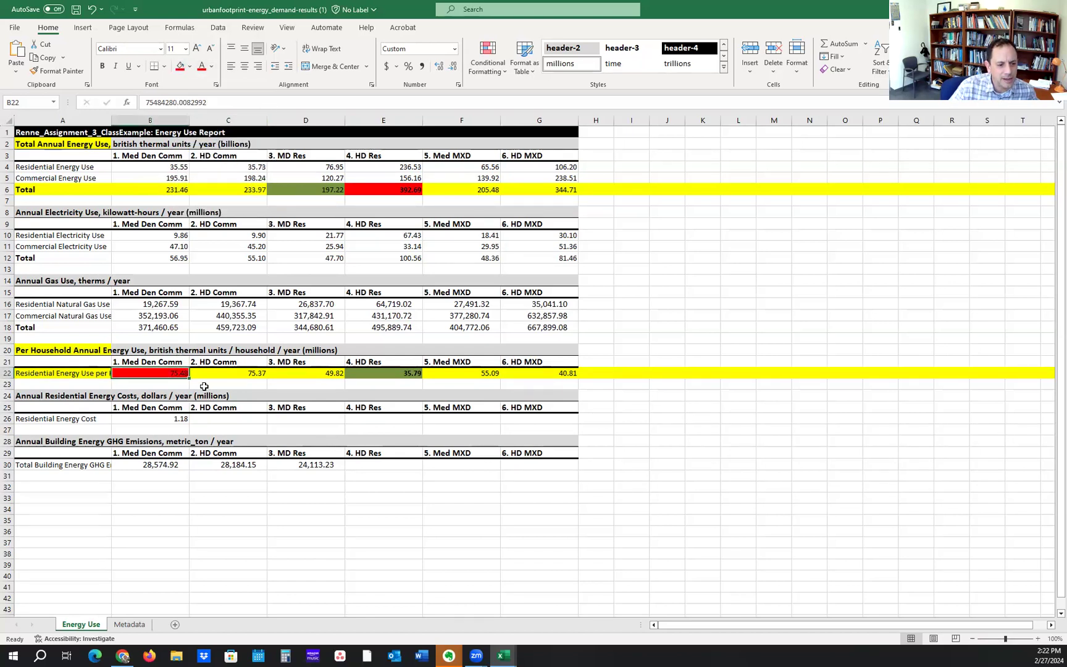
{"action": "left_click", "coordinate": [342, 435]}
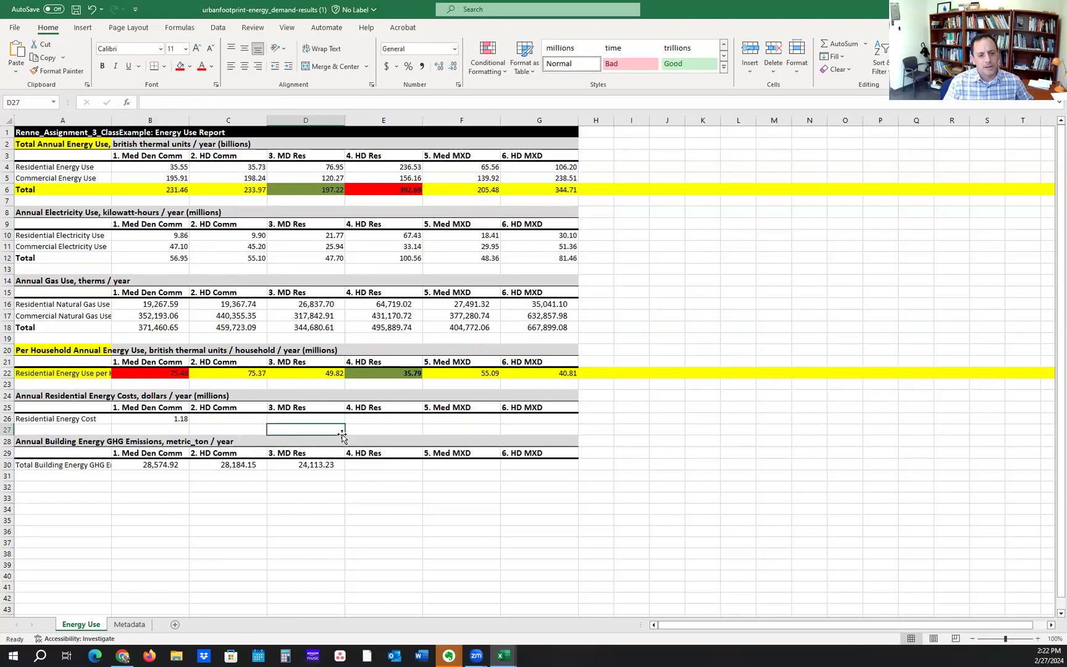
{"action": "left_click", "coordinate": [212, 371]}
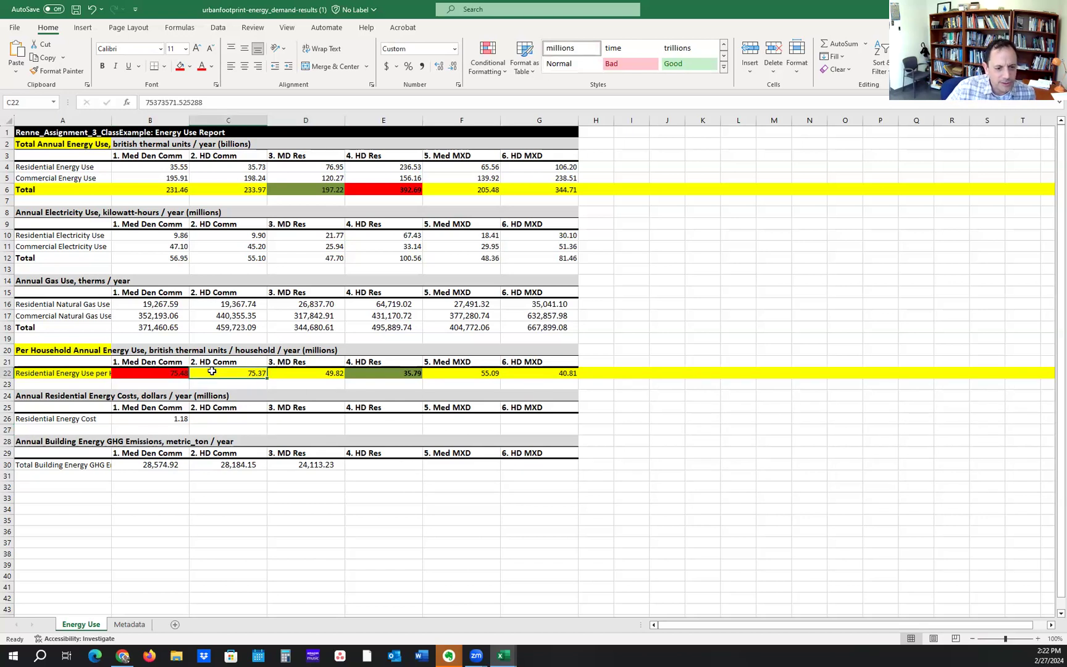
{"action": "left_click", "coordinate": [179, 67]}
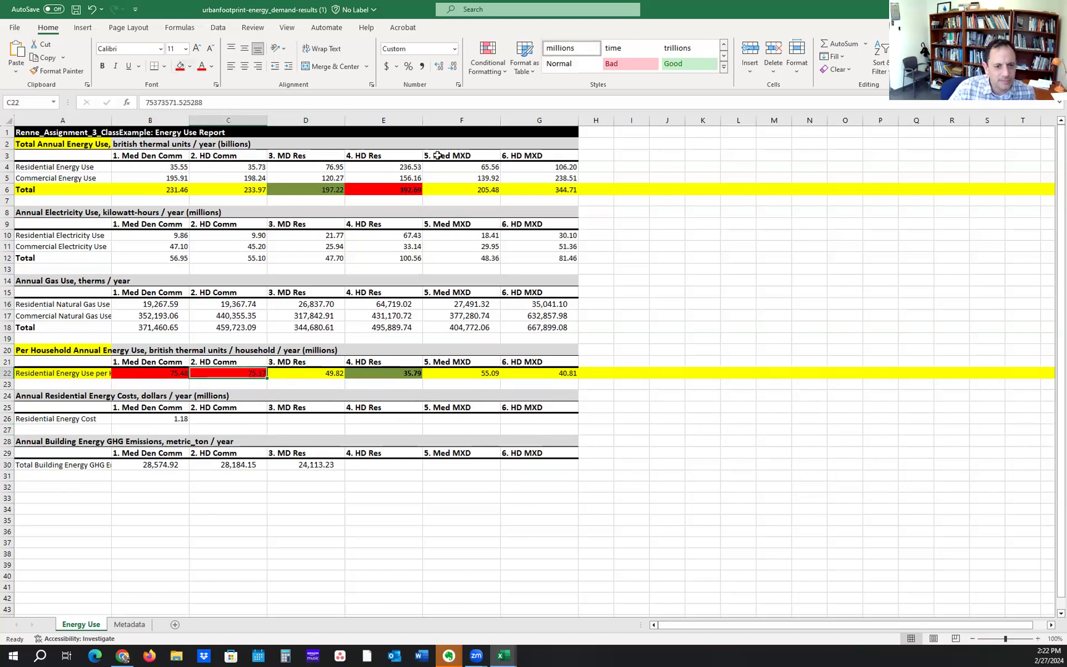
Fill the 5. Med MXD total annual energy use in F6 with the standard green.
{"action": "left_click", "coordinate": [405, 189]}
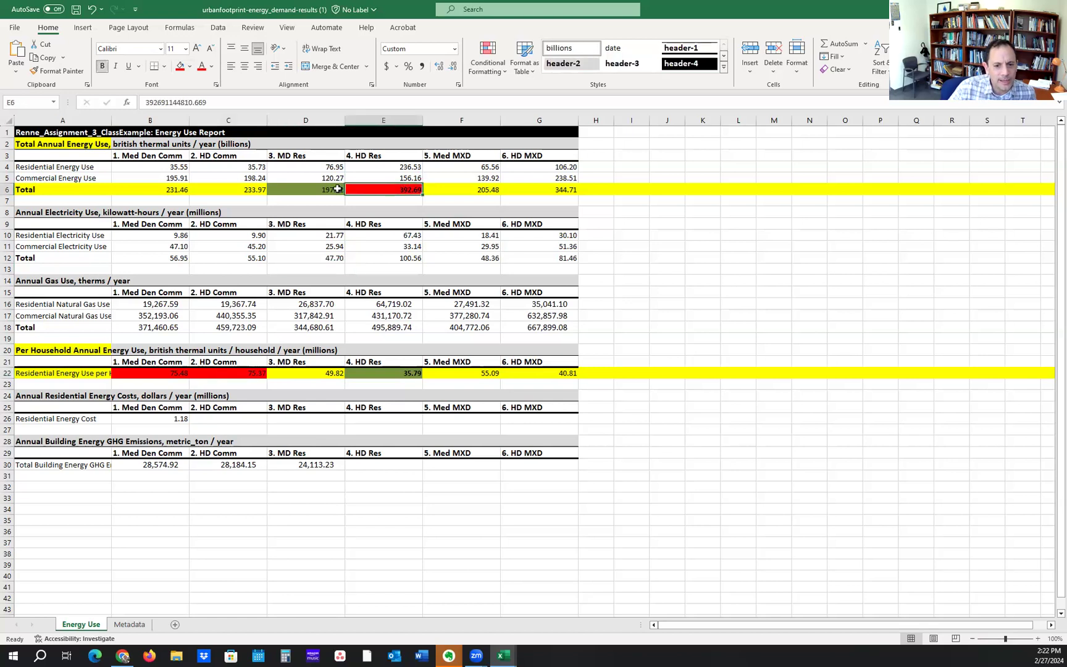
{"action": "left_click", "coordinate": [451, 189]}
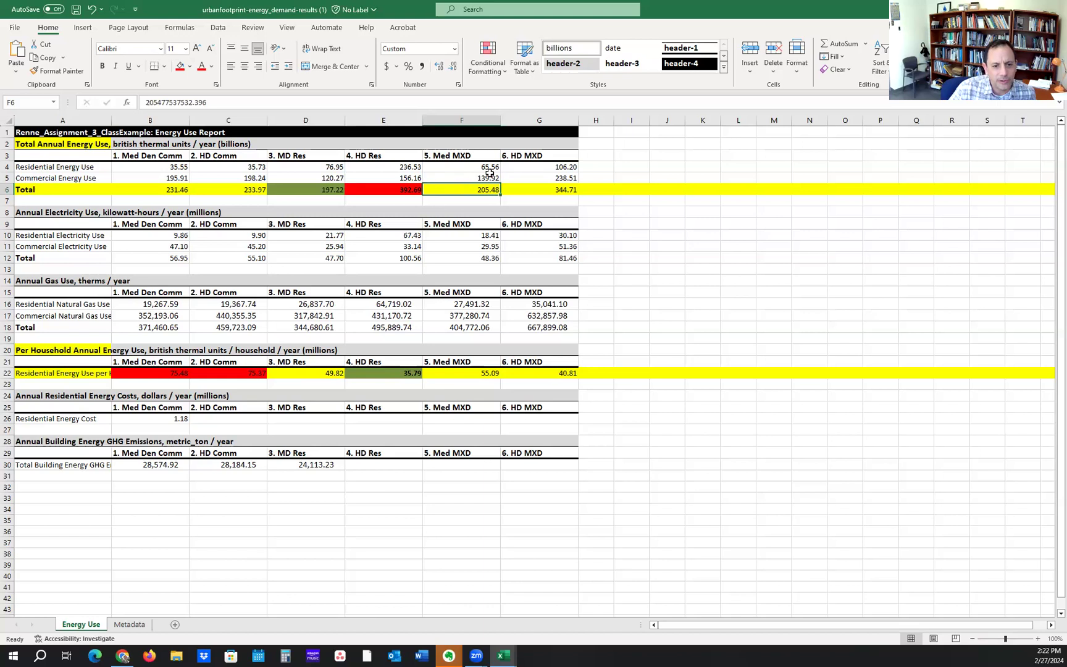
{"action": "left_click", "coordinate": [191, 67]}
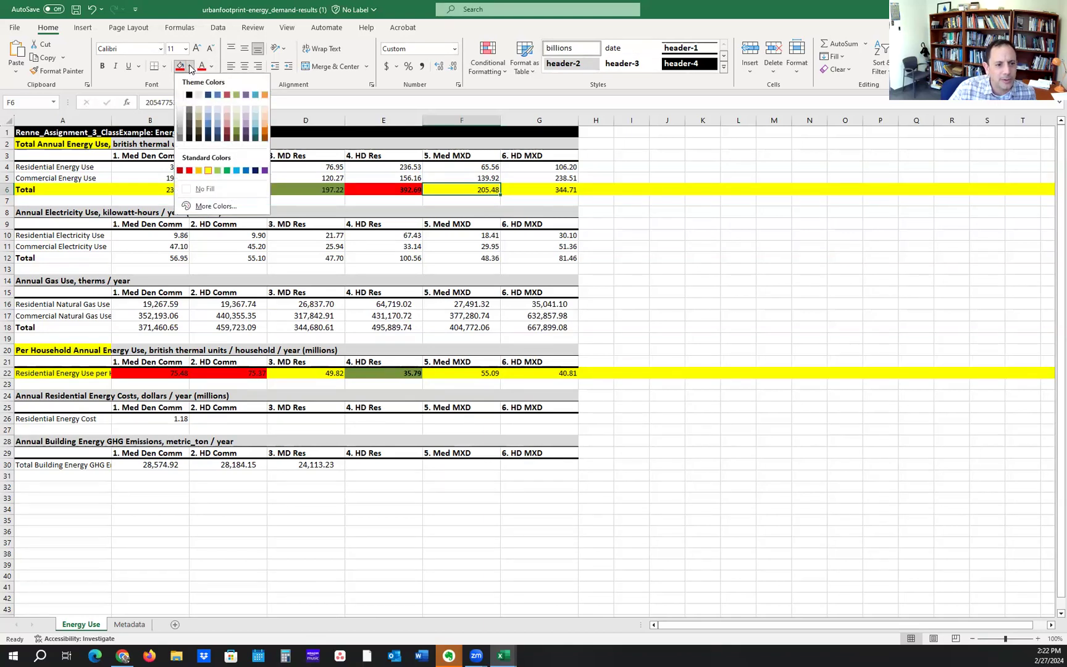
{"action": "left_click", "coordinate": [229, 172]}
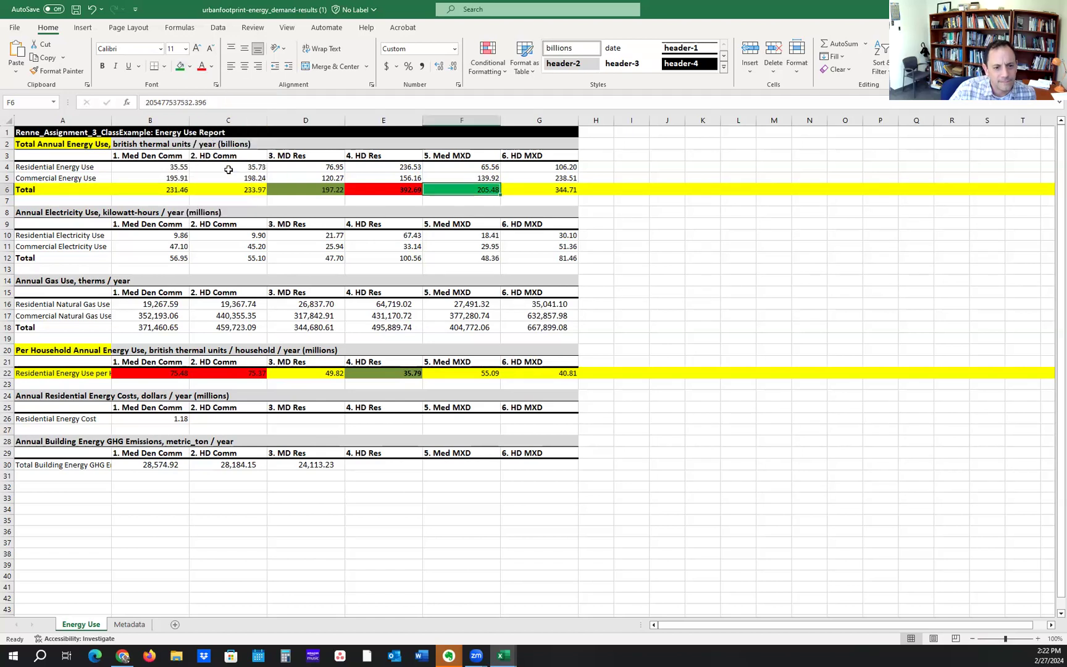
Recolor the 3. MD Res total in D6 and the 4. HD Res per-household value in E22 with the same standard green.
{"action": "left_click", "coordinate": [312, 190]}
{"action": "left_click", "coordinate": [180, 67]}
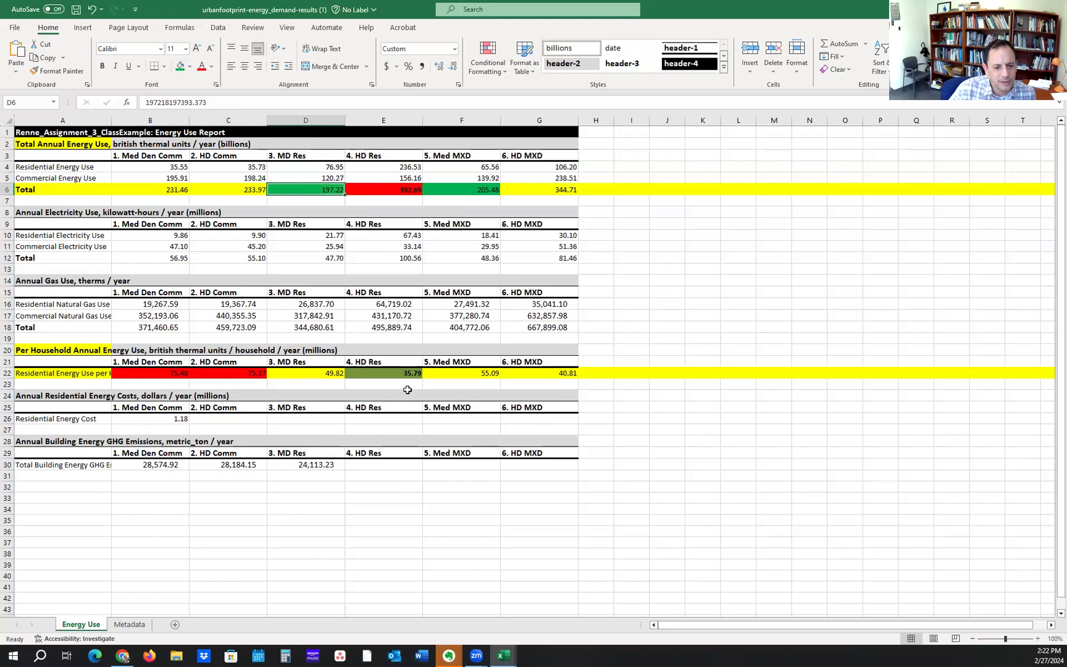
{"action": "left_click", "coordinate": [384, 371]}
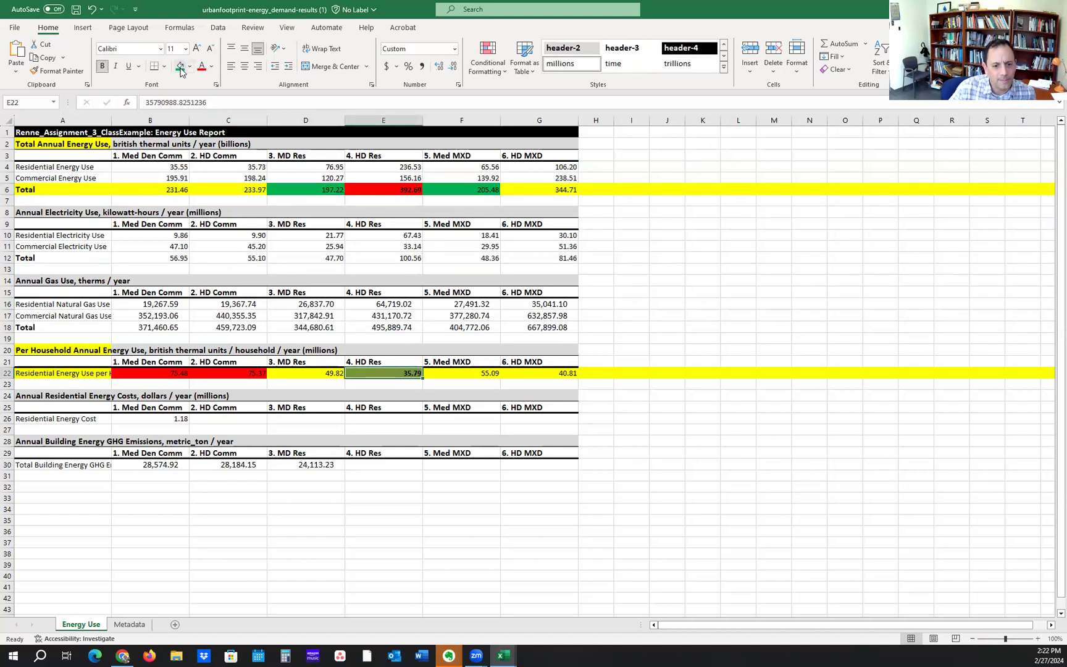
{"action": "left_click", "coordinate": [180, 68]}
{"action": "left_click", "coordinate": [646, 439]}
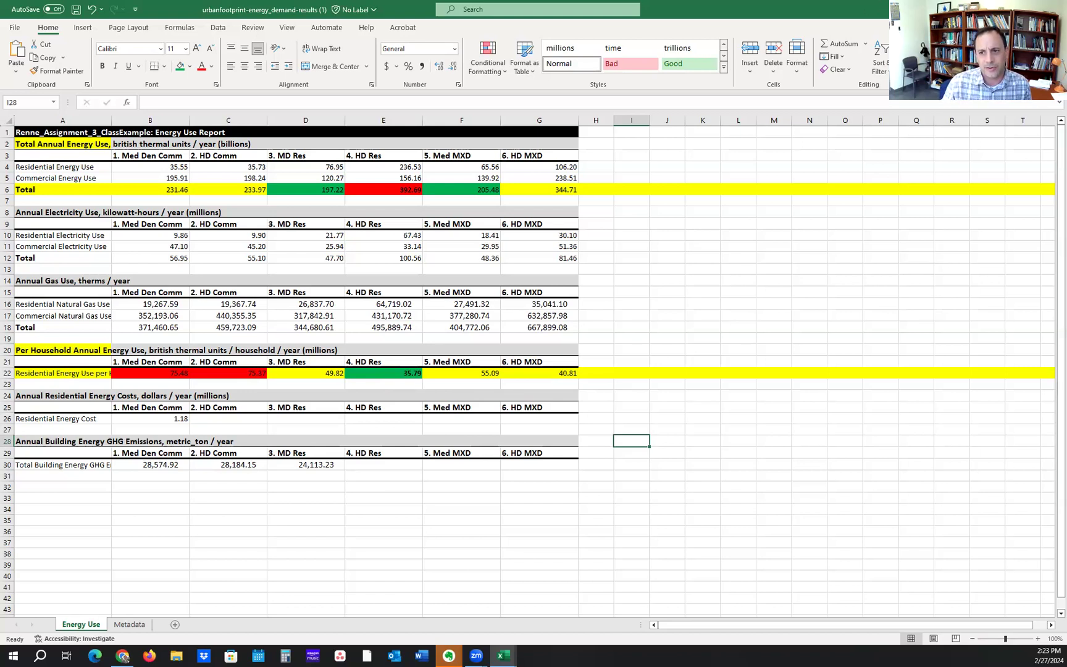
Switch to UrbanFootprint and open the Summary Statistics report to compare housing and jobs across the scenarios.
{"action": "left_click", "coordinate": [1003, 8]}
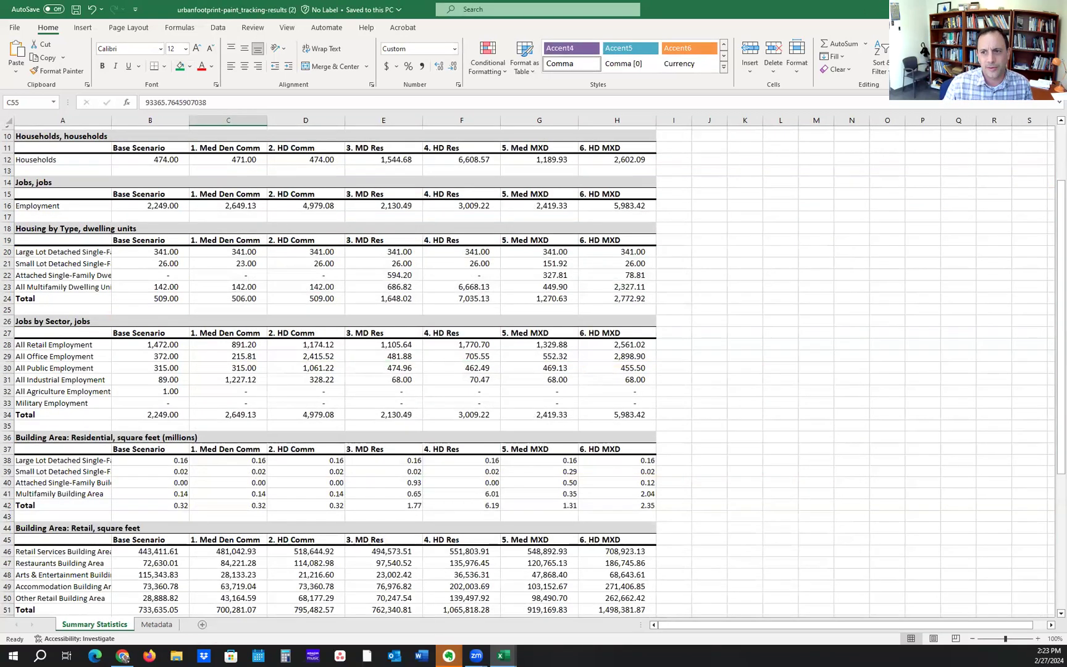
{"action": "left_click", "coordinate": [1004, 9]}
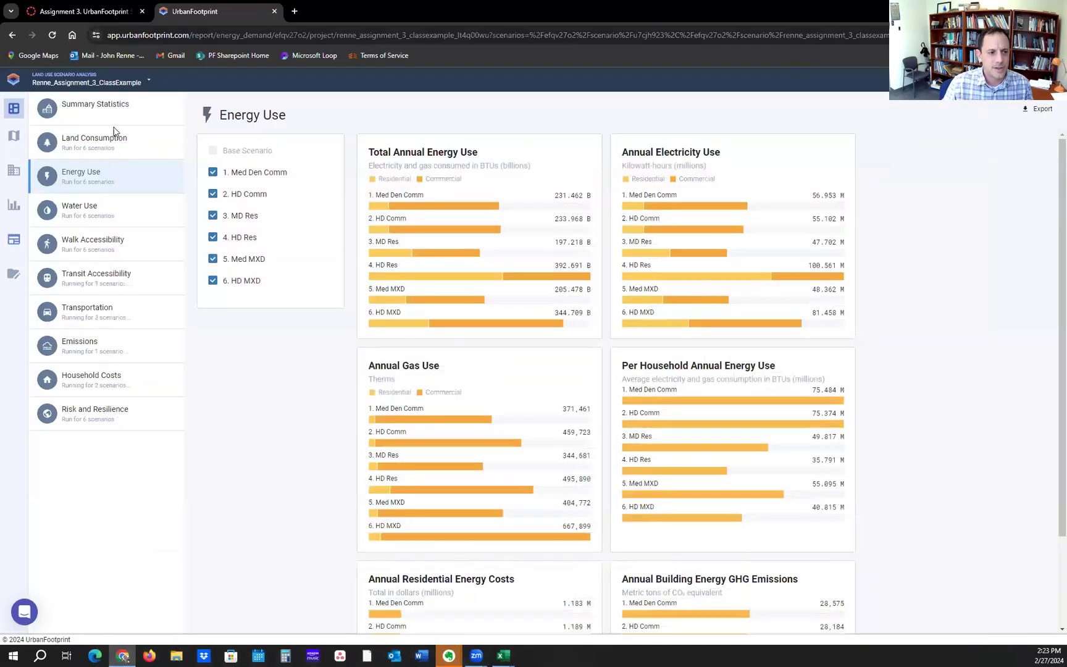
{"action": "left_click", "coordinate": [105, 120]}
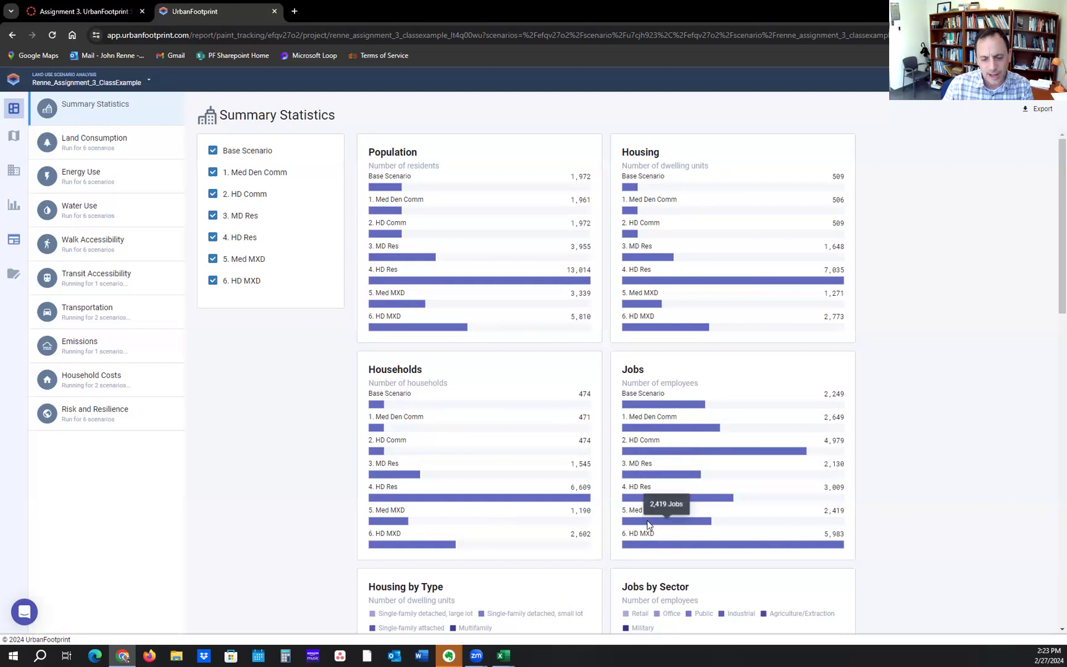
Return to the energy use workbook in Excel and select the whole 4. HD Res column E.
{"action": "mouse_move", "coordinate": [510, 653]}
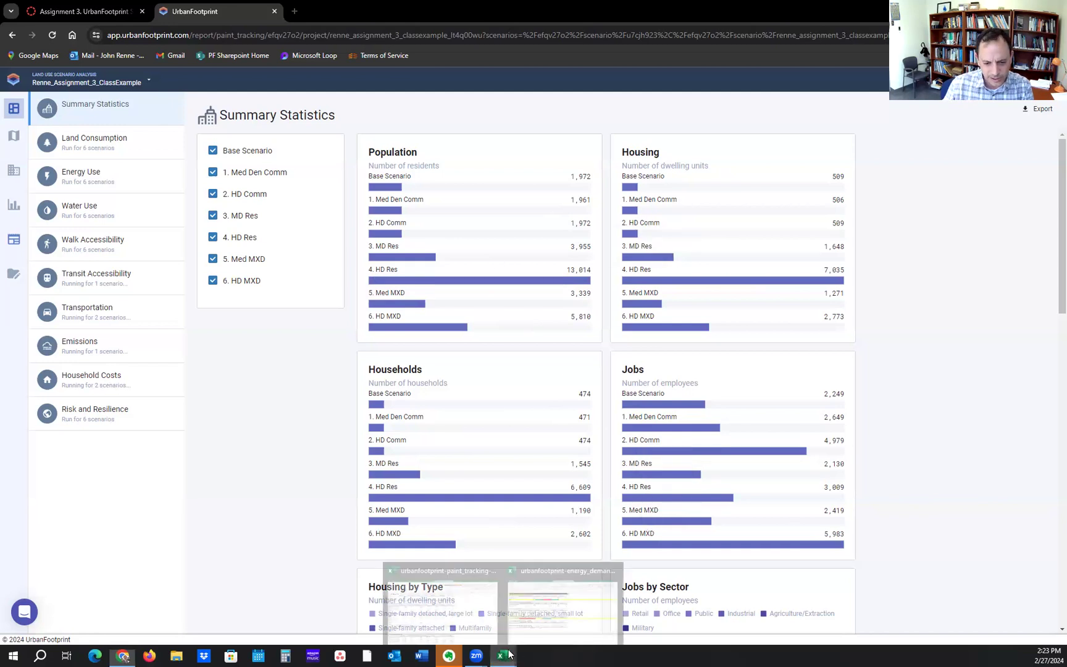
{"action": "left_click", "coordinate": [535, 632]}
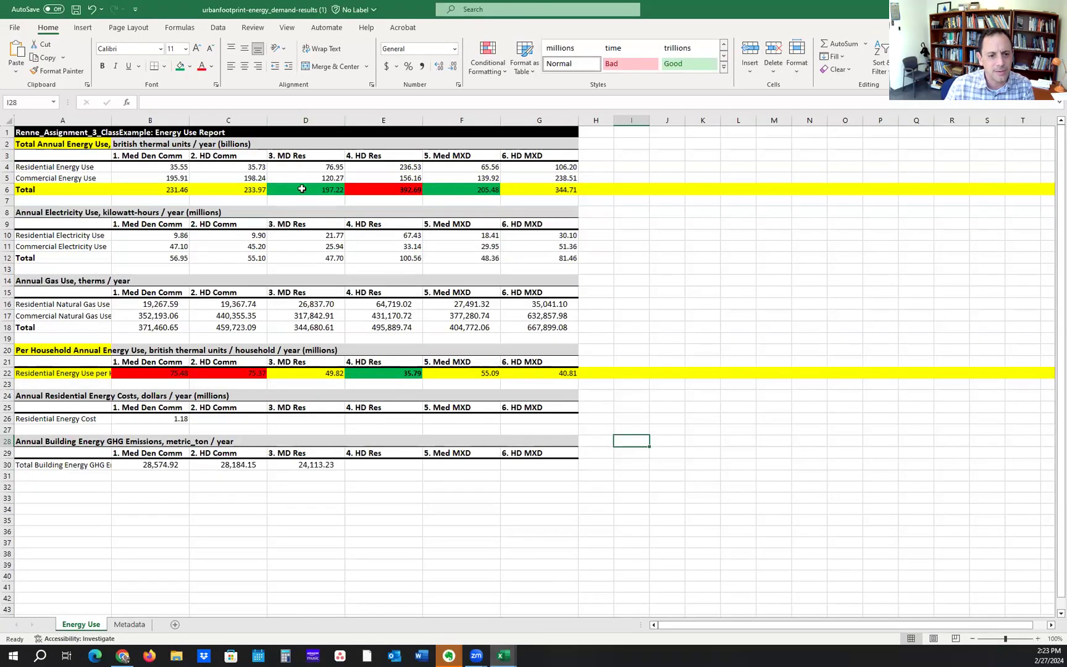
{"action": "left_click", "coordinate": [369, 121]}
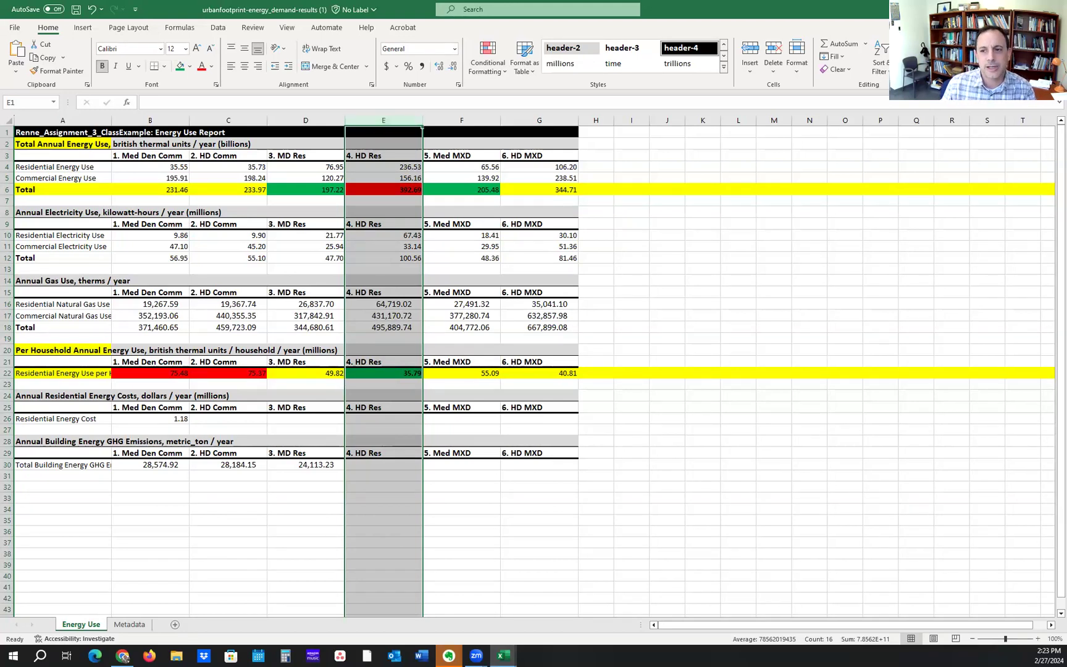
Switch back to UrbanFootprint and examine the 4. HD Res dwelling units in the Housing chart of the Summary Statistics.
{"action": "left_click", "coordinate": [123, 657]}
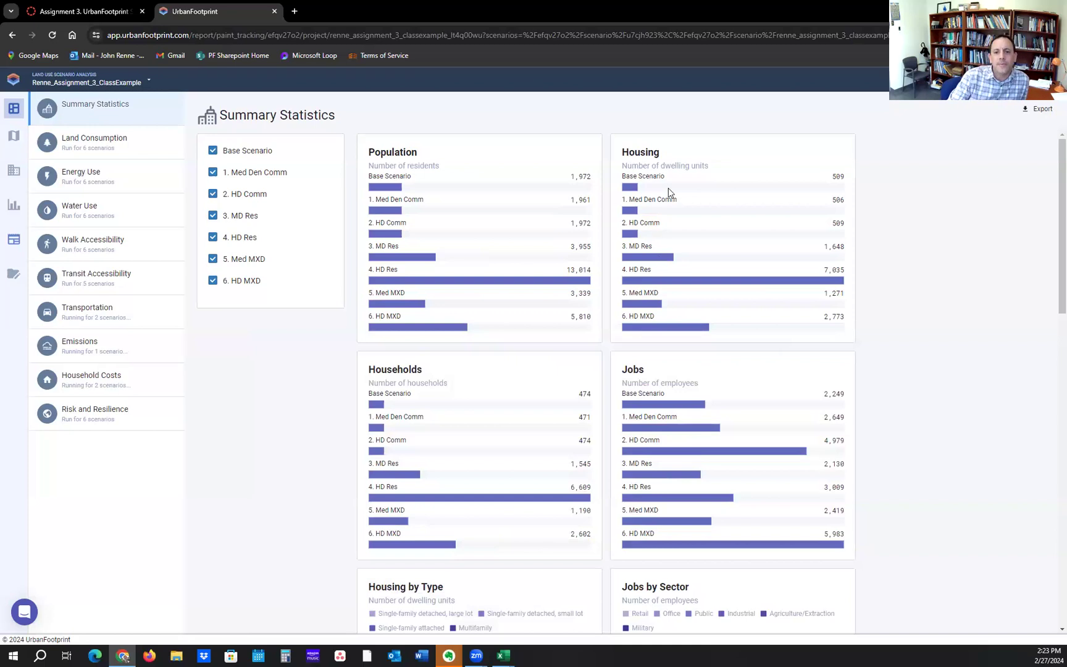
{"action": "mouse_move", "coordinate": [626, 273]}
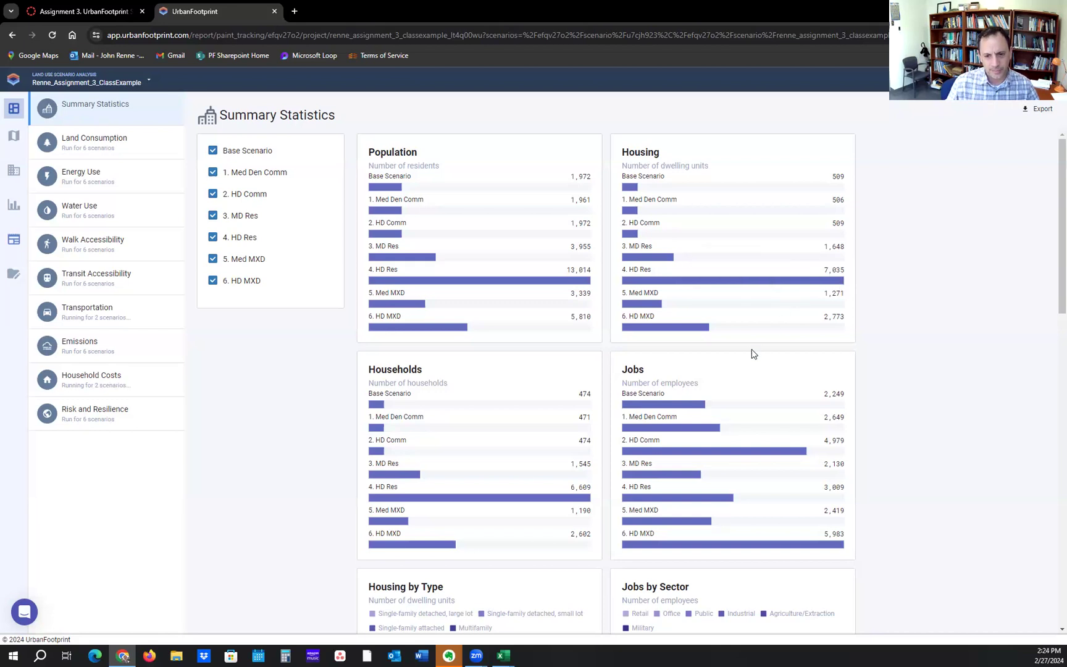
{"action": "mouse_move", "coordinate": [696, 281]}
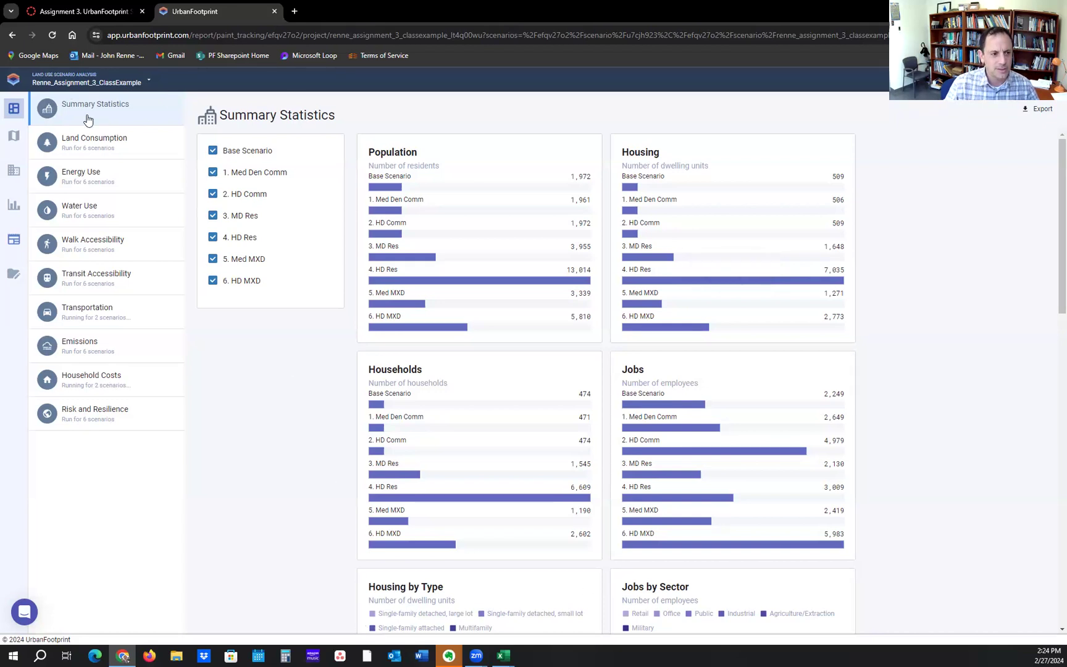
Open the Energy Use report and examine the per-household annual energy use of 5. Med MXD and 4. HD Res.
{"action": "left_click", "coordinate": [90, 179]}
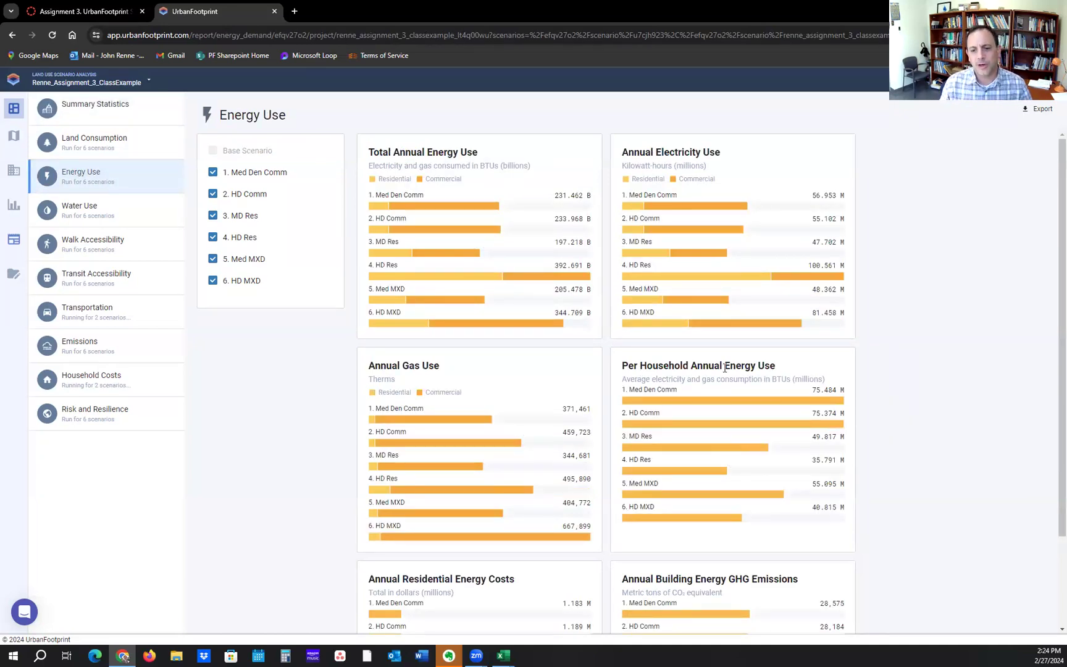
{"action": "mouse_move", "coordinate": [640, 492]}
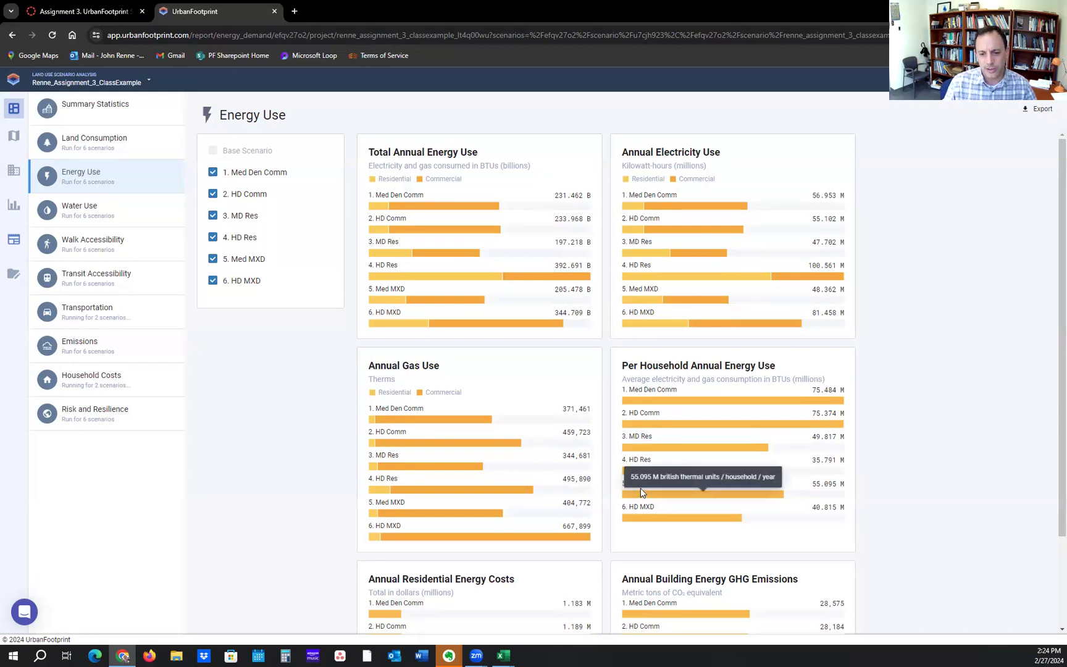
{"action": "mouse_move", "coordinate": [689, 473]}
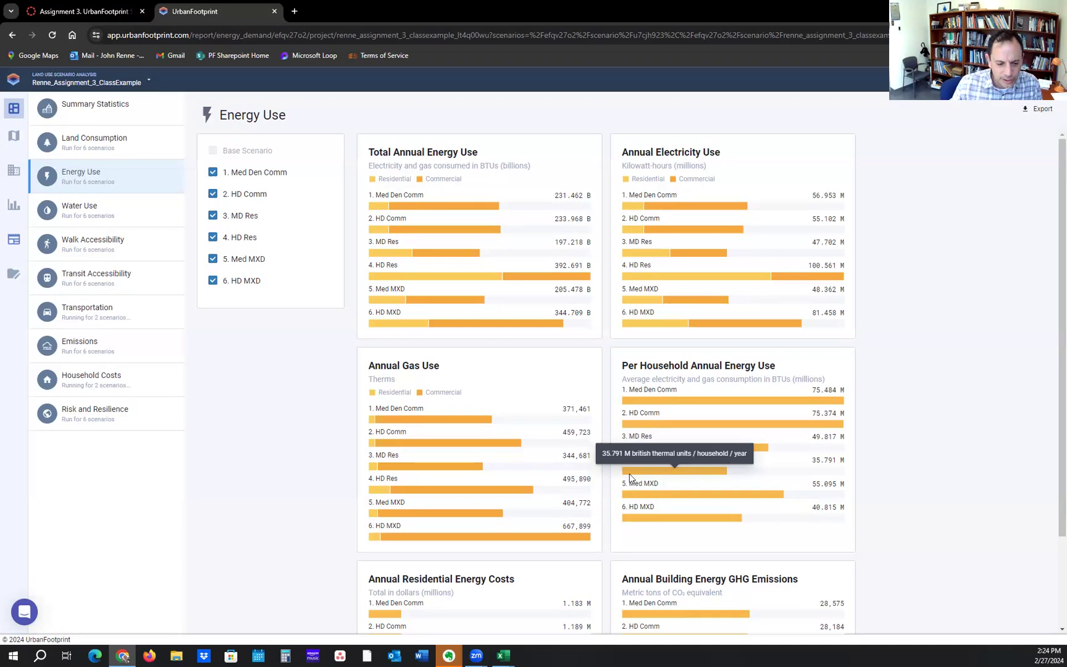
Multiply 7000 by 35 in Calculator to estimate the 4. HD Res residential energy use, and close Calculator.
{"action": "left_click", "coordinate": [286, 655]}
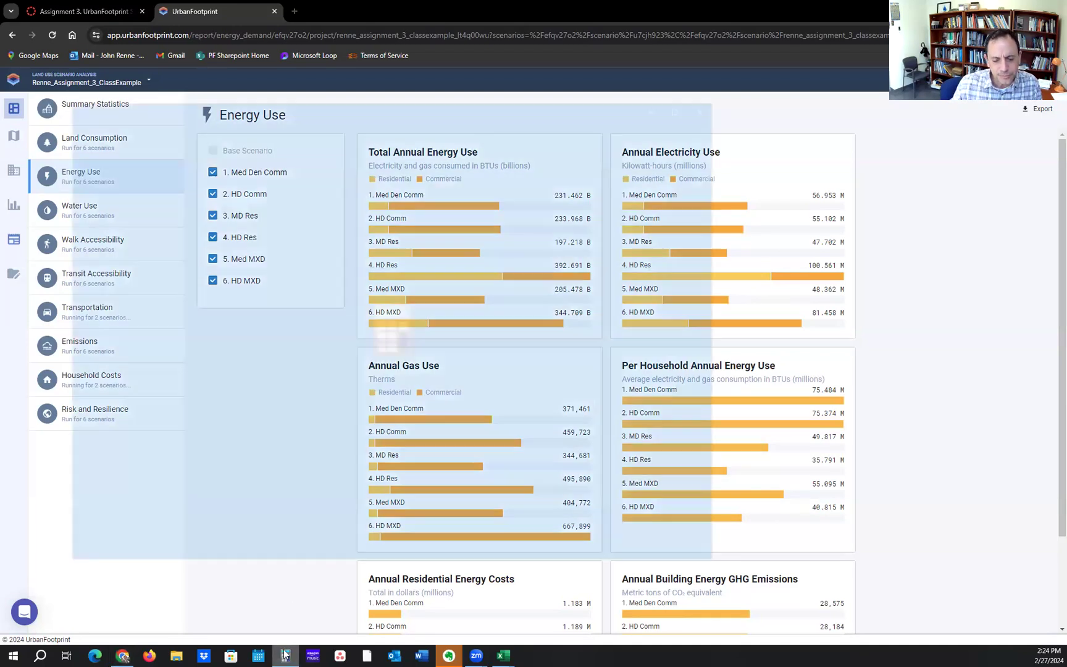
{"action": "left_click_drag", "start_coordinate": [354, 95], "coordinate": [453, 65]}
{"action": "left_click", "coordinate": [171, 347]}
{"action": "left_click", "coordinate": [276, 495]}
{"action": "left_click", "coordinate": [276, 495]}
{"action": "left_click", "coordinate": [276, 495]}
{"action": "left_click", "coordinate": [541, 342]}
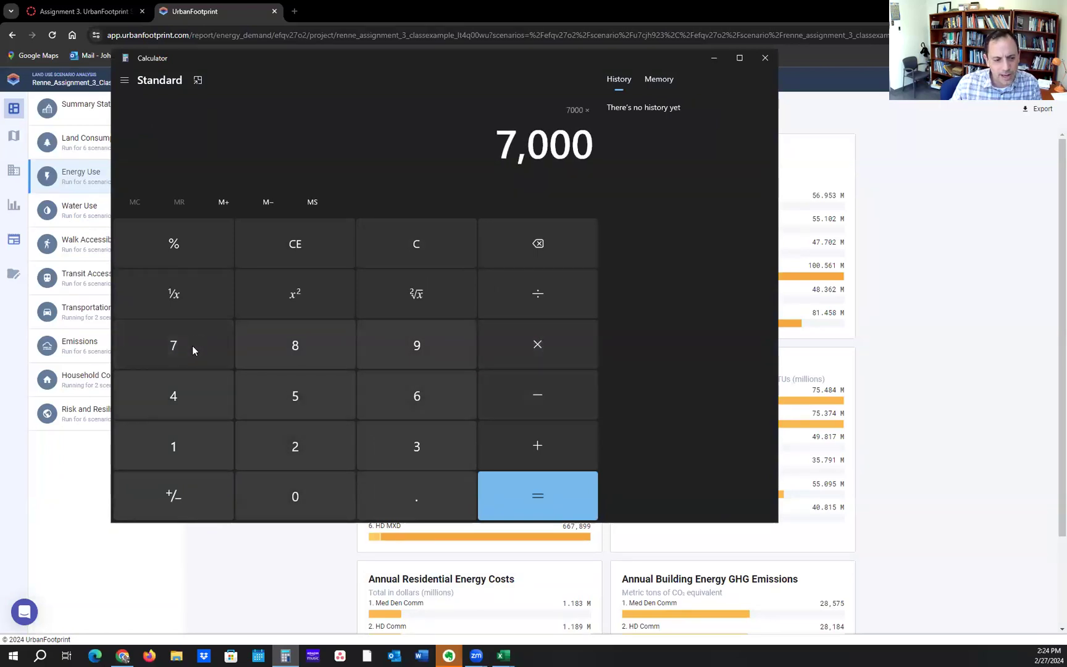
{"action": "left_click", "coordinate": [409, 438]}
{"action": "left_click", "coordinate": [321, 403]}
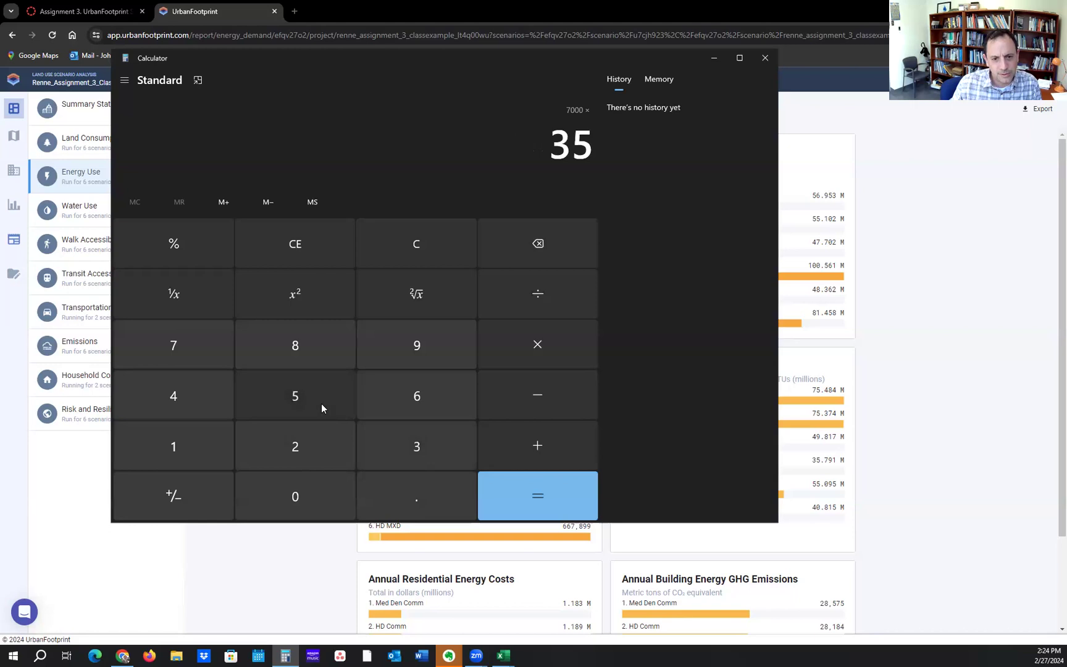
{"action": "left_click", "coordinate": [511, 503]}
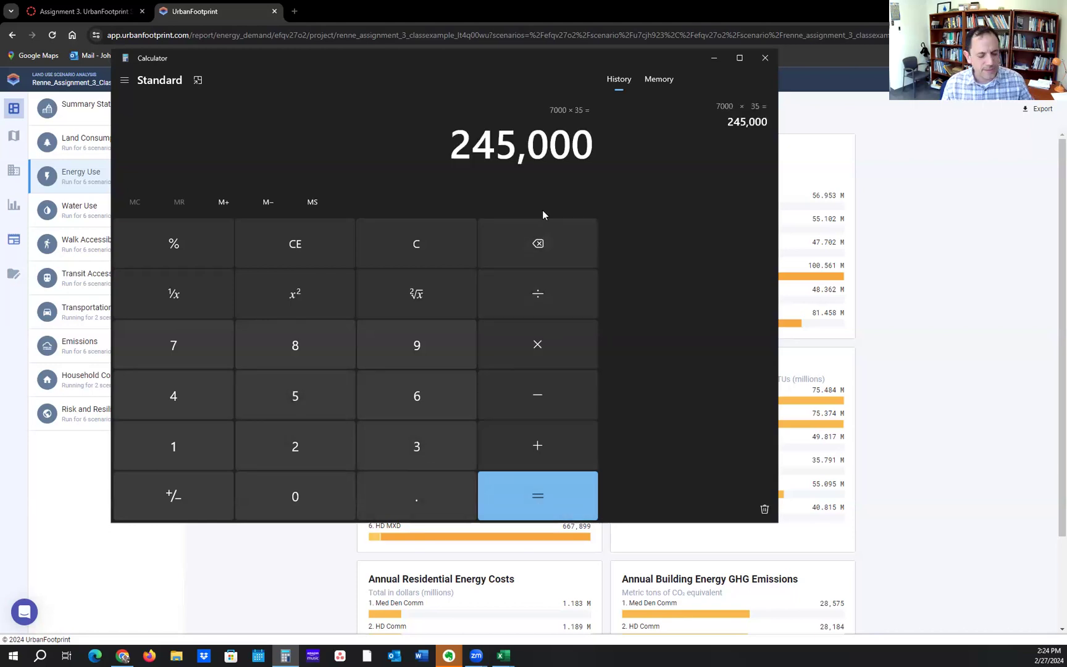
{"action": "left_click", "coordinate": [765, 58]}
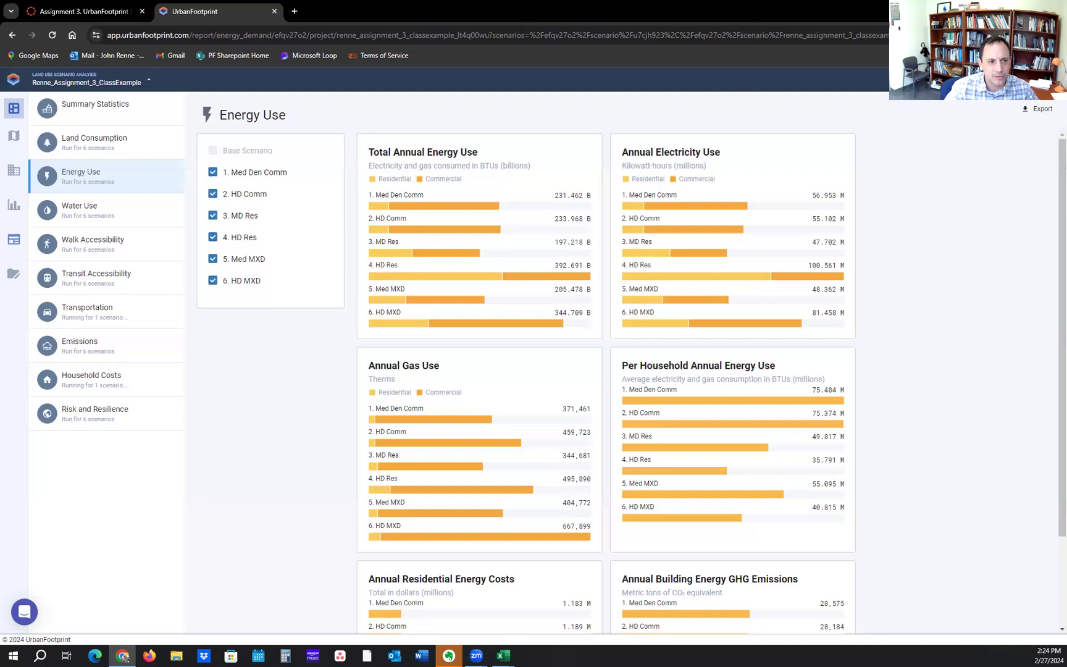
Check the Assignment 3 instructions in Canvas and return to the UrbanFootprint report.
{"action": "left_click", "coordinate": [56, 14]}
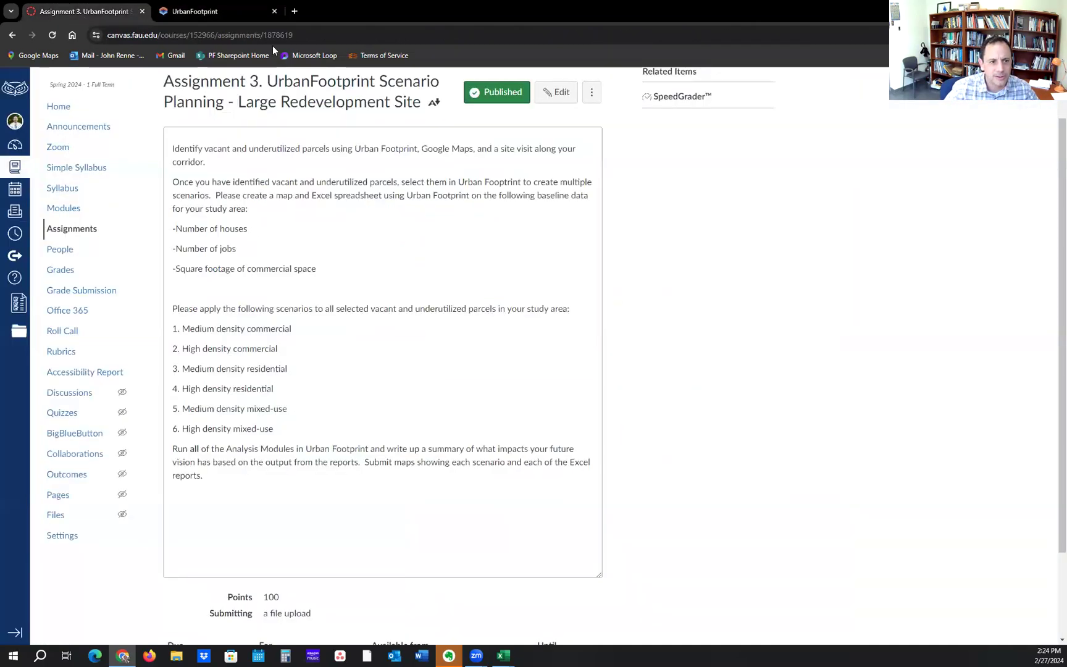
{"action": "left_click", "coordinate": [198, 13]}
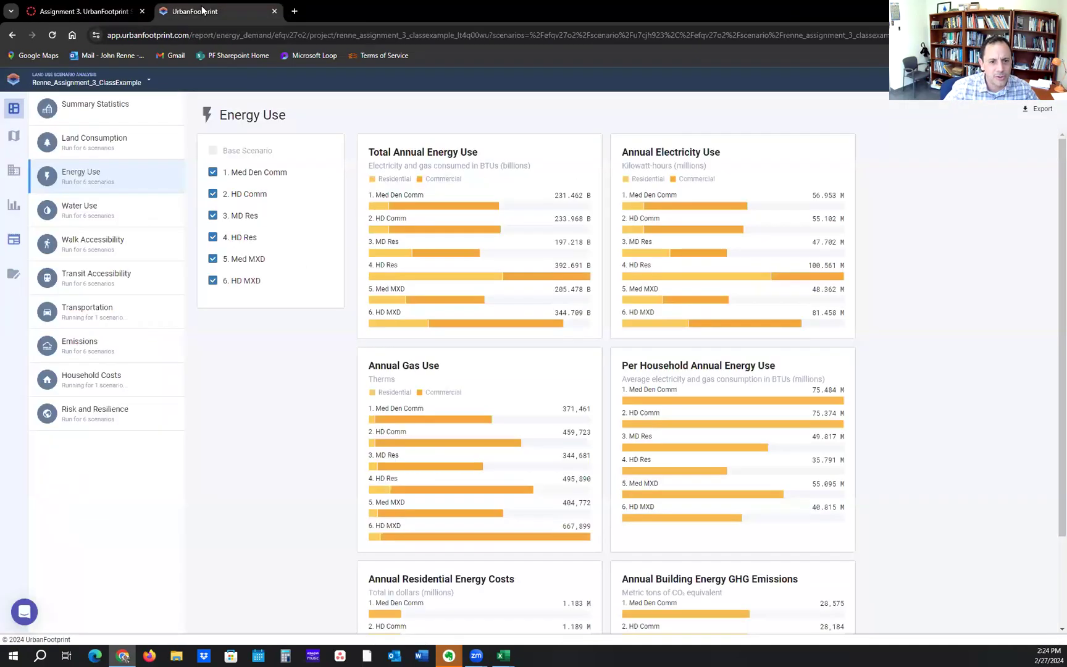
Open the 1. Med Den Comm scenario map and close the Scenario Canvas details and the Analysis Modules list.
{"action": "left_click", "coordinate": [13, 137]}
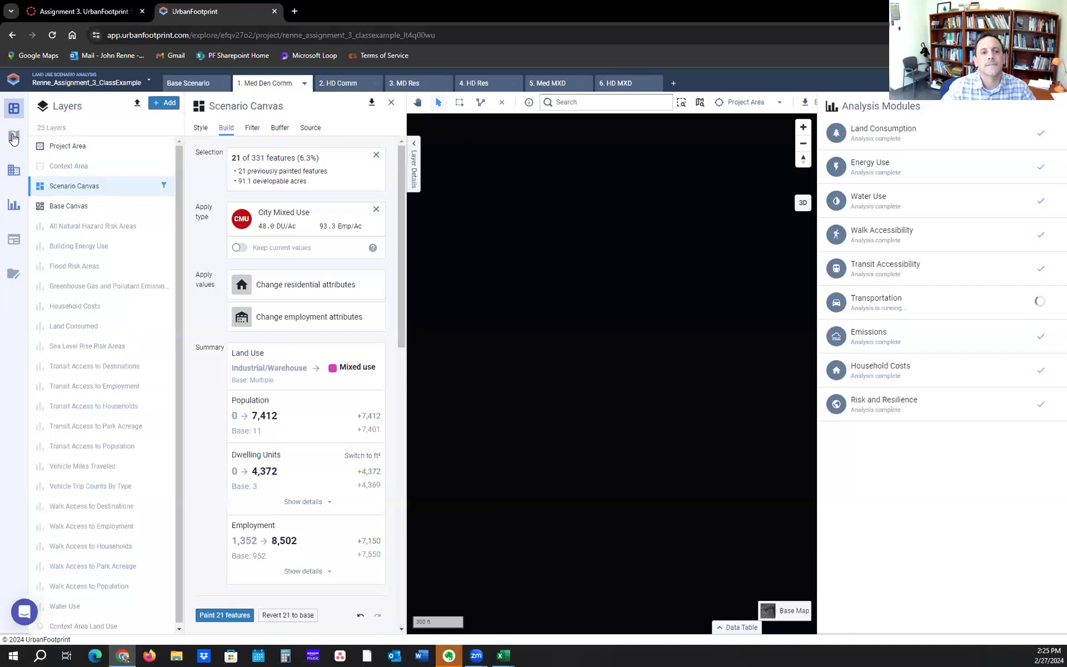
{"action": "left_click", "coordinate": [391, 103]}
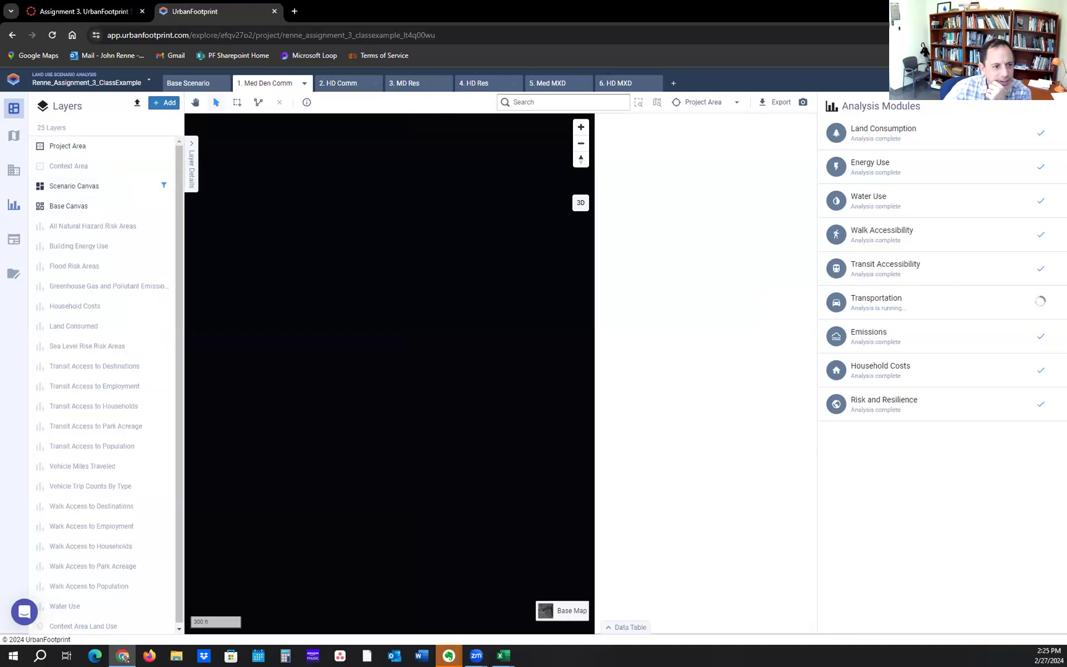
{"action": "left_click", "coordinate": [191, 148]}
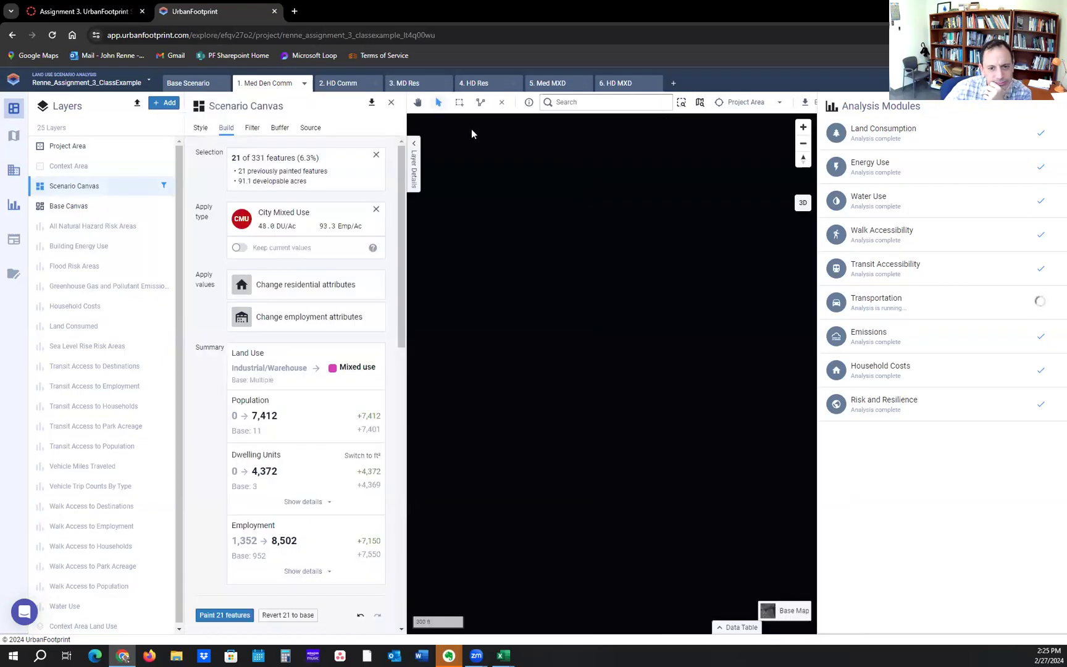
{"action": "left_click", "coordinate": [391, 102]}
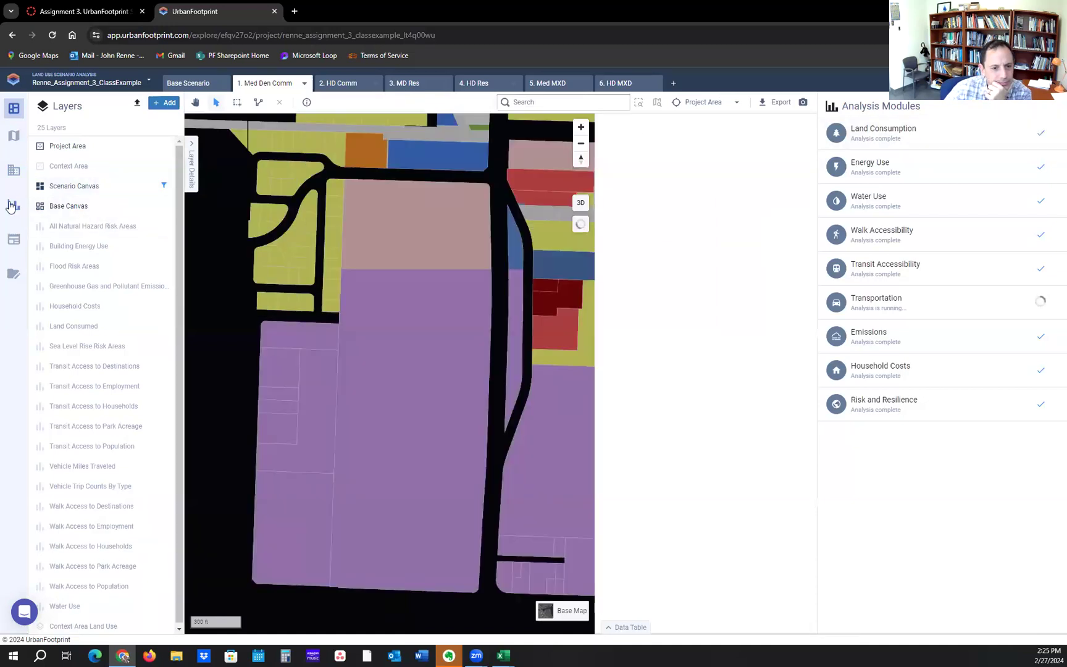
{"action": "left_click", "coordinate": [11, 205]}
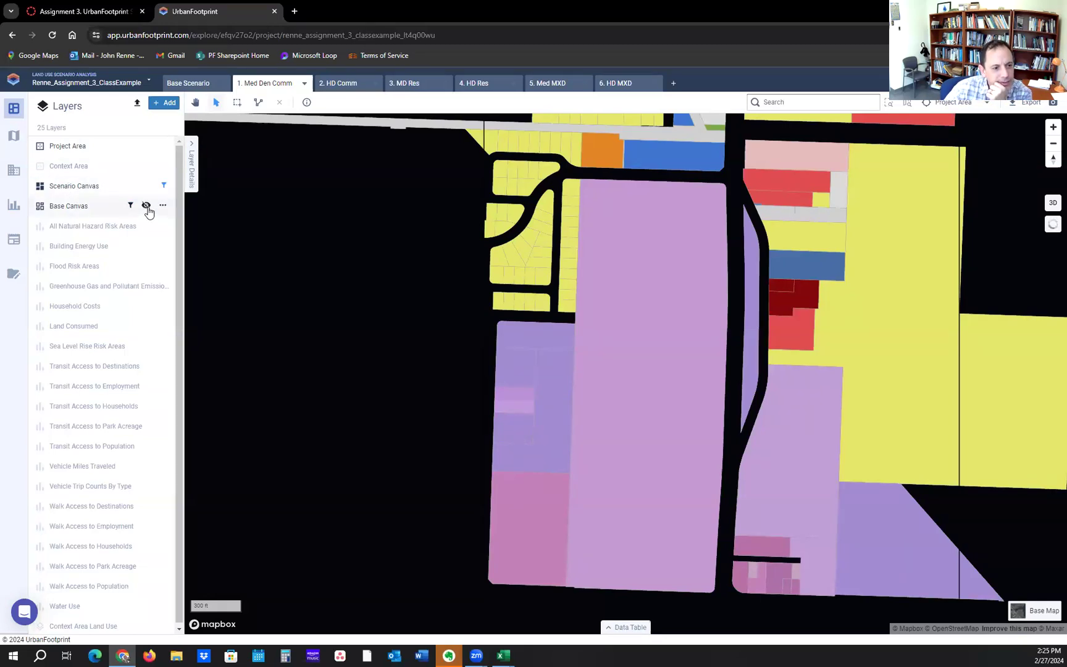
Hide the Base Canvas and Scenario Canvas layers to examine the aerial imagery around the stadium and its parking lots.
{"action": "left_click", "coordinate": [147, 208]}
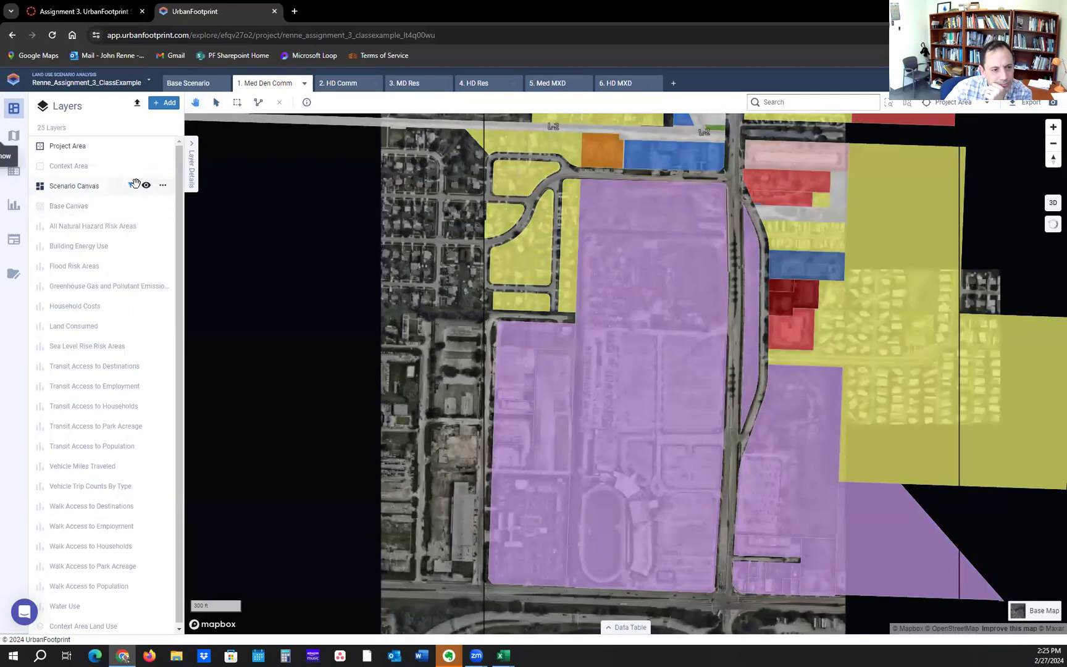
{"action": "left_click", "coordinate": [145, 186]}
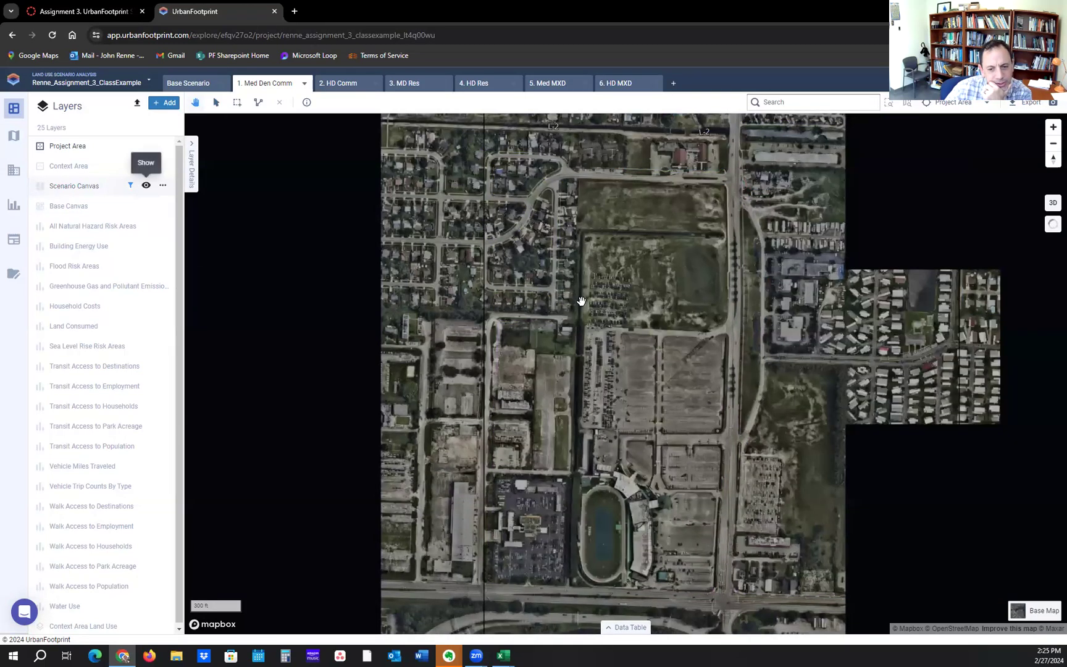
{"action": "scroll", "coordinate": [686, 350], "scroll_direction": "up", "scroll_amount": 2}
{"action": "left_click_drag", "start_coordinate": [699, 399], "coordinate": [650, 380]}
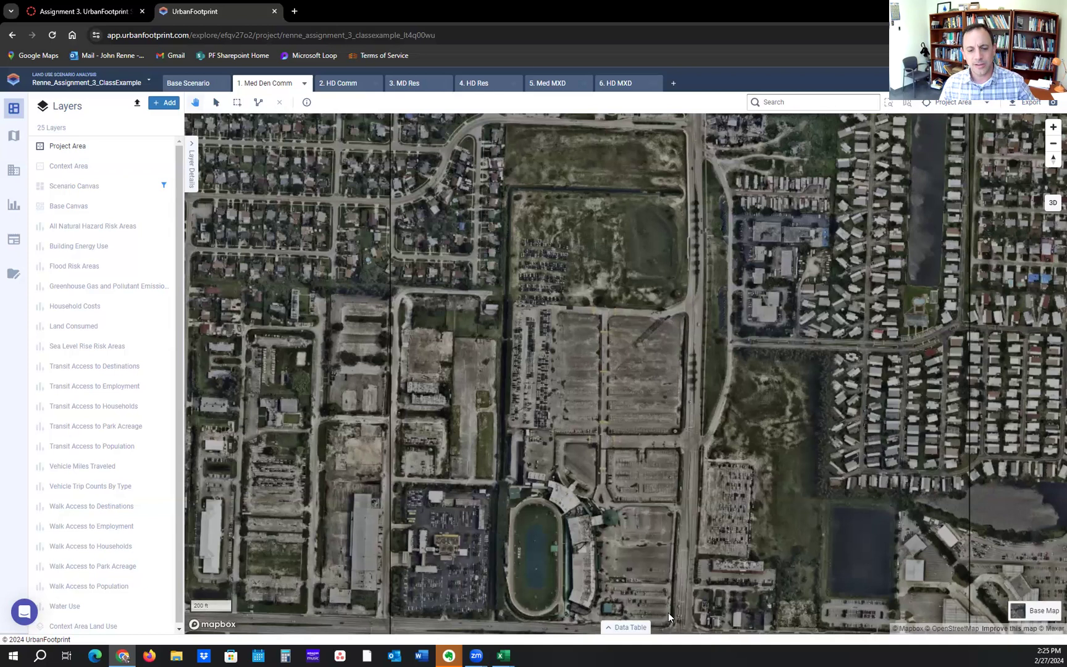
Review the 4. HD Res total annual energy use in the Excel Energy Use report and return to the UrbanFootprint map.
{"action": "mouse_move", "coordinate": [507, 655]}
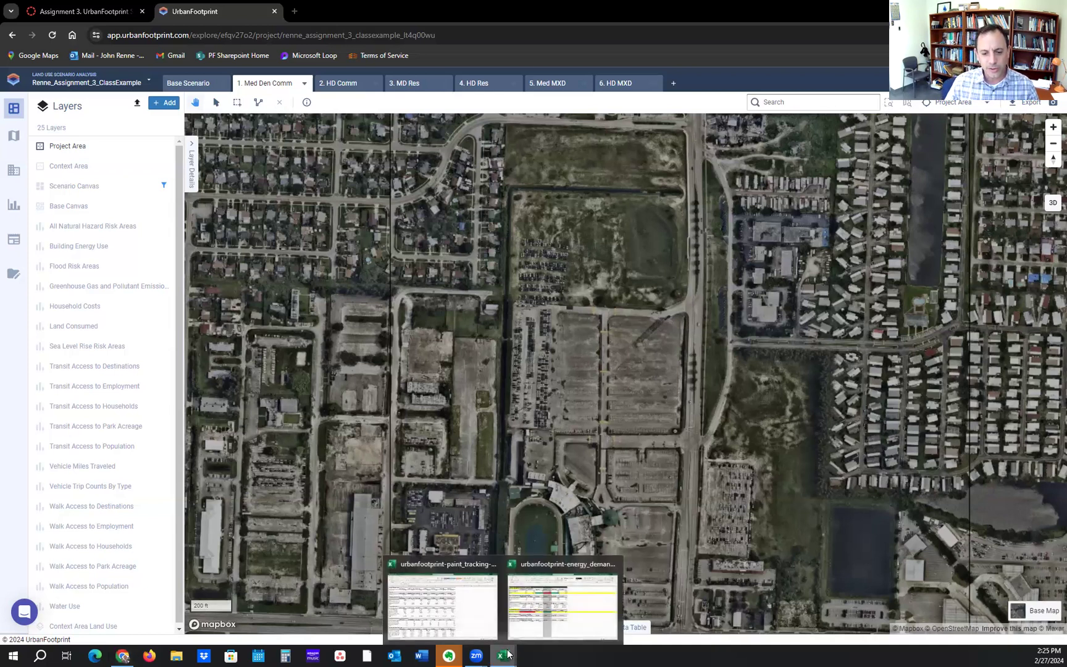
{"action": "left_click", "coordinate": [543, 637]}
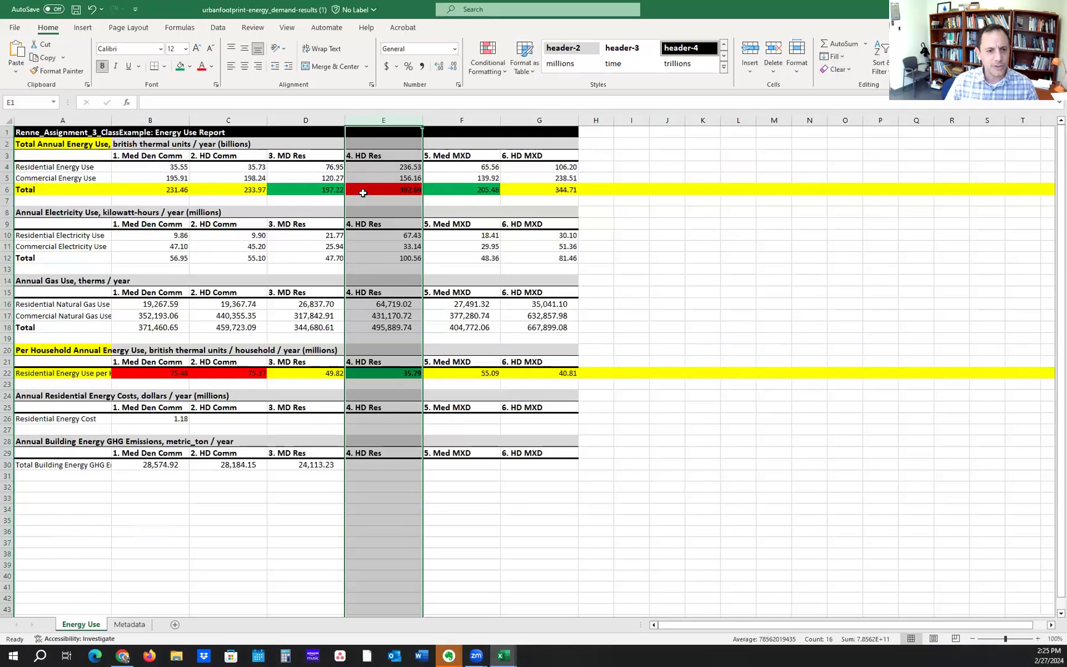
{"action": "left_click", "coordinate": [364, 189]}
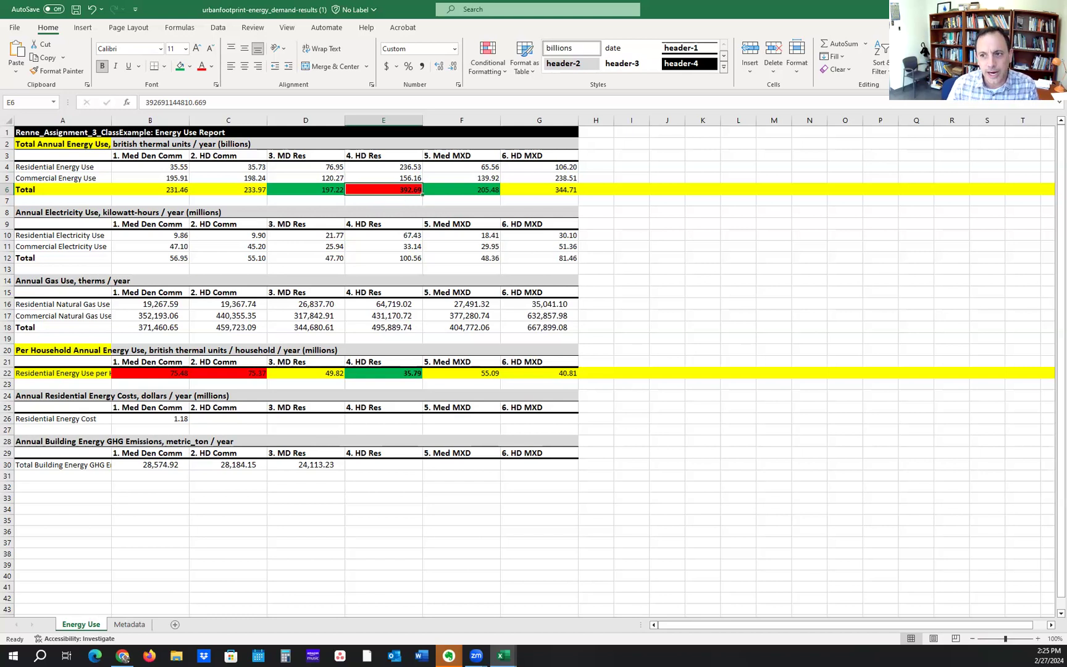
{"action": "left_click", "coordinate": [123, 656]}
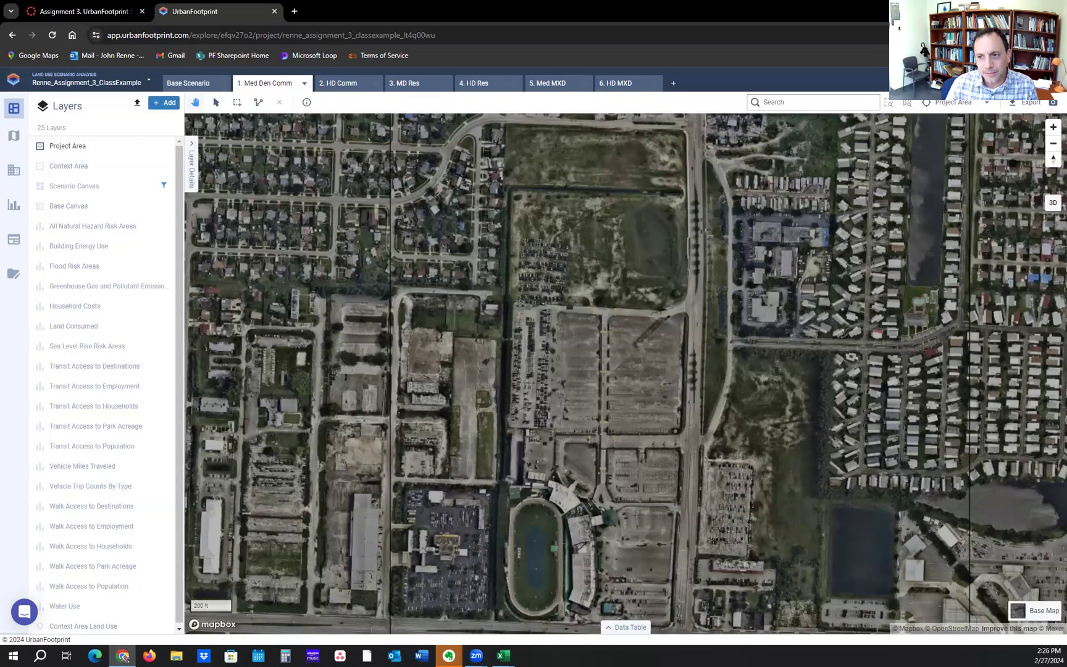
{"action": "left_click", "coordinate": [123, 653]}
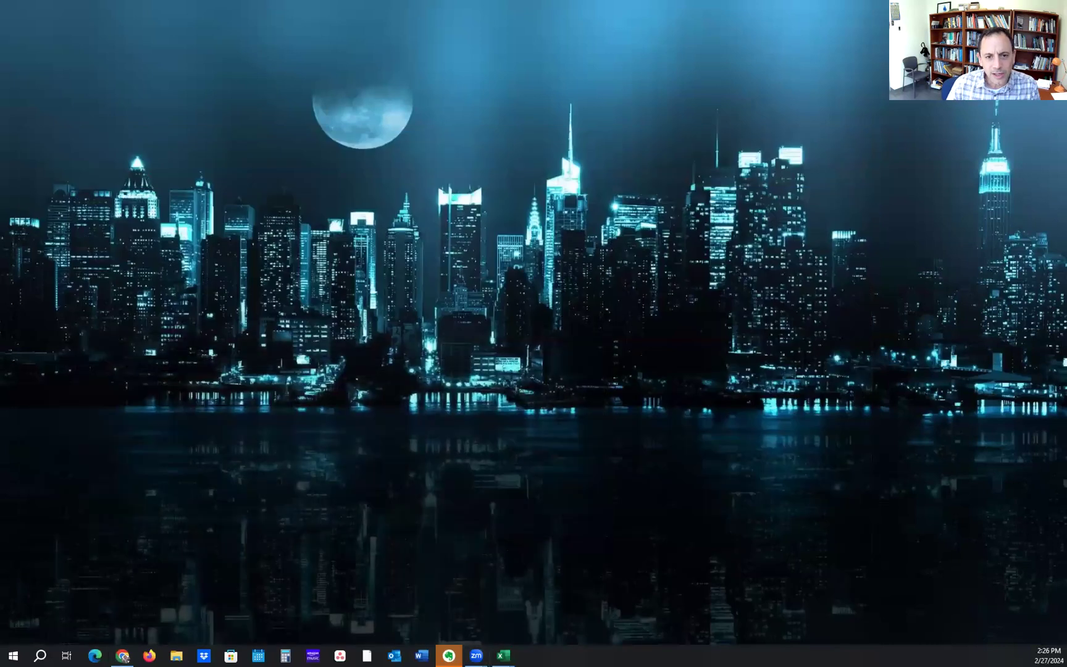
{"action": "left_click", "coordinate": [125, 653]}
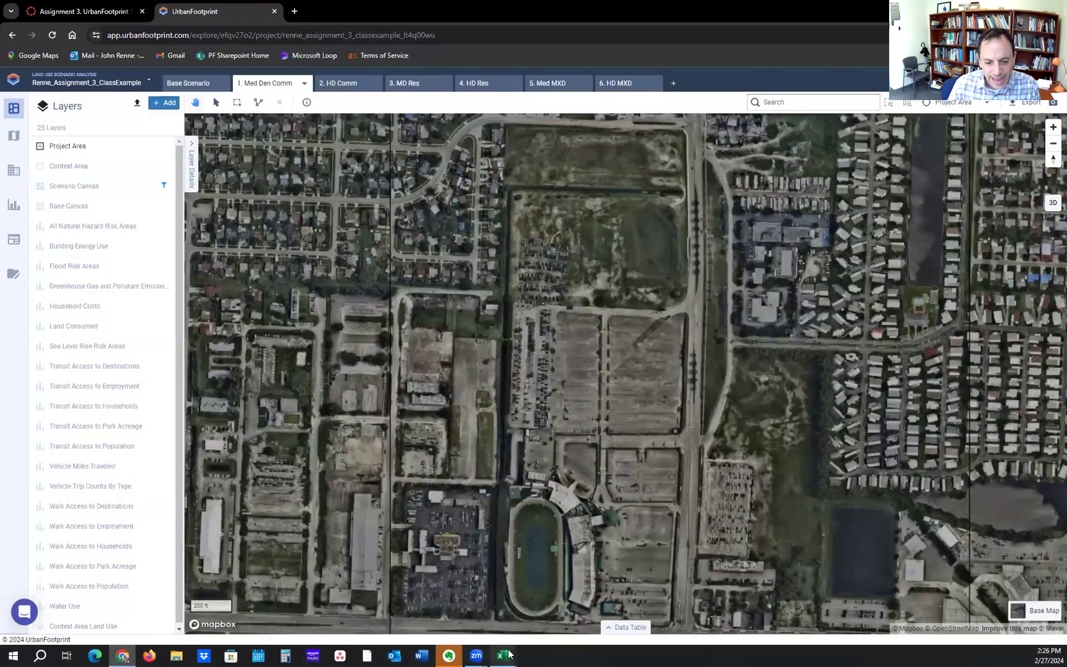
{"action": "mouse_move", "coordinate": [508, 654]}
{"action": "left_click", "coordinate": [549, 637]}
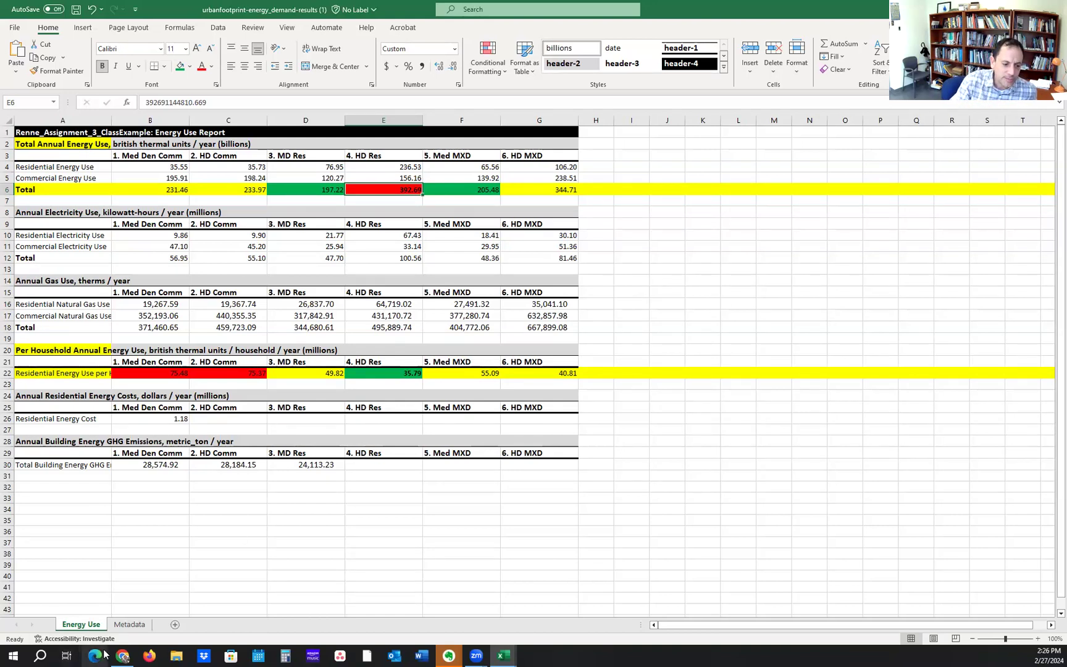
{"action": "left_click", "coordinate": [123, 655]}
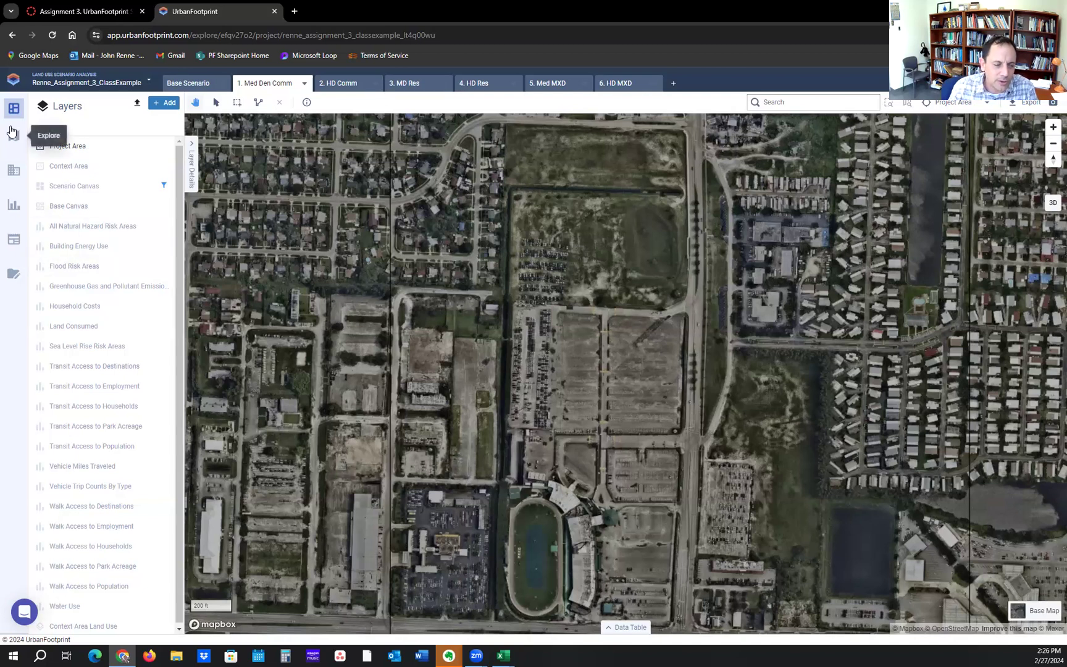
Open the Emissions report and compare the six scenarios' total, per-household and vehicle pollutant emissions charts.
{"action": "left_click", "coordinate": [14, 242]}
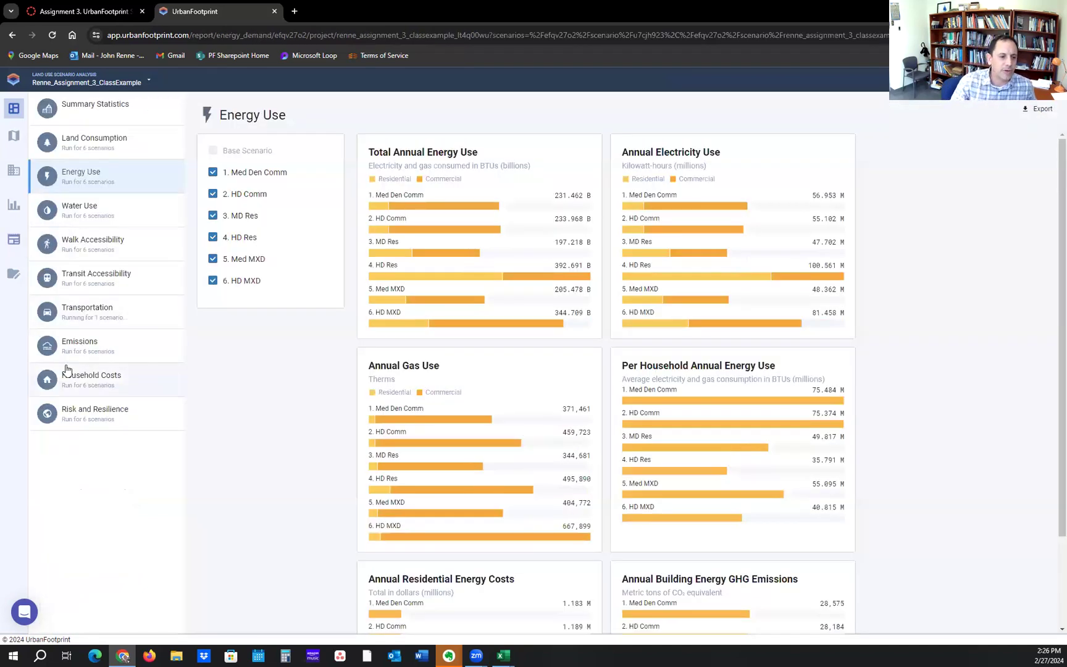
{"action": "left_click", "coordinate": [86, 357]}
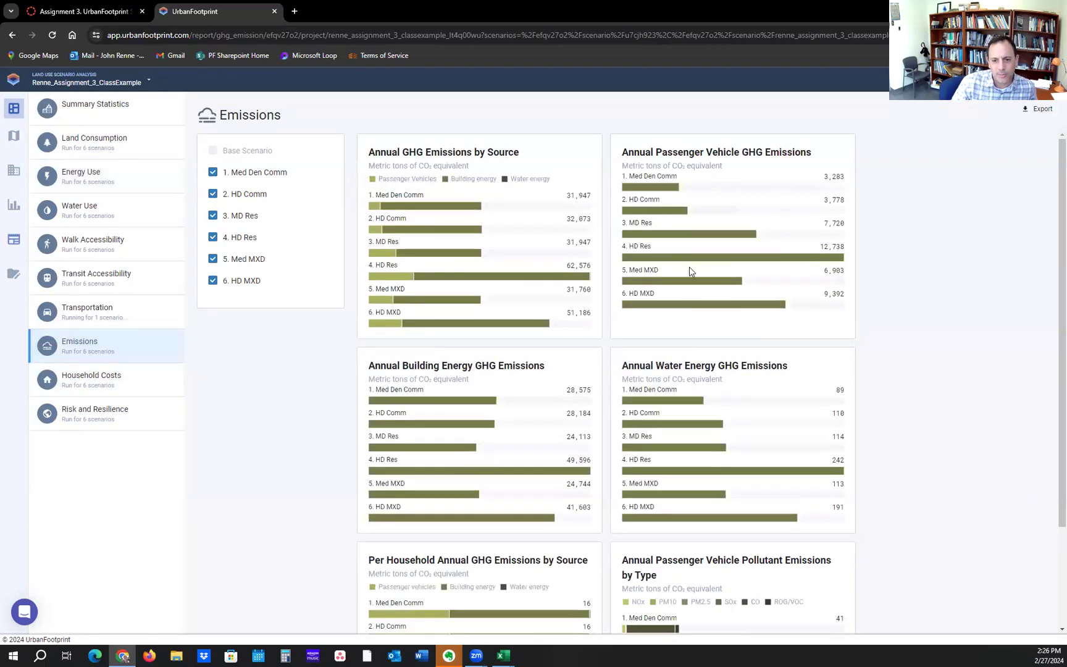
{"action": "mouse_move", "coordinate": [840, 263]}
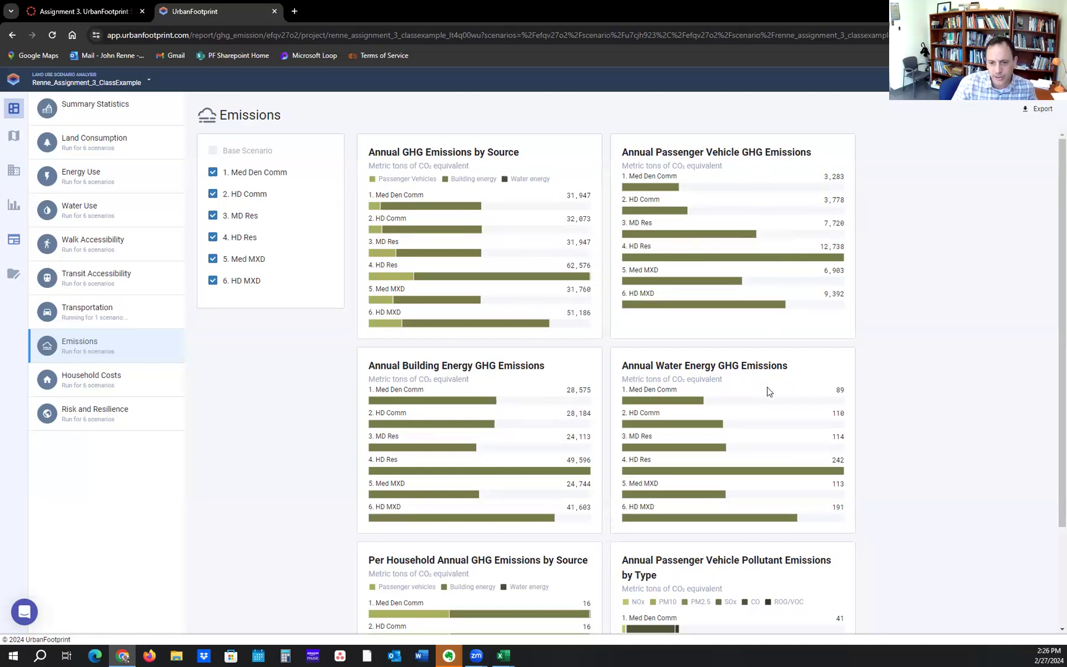
{"action": "scroll", "coordinate": [767, 388], "scroll_direction": "down", "scroll_amount": 2}
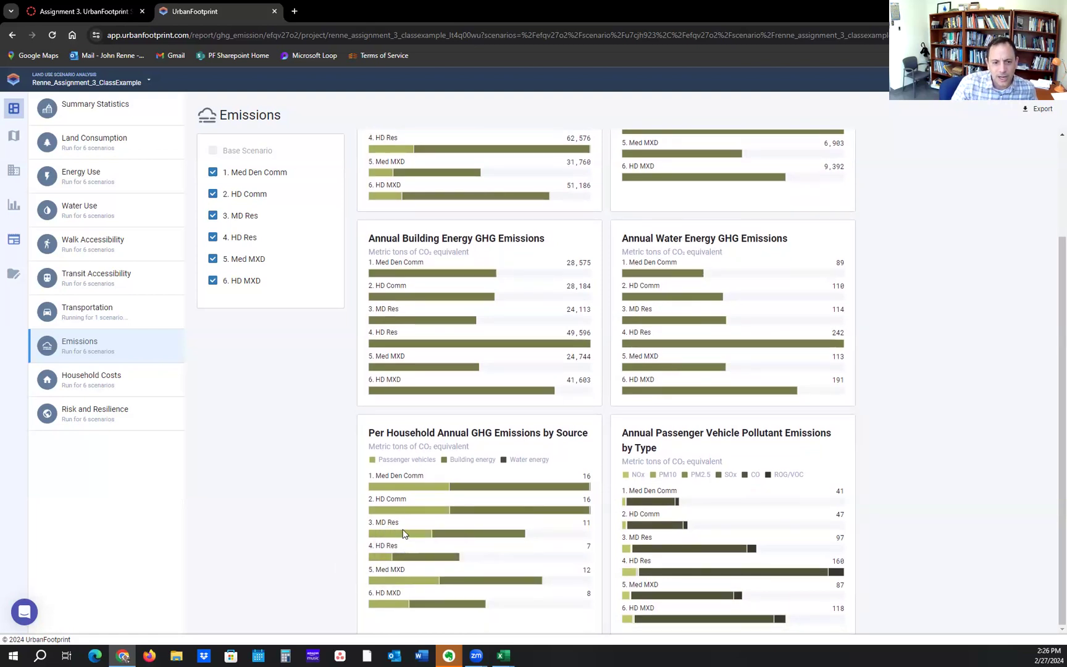
{"action": "mouse_move", "coordinate": [404, 559]}
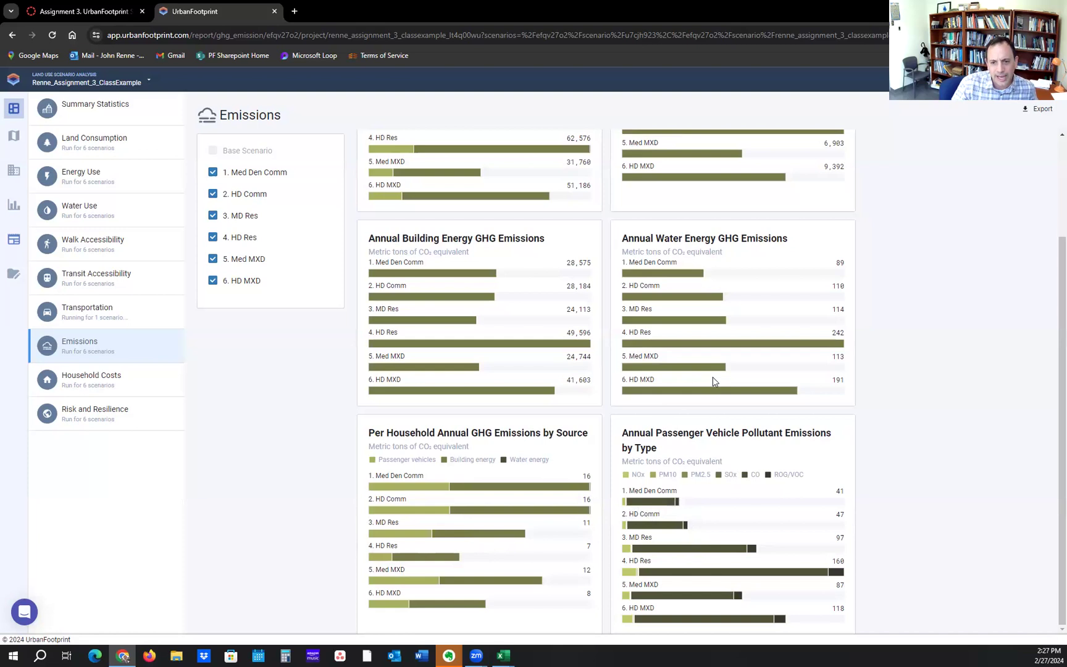
{"action": "scroll", "coordinate": [713, 377], "scroll_direction": "up", "scroll_amount": 2}
{"action": "scroll", "coordinate": [714, 378], "scroll_direction": "down", "scroll_amount": 2}
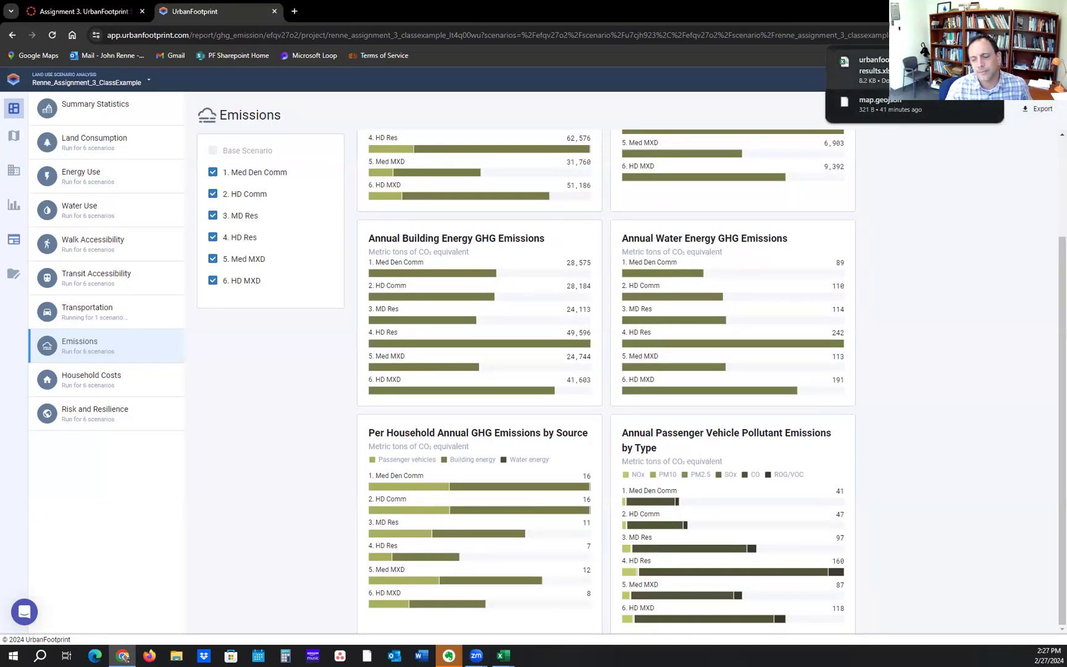
Open the exported Emissions report in Excel for editing and fill the 4. HD Res annual GHG emissions total red.
{"action": "left_click", "coordinate": [124, 658]}
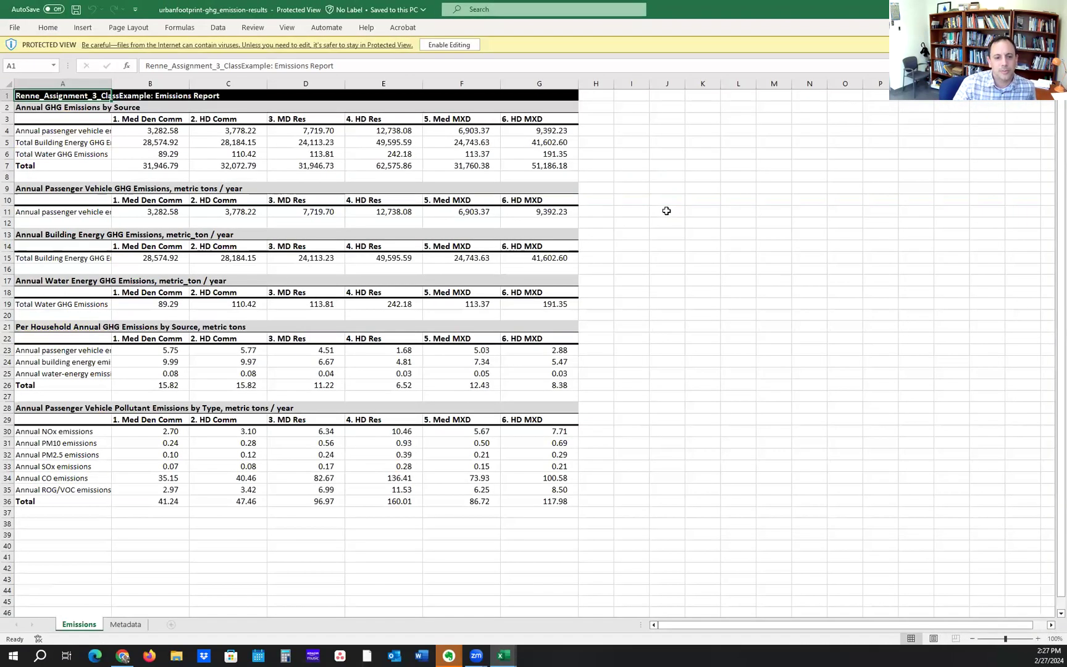
{"action": "left_click", "coordinate": [446, 45]}
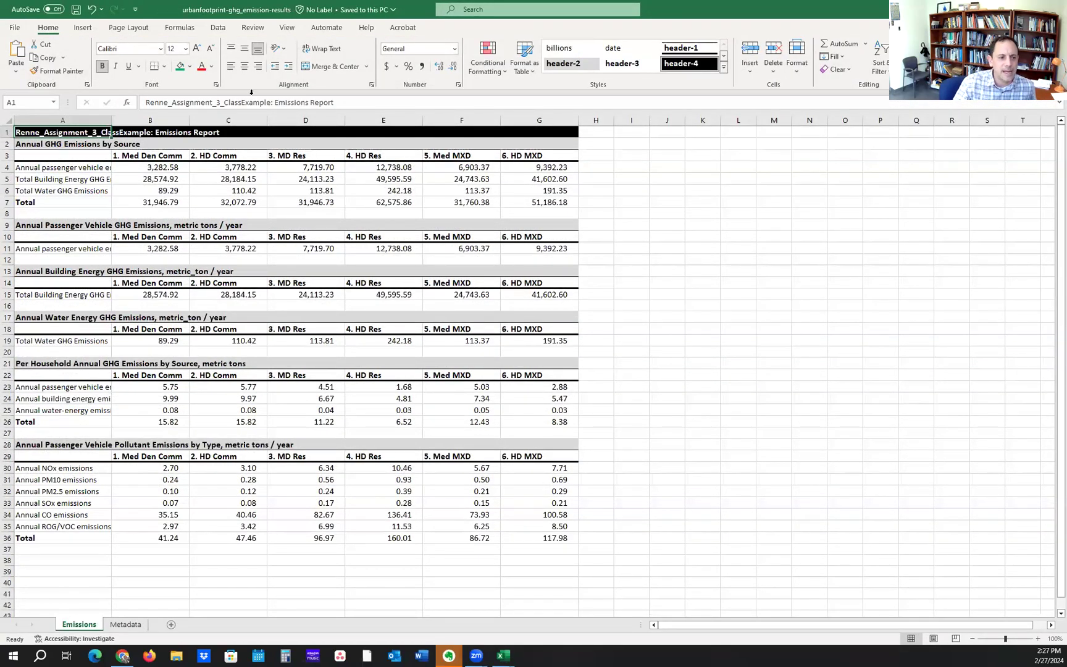
{"action": "left_click", "coordinate": [377, 204]}
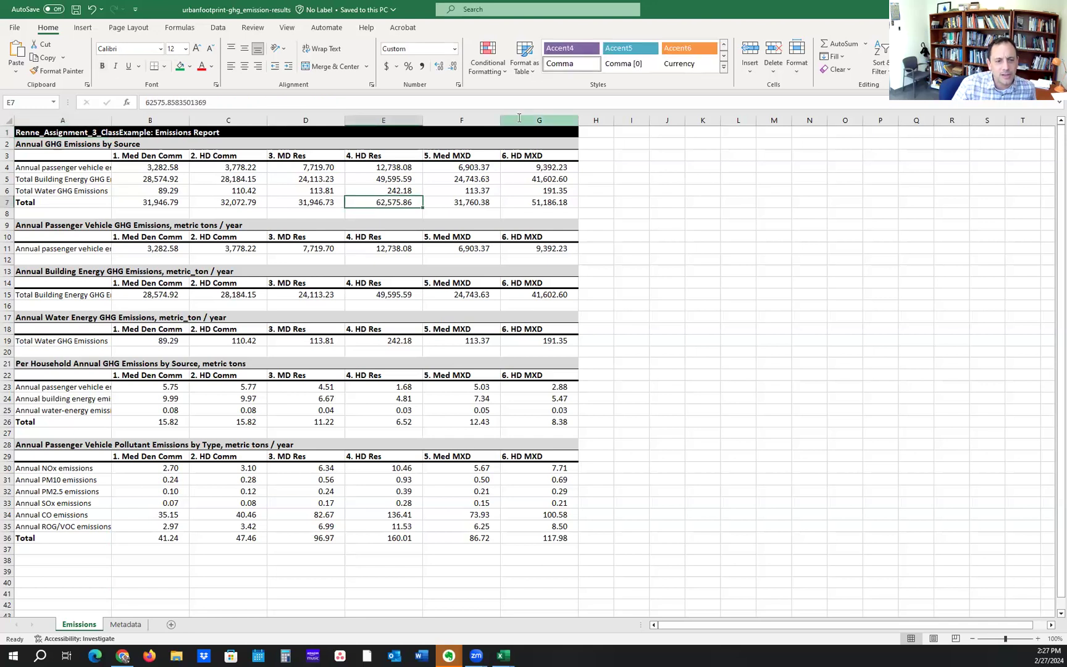
{"action": "left_click", "coordinate": [190, 67]}
{"action": "left_click", "coordinate": [189, 171]}
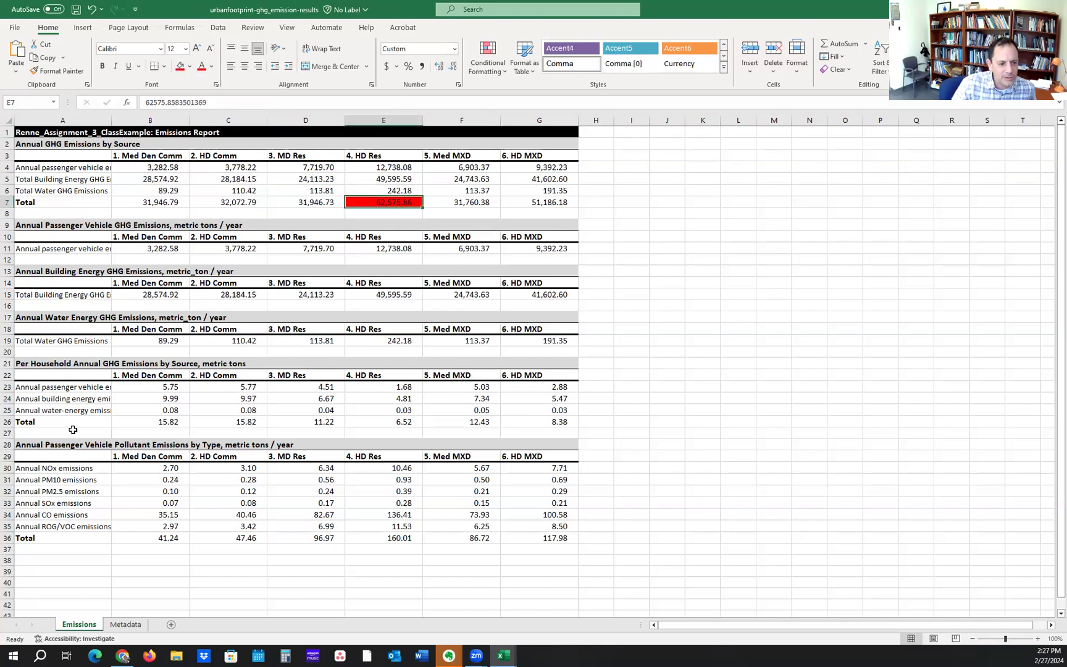
Fill the 4. HD Res total under Per Household Annual GHG Emissions by Source green.
{"action": "left_click", "coordinate": [367, 420]}
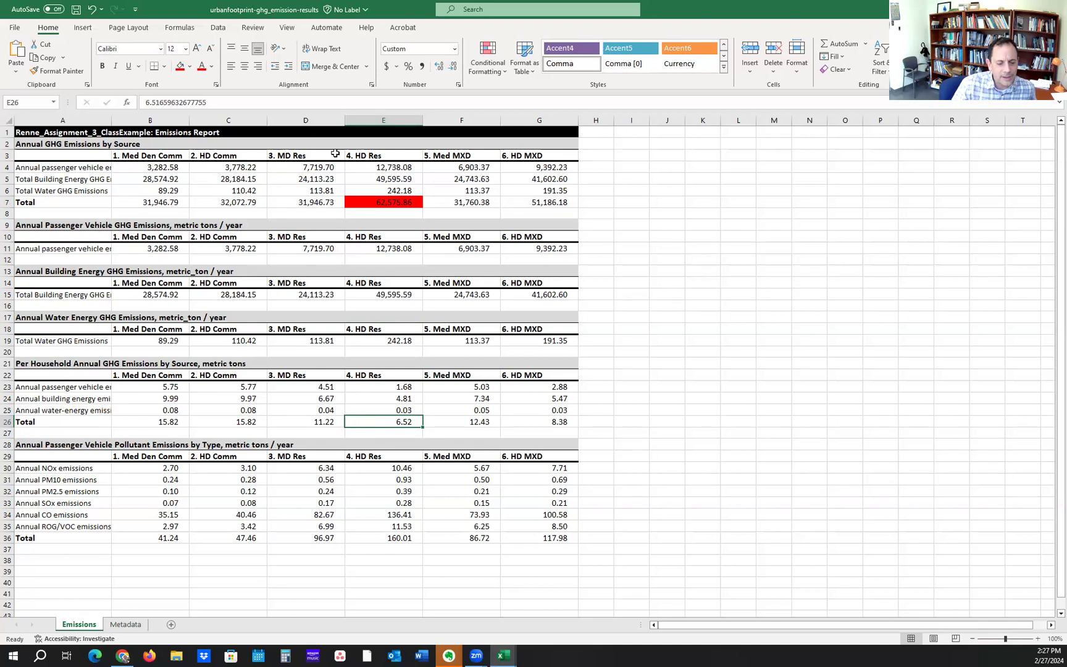
{"action": "left_click", "coordinate": [190, 67]}
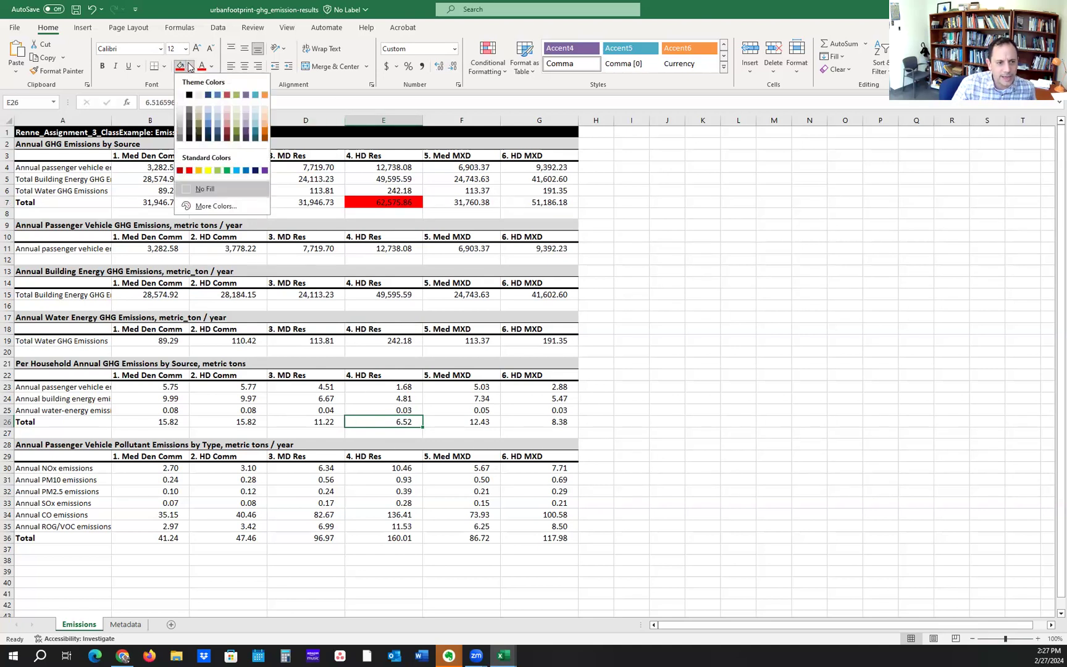
{"action": "left_click", "coordinate": [226, 172]}
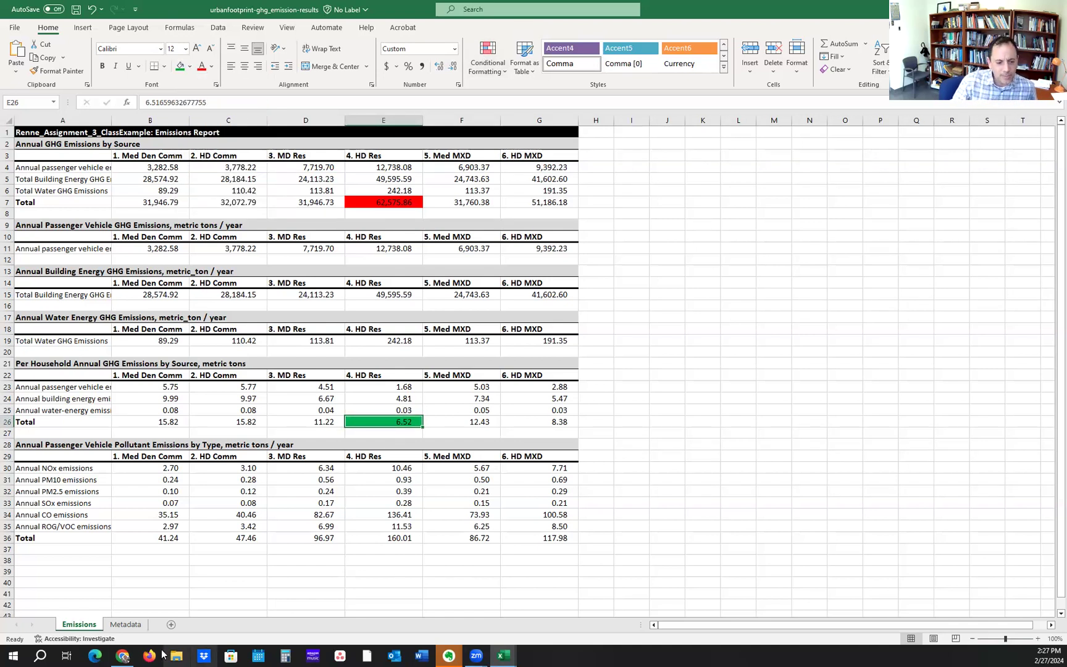
Return to the 1. Med Den Comm scenario map in UrbanFootprint and close the Scenario Canvas details.
{"action": "left_click", "coordinate": [126, 655]}
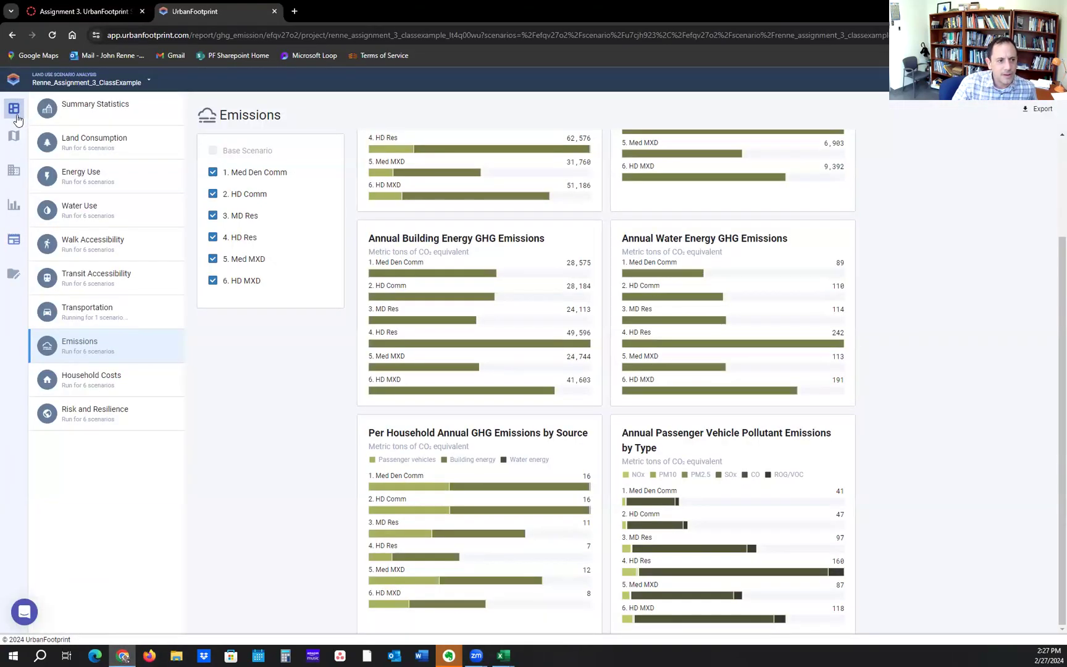
{"action": "left_click", "coordinate": [17, 143]}
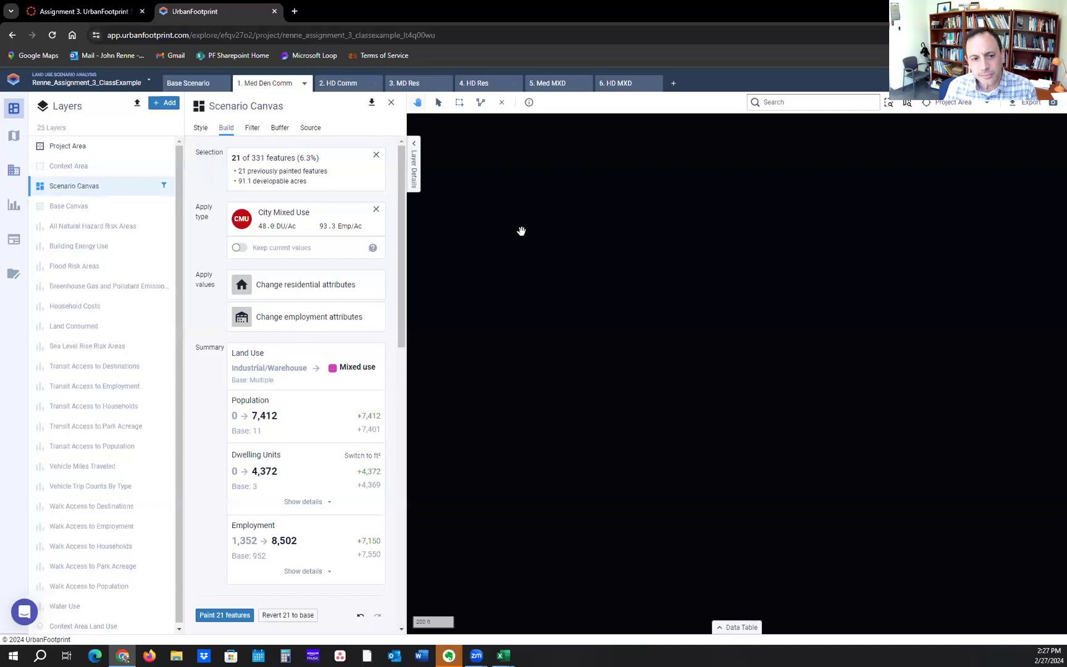
{"action": "left_click", "coordinate": [392, 103]}
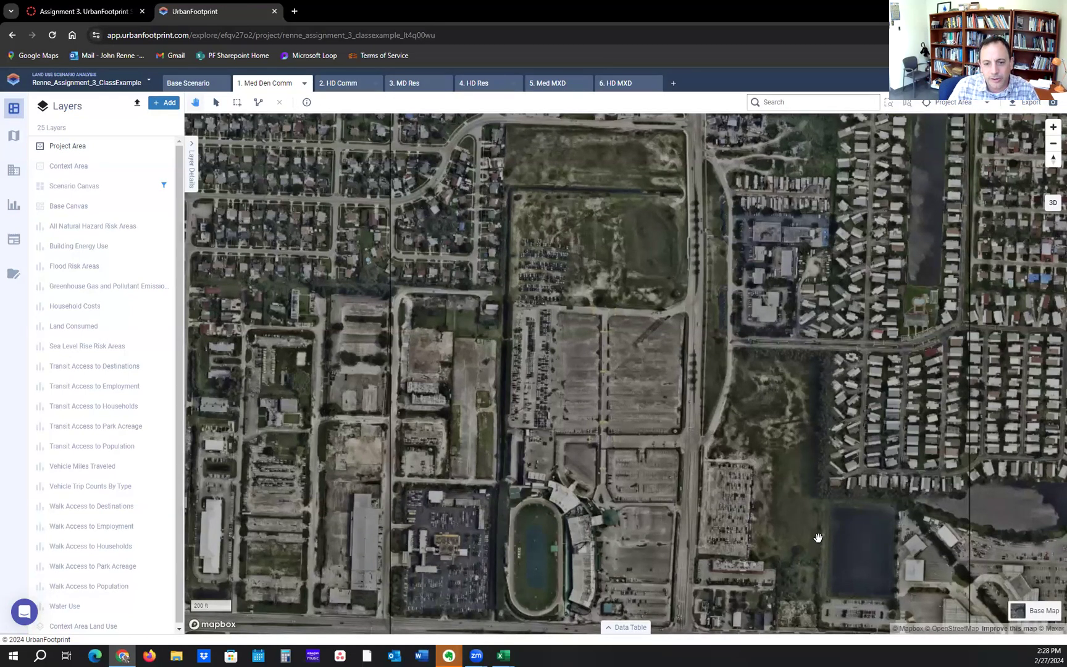
Examine the regional aerial imagery from the site out to the residential subdivisions and undeveloped land northwest of West Palm Beach.
{"action": "scroll", "coordinate": [818, 538], "scroll_direction": "down", "scroll_amount": 2}
{"action": "scroll", "coordinate": [819, 538], "scroll_direction": "down", "scroll_amount": 5}
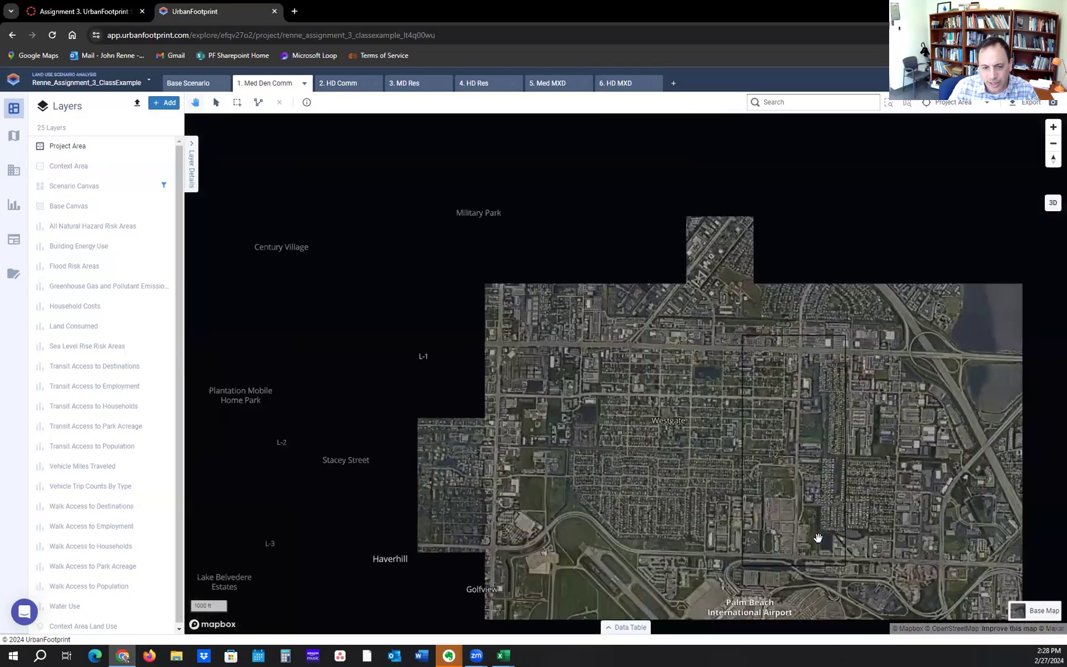
{"action": "scroll", "coordinate": [791, 498], "scroll_direction": "down", "scroll_amount": 3}
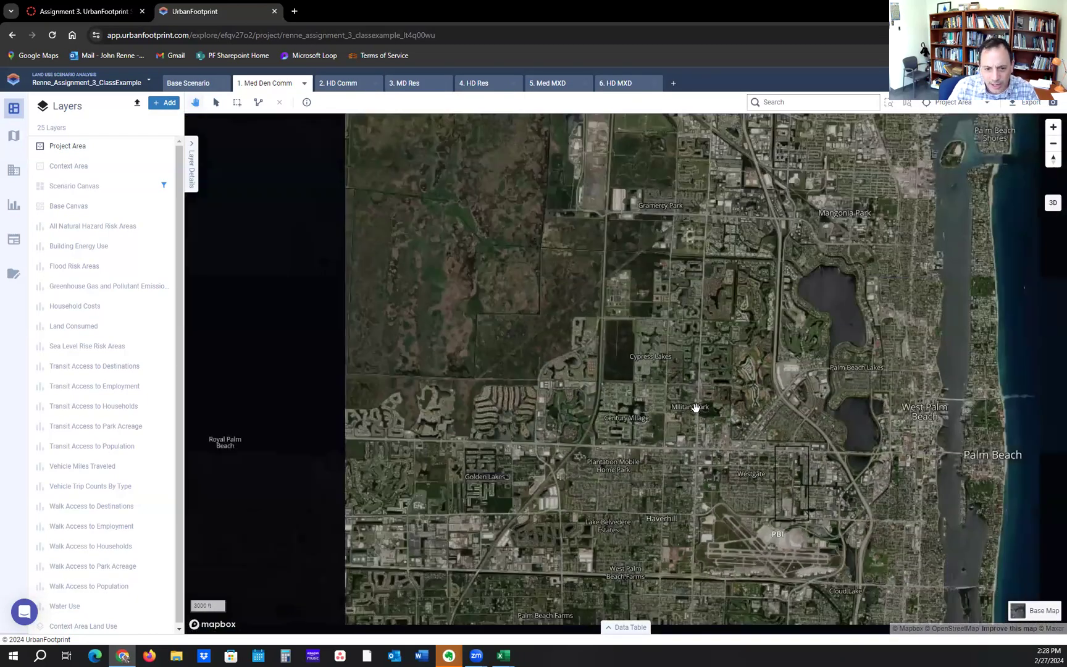
{"action": "left_click_drag", "start_coordinate": [696, 408], "coordinate": [667, 508]}
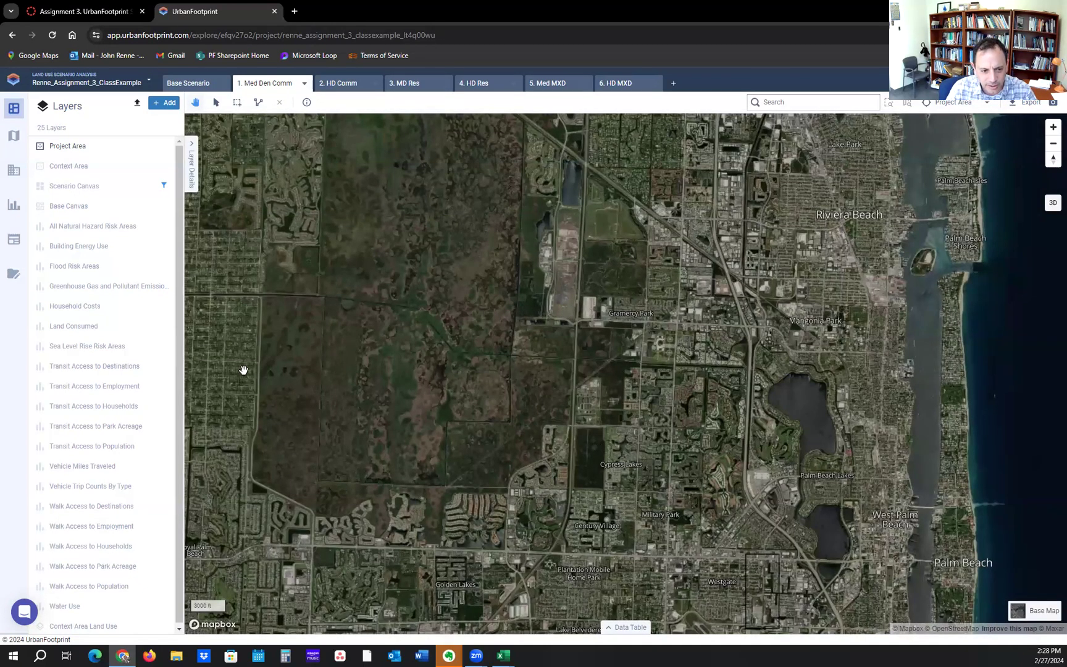
{"action": "left_click_drag", "start_coordinate": [297, 337], "coordinate": [508, 476]}
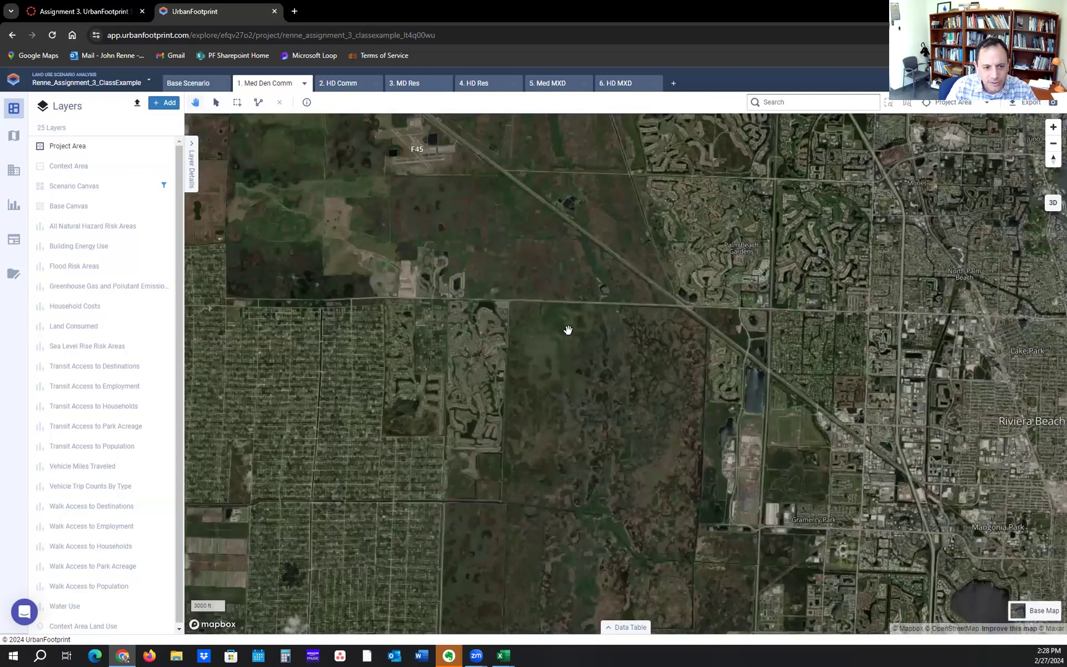
{"action": "scroll", "coordinate": [568, 330], "scroll_direction": "down", "scroll_amount": 2}
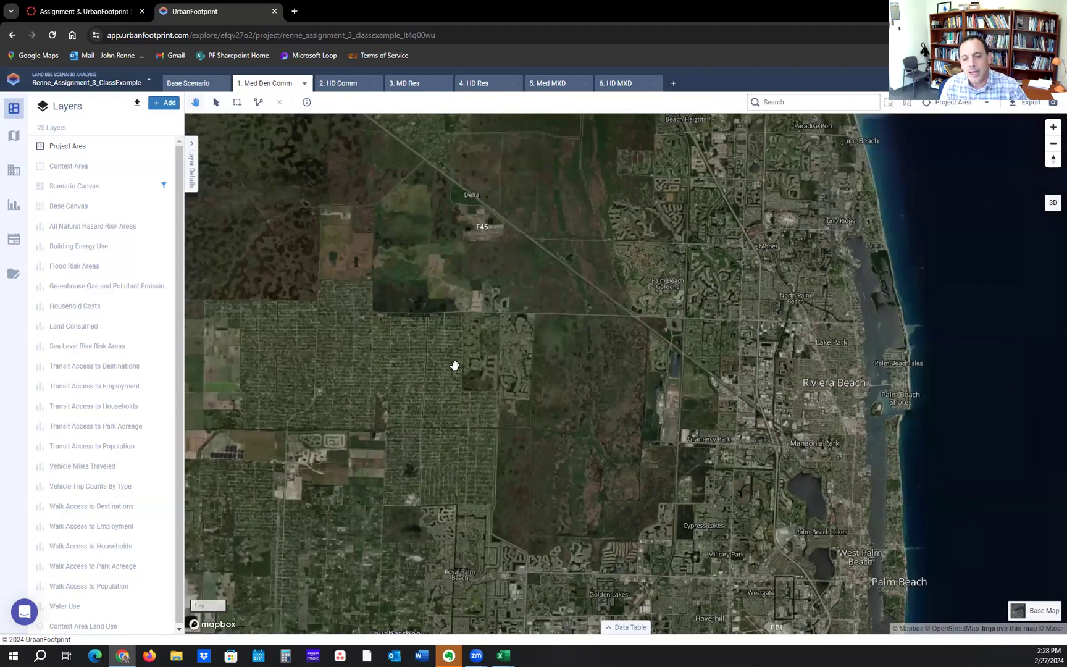
{"action": "left_click_drag", "start_coordinate": [501, 464], "coordinate": [376, 365]}
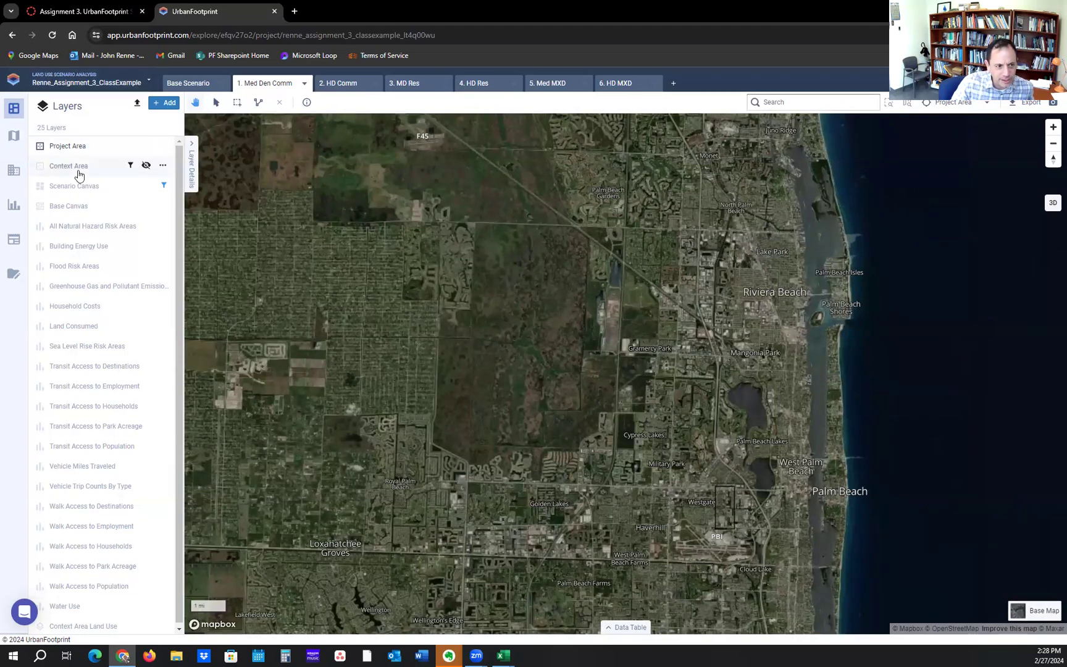
Show the Base Canvas layer to locate the site, and examine the large residential grid far to its northwest.
{"action": "left_click", "coordinate": [146, 206]}
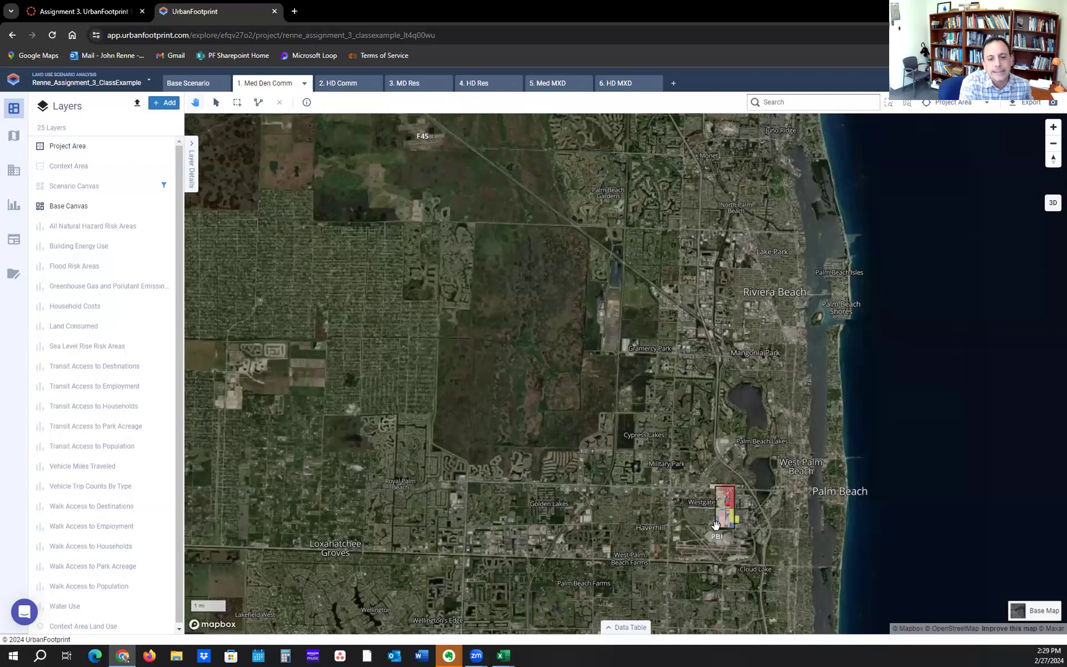
{"action": "scroll", "coordinate": [357, 362], "scroll_direction": "up", "scroll_amount": 1}
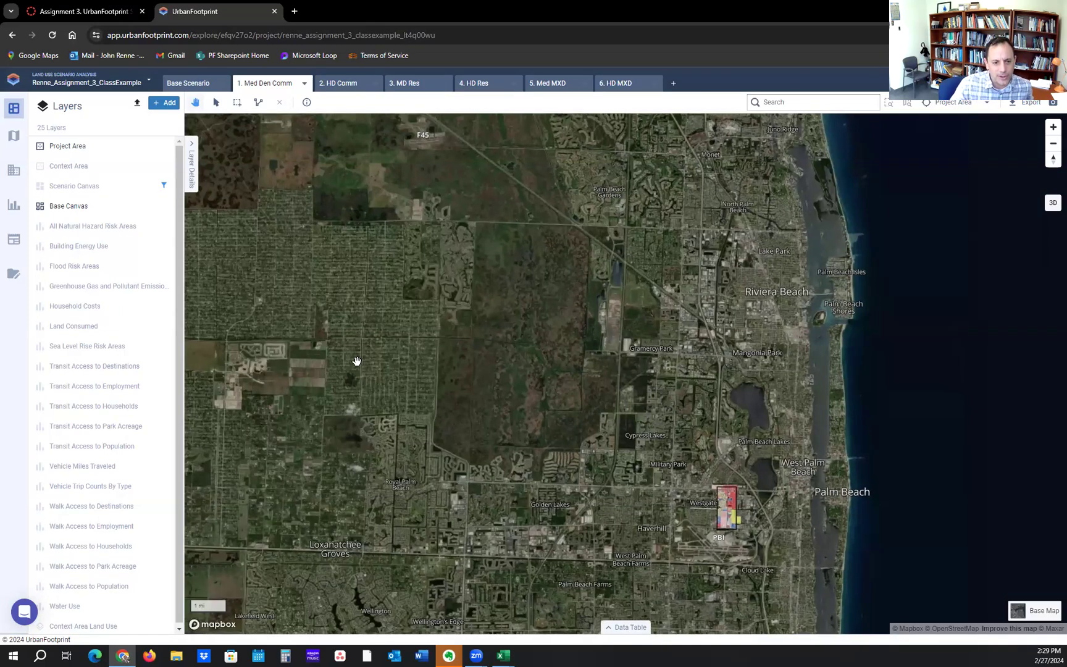
{"action": "scroll", "coordinate": [559, 478], "scroll_direction": "up", "scroll_amount": 5}
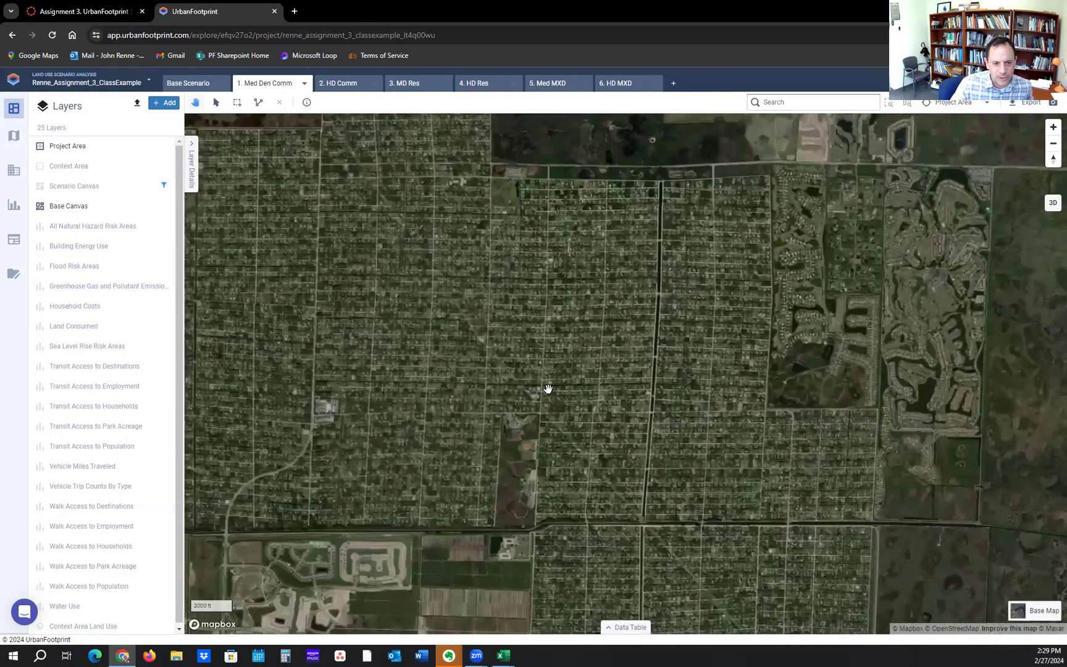
{"action": "left_click_drag", "start_coordinate": [566, 404], "coordinate": [647, 500]}
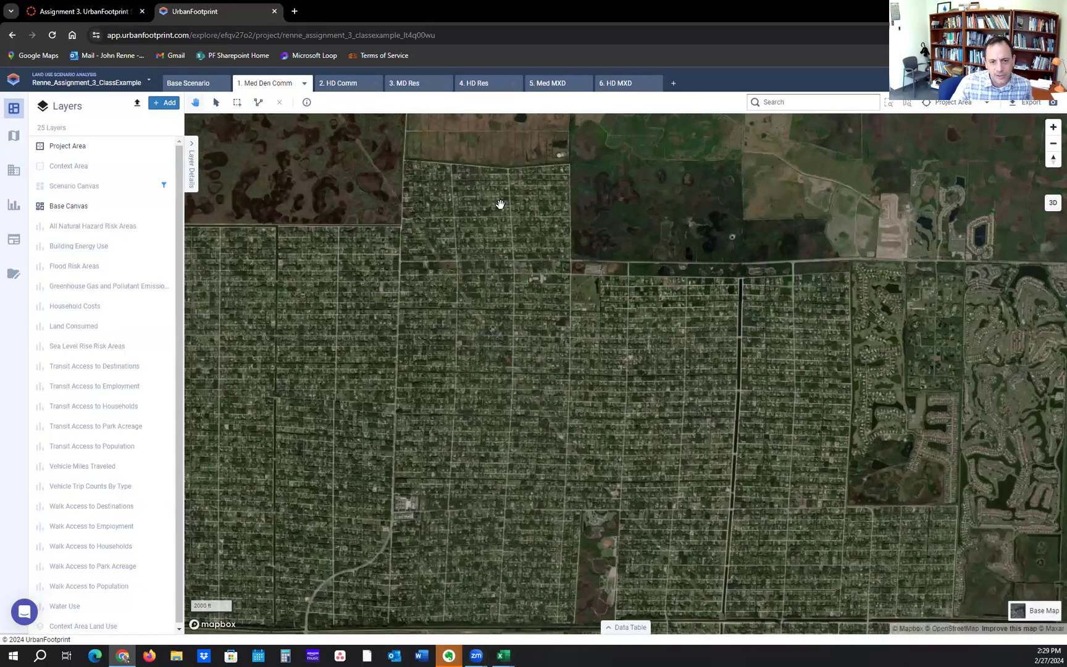
{"action": "scroll", "coordinate": [481, 416], "scroll_direction": "down", "scroll_amount": 1}
{"action": "scroll", "coordinate": [440, 405], "scroll_direction": "down", "scroll_amount": 1}
{"action": "scroll", "coordinate": [483, 491], "scroll_direction": "down", "scroll_amount": 1}
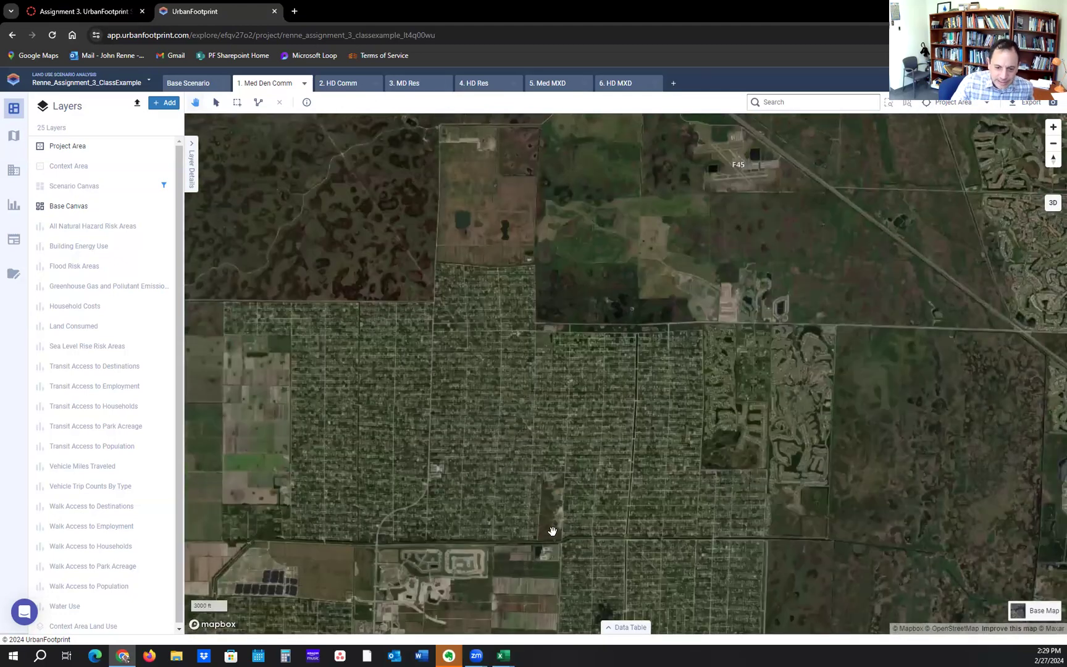
Examine the site's location within the wider West Palm Beach region on the map, and switch to the urbanfootprint-ghg_emission-results workbook in Excel.
{"action": "scroll", "coordinate": [552, 527], "scroll_direction": "down", "scroll_amount": 3}
{"action": "left_click_drag", "start_coordinate": [694, 551], "coordinate": [416, 282]}
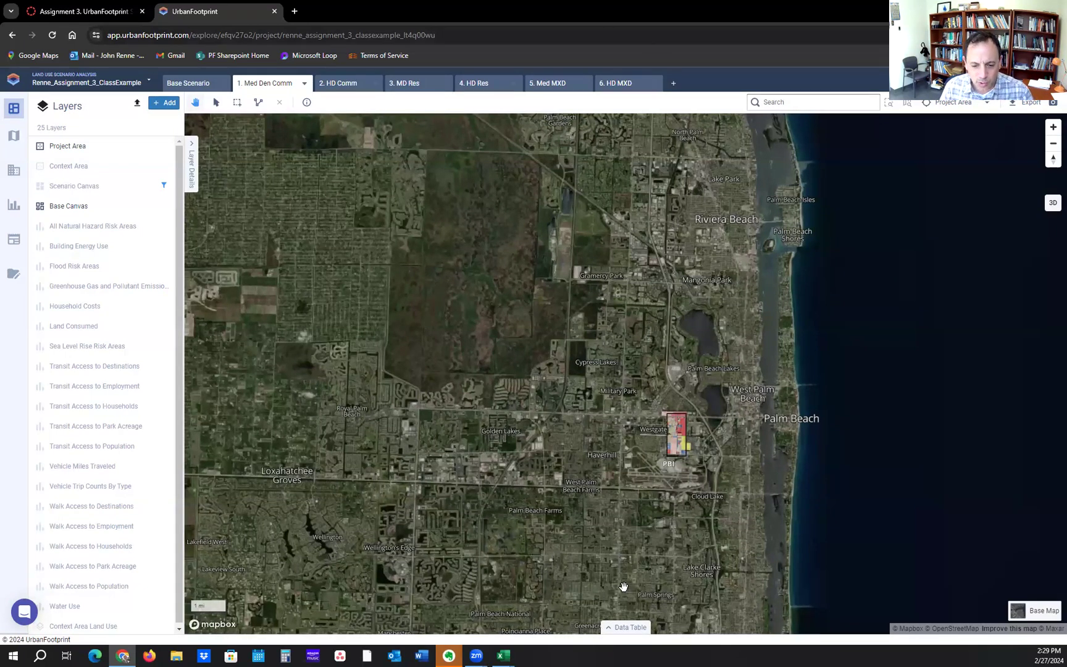
{"action": "mouse_move", "coordinate": [512, 653]}
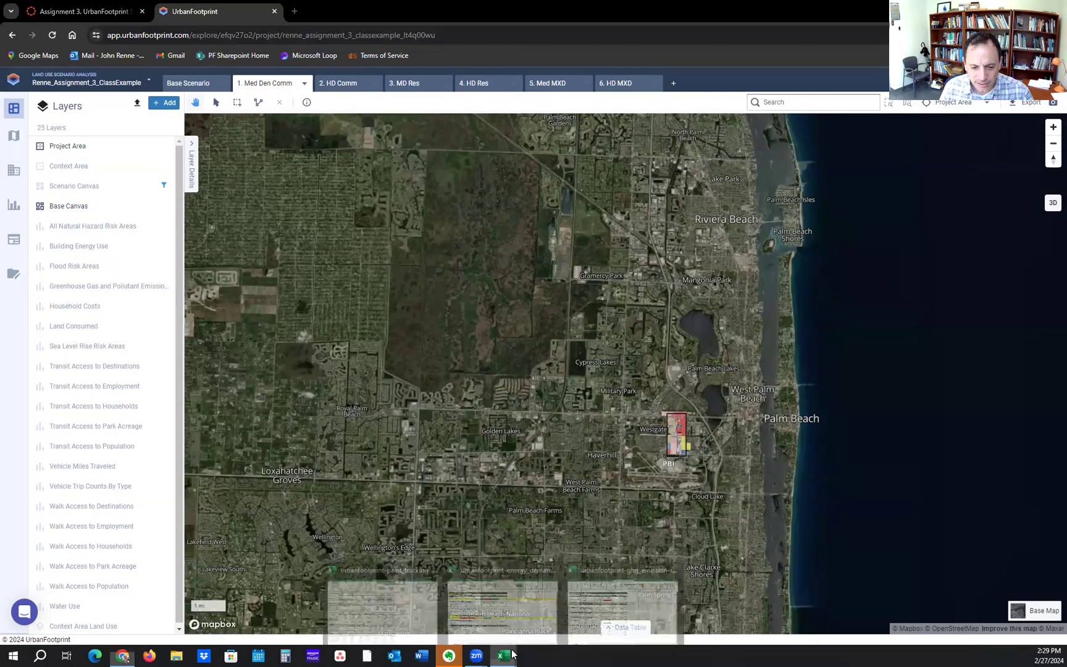
{"action": "left_click", "coordinate": [598, 604]}
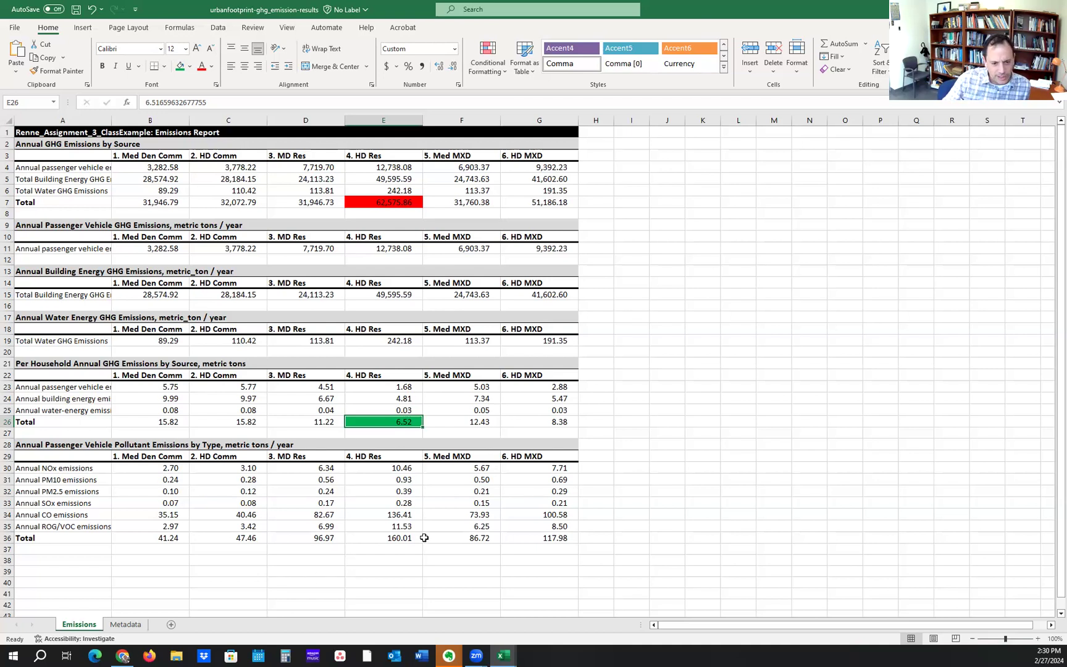
Fill the 4. HD Res values, including the total, red under Annual Passenger Vehicle Pollutant Emissions by Type.
{"action": "left_click", "coordinate": [403, 538]}
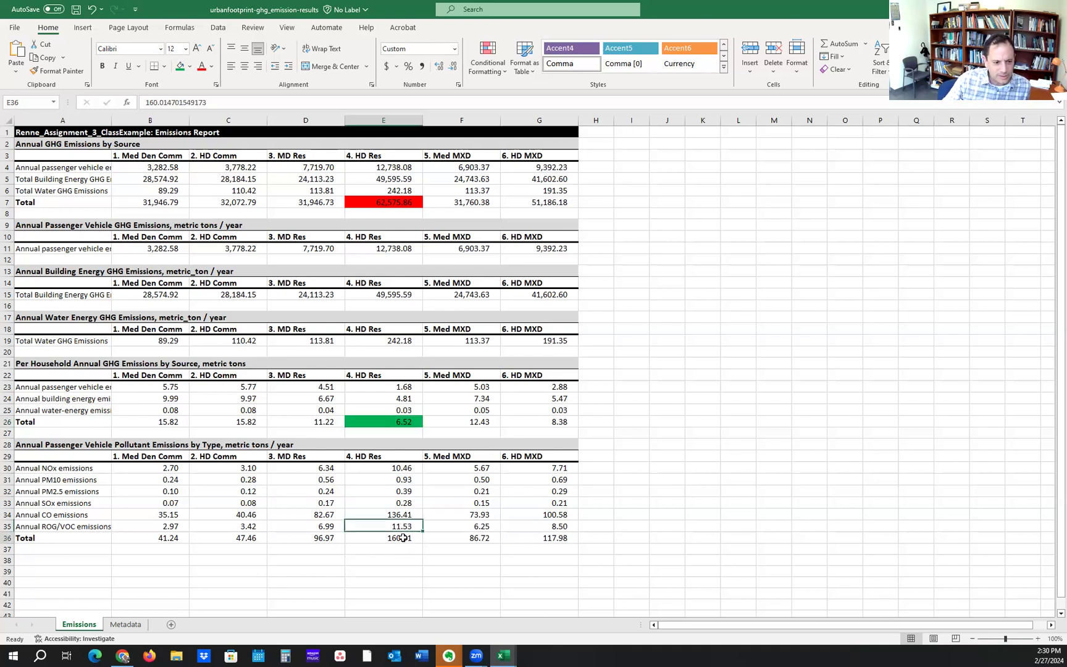
{"action": "left_click_drag", "start_coordinate": [403, 538], "coordinate": [401, 467]}
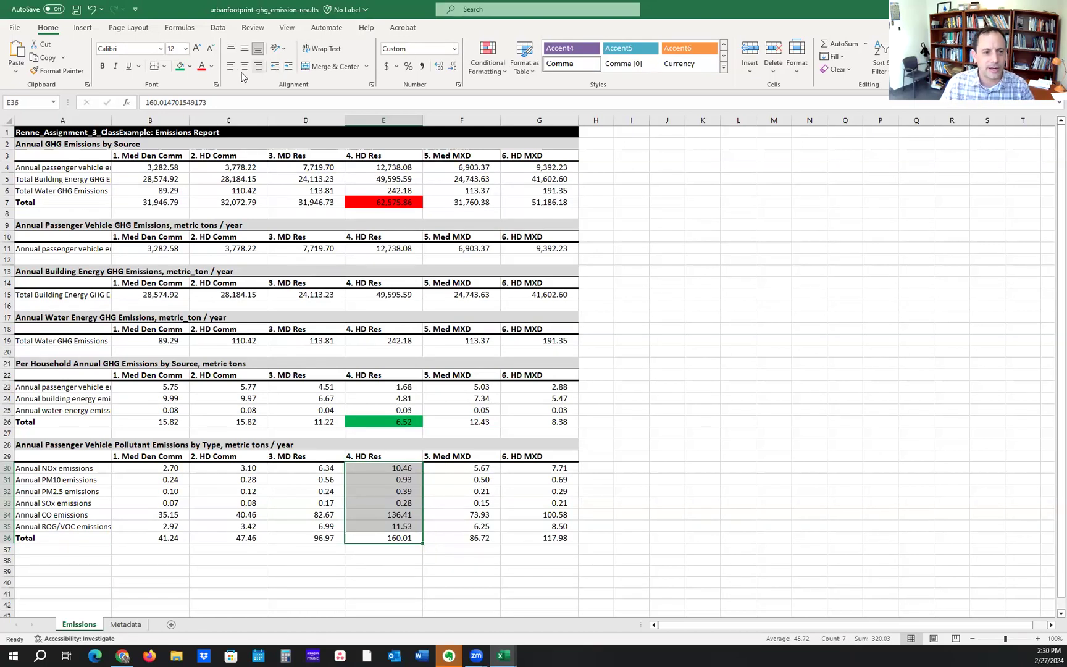
{"action": "left_click", "coordinate": [190, 67]}
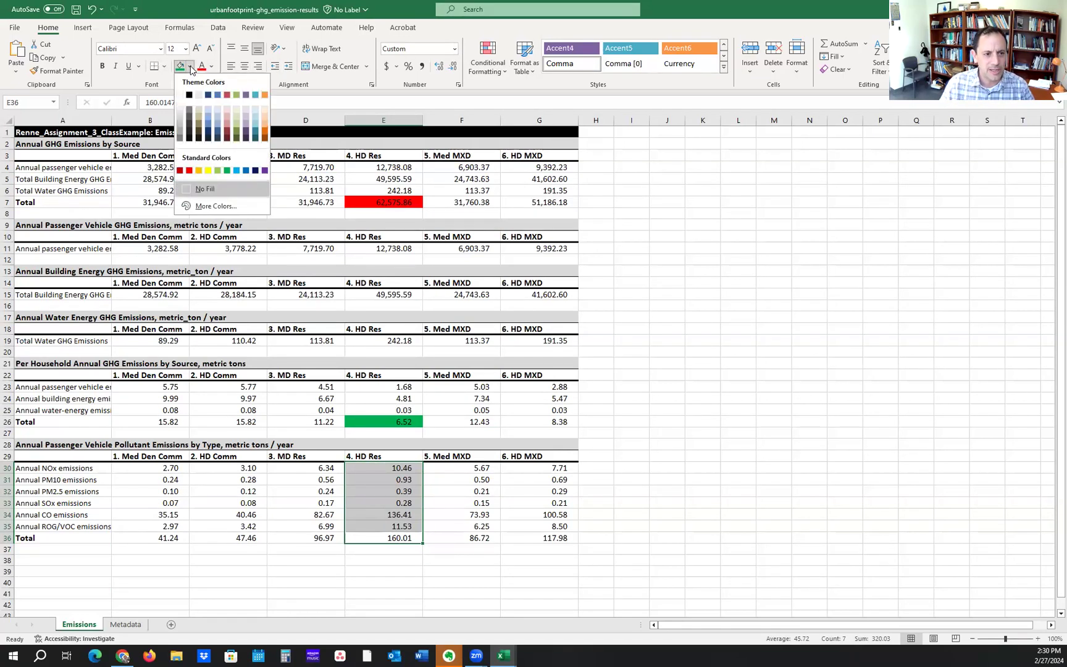
{"action": "left_click", "coordinate": [189, 171]}
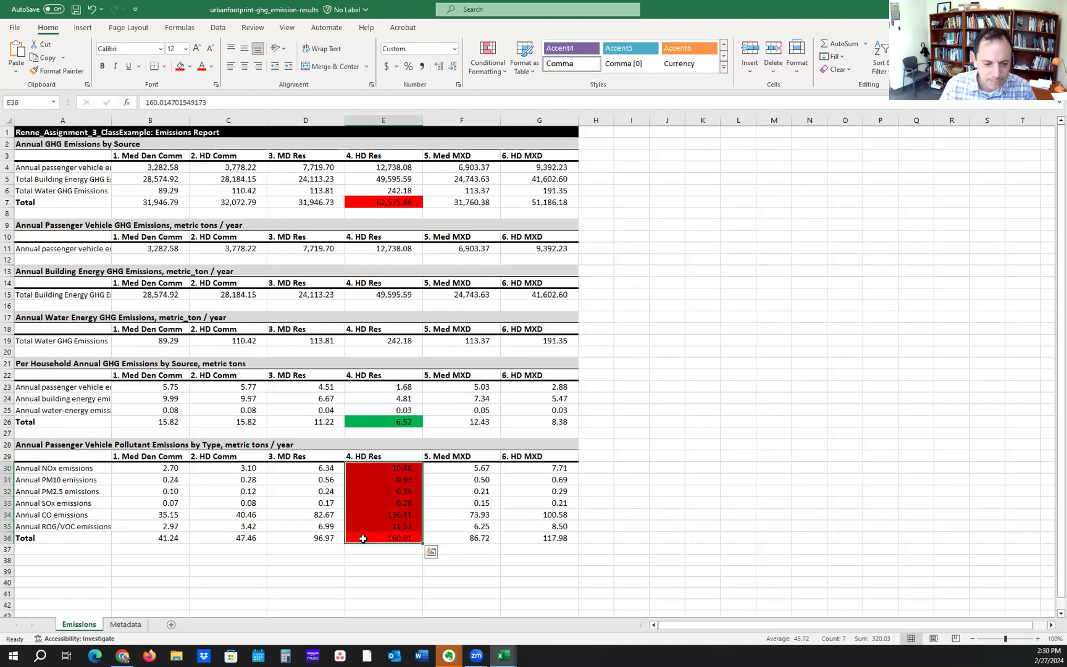
{"action": "left_click", "coordinate": [372, 559]}
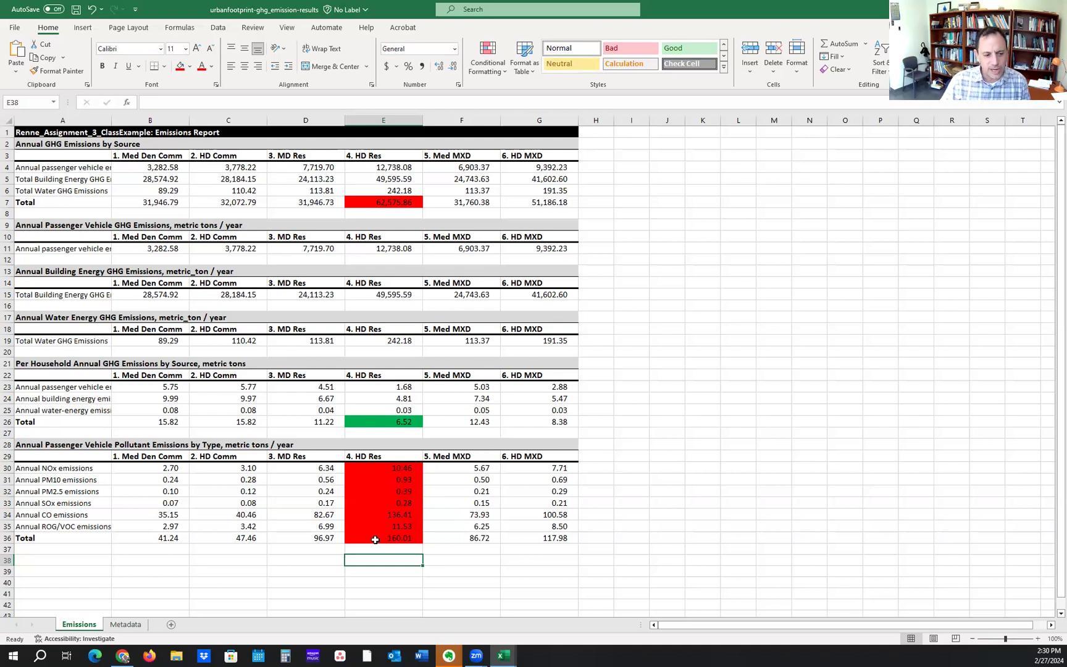
Examine the passenger vehicle pollutant types, including NOx, PM10, PM2.5 and SOx, along with the 4. HD Res pollutant total.
{"action": "left_click_drag", "start_coordinate": [29, 468], "coordinate": [155, 530]}
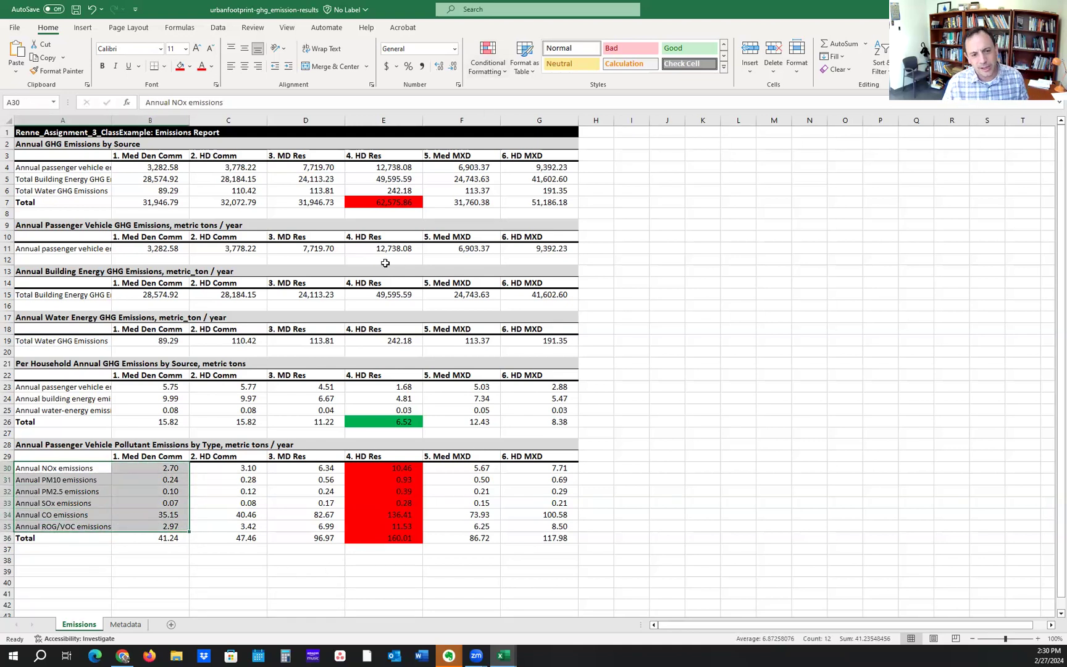
{"action": "left_click", "coordinate": [403, 547]}
{"action": "left_click", "coordinate": [391, 538]}
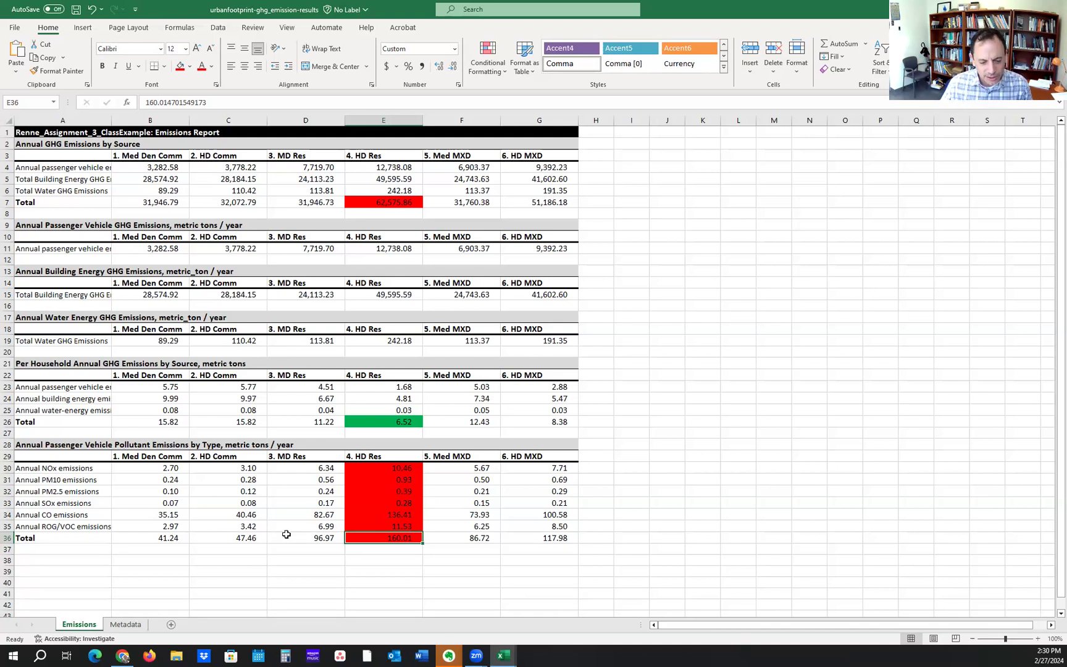
{"action": "left_click", "coordinate": [388, 573]}
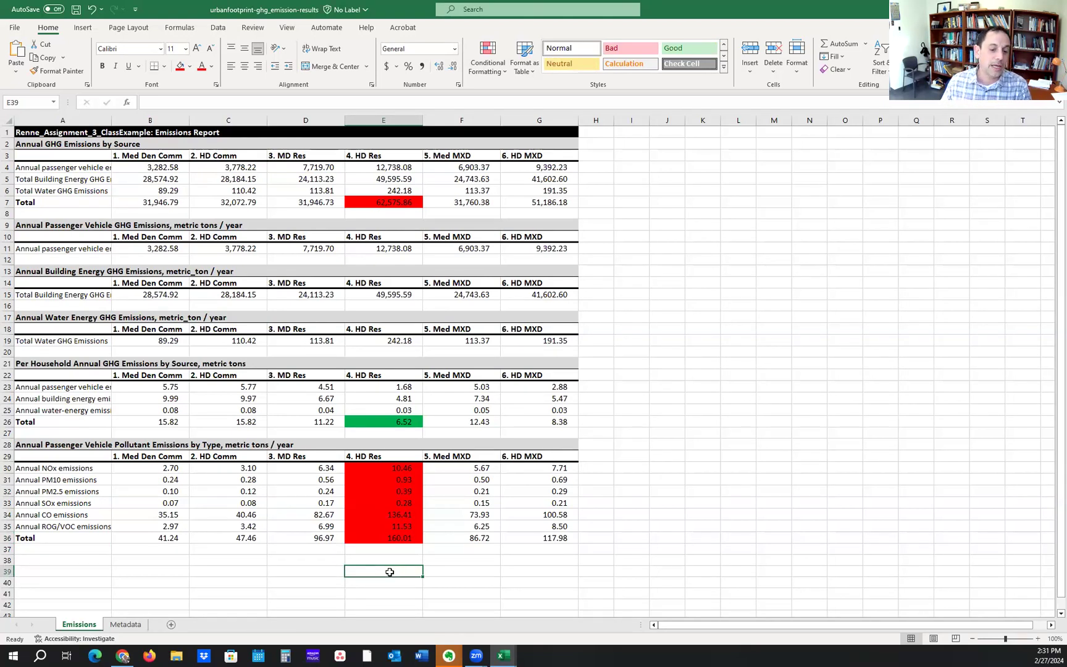
{"action": "left_click", "coordinate": [383, 539]}
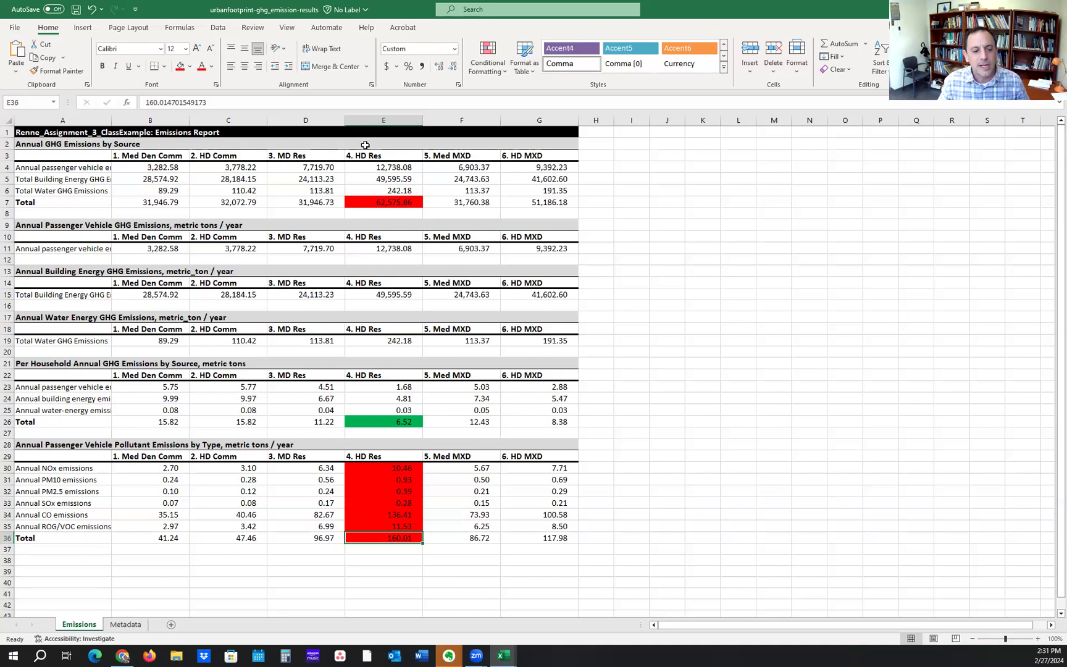
{"action": "left_click", "coordinate": [50, 465]}
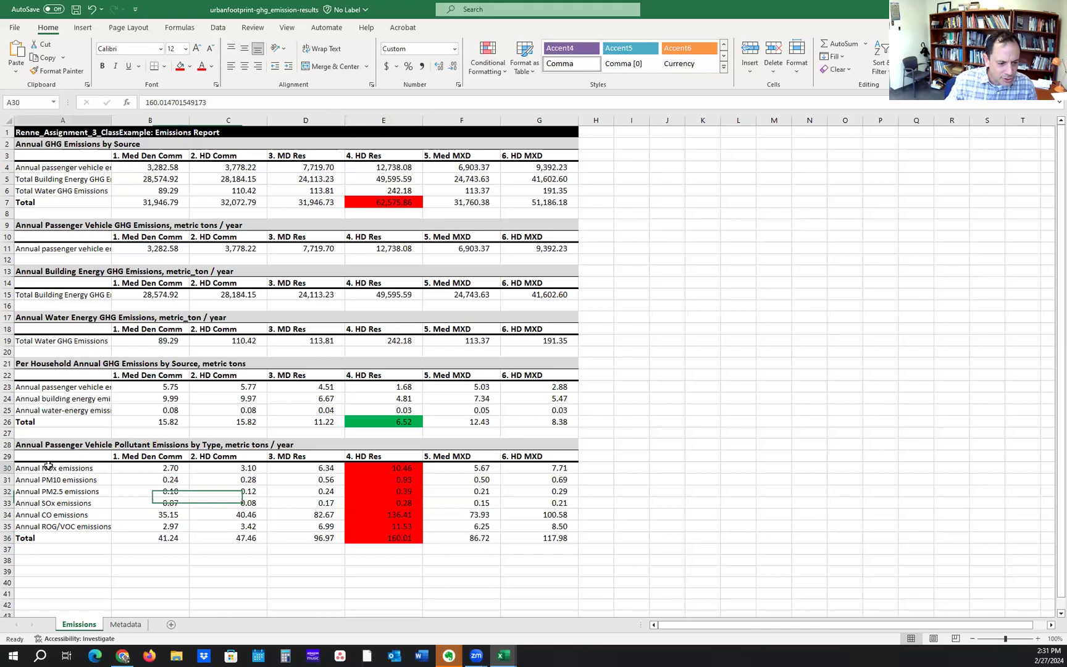
{"action": "left_click", "coordinate": [53, 479]}
{"action": "left_click", "coordinate": [53, 490]}
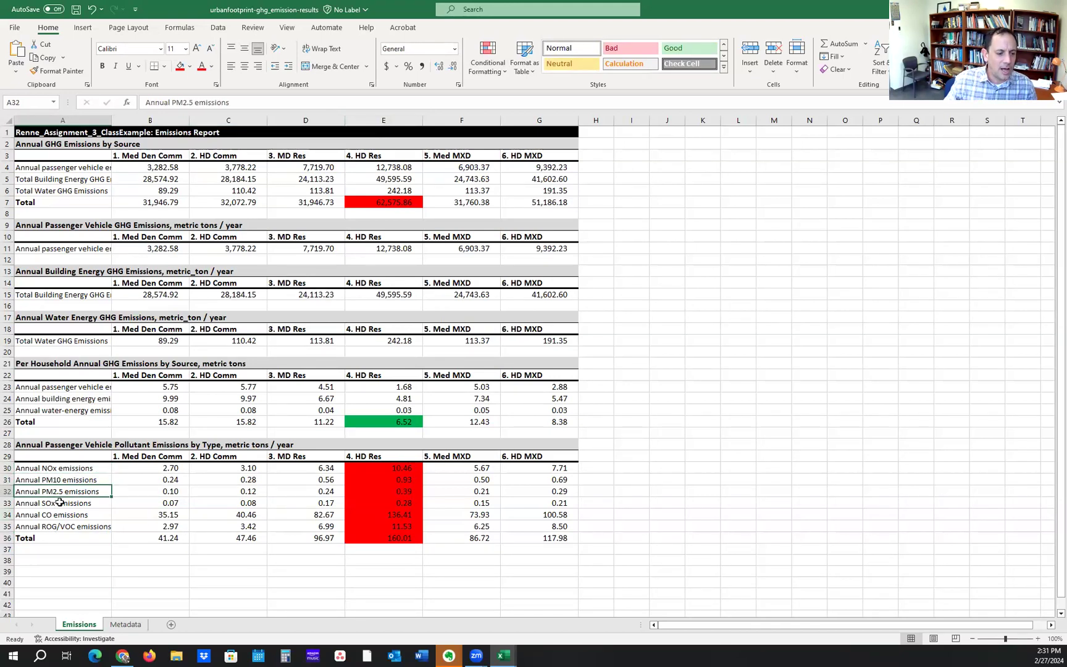
{"action": "left_click", "coordinate": [57, 503]}
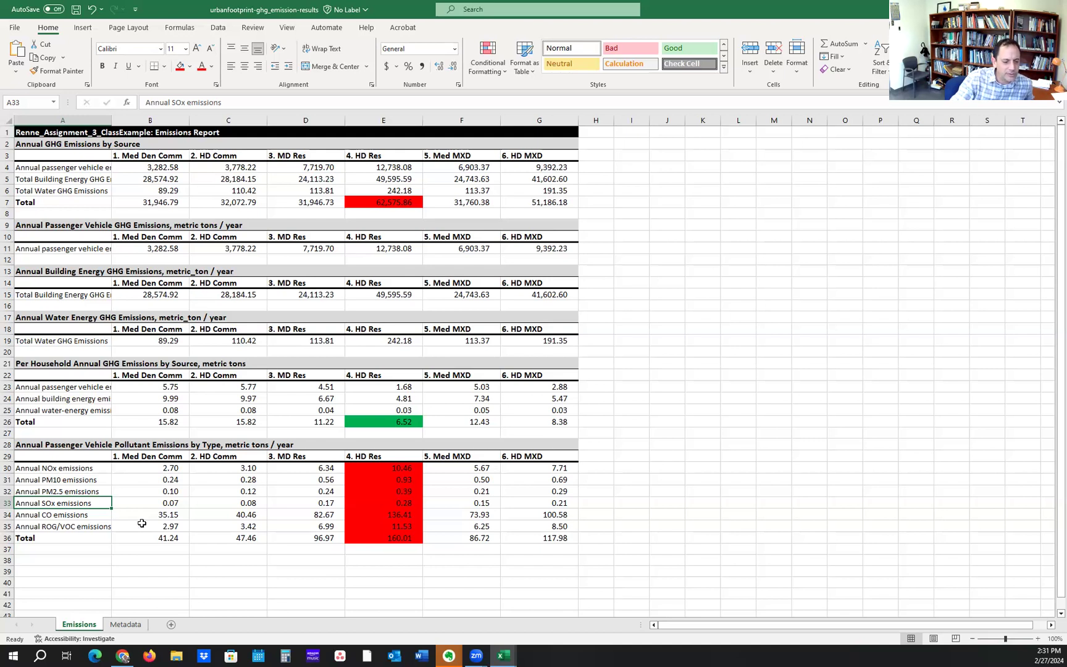
Compare the 4. HD Res pollutant emissions with the 5. Med MXD and 6. HD MXD totals.
{"action": "left_click", "coordinate": [390, 540]}
{"action": "left_click_drag", "start_coordinate": [391, 540], "coordinate": [355, 471]}
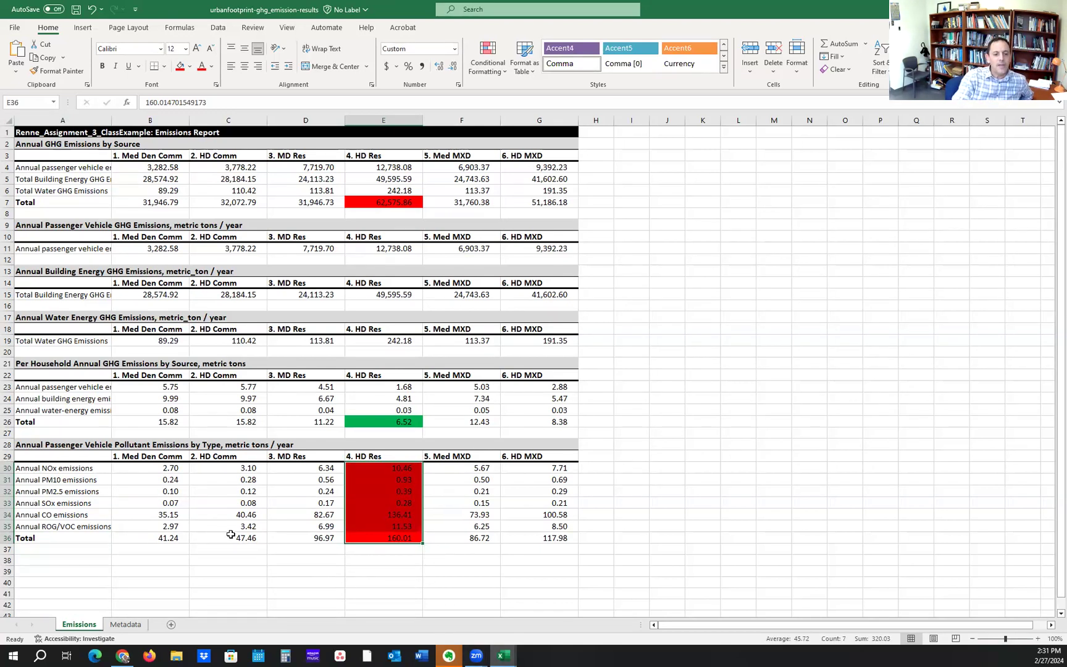
{"action": "left_click", "coordinate": [464, 539]}
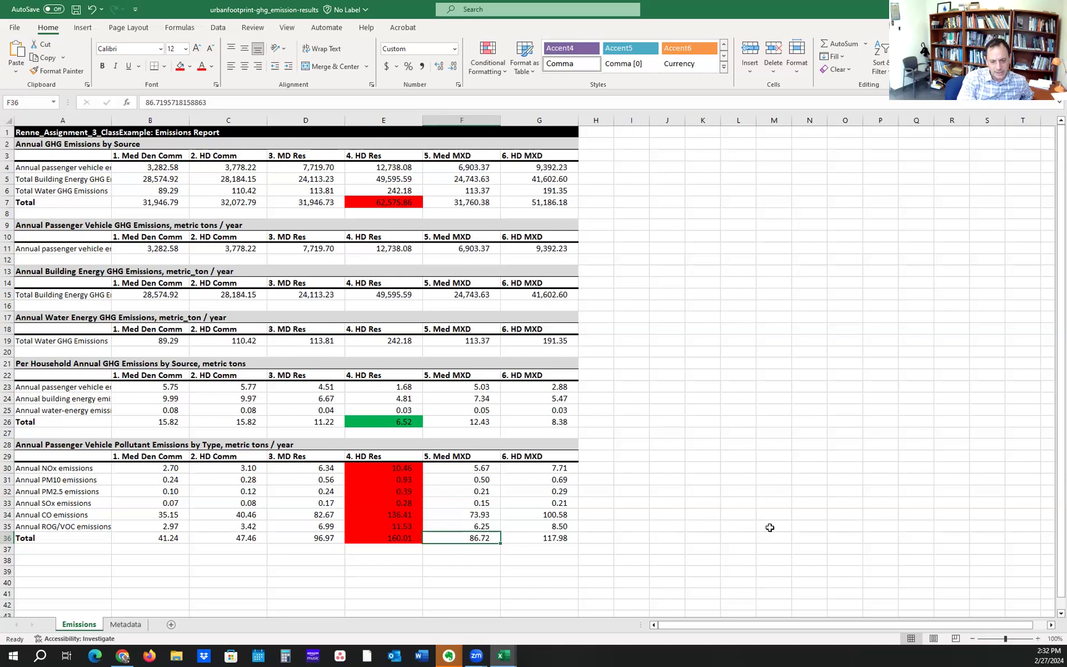
{"action": "left_click", "coordinate": [556, 537]}
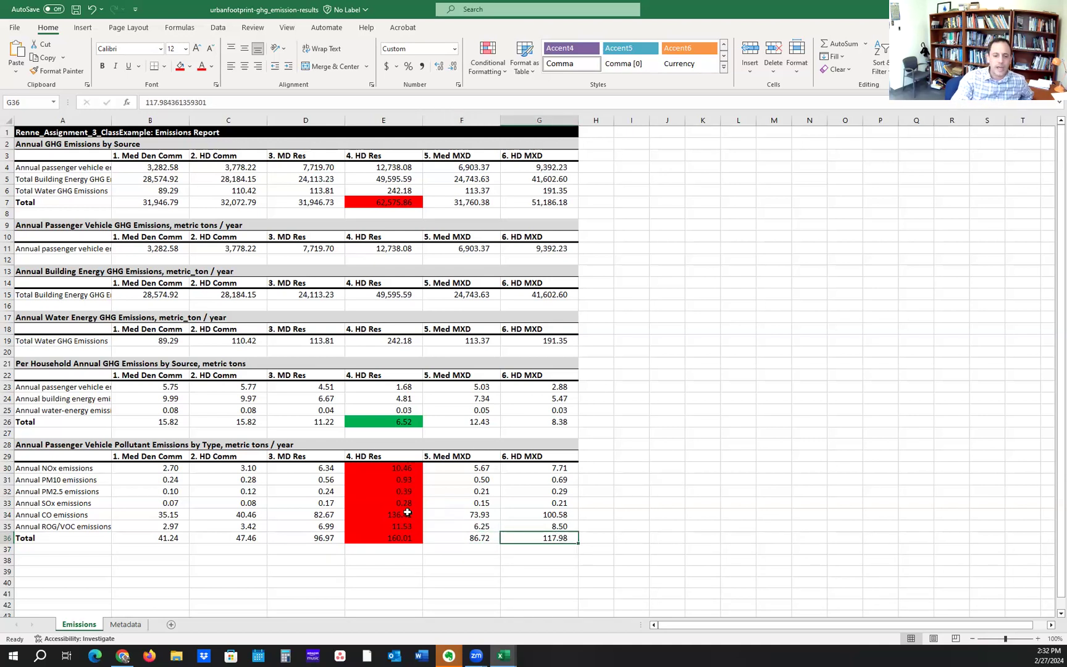
{"action": "left_click", "coordinate": [402, 534]}
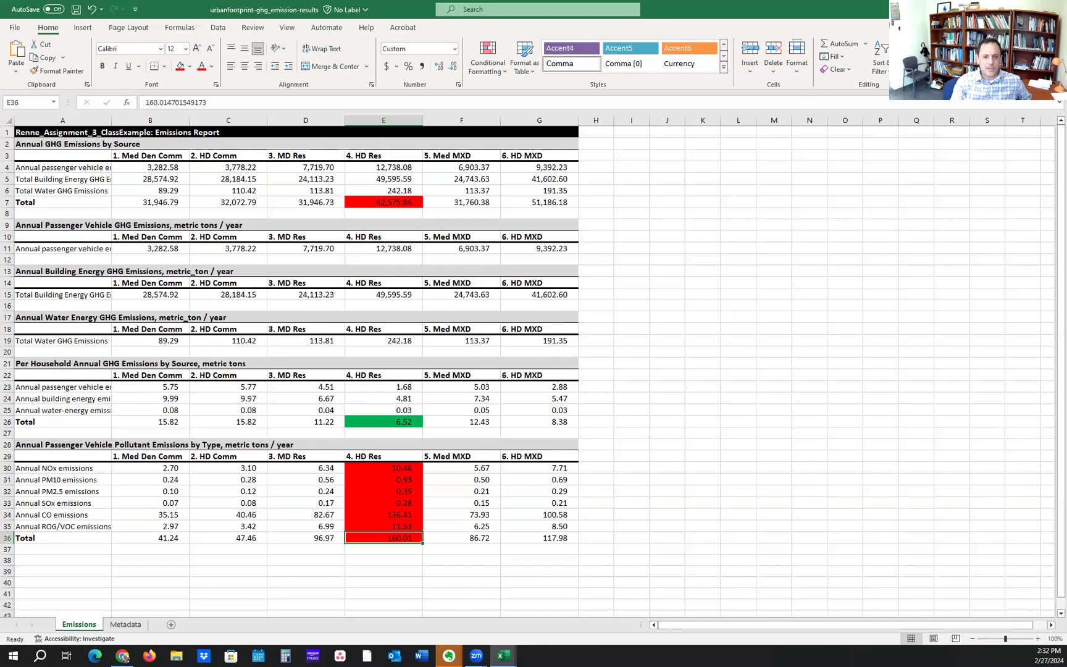
Switch to UrbanFootprint and view the Land Consumption report for the six scenarios.
{"action": "key", "text": "alt+Tab"}
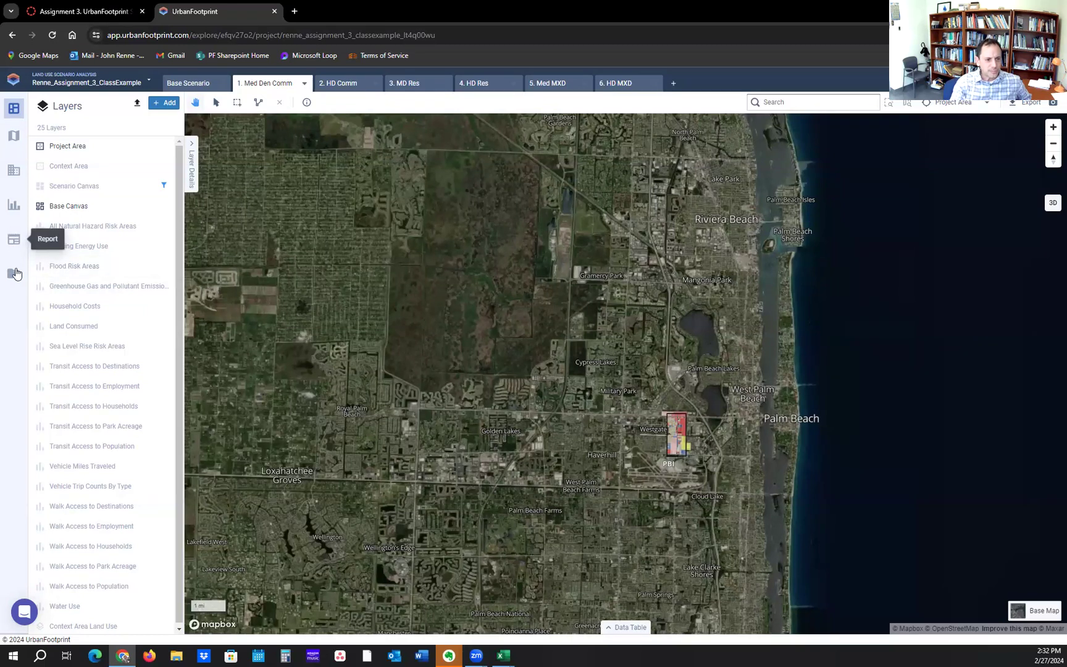
{"action": "left_click", "coordinate": [16, 242]}
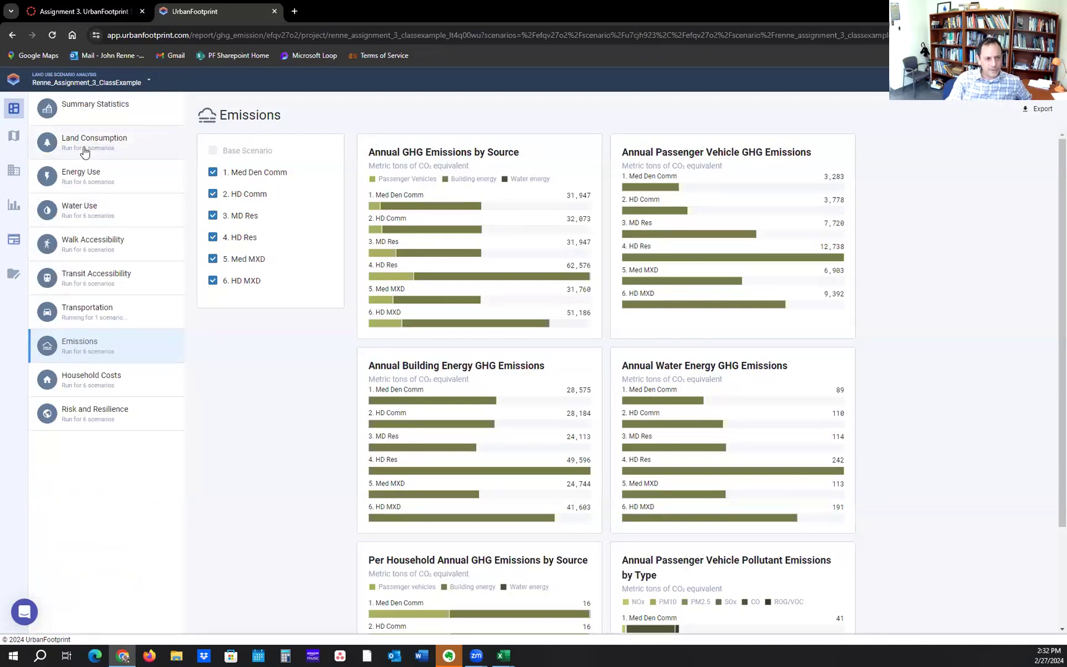
{"action": "left_click", "coordinate": [85, 153]}
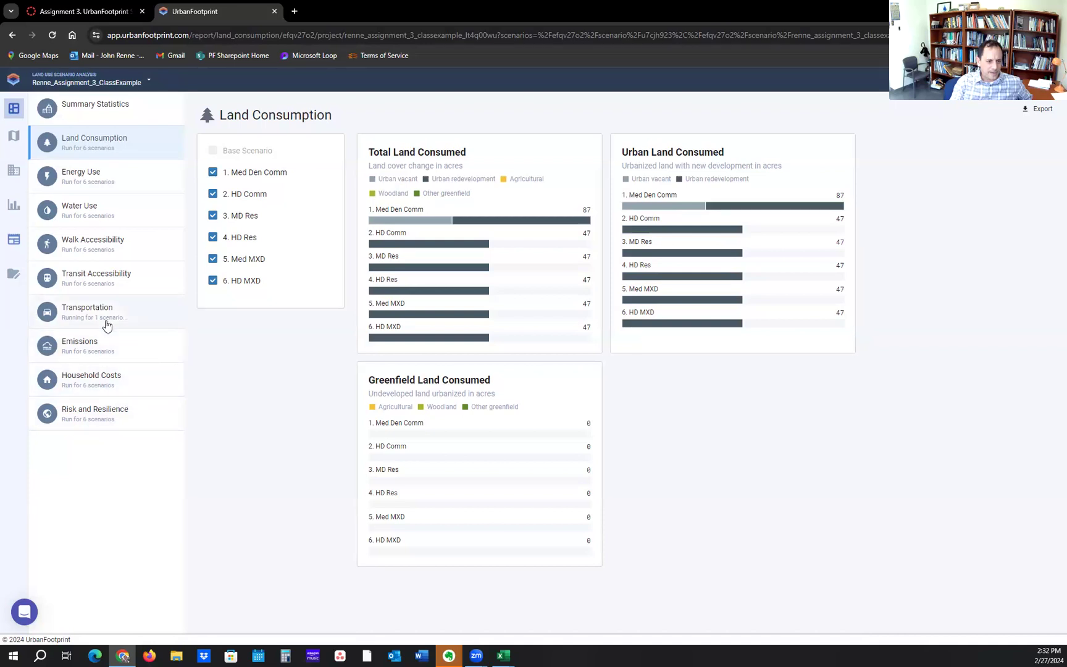
Compare the six scenarios in the Transit Accessibility and Walk Accessibility reports, covering parks, schools, hospitals, retail, transit and employment access.
{"action": "left_click", "coordinate": [116, 289]}
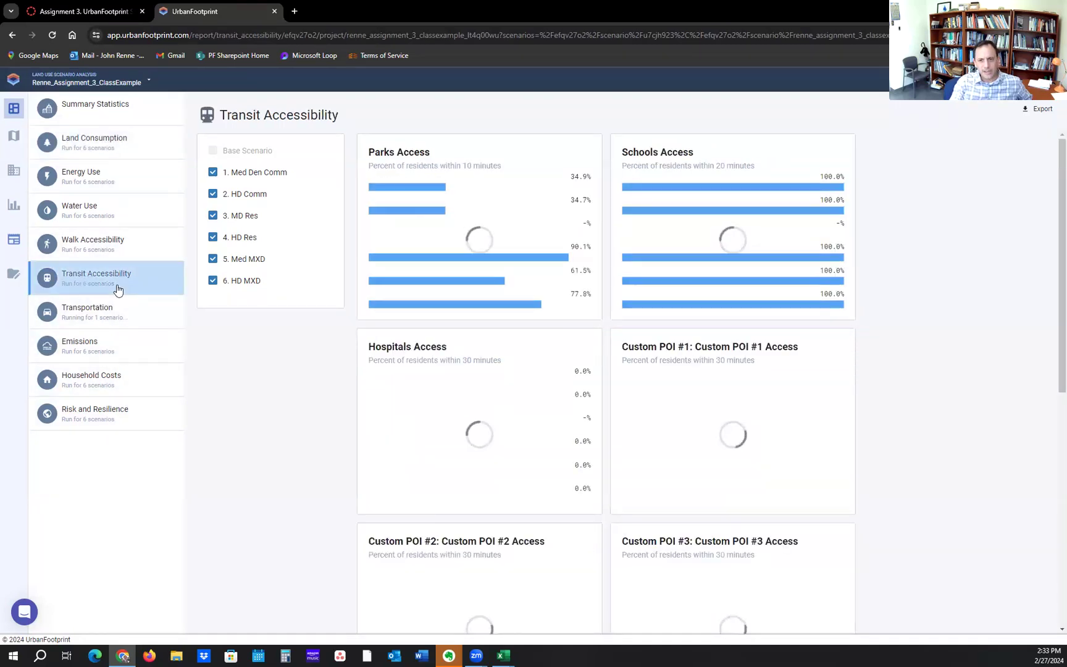
{"action": "scroll", "coordinate": [603, 453], "scroll_direction": "down", "scroll_amount": 4}
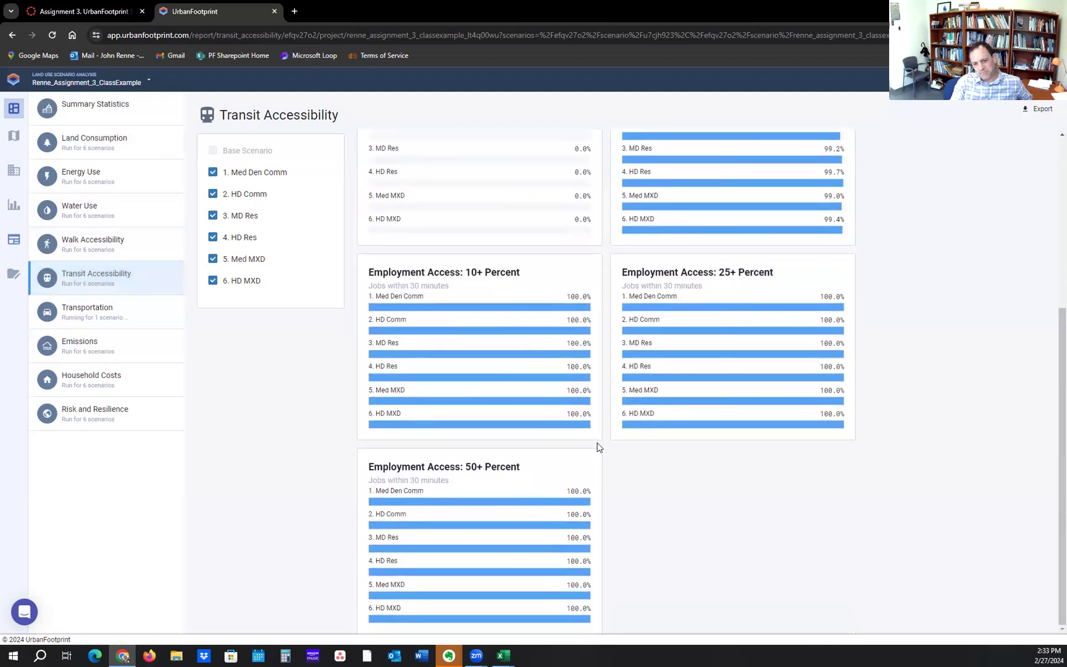
{"action": "scroll", "coordinate": [595, 445], "scroll_direction": "up", "scroll_amount": 4}
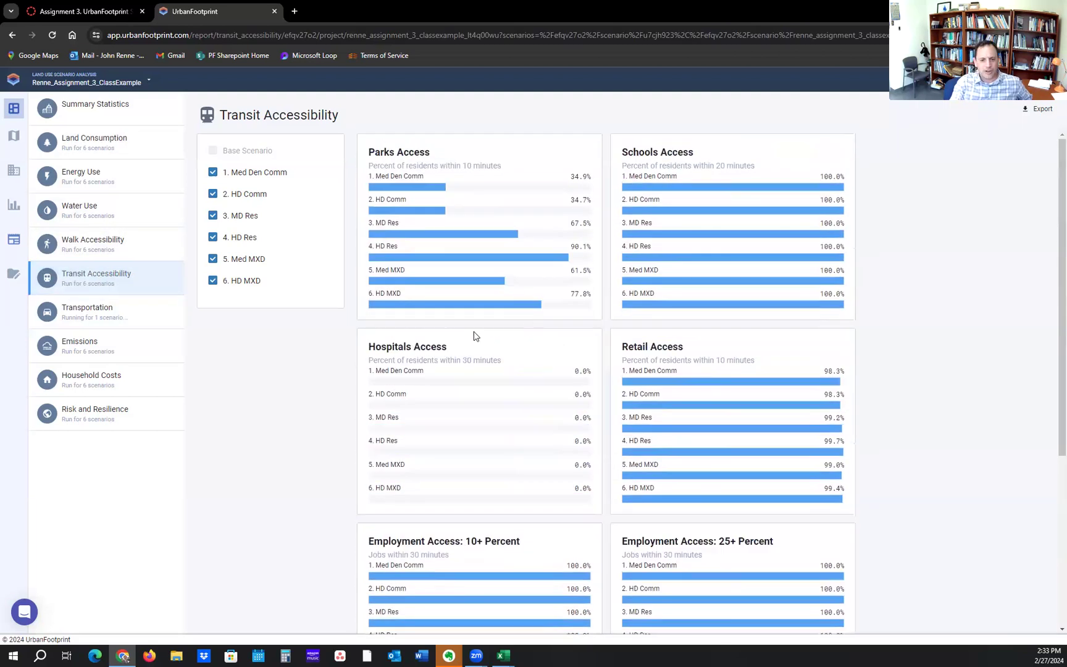
{"action": "left_click", "coordinate": [99, 258]}
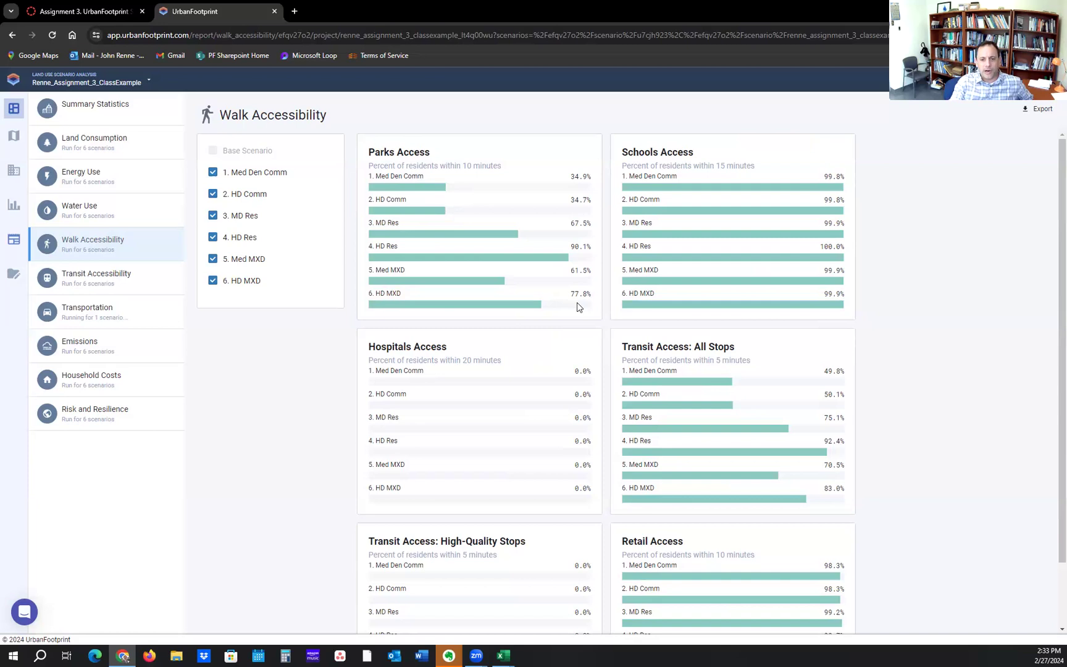
{"action": "scroll", "coordinate": [578, 306], "scroll_direction": "down", "scroll_amount": 1}
{"action": "scroll", "coordinate": [576, 305], "scroll_direction": "up", "scroll_amount": 1}
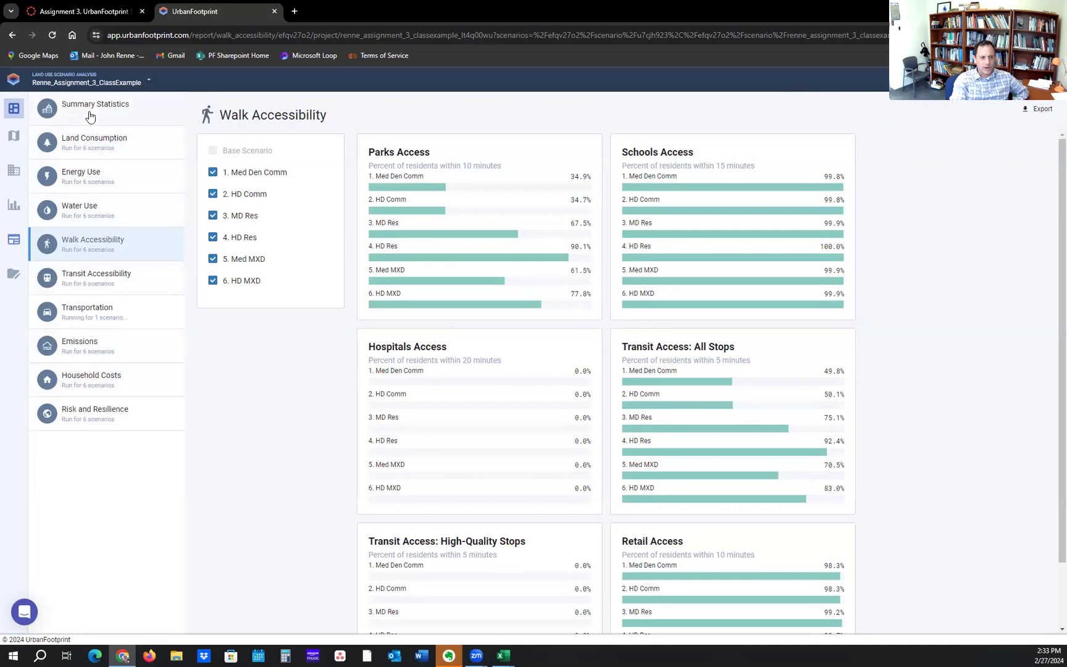
Review the Land Consumption, Energy Use, Water Use and Walk Accessibility reports in turn.
{"action": "left_click", "coordinate": [93, 153]}
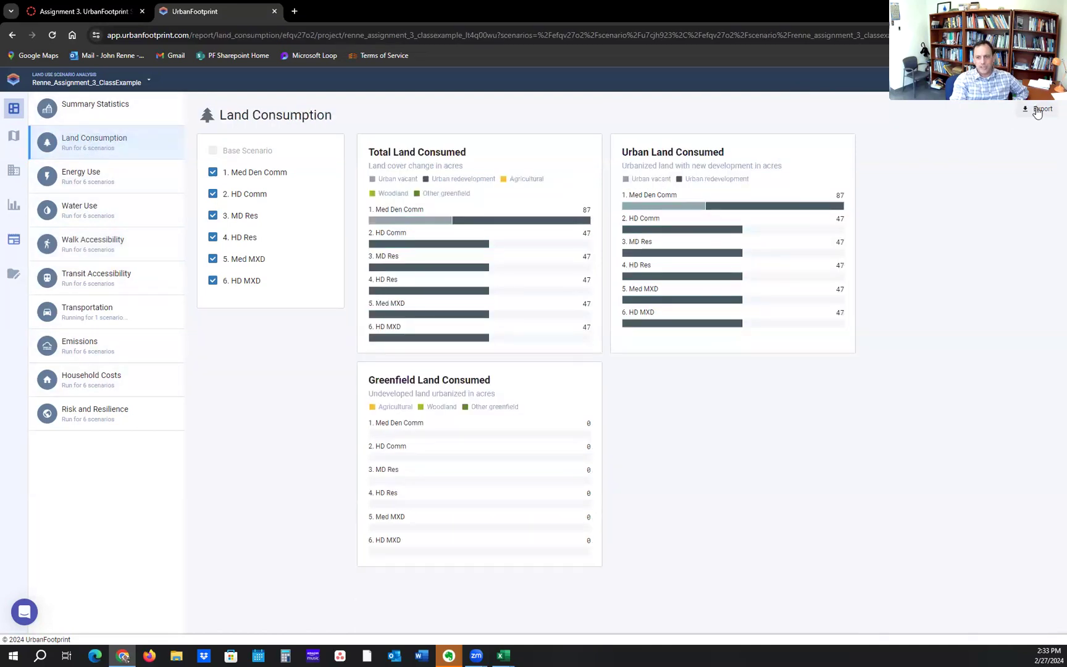
{"action": "left_click", "coordinate": [114, 176]}
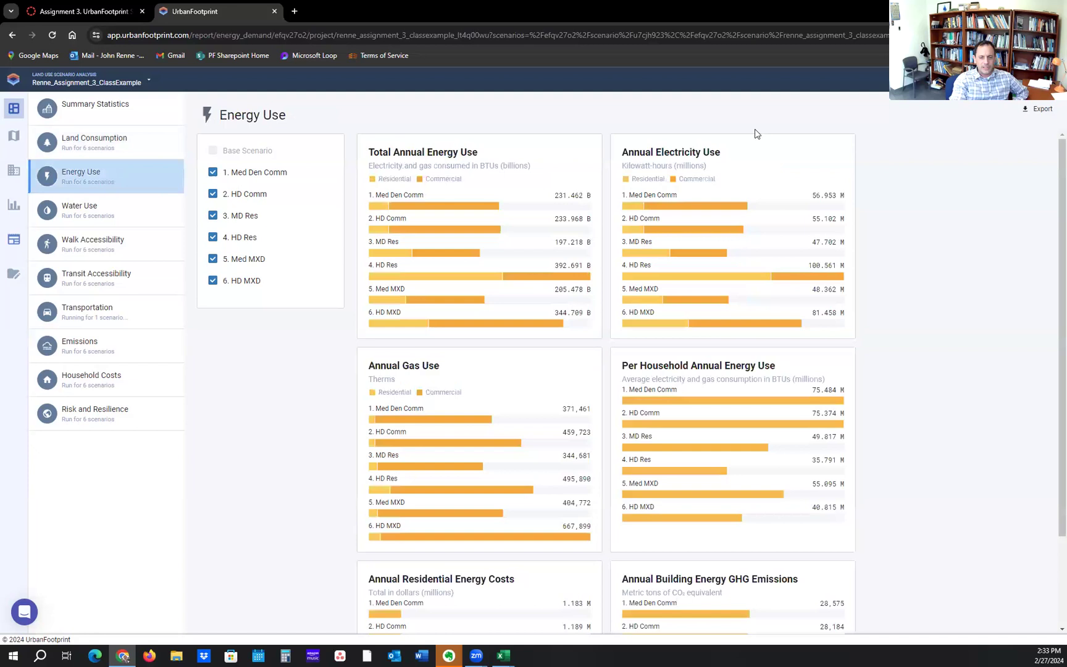
{"action": "left_click", "coordinate": [73, 213]}
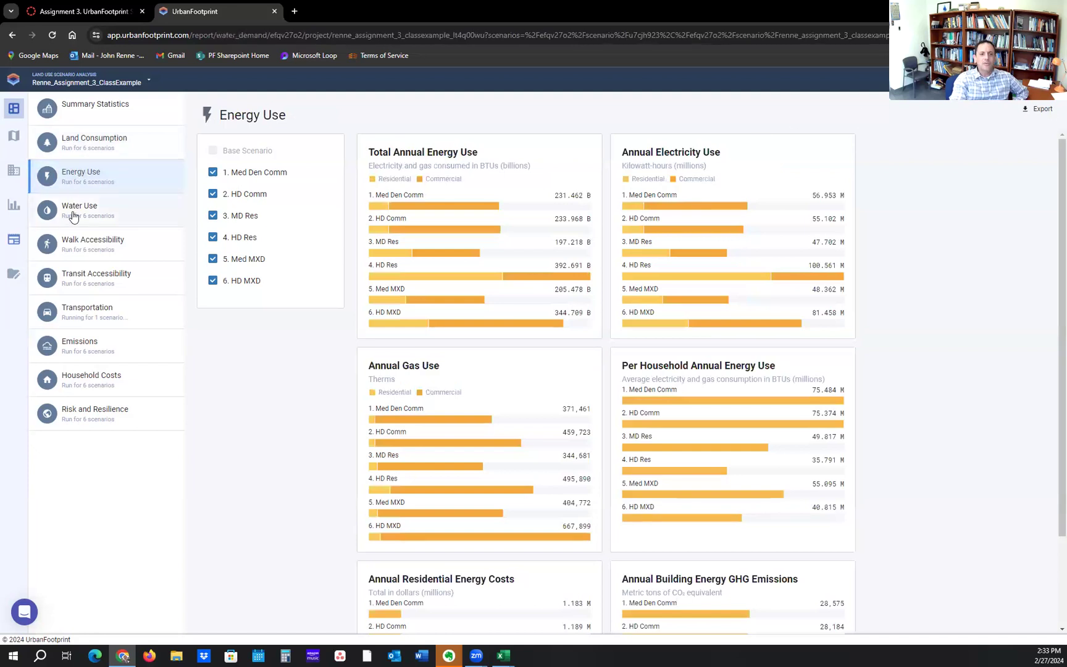
{"action": "left_click", "coordinate": [92, 243]}
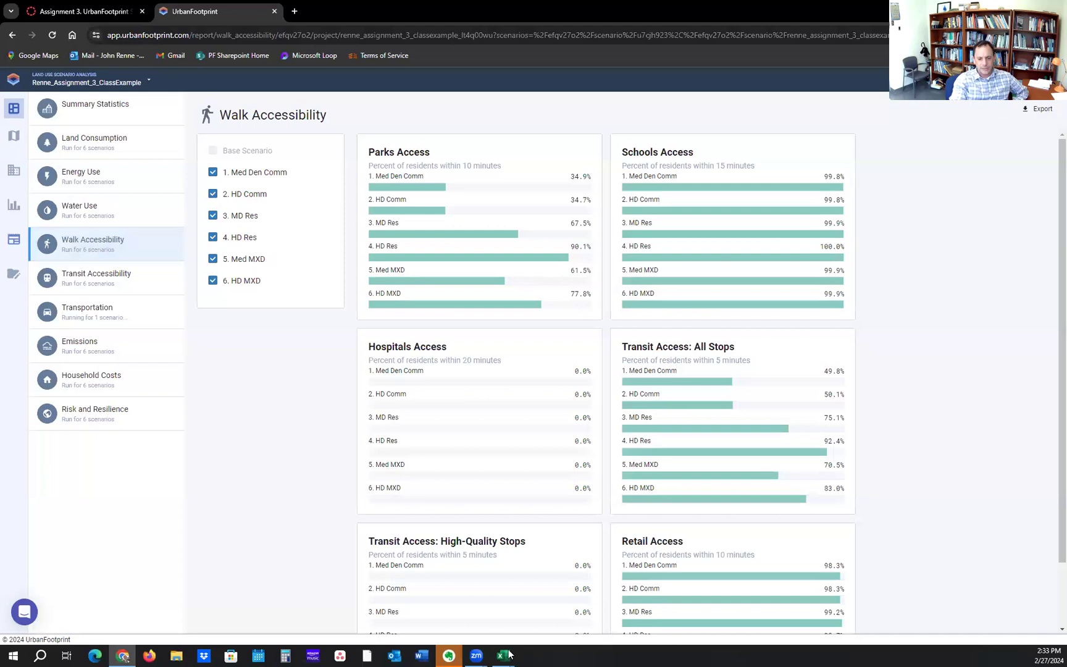
Return to the GHG emissions workbook, review the per-household and pollutant sections, and select the full report range A1:G36.
{"action": "mouse_move", "coordinate": [496, 653]}
{"action": "left_click", "coordinate": [611, 617]}
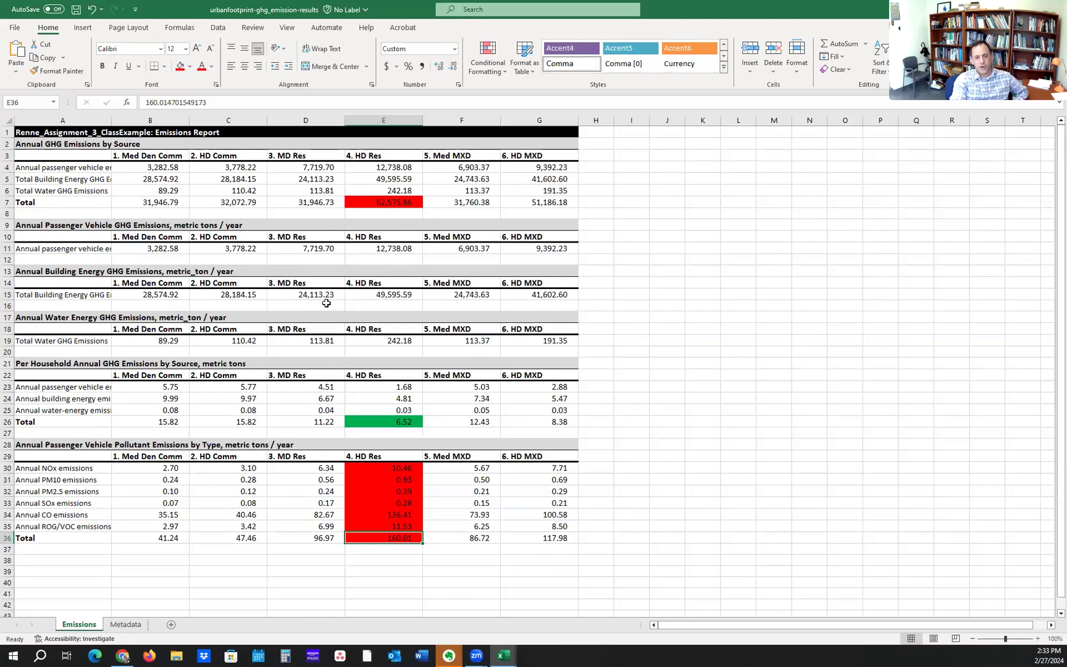
{"action": "left_click", "coordinate": [380, 424]}
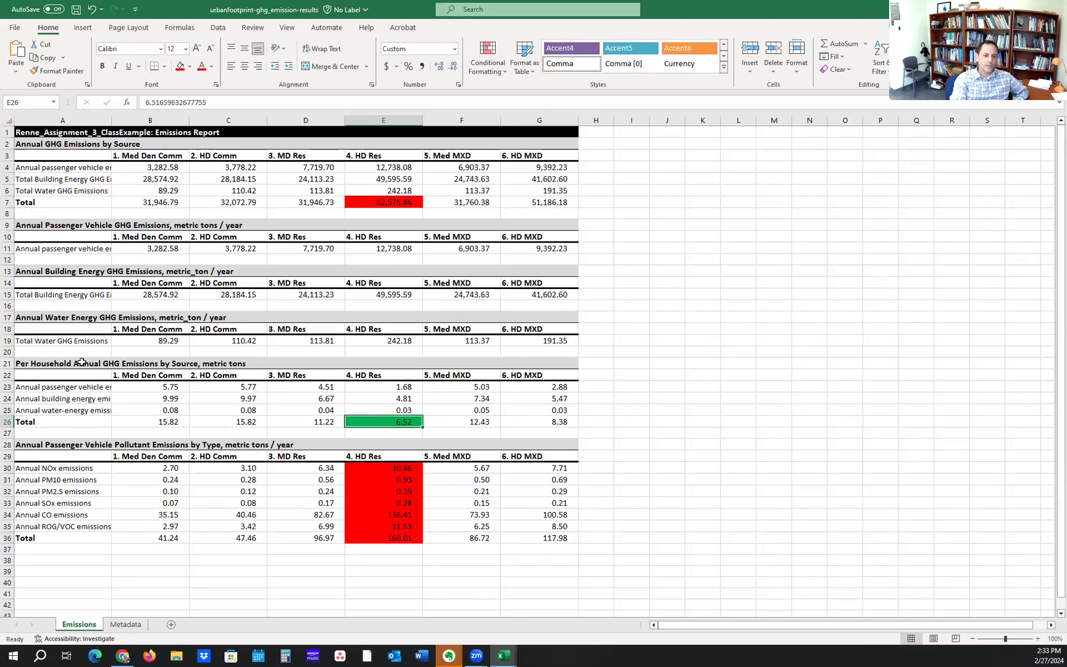
{"action": "left_click", "coordinate": [50, 363]}
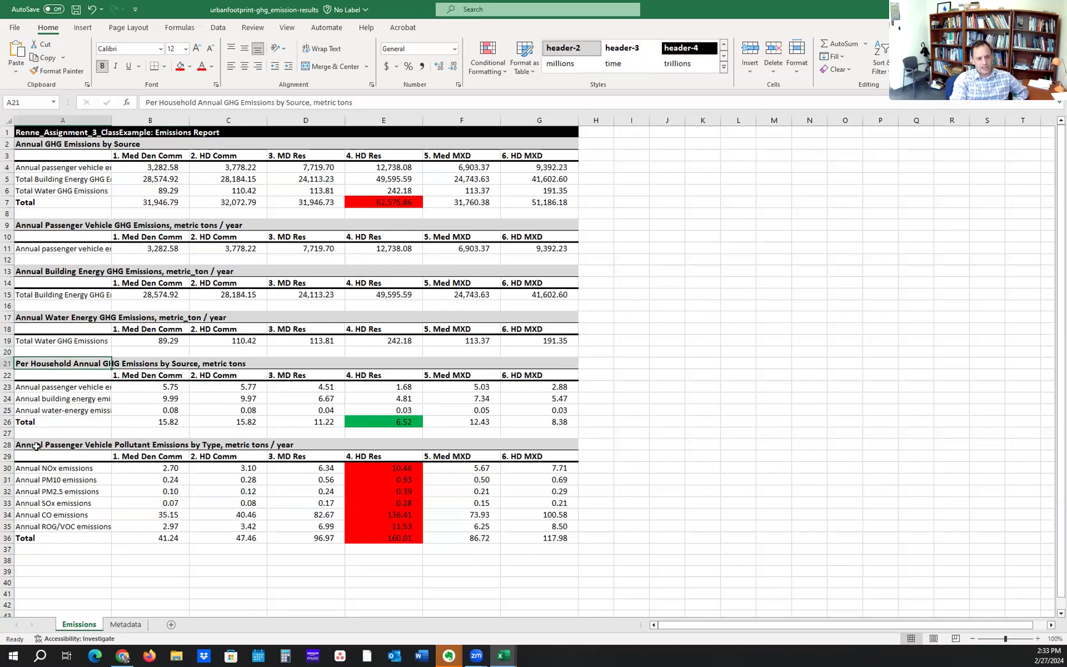
{"action": "left_click_drag", "start_coordinate": [44, 541], "coordinate": [130, 472]}
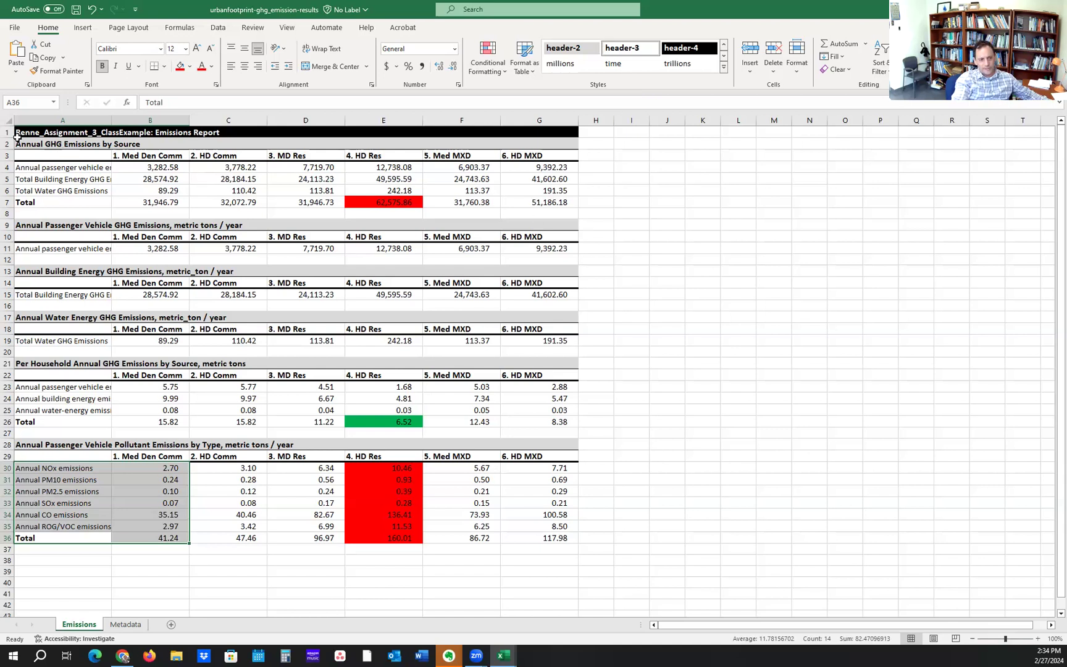
{"action": "left_click_drag", "start_coordinate": [17, 136], "coordinate": [540, 537]}
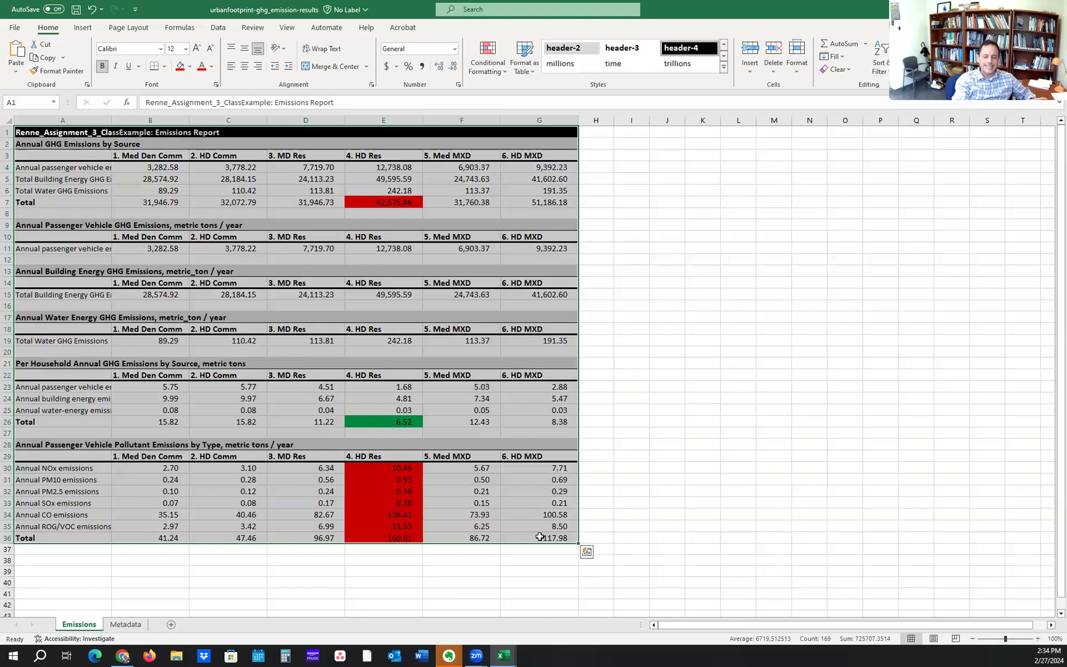